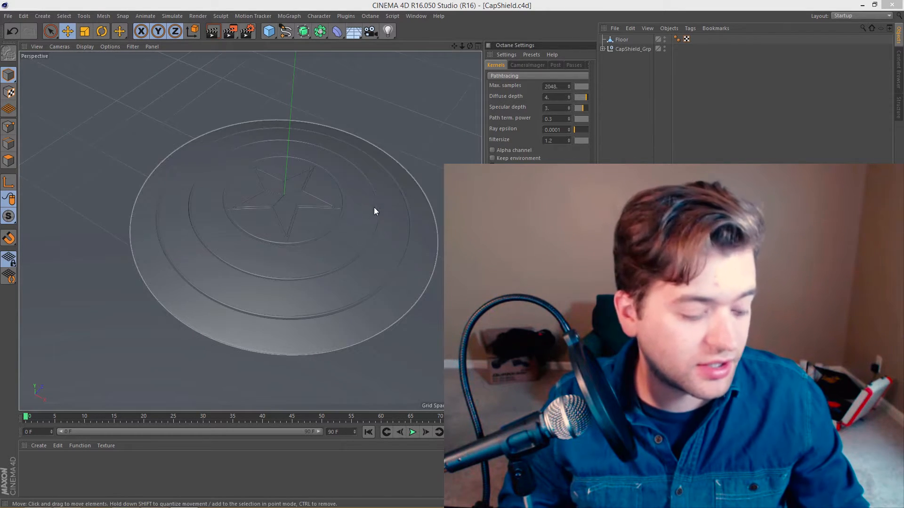
Examine the shield model from several angles, and compare it with the Captain America shield reference photo in the web browser
alt+drag(328, 233, 351, 215)
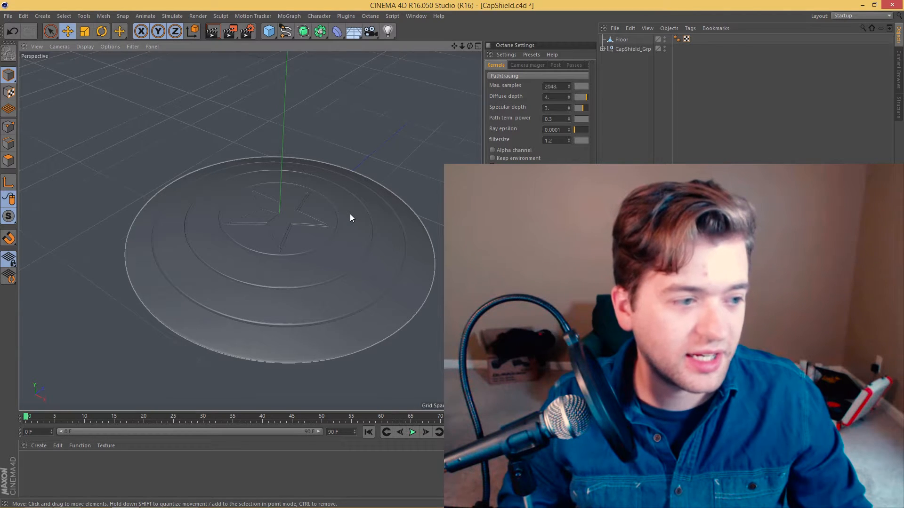
alt+drag(349, 217, 361, 279)
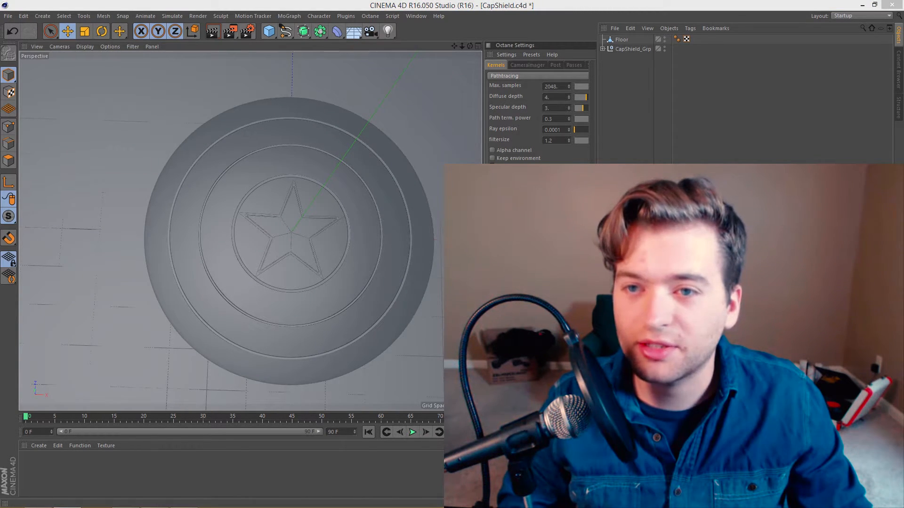
key(alt+Tab)
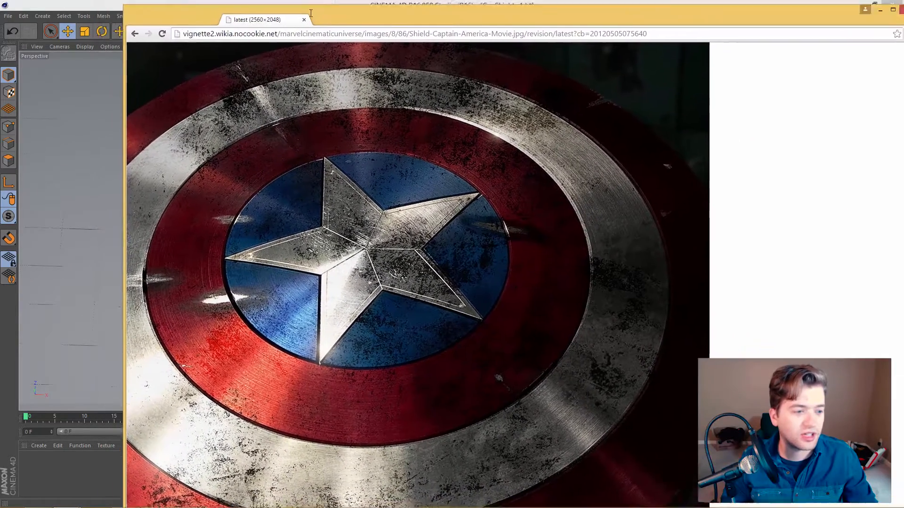
mouse_move(311, 13)
mouse_down()
mouse_move(331, 9)
mouse_move(296, 15)
mouse_up()
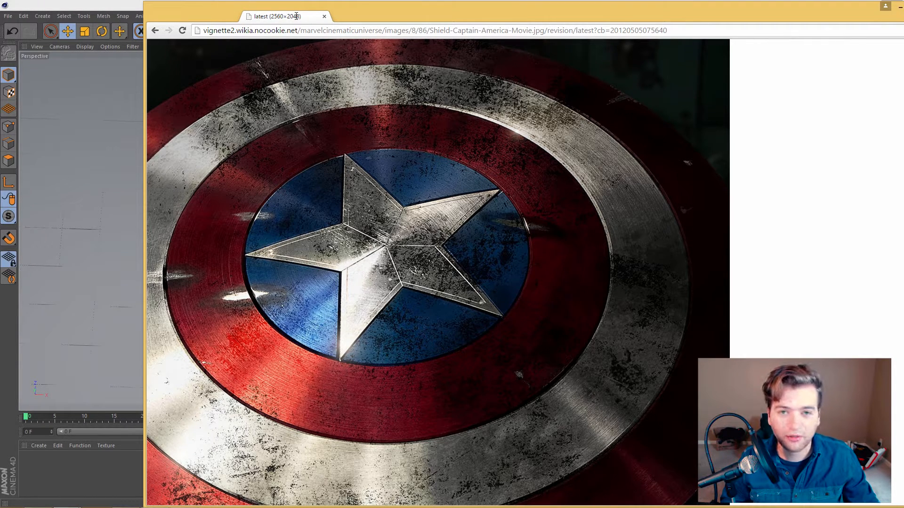
drag(296, 17, 253, 19)
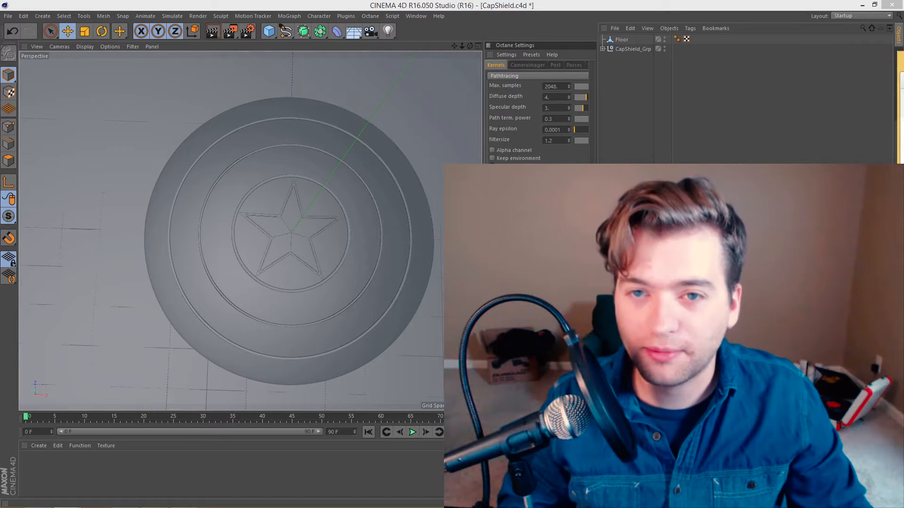
Check the browser's Google results for the shield's size in the movie, and return to Cinema 4D
drag(903, 35, 369, 31)
drag(456, 31, 356, 24)
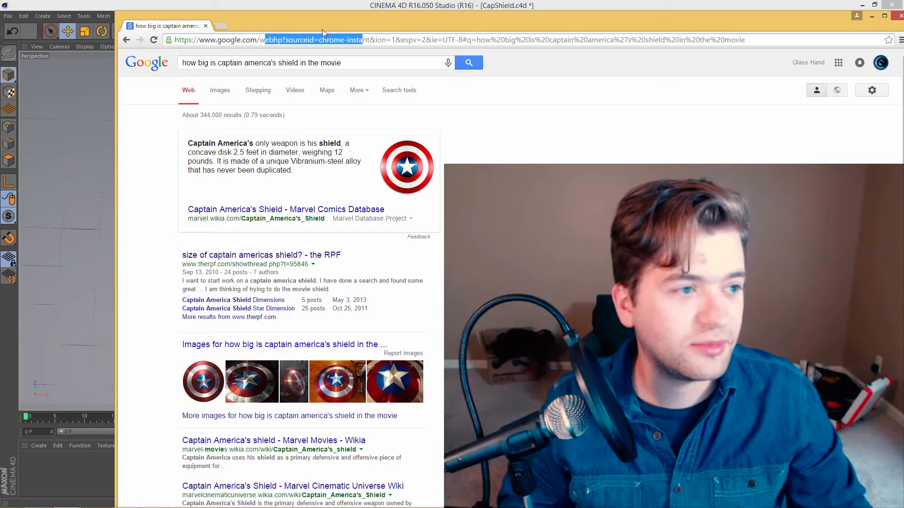
drag(321, 29, 903, 43)
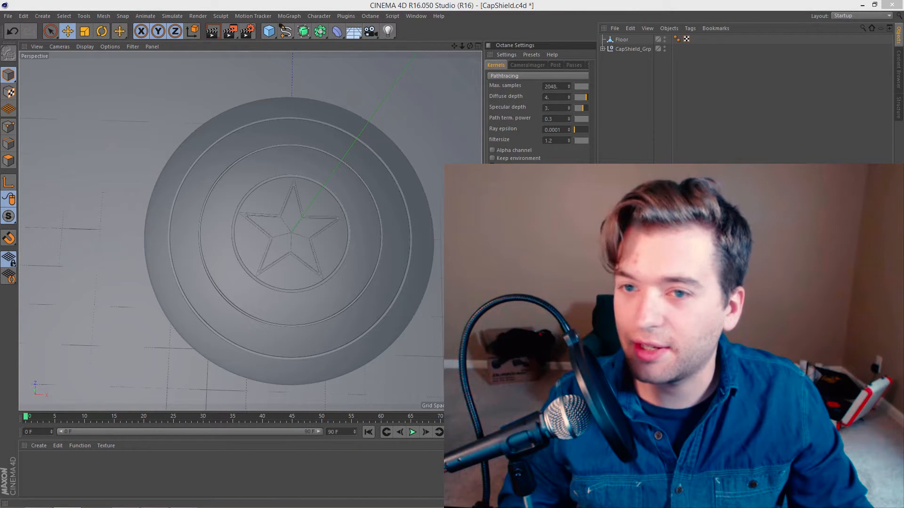
Expand the CapShield_Grp group and rename its walls object to Screws
click(279, 252)
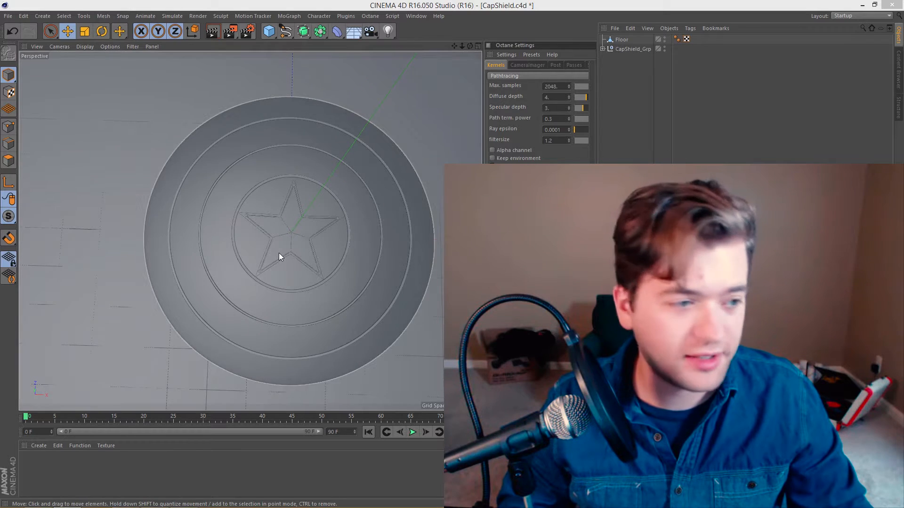
click(603, 49)
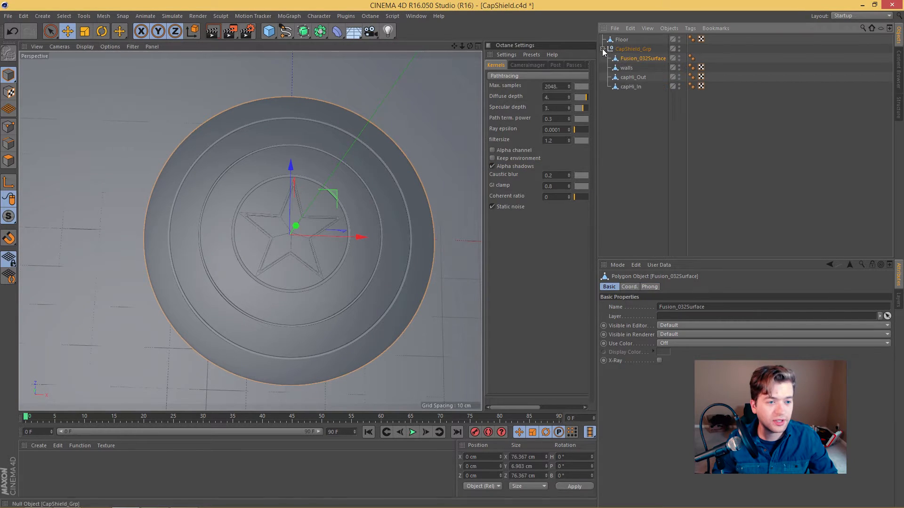
click(628, 67)
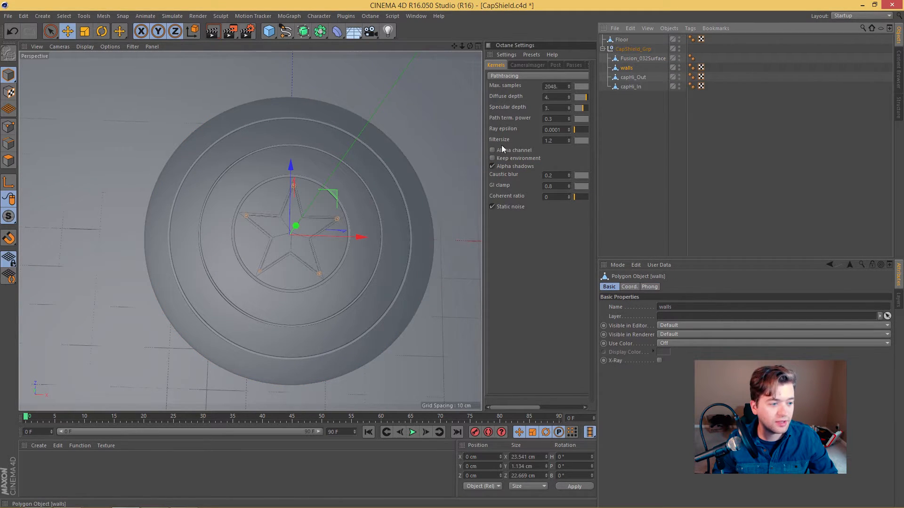
key(Return)
alt+right_drag(335, 222, 379, 225)
alt+drag(351, 221, 326, 193)
alt+right_drag(315, 216, 371, 210)
double_click(627, 68)
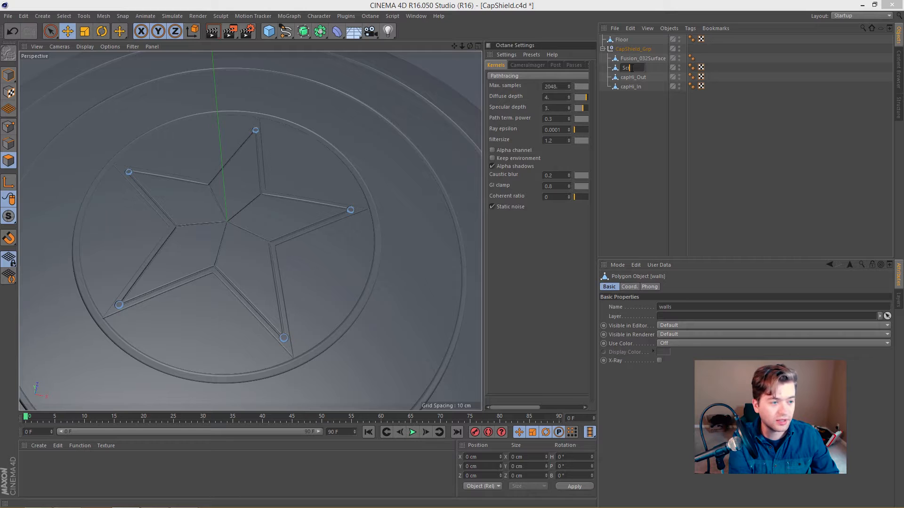
text(Screws)
key(Return)
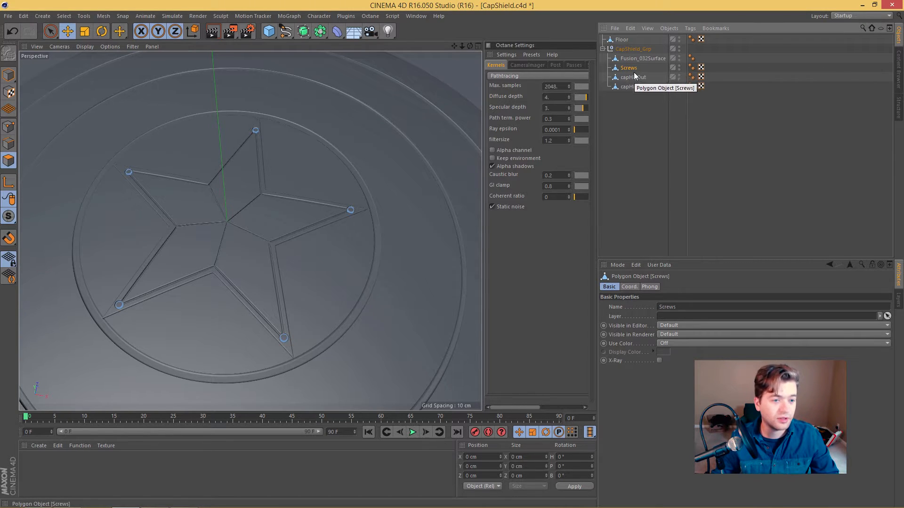
Merge the Screws and capHi_Out objects into a single object with Connect Objects + Delete
click(635, 79)
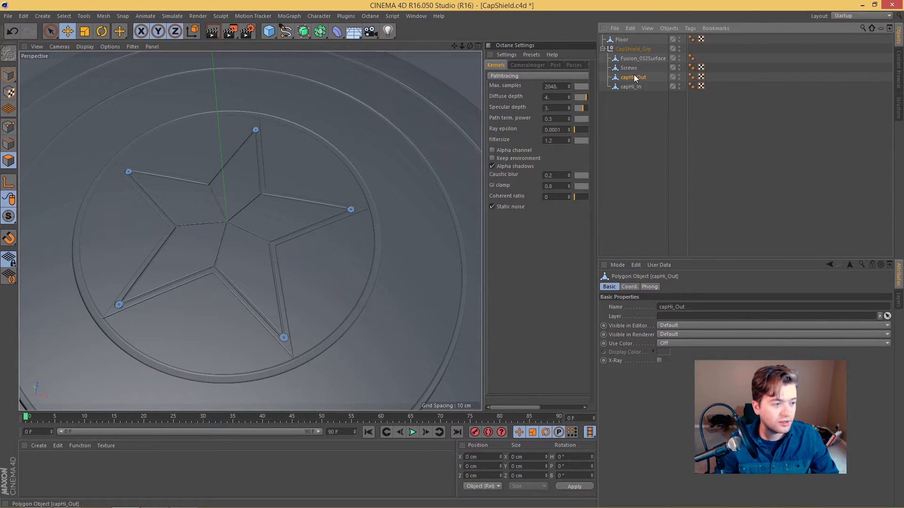
alt+right_drag(394, 205, 438, 220)
scroll(405, 235, up, 6)
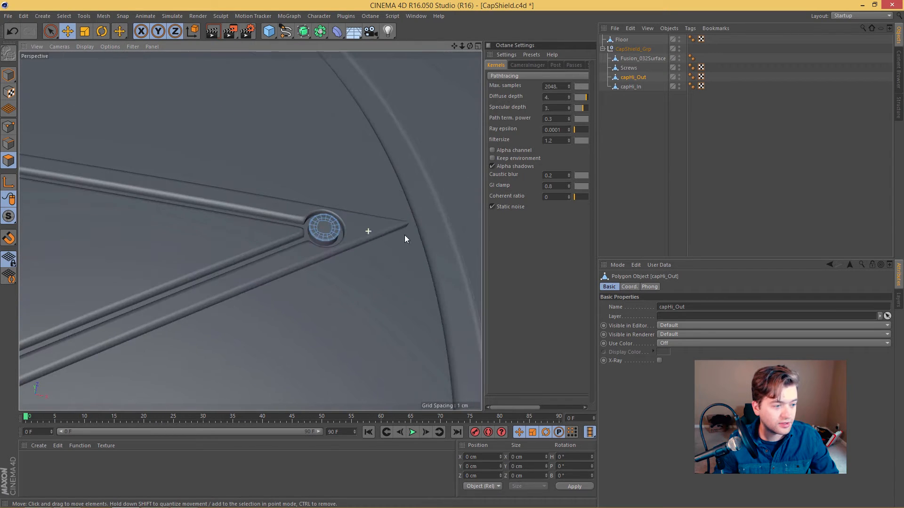
click(629, 69)
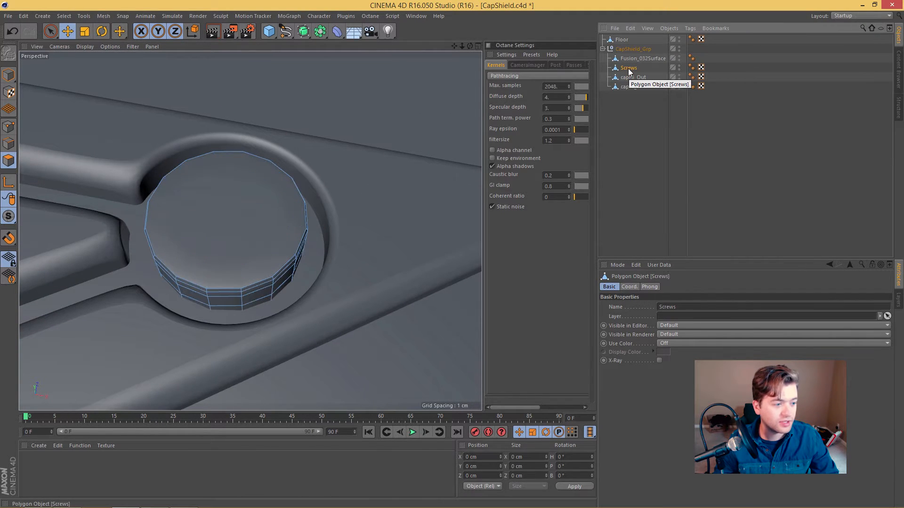
alt+drag(283, 221, 521, 120)
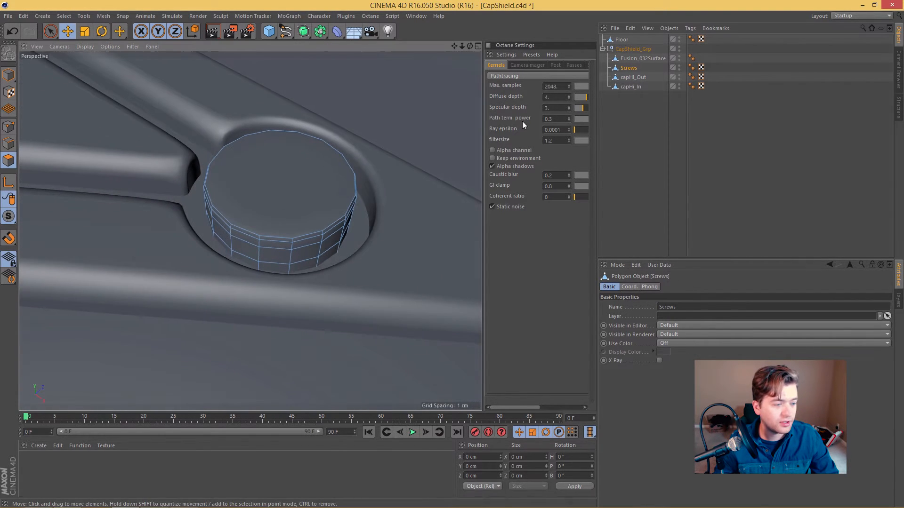
ctrl+click(628, 76)
right_click(651, 67)
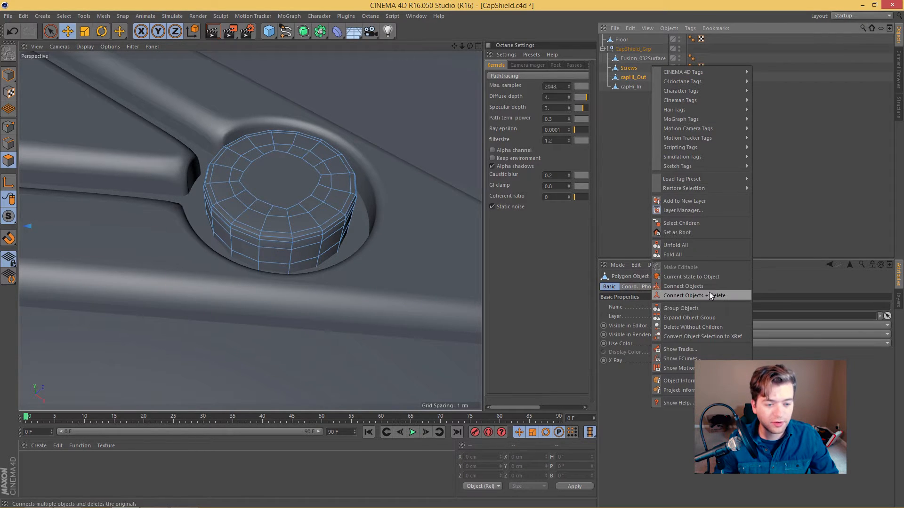
click(694, 295)
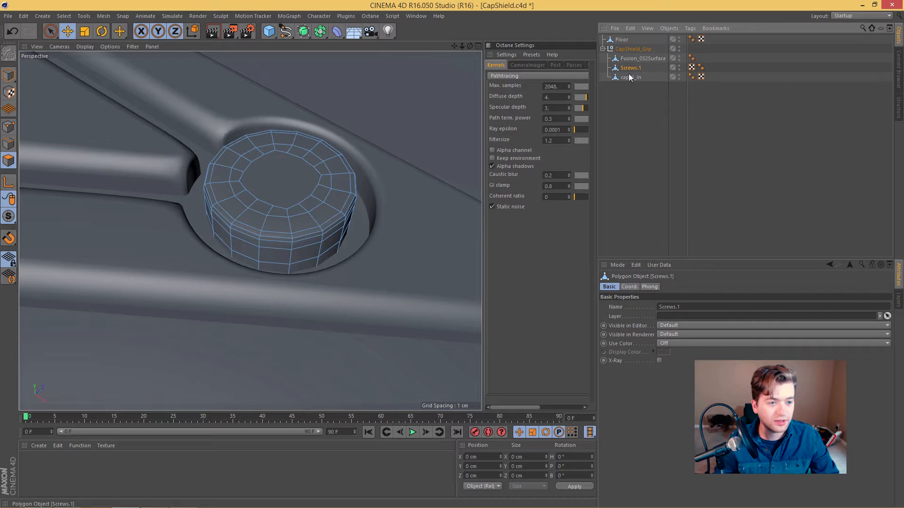
Optimize the points of the merged screws object and inspect a screw head at the star's tip
key(Return)
right_click(413, 134)
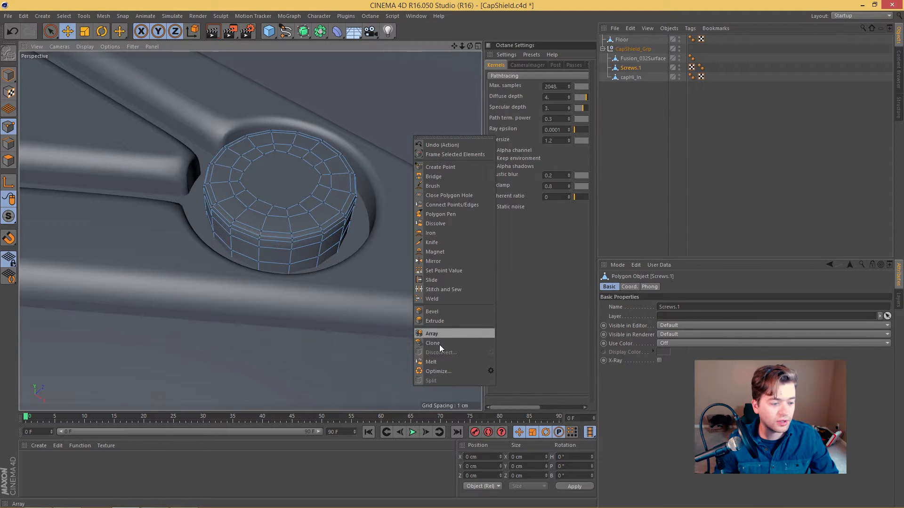
click(436, 372)
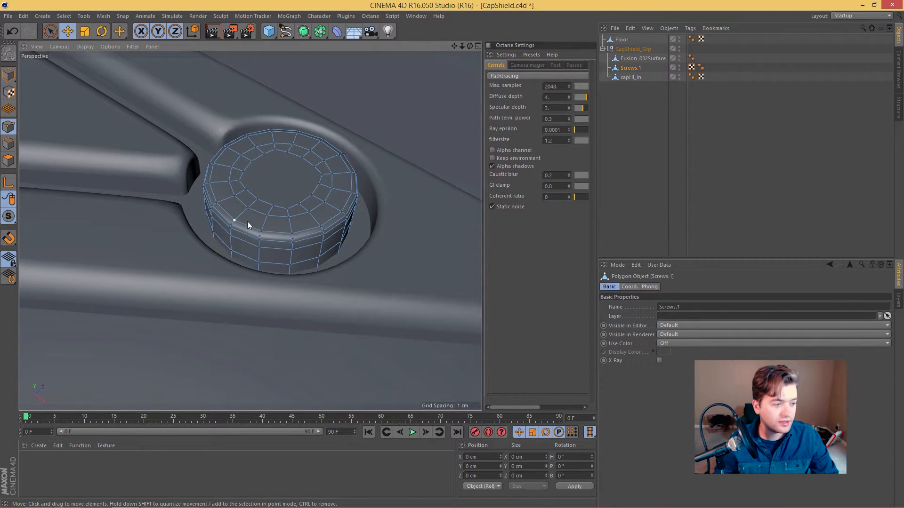
alt+right_drag(247, 221, 296, 230)
alt+drag(297, 230, 290, 175)
alt+right_drag(290, 177, 257, 179)
alt+drag(298, 179, 330, 263)
Inspect the Fusion_032Surface mesh and rename the object to ShieldSurface
click(640, 58)
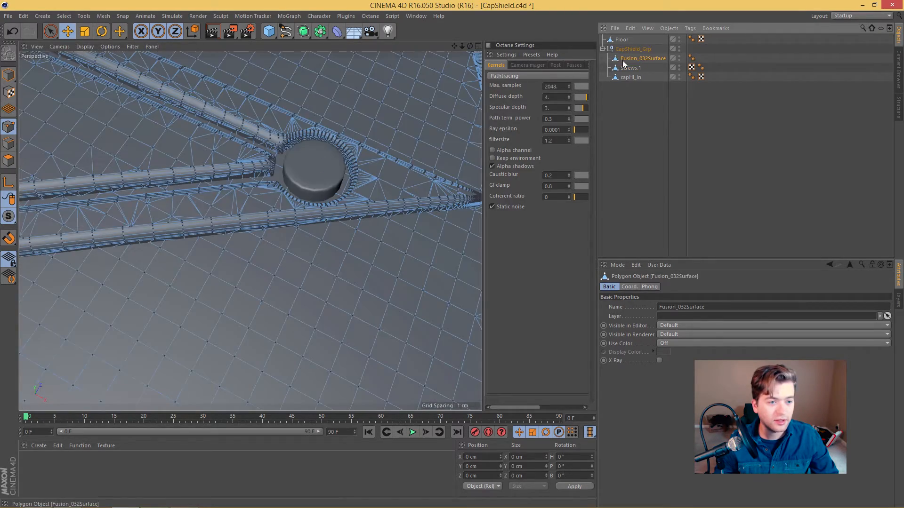
alt+right_drag(379, 192, 300, 191)
alt+drag(301, 190, 306, 235)
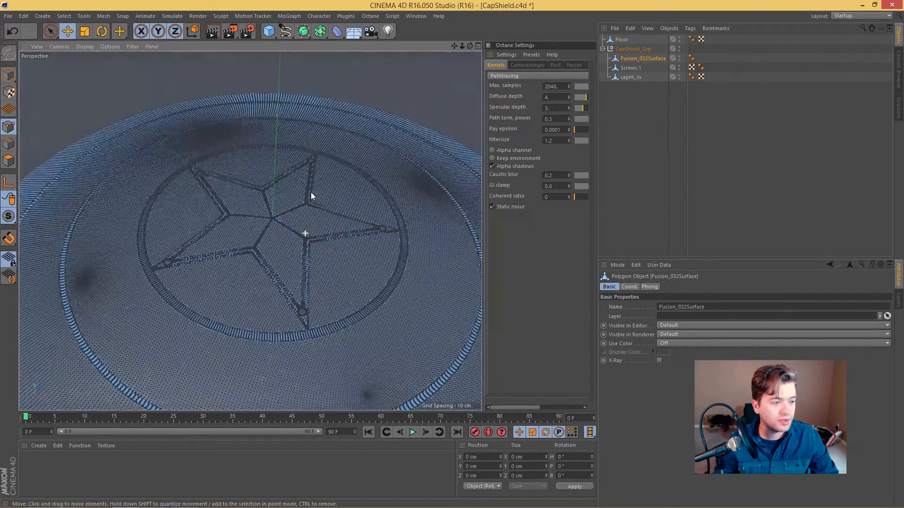
click(627, 77)
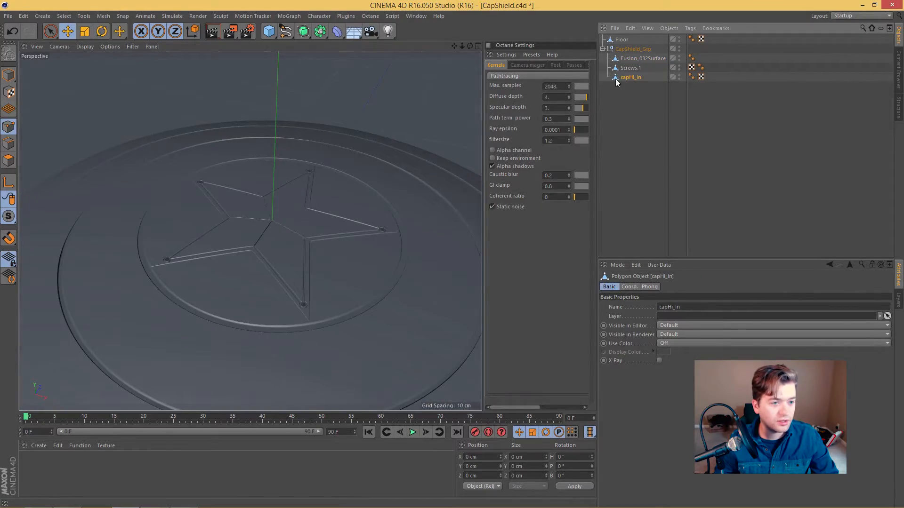
click(633, 58)
scroll(366, 194, down, 5)
scroll(380, 242, up, 8)
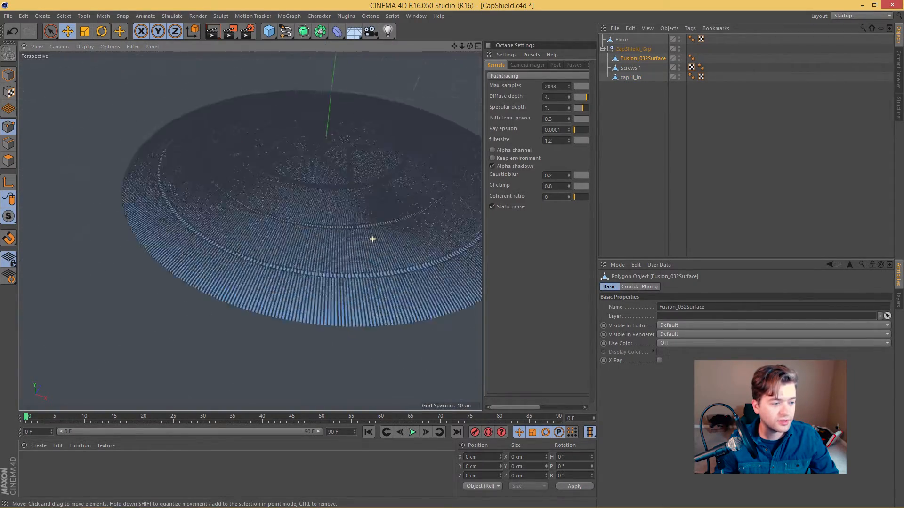
alt+drag(242, 203, 292, 207)
alt+middle_drag(292, 207, 273, 315)
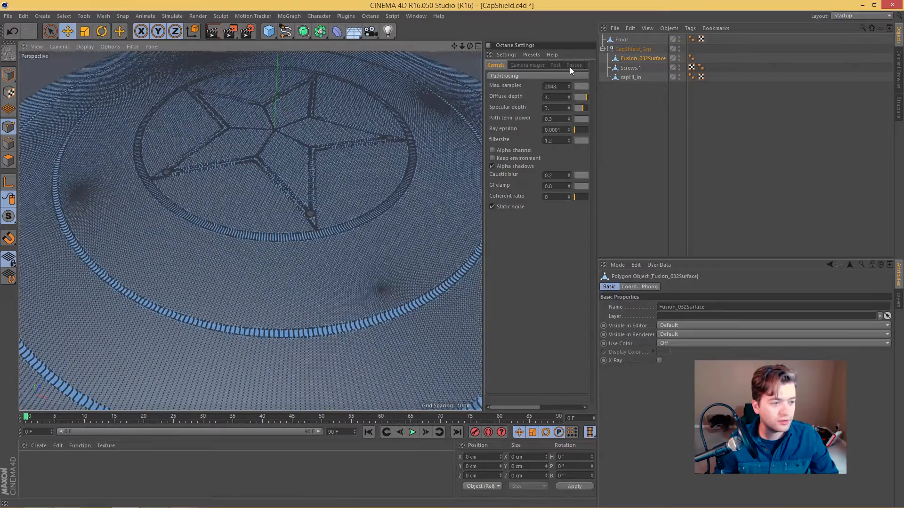
double_click(639, 58)
text(ShieldSurface)
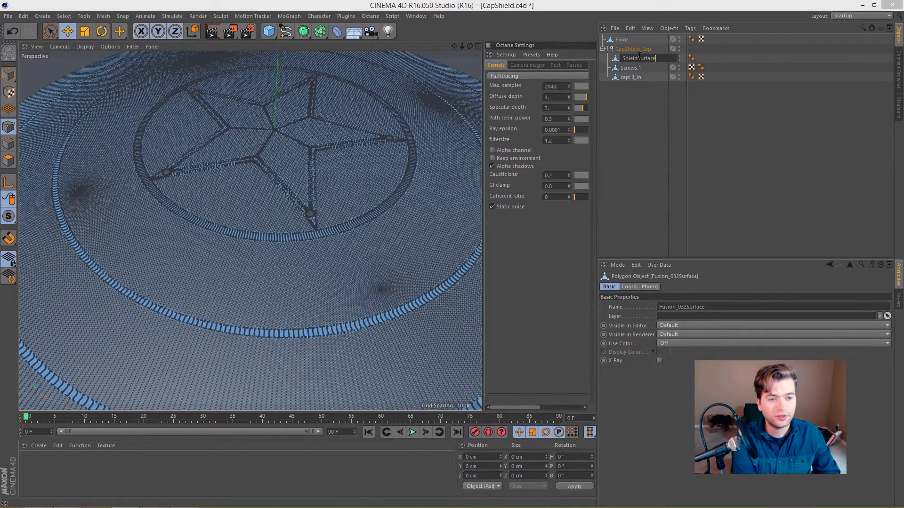
key(Return)
Raise the capHi_In object about 5.5 cm above the shield and examine its geometry up close
click(630, 77)
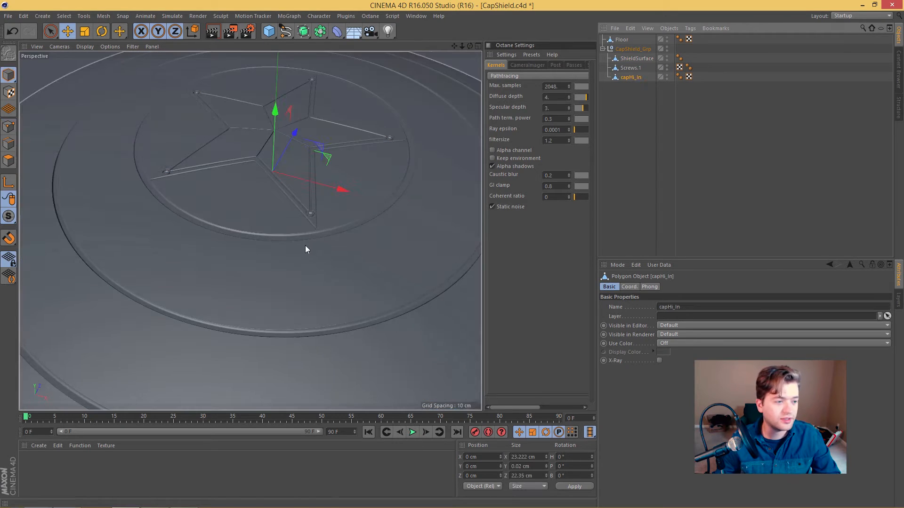
drag(275, 113, 279, 70)
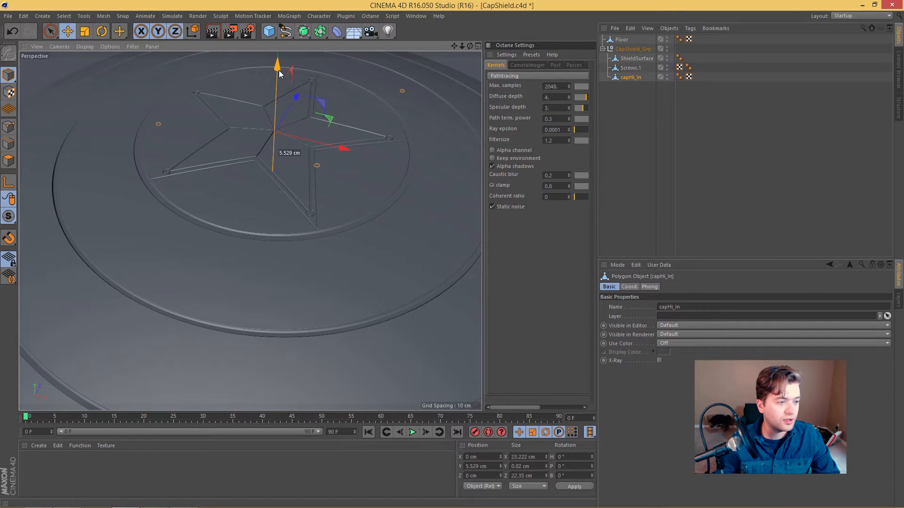
scroll(321, 213, up, 10)
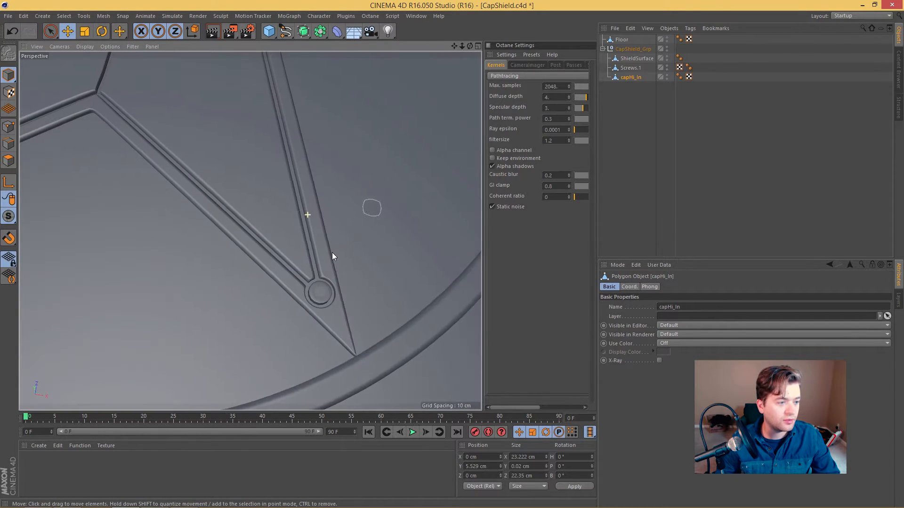
alt+drag(332, 253, 332, 153)
alt+middle_drag(332, 153, 317, 205)
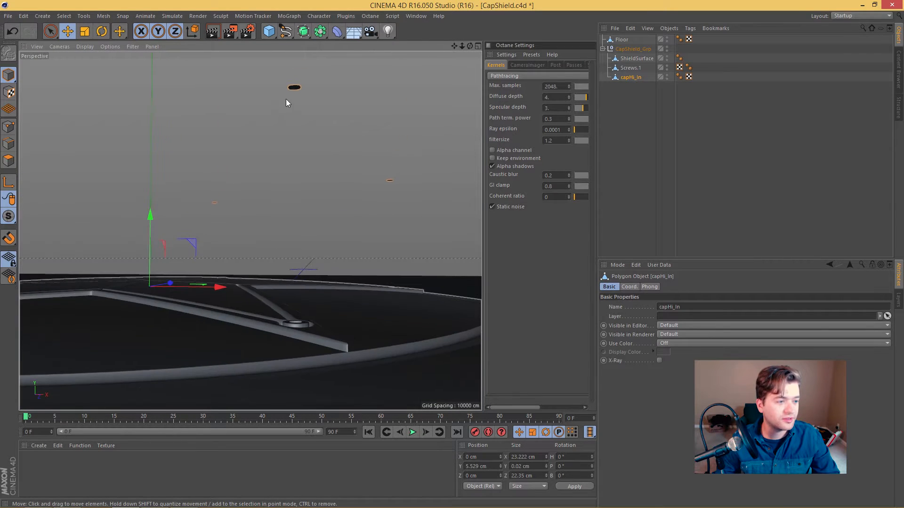
scroll(288, 102, up, 8)
alt+middle_drag(335, 92, 403, 148)
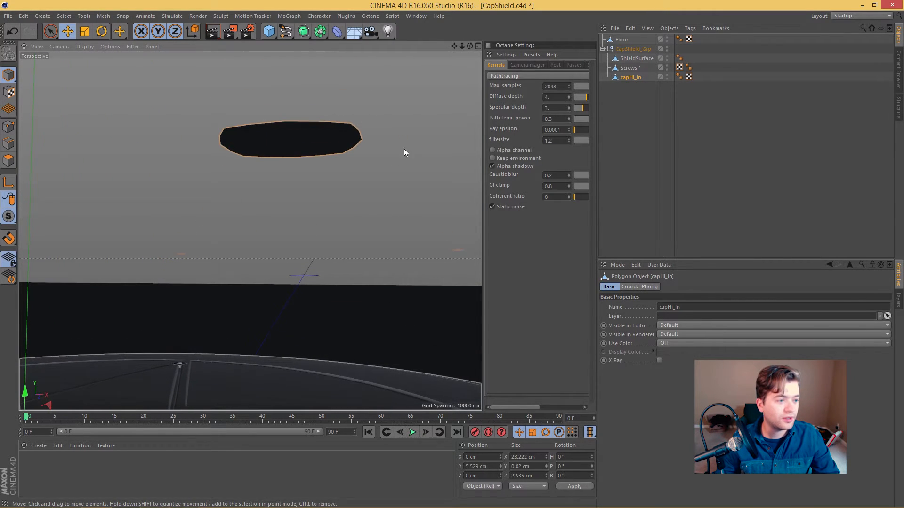
Delete the capHi_In object from the shield group
click(627, 86)
click(628, 77)
key(Delete)
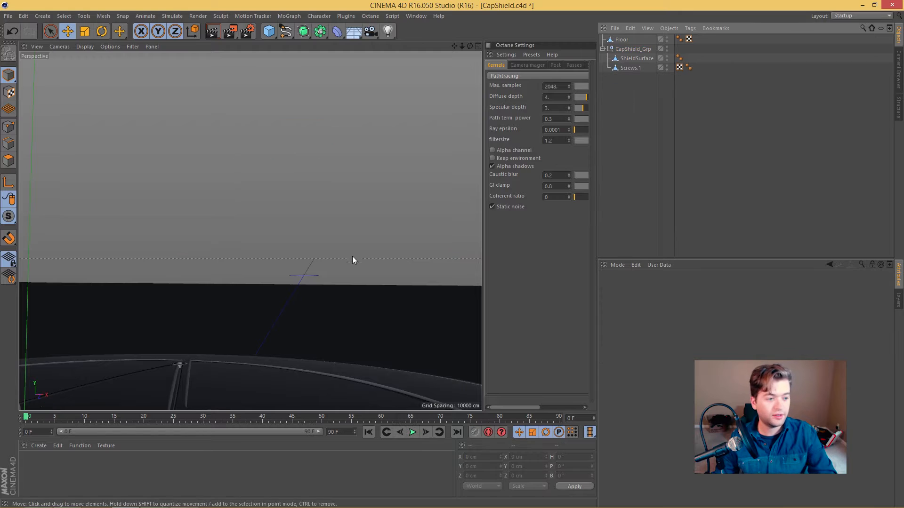
Examine the star and rings on the shield's front, and select the ShieldSurface object
alt+drag(318, 347, 300, 391)
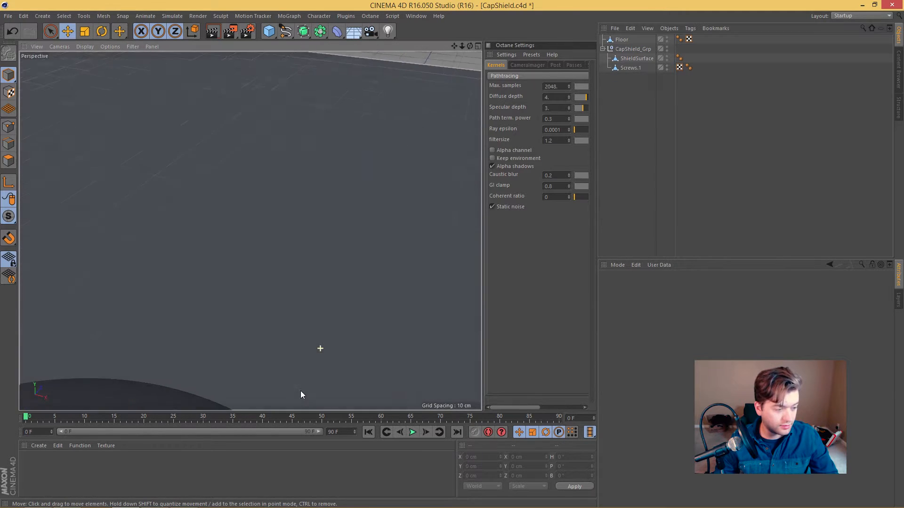
alt+middle_drag(300, 391, 250, 230)
alt+drag(250, 230, 321, 233)
alt+middle_drag(207, 350, 277, 238)
alt+drag(348, 257, 347, 305)
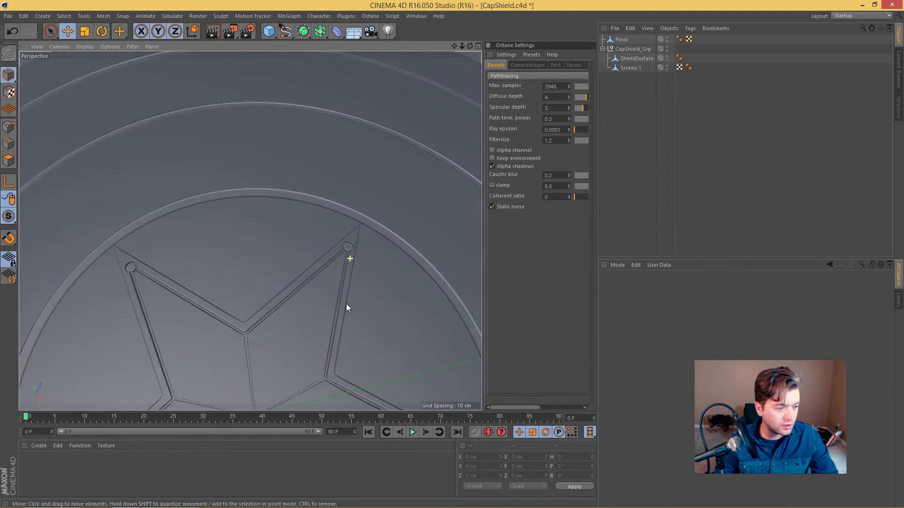
alt+middle_drag(347, 305, 349, 256)
alt+right_drag(349, 256, 273, 284)
alt+middle_drag(273, 285, 312, 281)
alt+right_drag(312, 280, 282, 263)
alt+drag(282, 264, 318, 262)
click(637, 59)
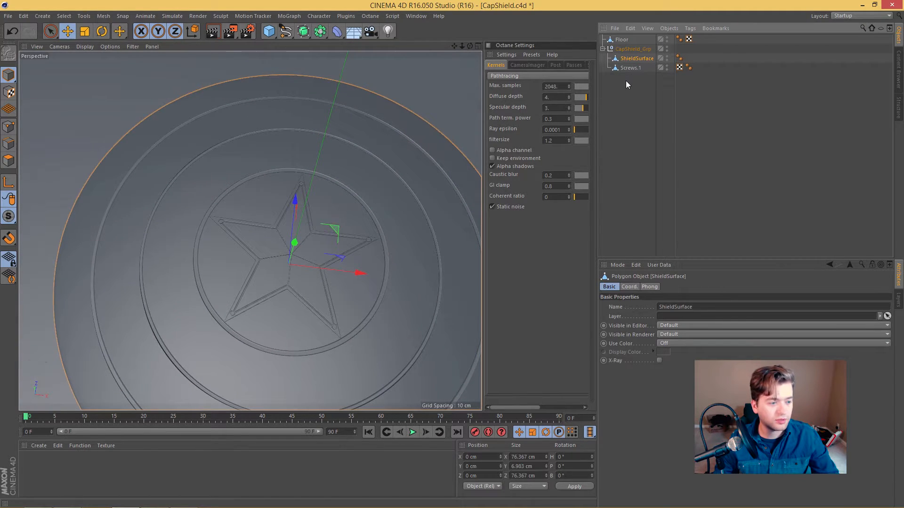
Select all polygons of ShieldSurface in the BP UV Edit layout and turn on UV polygon editing
key(Return)
click(835, 15)
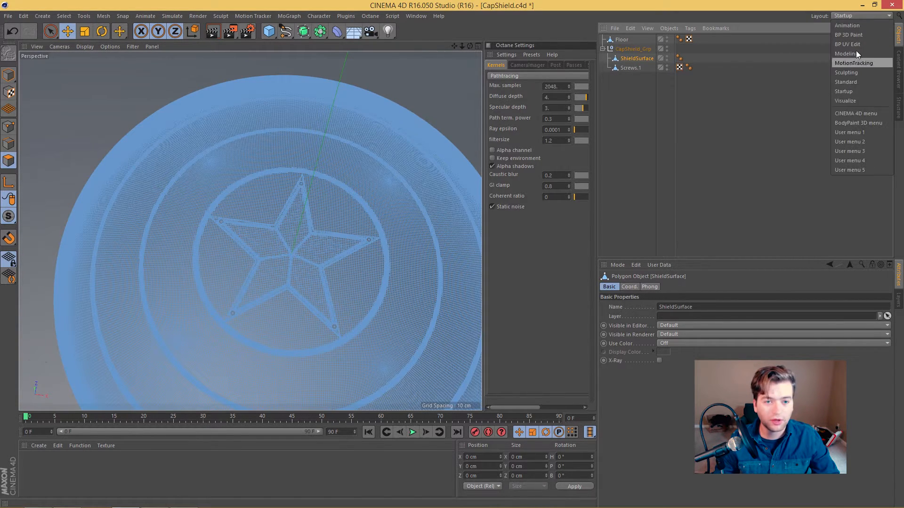
click(856, 44)
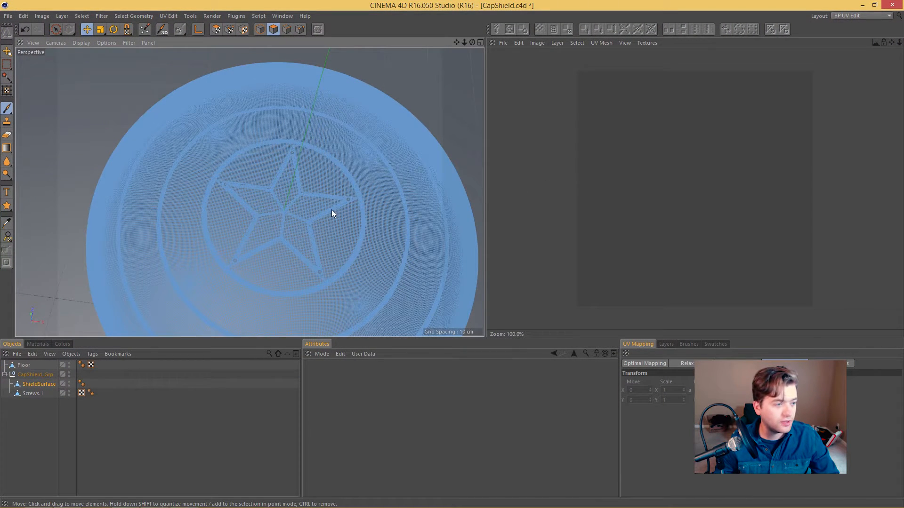
scroll(286, 171, down, 5)
key(ctrl+a)
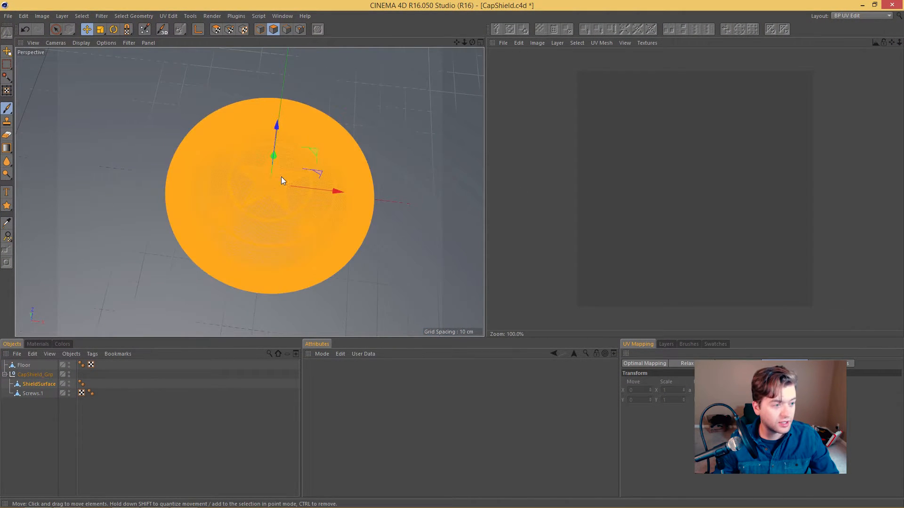
click(216, 30)
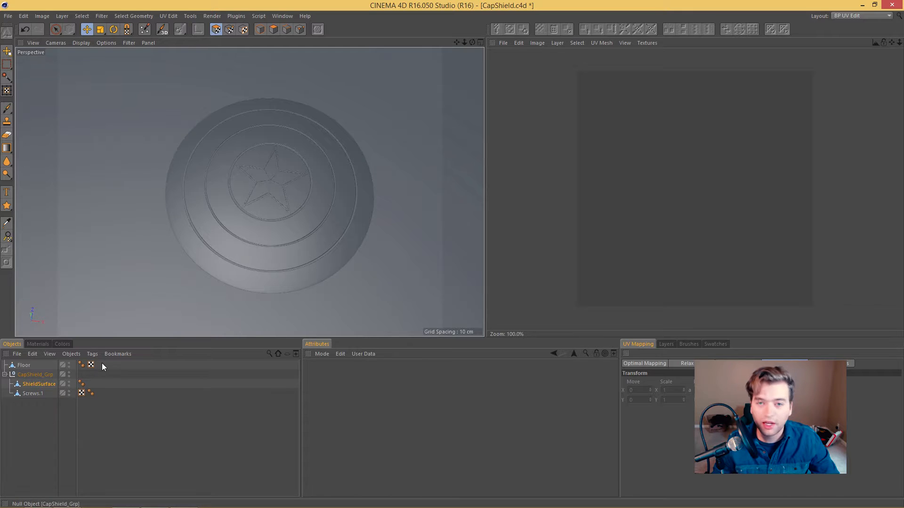
Copy the UVW tag from Screws.1 onto ShieldSurface and select the copied tag
click(81, 393)
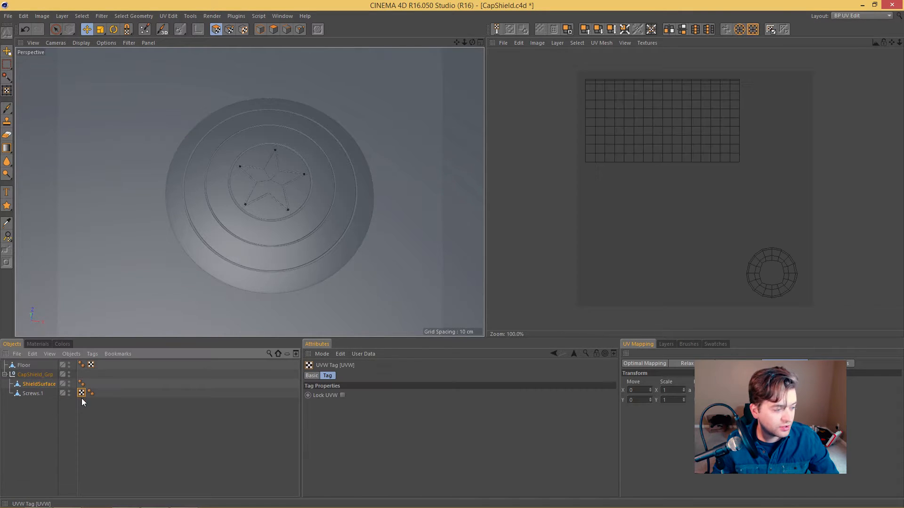
drag(81, 388, 84, 397)
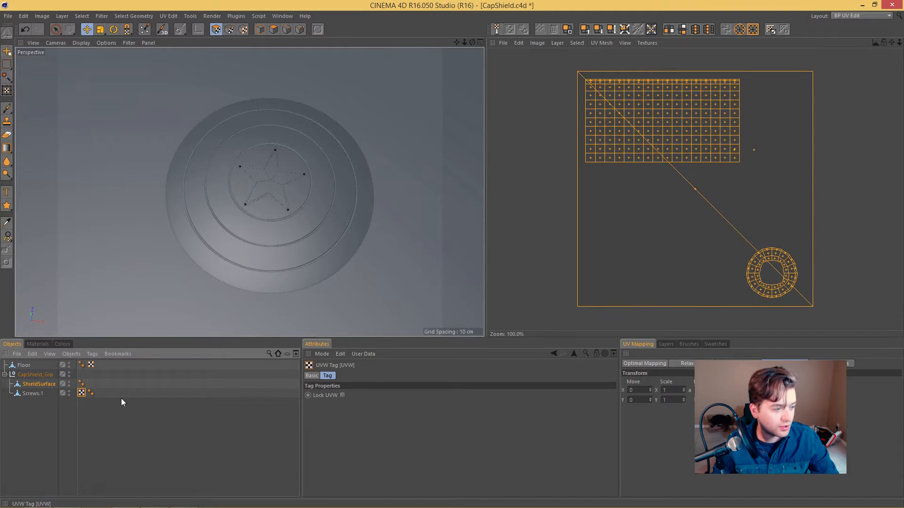
key(ctrl+z)
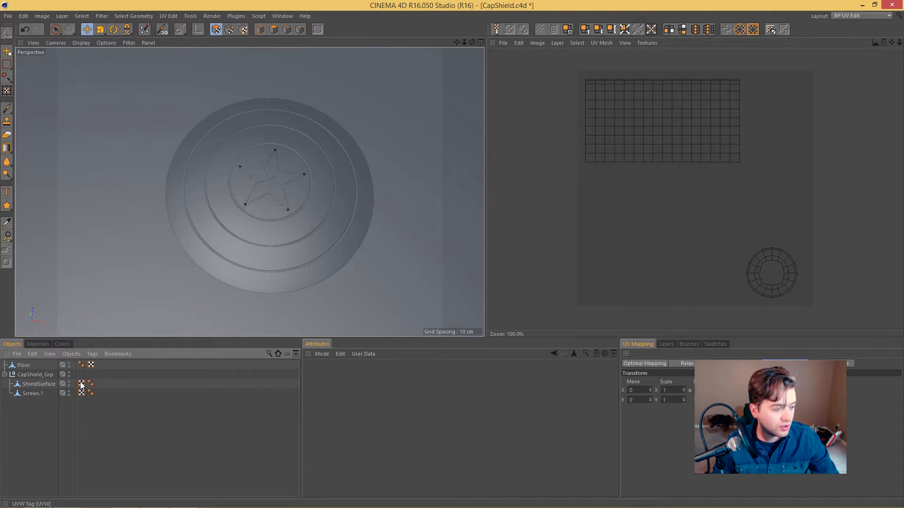
click(38, 384)
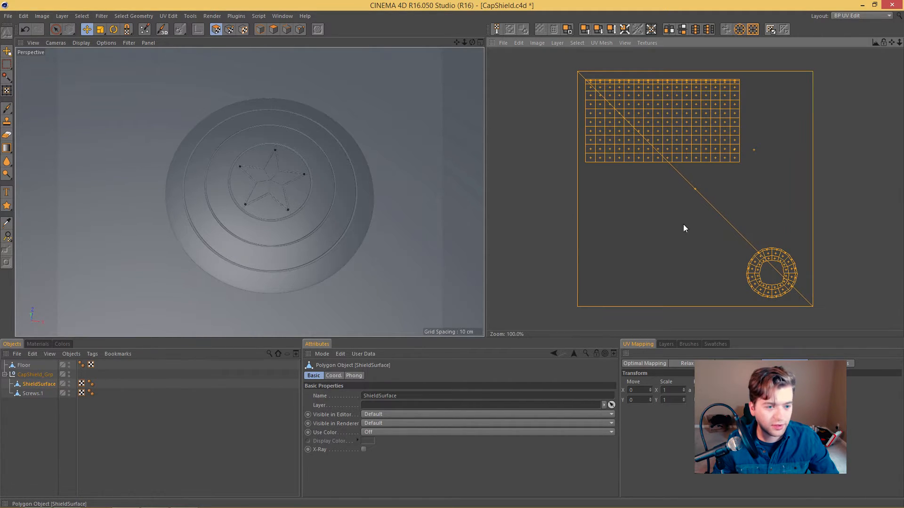
scroll(708, 218, up, 1)
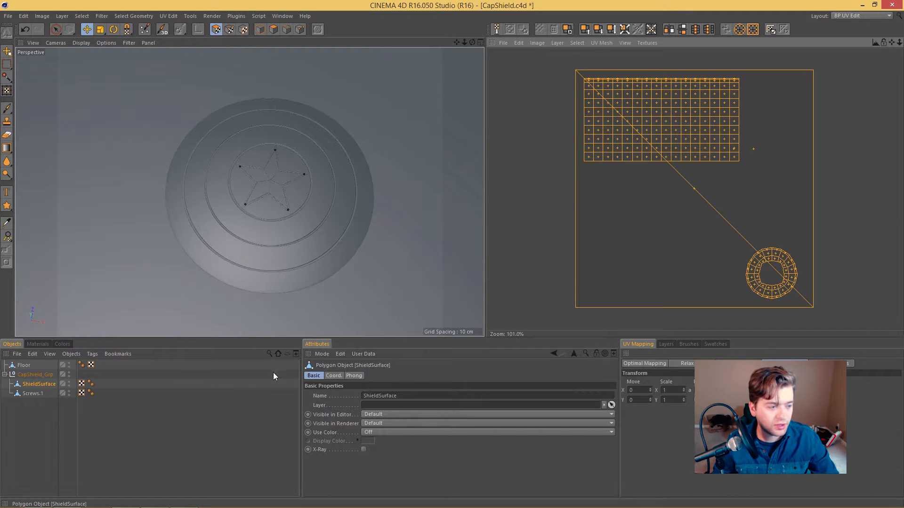
click(82, 385)
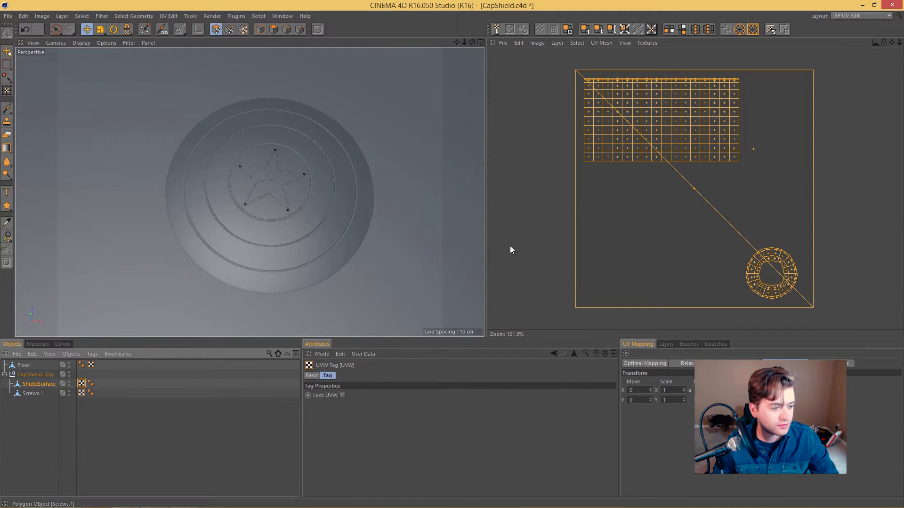
Apply a Frontal UV projection to ShieldSurface from the framed Top view and fit the UVs to the canvas
click(215, 31)
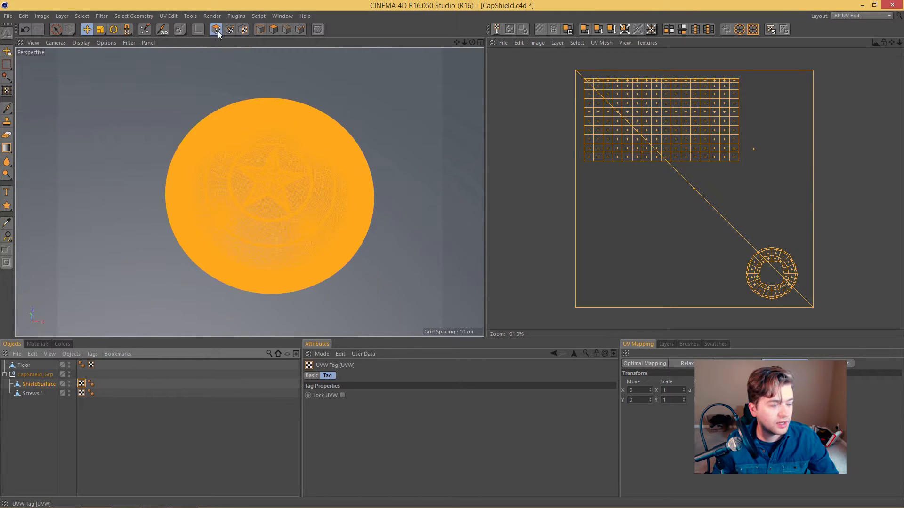
click(653, 365)
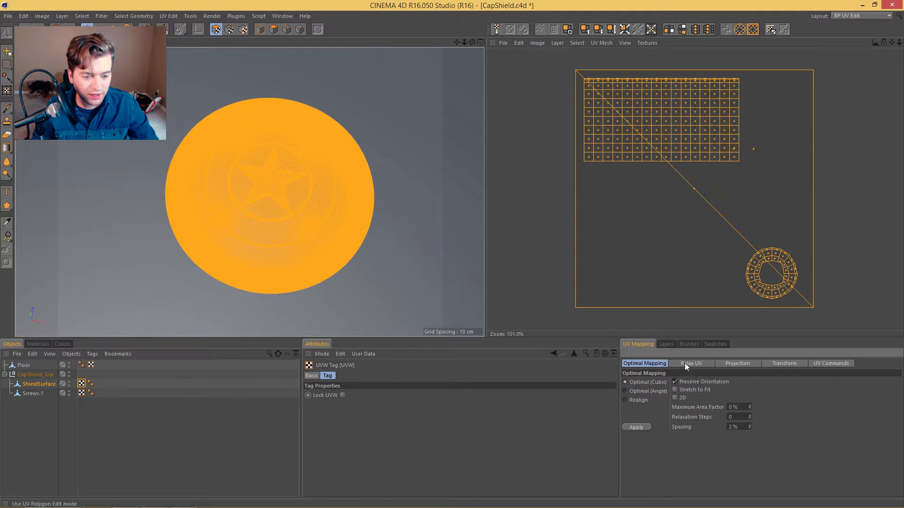
click(736, 364)
middle_click(413, 260)
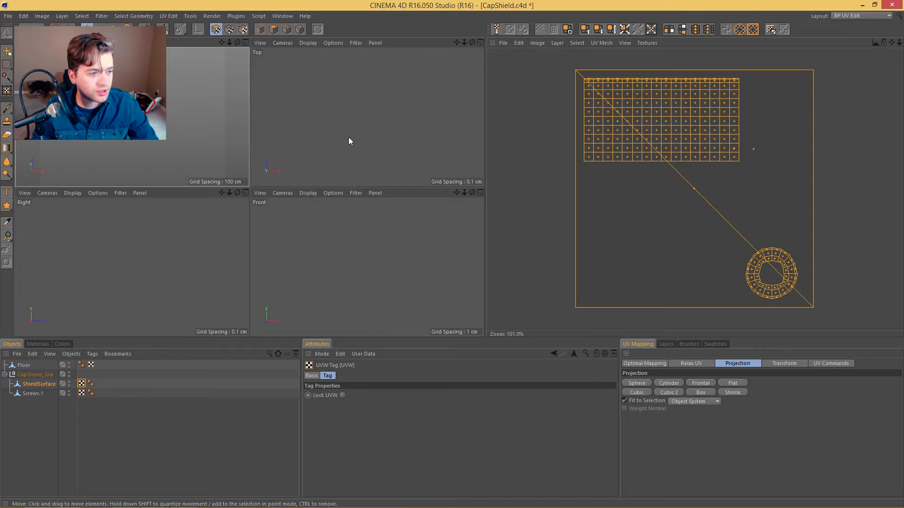
middle_click(334, 118)
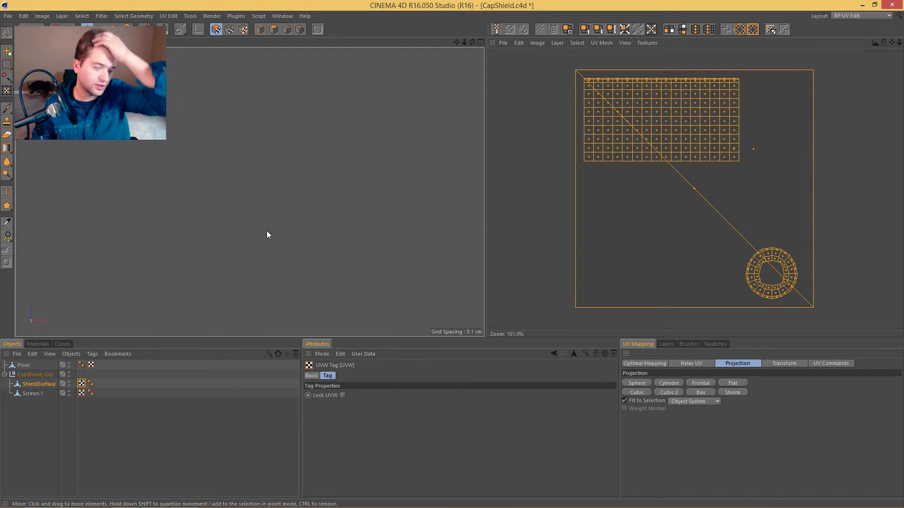
key(h)
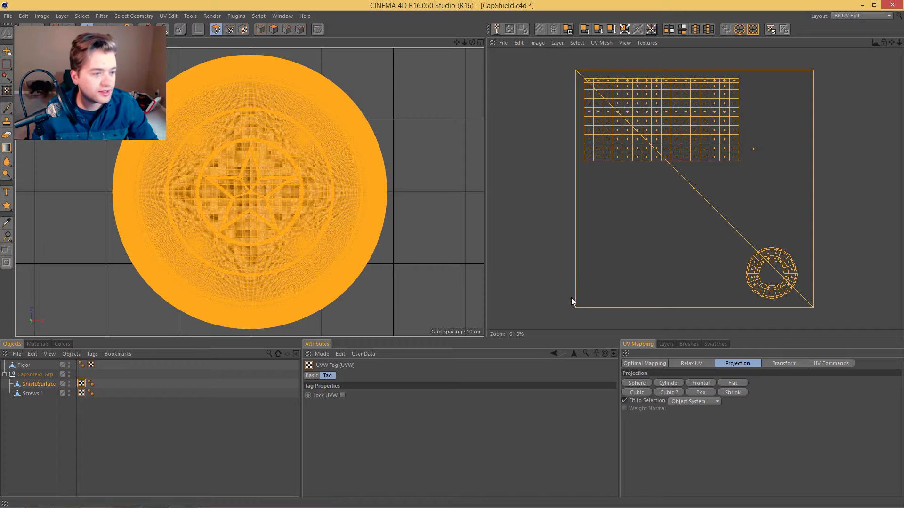
click(703, 383)
click(831, 364)
click(846, 392)
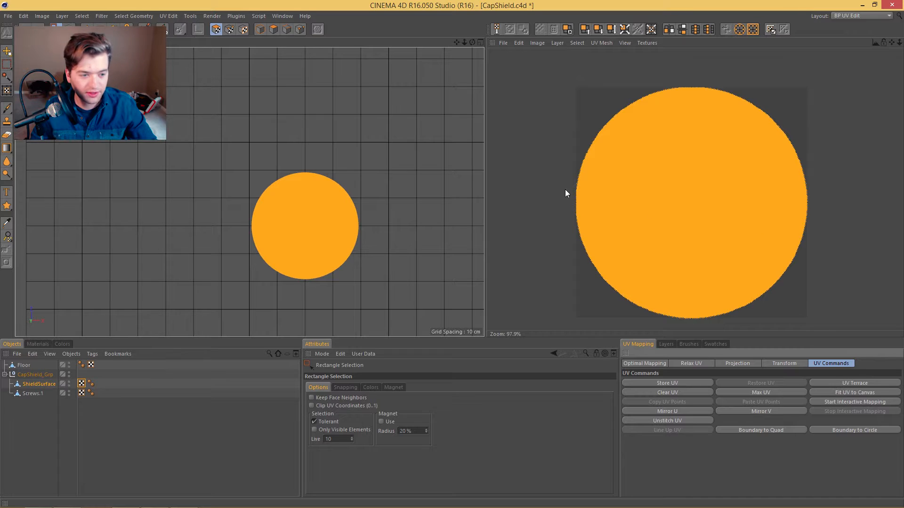
Return to the Perspective view in the Startup layout and deselect all objects
middle_click(278, 137)
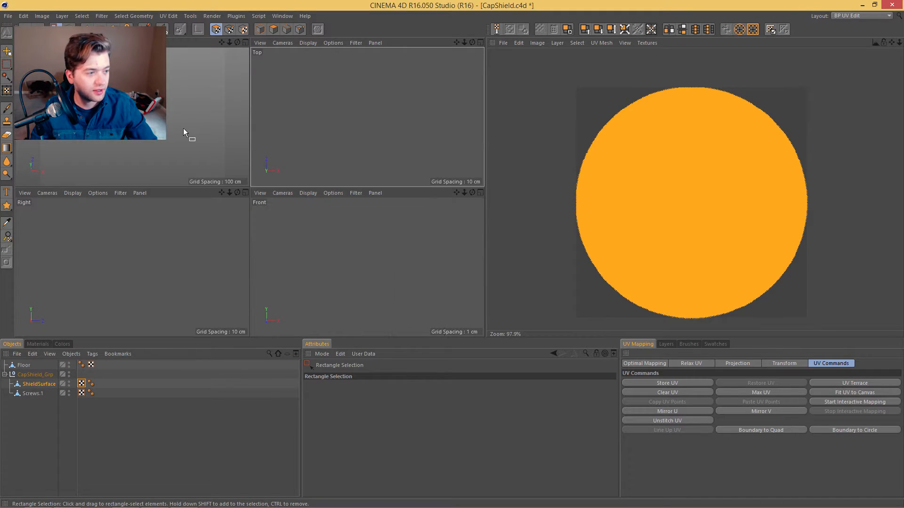
middle_click(196, 137)
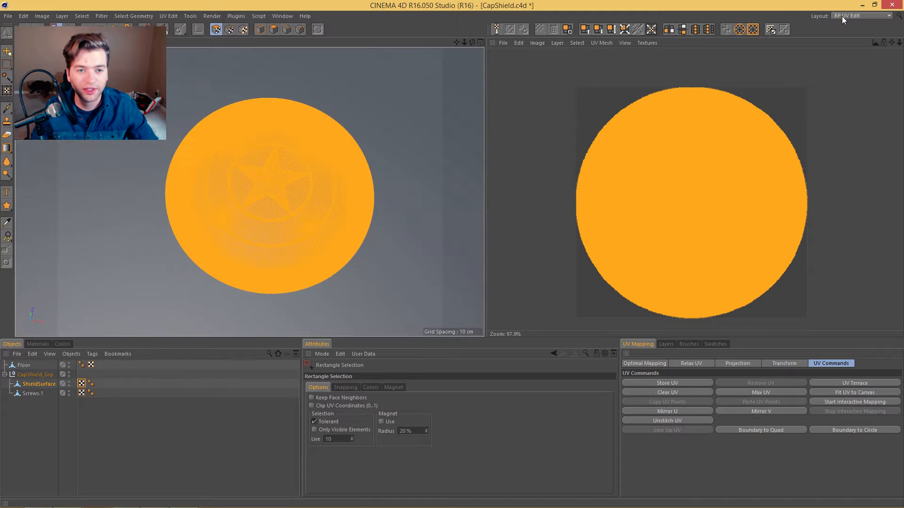
click(842, 16)
click(838, 92)
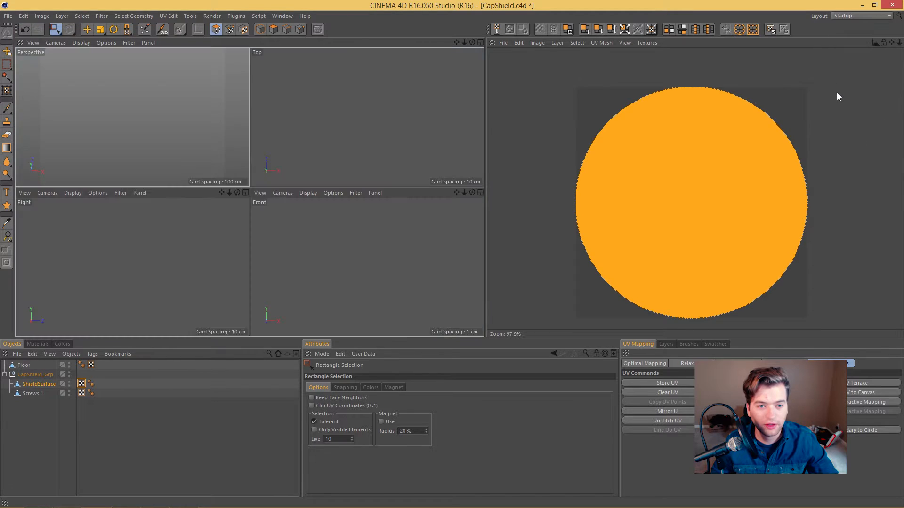
alt+drag(337, 198, 338, 179)
key(e)
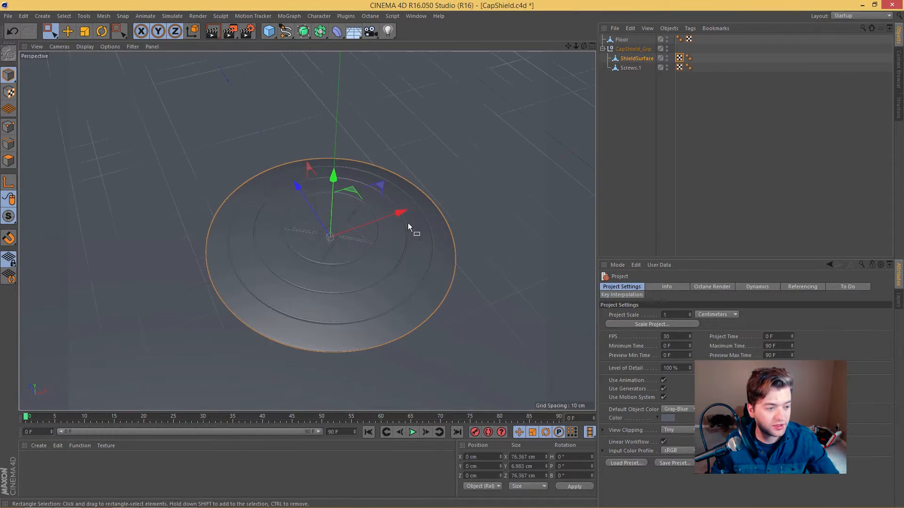
key(ctrl+shift+a)
scroll(376, 266, up, 3)
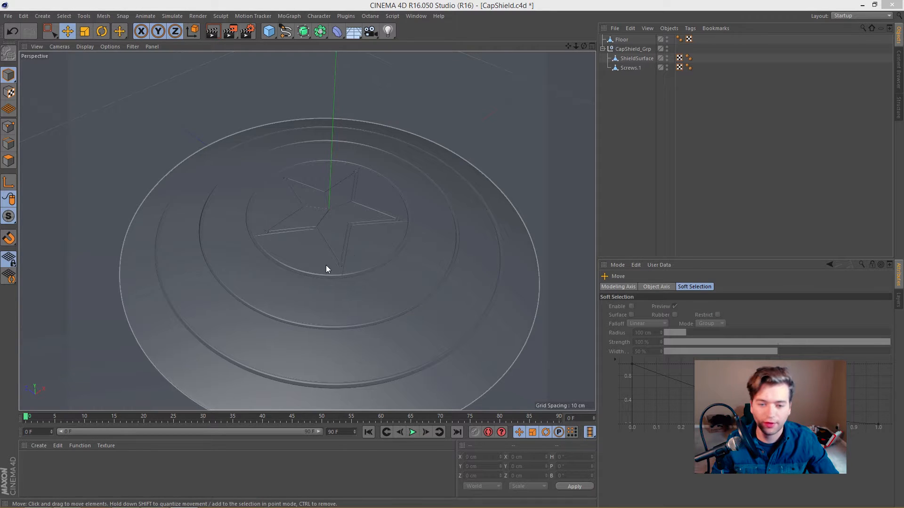
Create an Octane Material and duplicate it three times
click(37, 446)
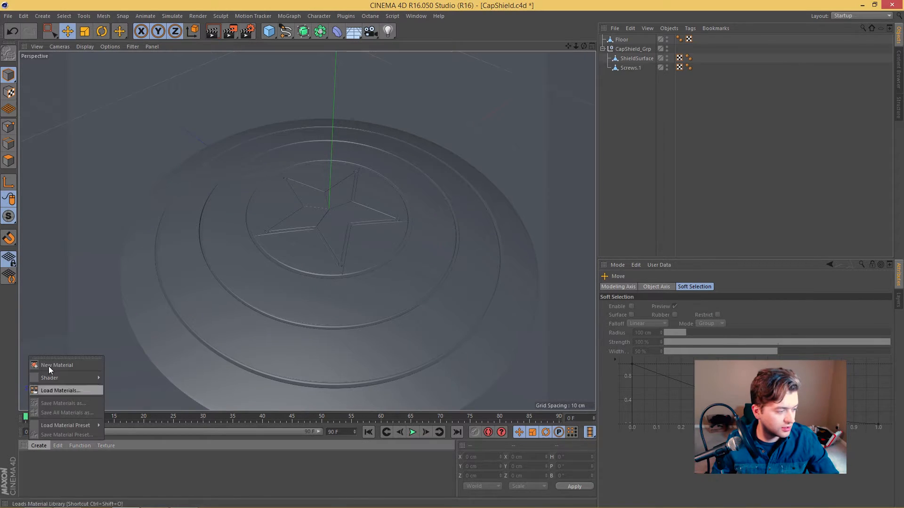
mouse_move(57, 378)
mouse_move(151, 374)
click(227, 369)
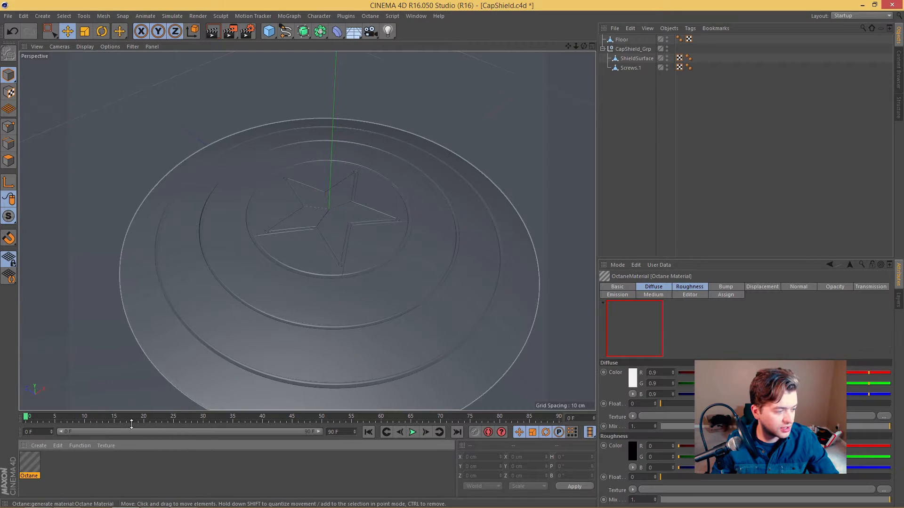
ctrl+drag(35, 464, 81, 477)
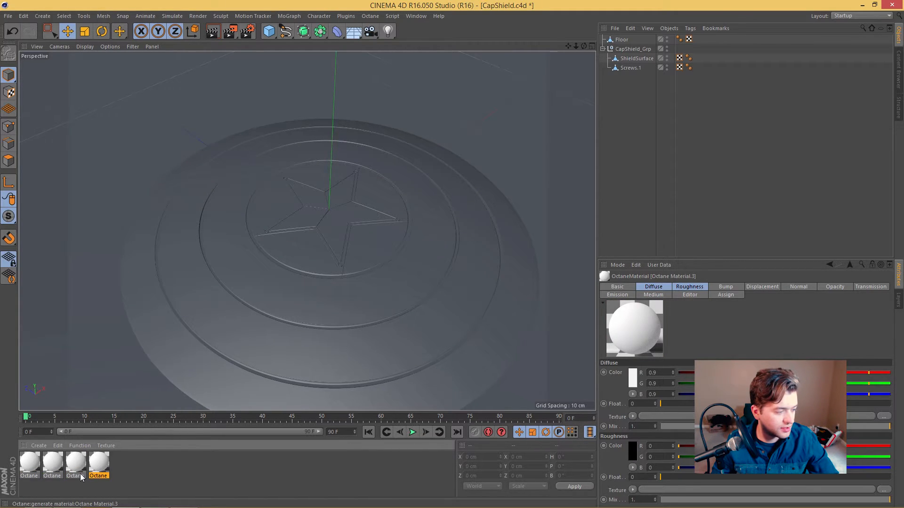
Rename the first two Octane materials BlueMetal and RedMetal
double_click(27, 475)
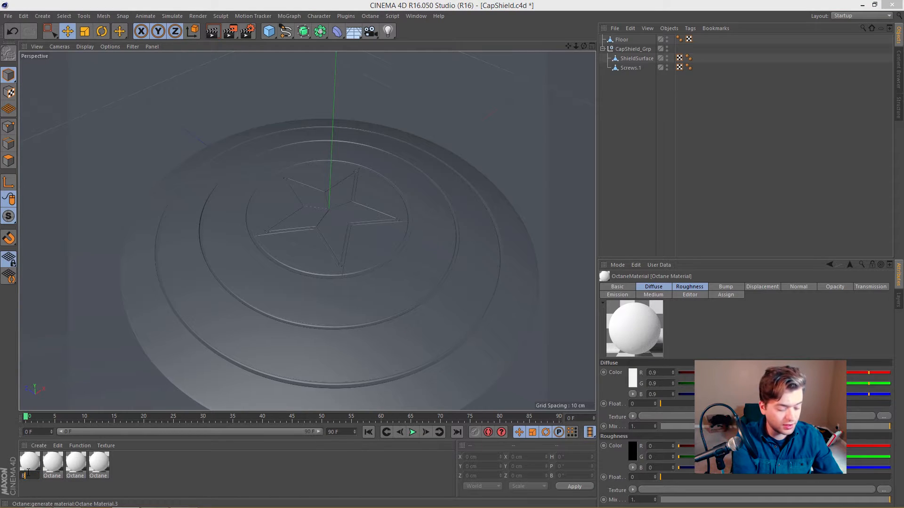
text(BlueMeta)
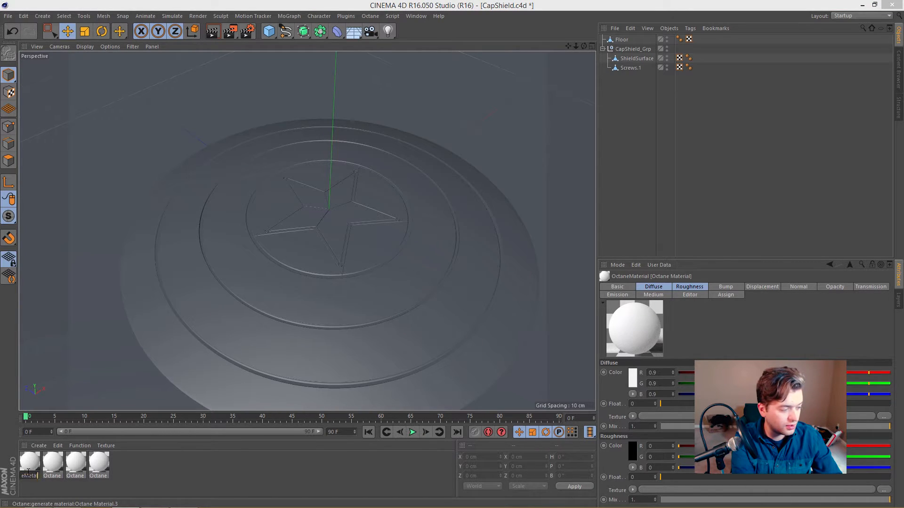
text(l)
key(Return)
double_click(57, 476)
text(R)
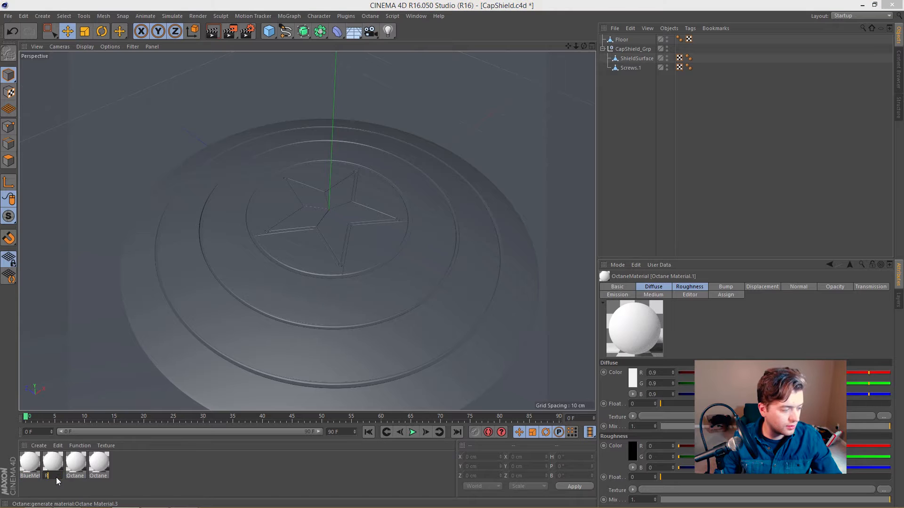
text(edMeta)
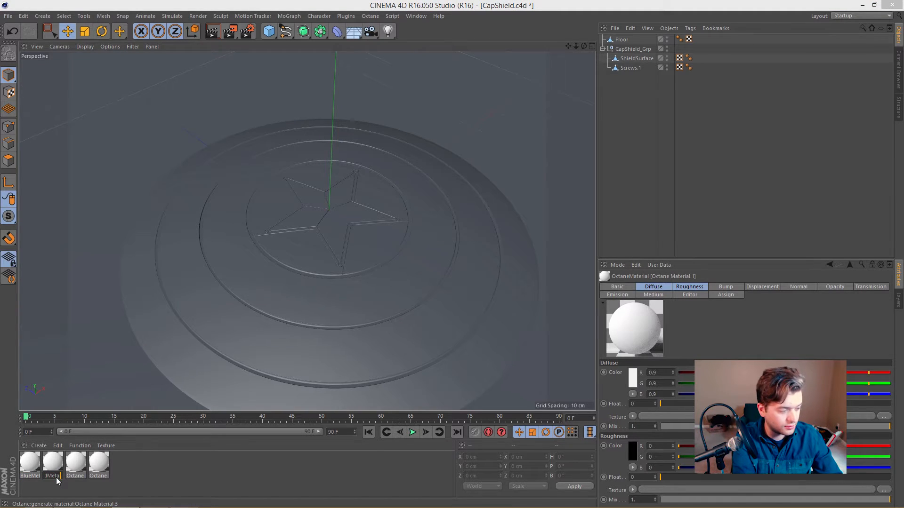
text(l)
key(Return)
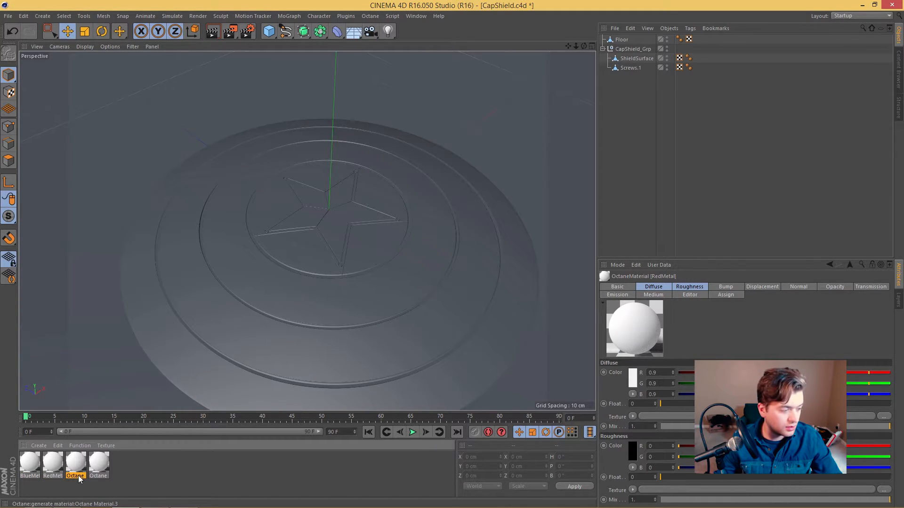
Rename the third and fourth Octane materials WhiteMetal and StarMetal
double_click(77, 477)
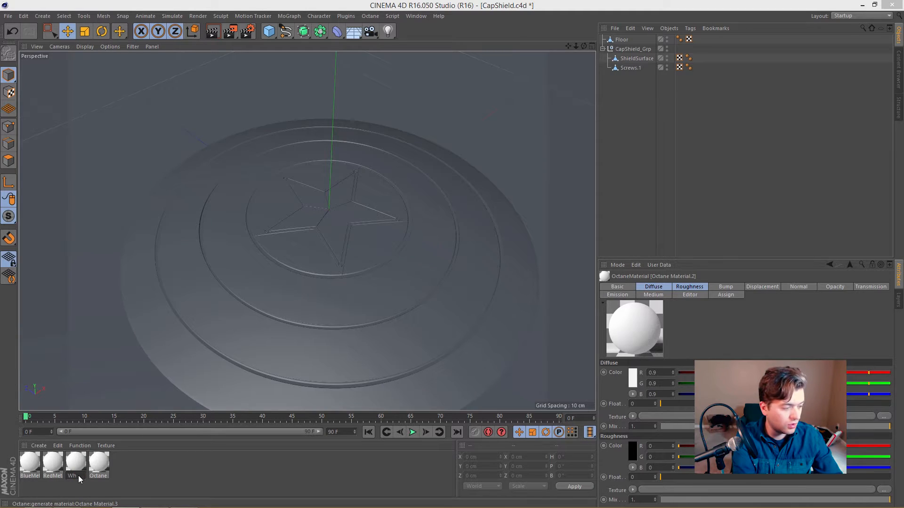
text(WhiteMetal)
key(Return)
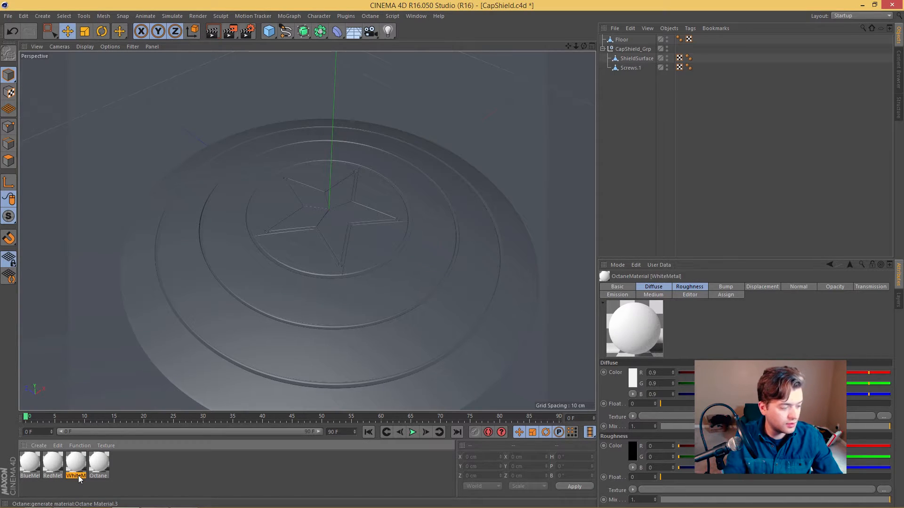
double_click(99, 477)
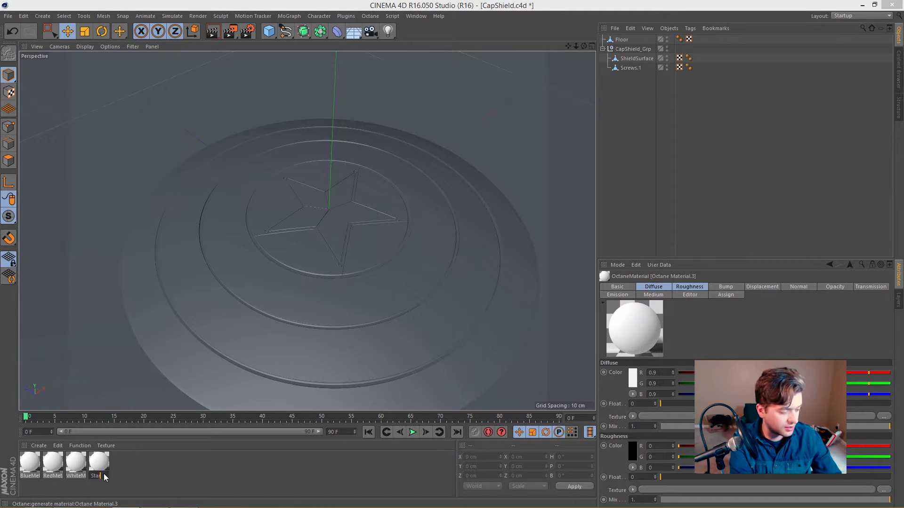
text(r)
key(Return)
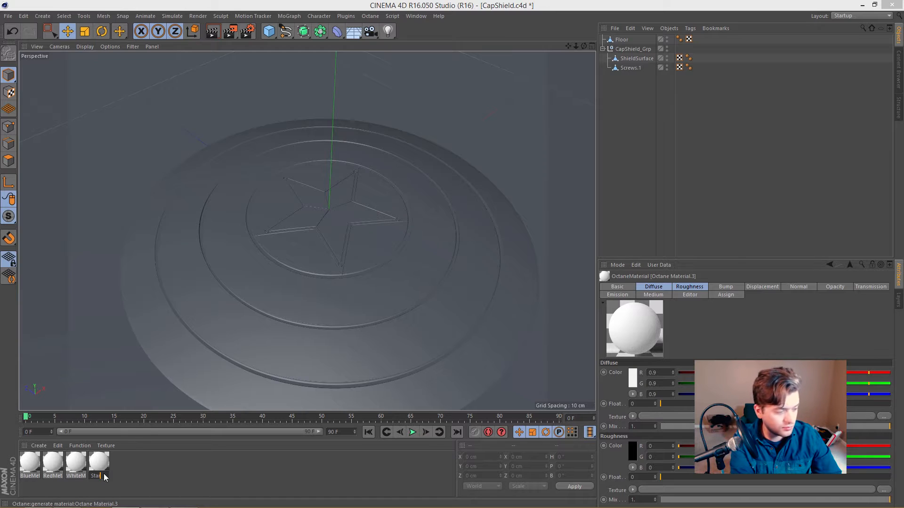
text(Metal)
key(Return)
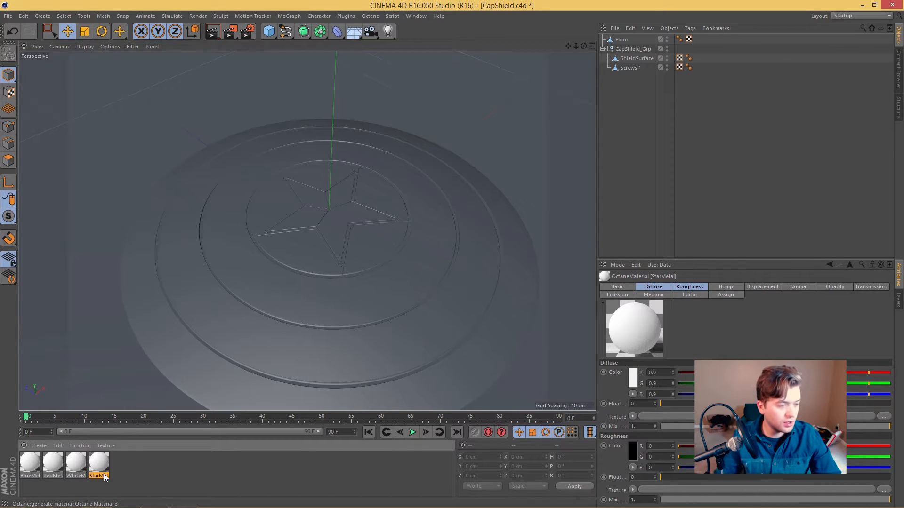
drag(106, 477, 245, 289)
drag(381, 217, 382, 215)
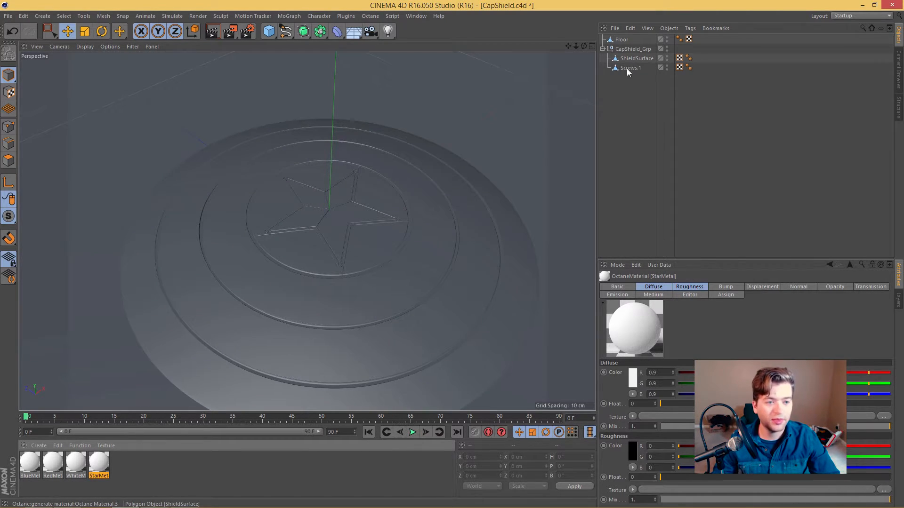
Apply the StarMetal material to the Screws.1 object
click(626, 68)
alt+right_drag(366, 204, 449, 258)
scroll(425, 259, up, 8)
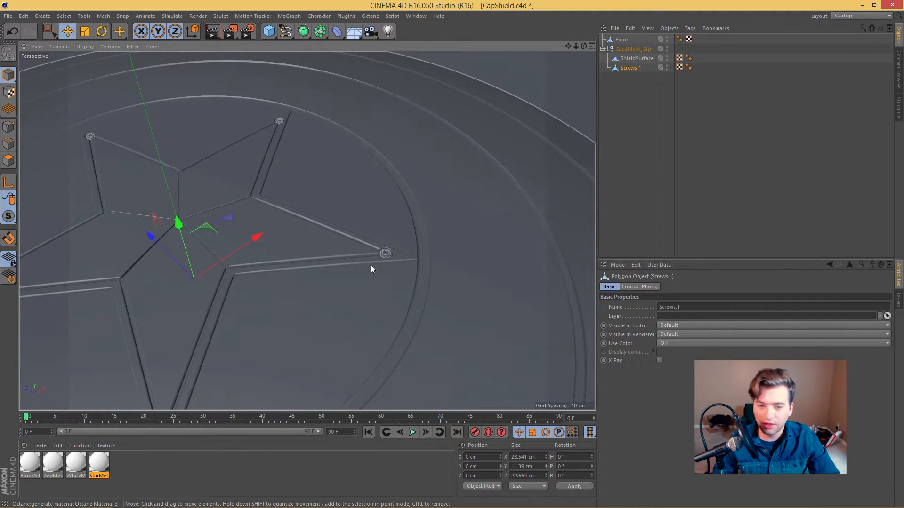
scroll(368, 270, down, 5)
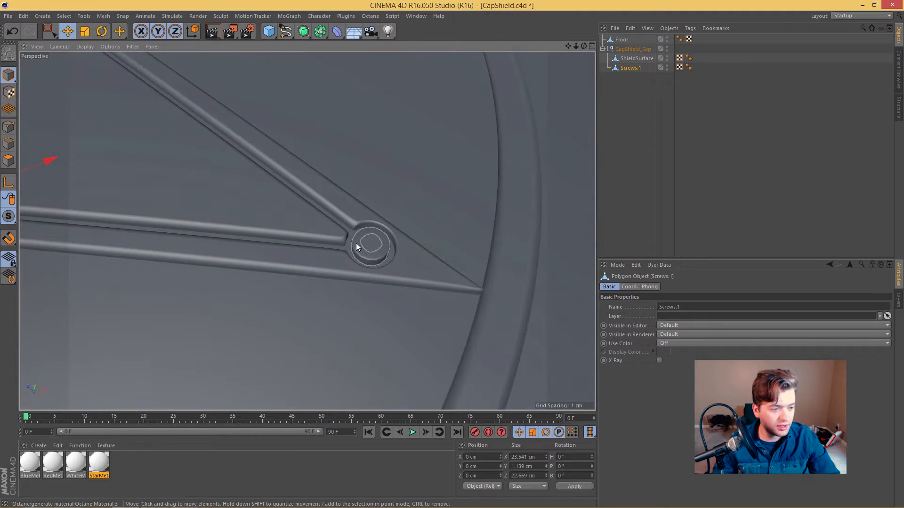
alt+drag(356, 243, 329, 243)
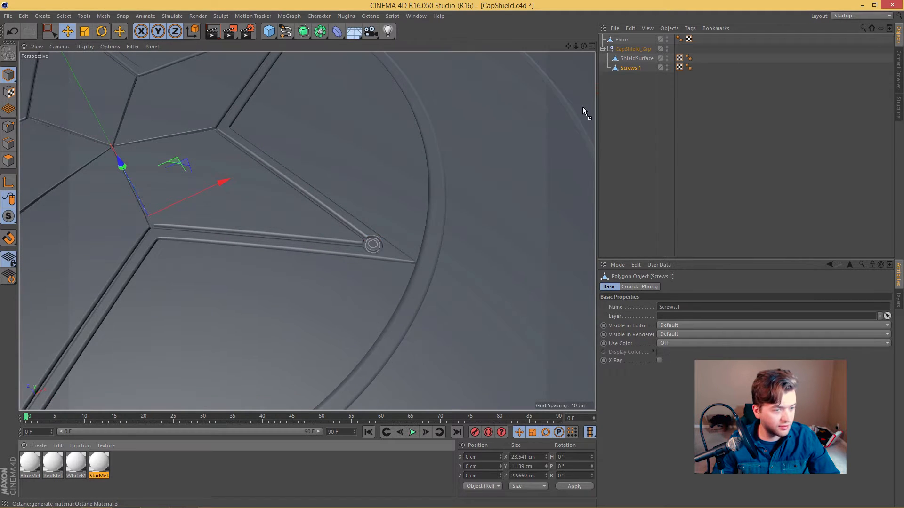
drag(627, 71, 631, 68)
scroll(334, 199, up, 5)
alt+drag(335, 199, 242, 227)
scroll(242, 227, down, 5)
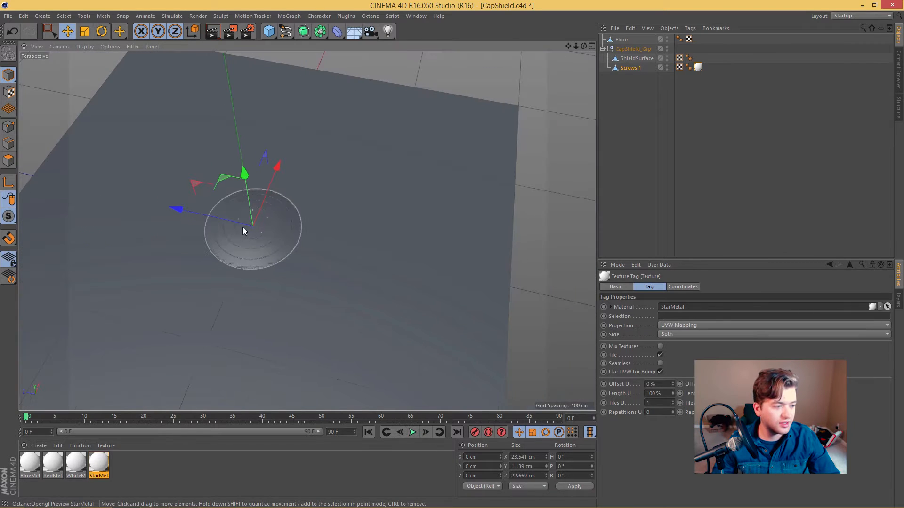
Close the open top of the screw at one star tip on Screws.1 with Close Polygon Hole
scroll(263, 232, up, 3)
alt+right_drag(307, 242, 376, 259)
alt+right_drag(442, 333, 505, 357)
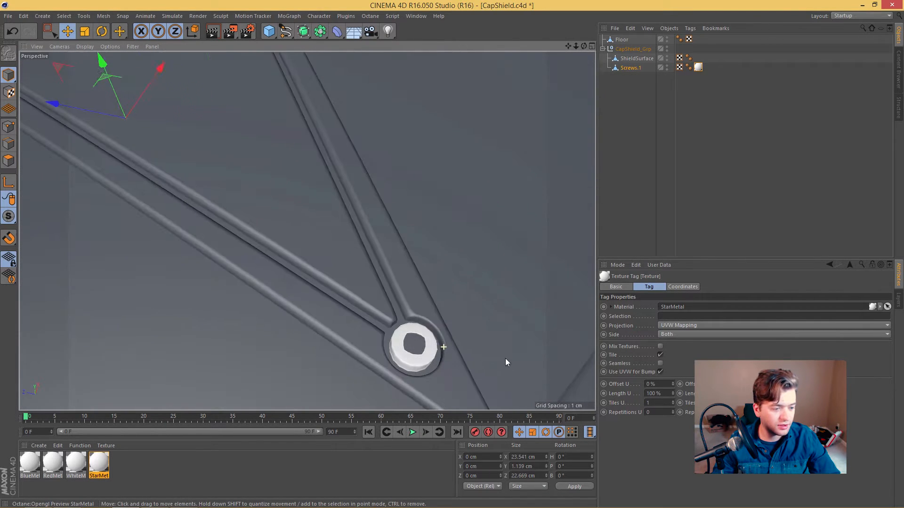
alt+middle_drag(413, 339, 392, 310)
alt+right_drag(393, 310, 291, 269)
click(630, 67)
right_click(413, 281)
click(433, 364)
click(422, 284)
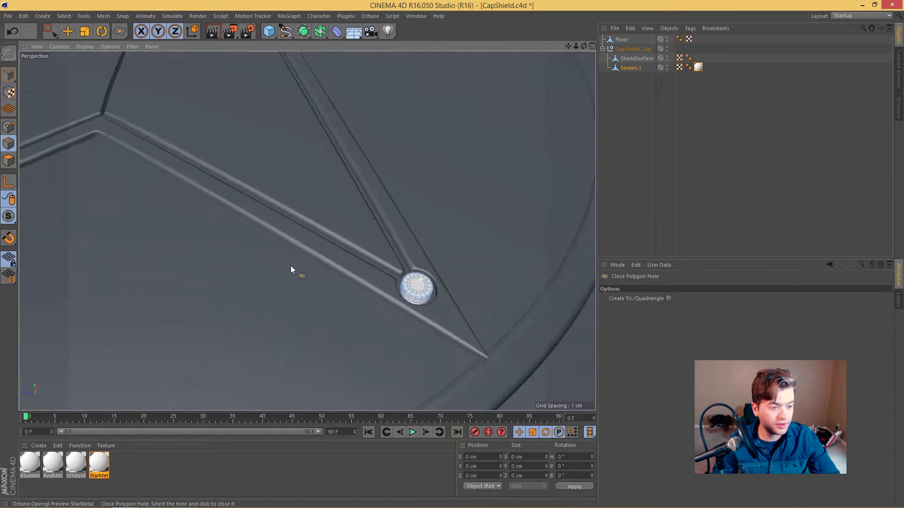
Close the open tops of the remaining screws at the other star tips and return to the Move tool
alt+middle_drag(291, 269, 513, 339)
alt+middle_drag(218, 237, 292, 225)
alt+right_drag(128, 333, 190, 330)
alt+middle_drag(190, 331, 298, 334)
alt+right_drag(298, 334, 330, 330)
click(246, 328)
alt+right_drag(246, 328, 156, 315)
key(e)
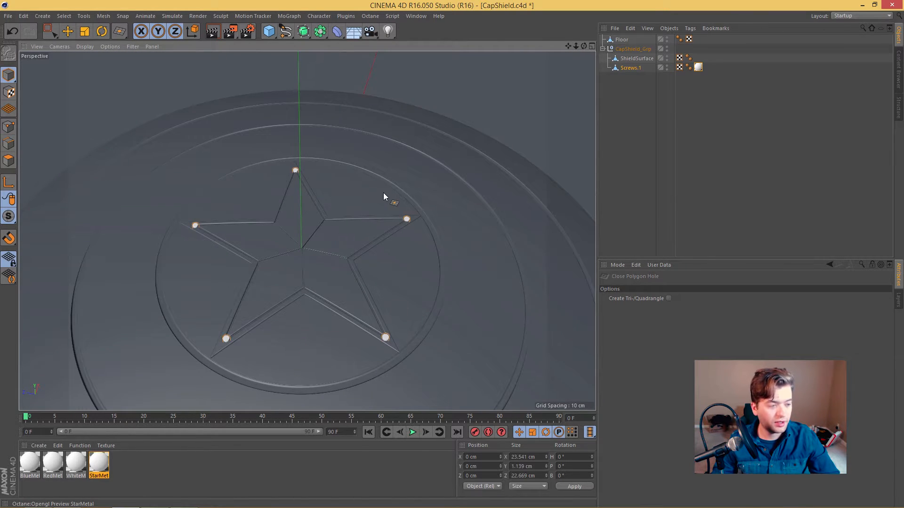
Select the ShieldSurface object and switch to editing its polygons
click(631, 58)
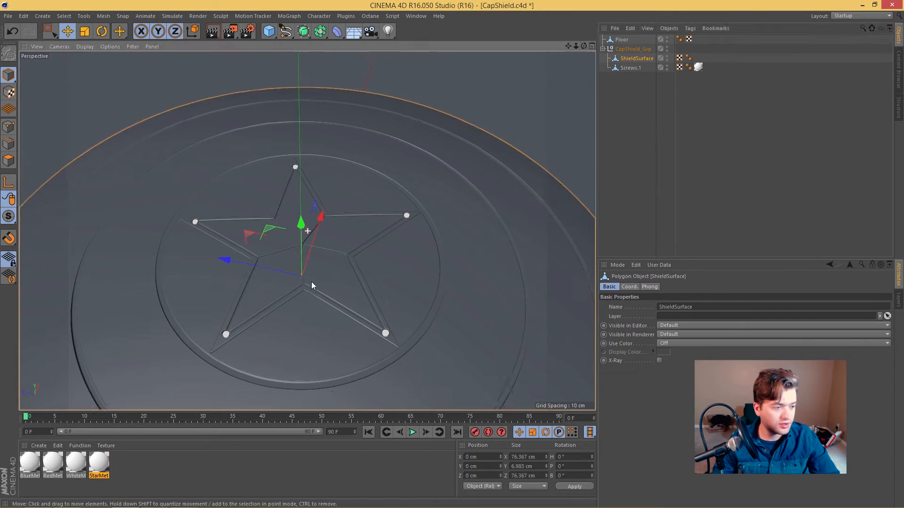
alt+drag(311, 281, 278, 306)
drag(87, 474, 372, 277)
alt+right_drag(402, 291, 503, 325)
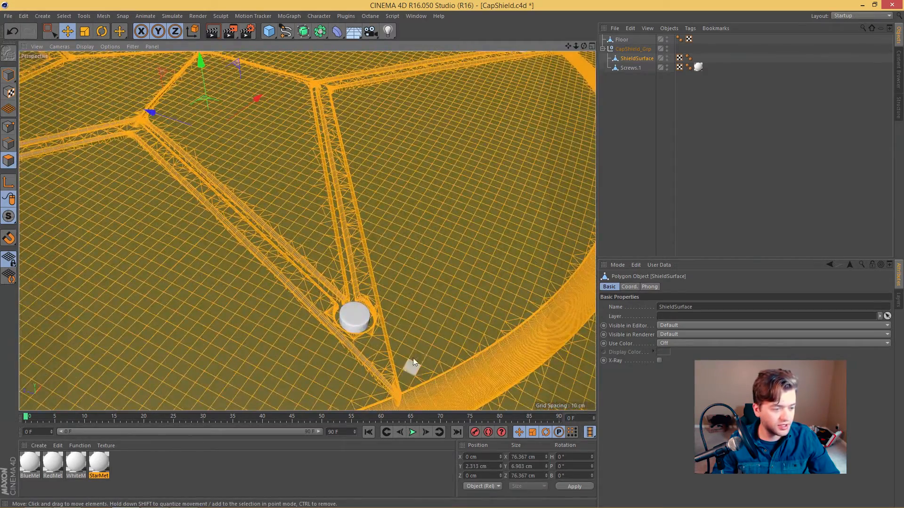
alt+drag(411, 359, 367, 334)
alt+right_drag(367, 334, 346, 333)
alt+drag(346, 333, 359, 362)
alt+right_drag(359, 362, 312, 307)
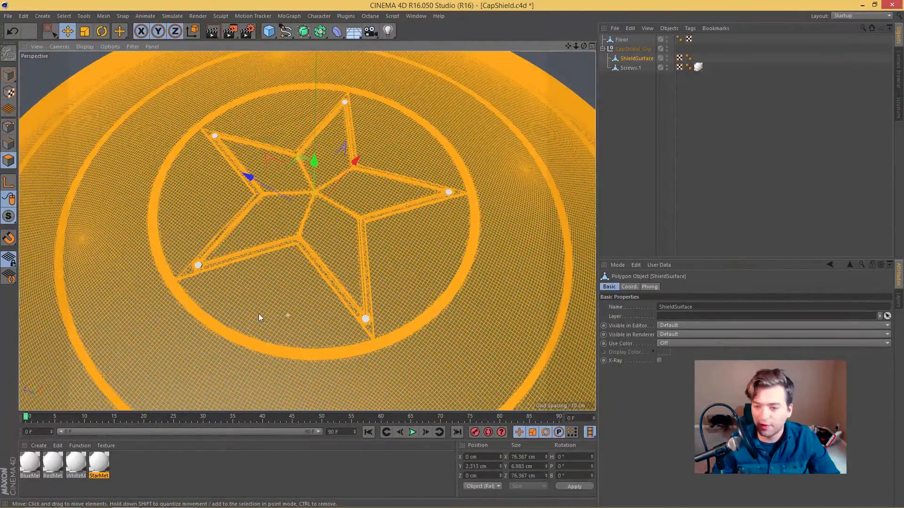
alt+middle_drag(370, 126, 356, 174)
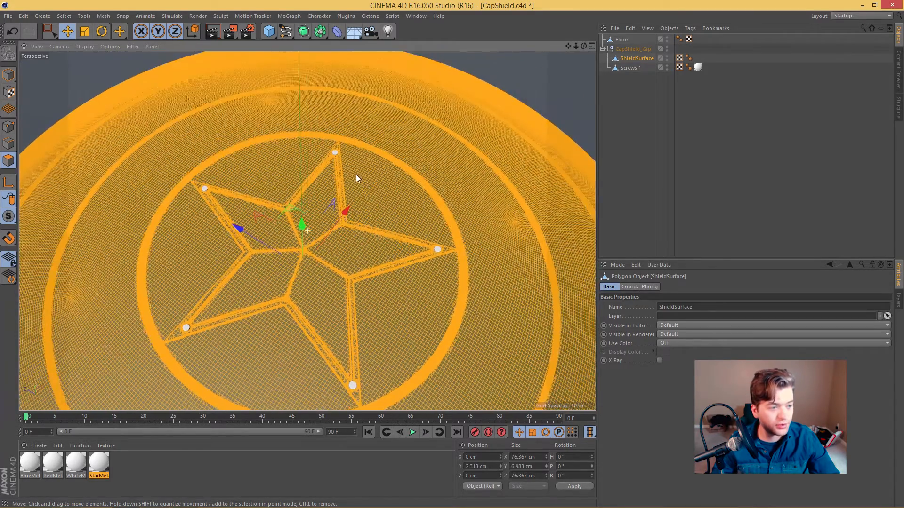
alt+right_drag(343, 165, 422, 180)
Lasso-select the star's polygons in the Top view with Only Select Visible Elements turned off
key(F2)
key(8)
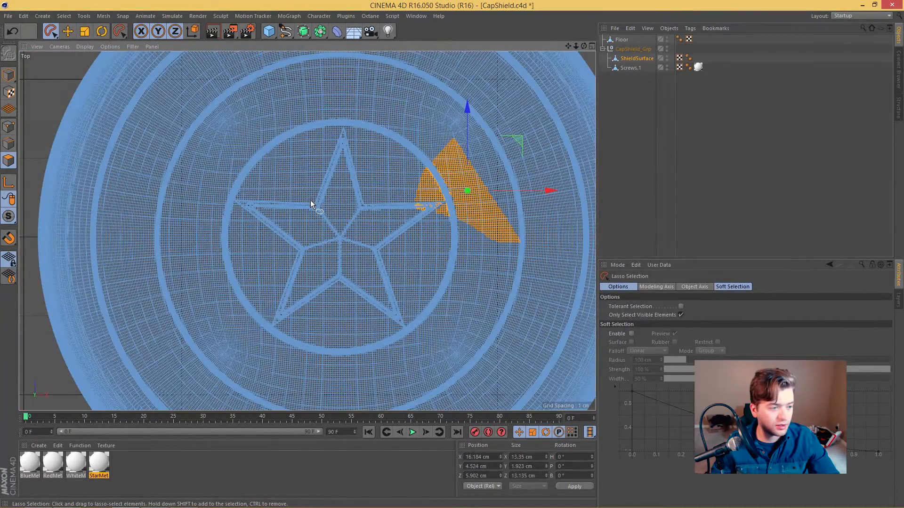
drag(311, 201, 346, 120)
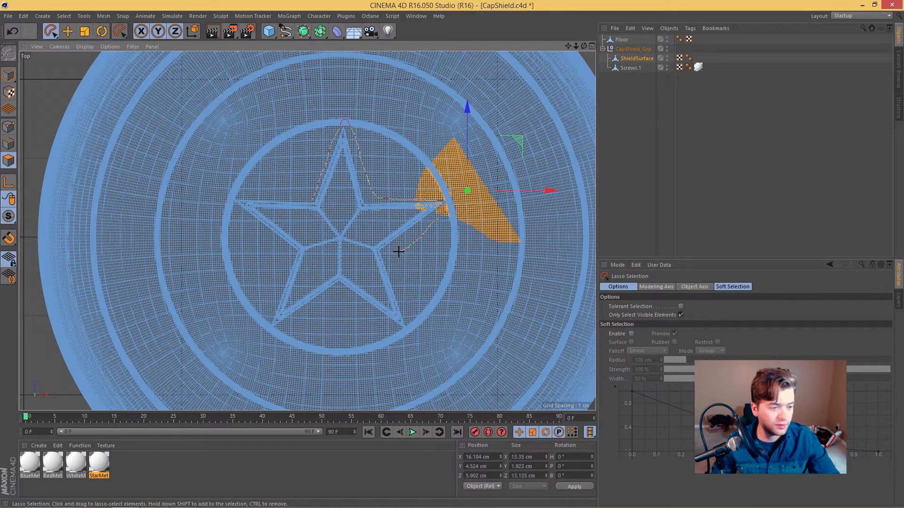
drag(284, 196, 311, 200)
scroll(303, 209, up, 5)
click(680, 315)
scroll(405, 278, down, 5)
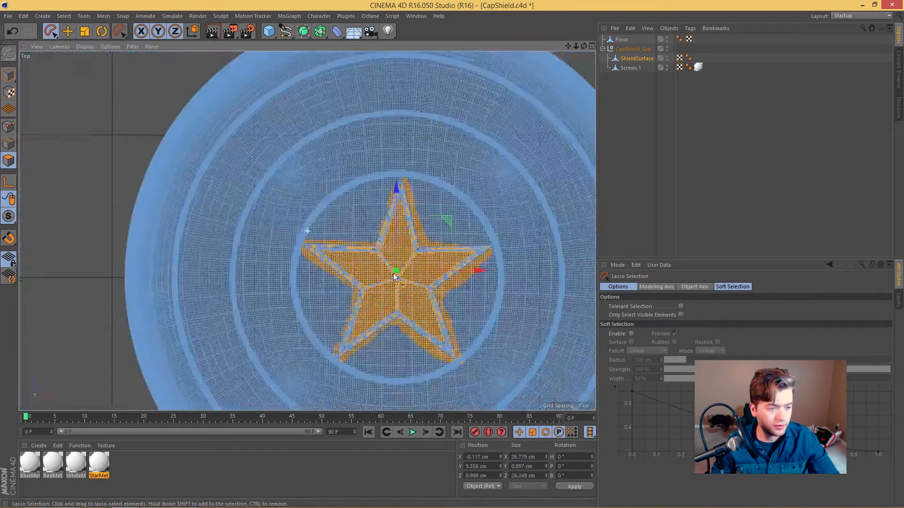
mouse_move(370, 235)
mouse_down()
mouse_move(493, 258)
mouse_move(333, 326)
mouse_move(344, 245)
mouse_up()
scroll(344, 244, up, 4)
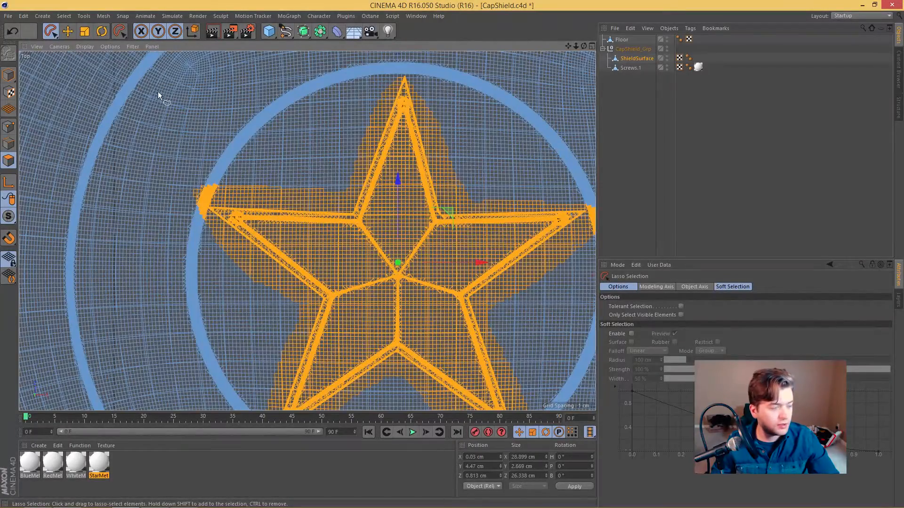
Deselect the excess polygons around the star's outline with Live Selection, keeping Only Select Visible Elements off, and show all four viewports
drag(51, 32, 81, 46)
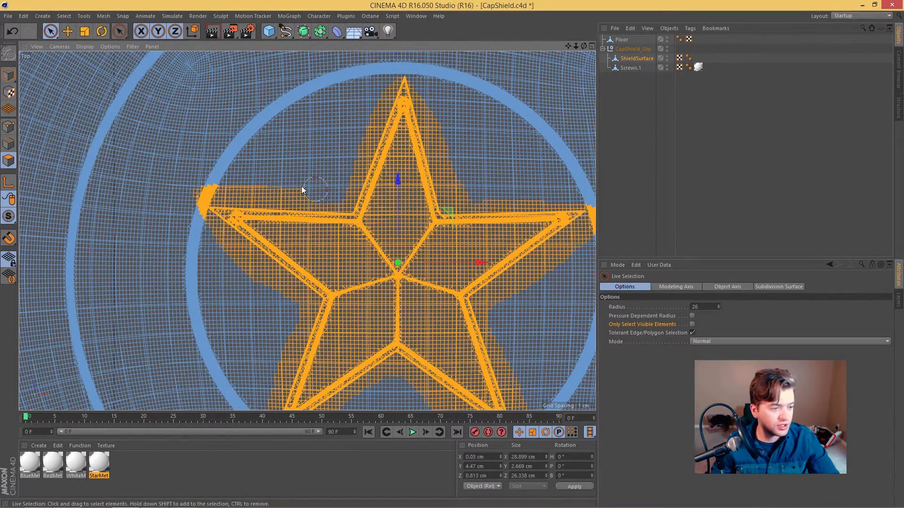
ctrl+drag(210, 192, 195, 206)
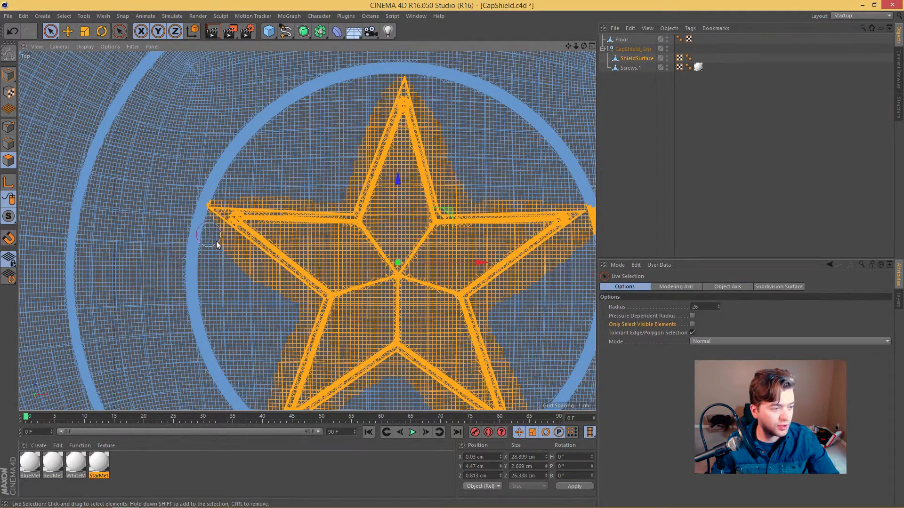
ctrl+drag(296, 318, 284, 338)
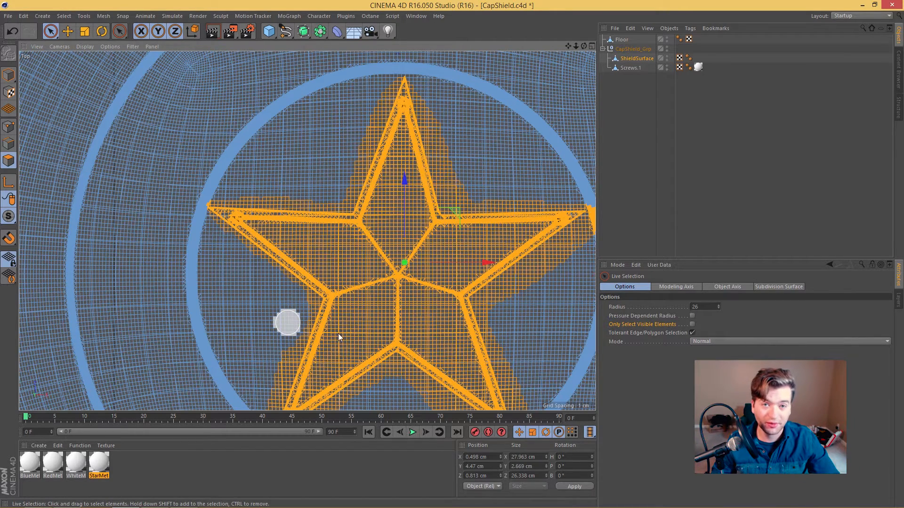
alt+middle_drag(428, 339, 389, 311)
alt+right_drag(389, 312, 311, 317)
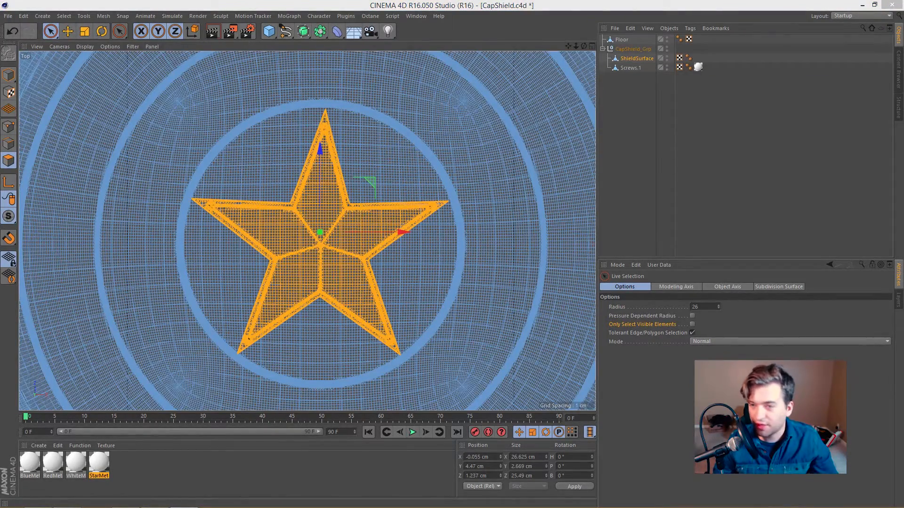
alt+right_drag(302, 227, 258, 115)
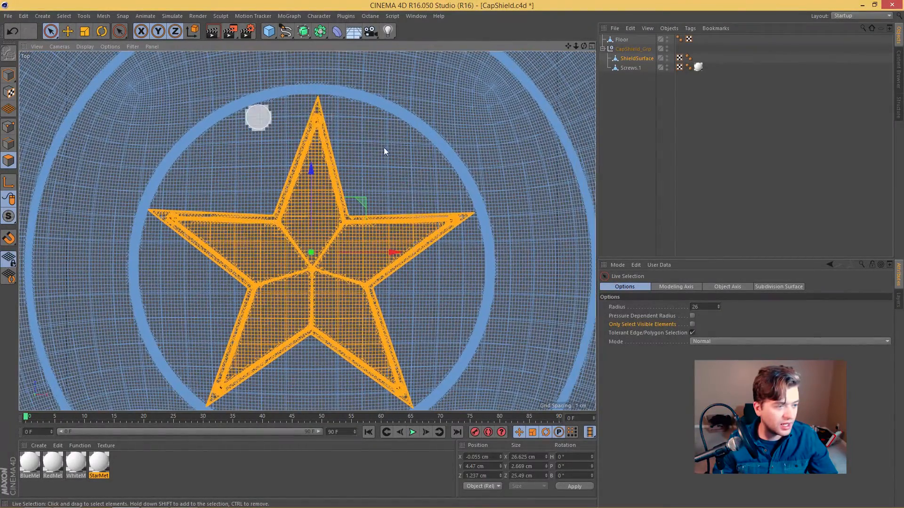
middle_click(358, 214)
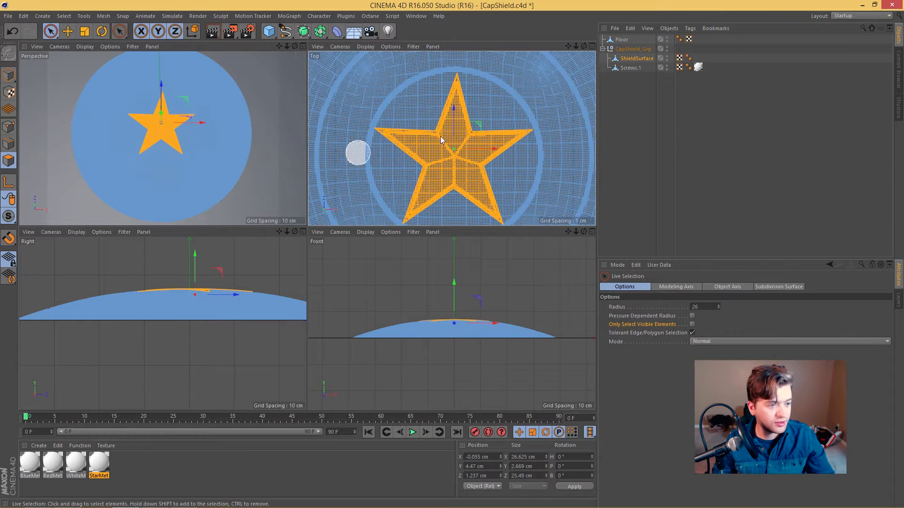
scroll(394, 149, up, 3)
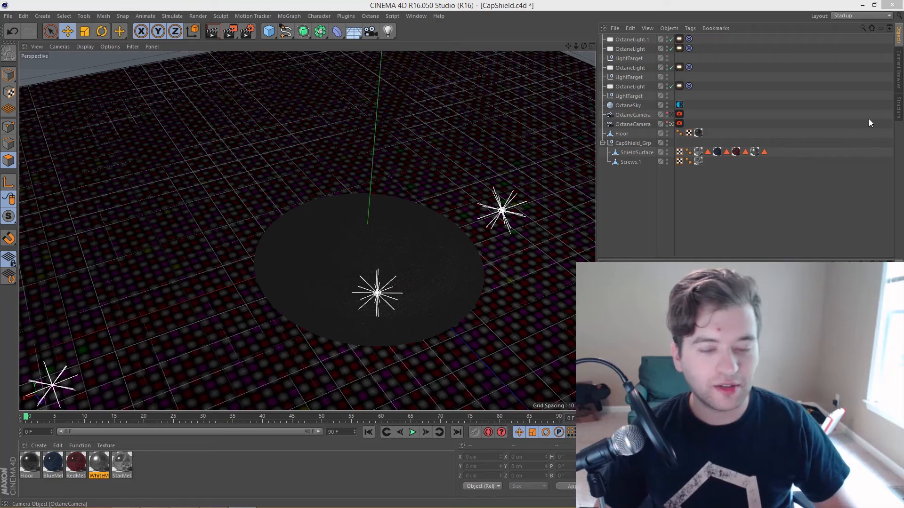
Select the connected polygons of one star facet on ShieldSurface, and instead select those of the innermost wide ring around the star's circle
scroll(360, 260, up, 8)
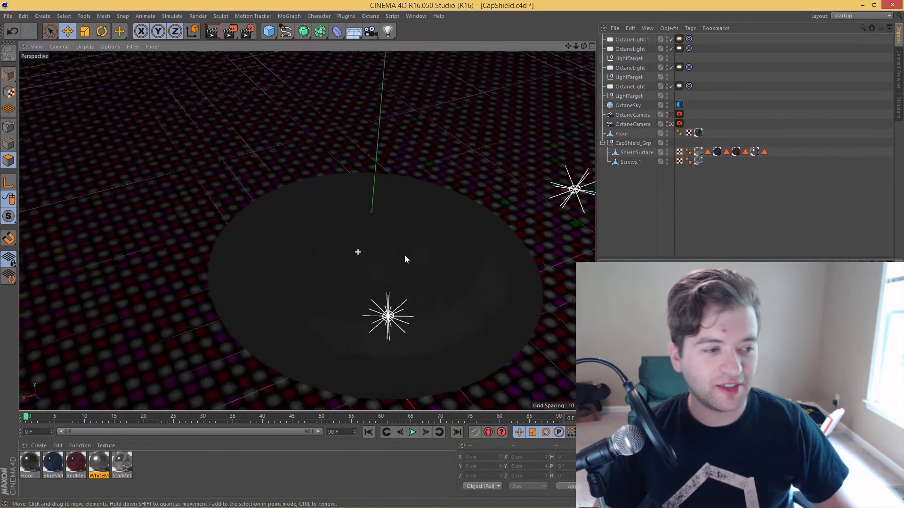
scroll(362, 287, up, 4)
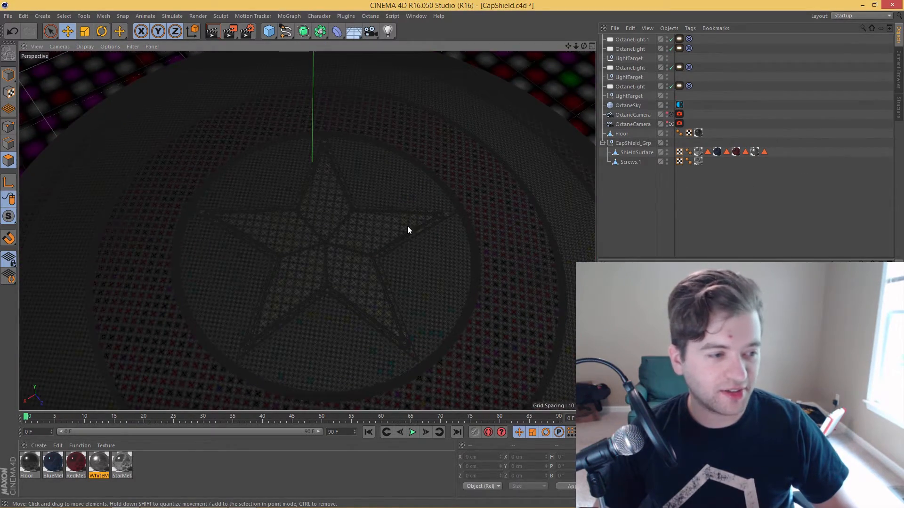
click(407, 226)
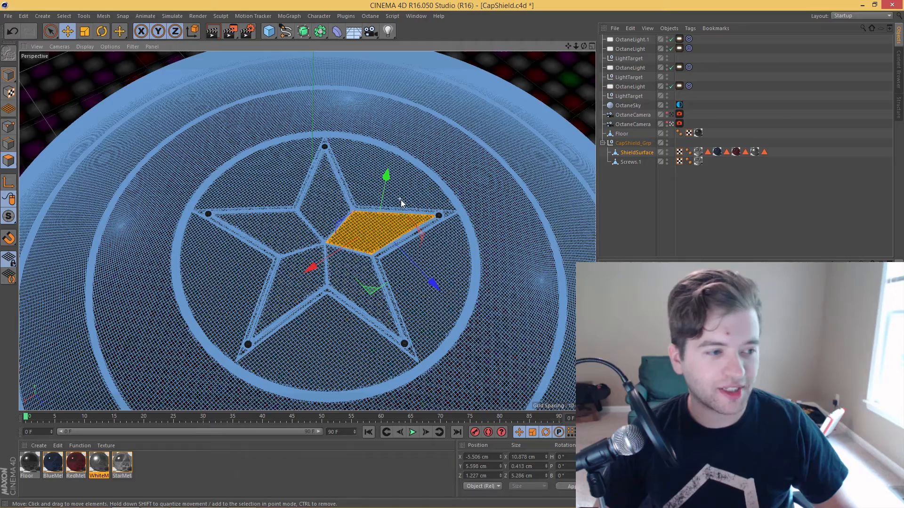
key(u)
key(w)
double_click(469, 187)
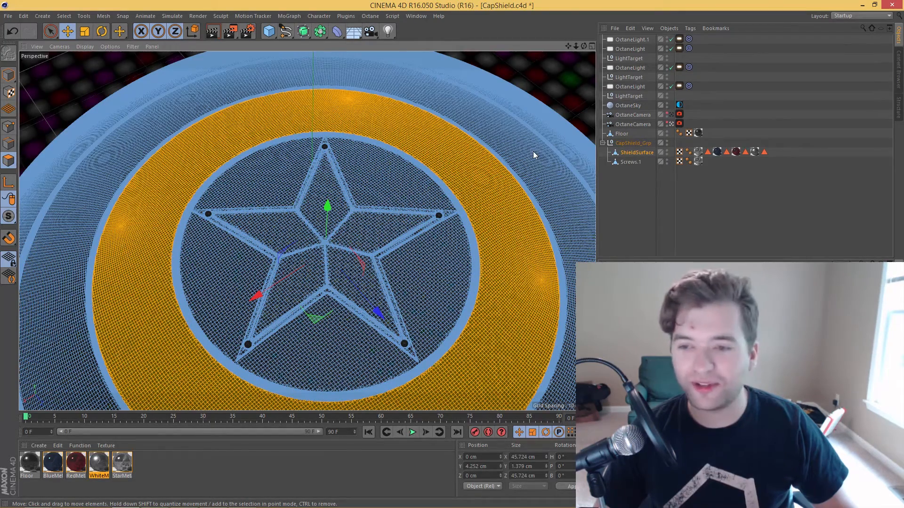
Select the connected polygons of the shield's middle wide ring, and instead select those of the outermost ring
double_click(533, 155)
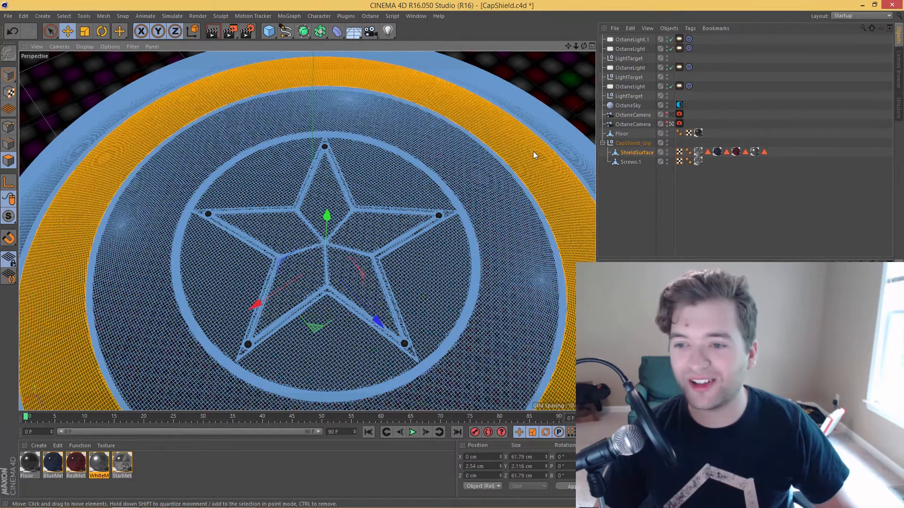
double_click(543, 128)
scroll(538, 197, down, 2)
alt+drag(497, 203, 343, 152)
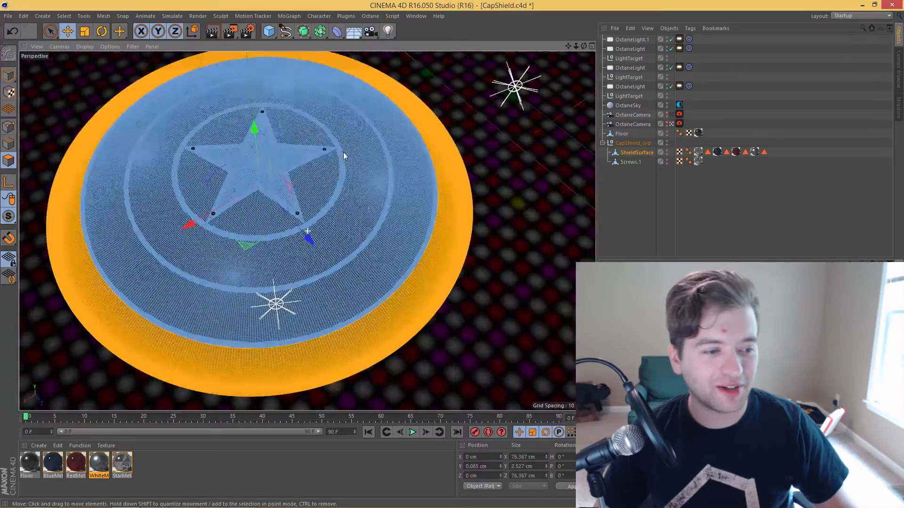
Select the narrow groove bordering the outermost ring, and instead select the connected polygons of the middle wide ring
scroll(462, 247, up, 5)
double_click(445, 253)
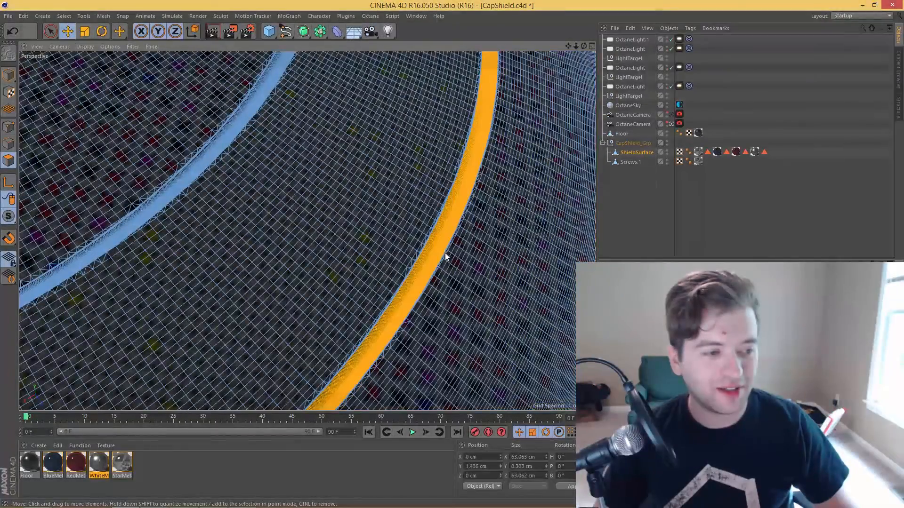
alt+drag(445, 253, 340, 186)
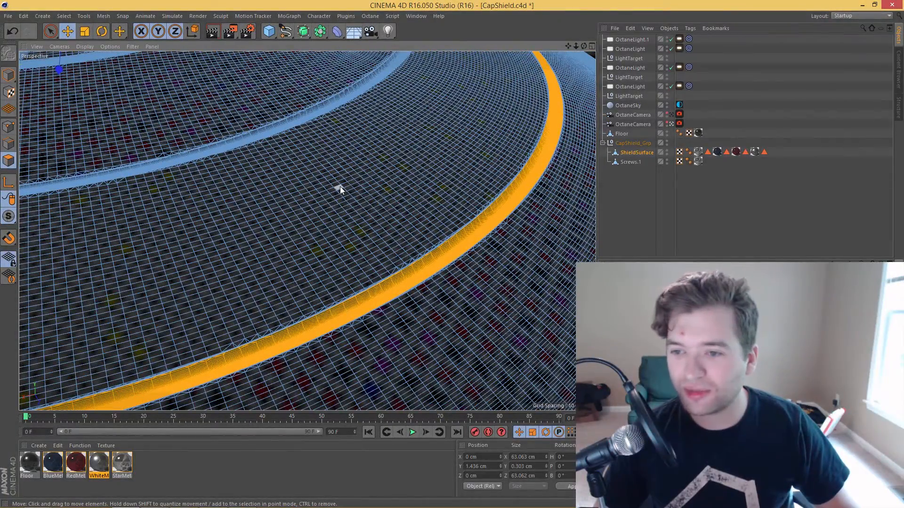
double_click(340, 187)
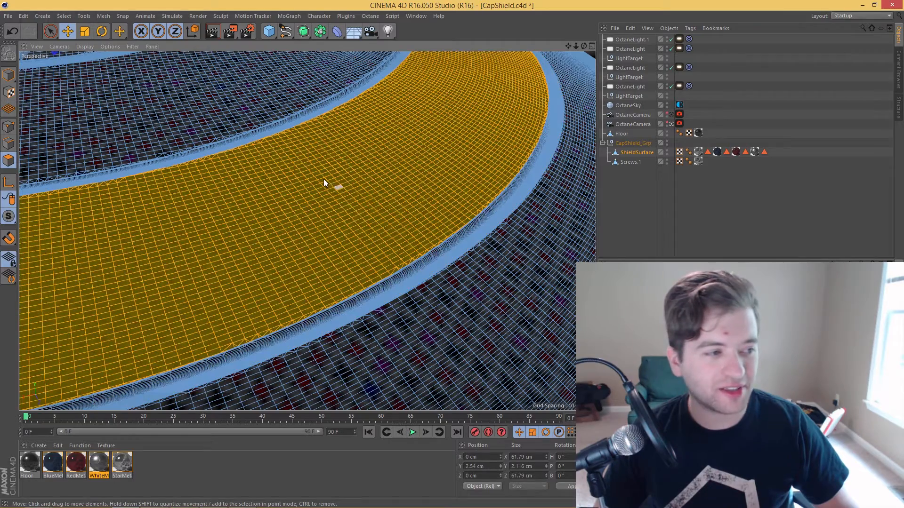
Select the narrow groove inside the middle ring, and instead select the connected polygons of the innermost wide ring
click(253, 139)
double_click(253, 132)
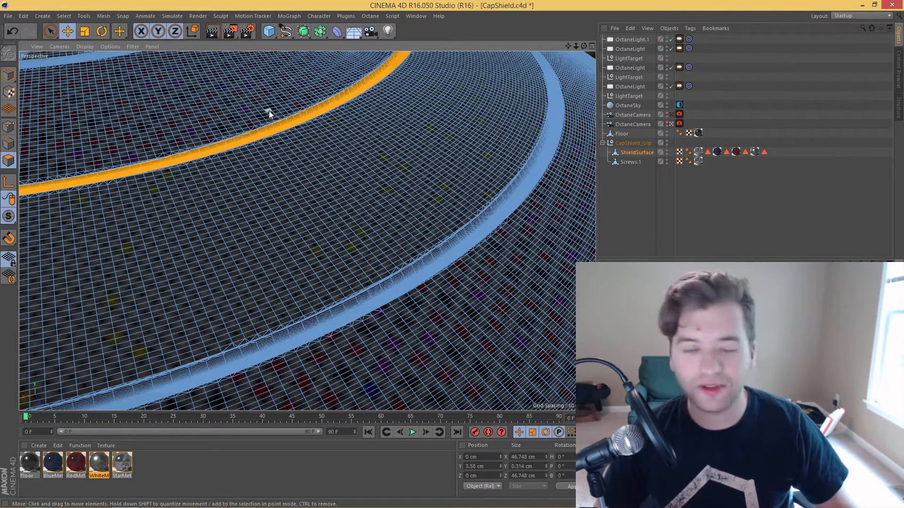
double_click(270, 111)
Select the narrow groove encircling the star, and instead select the connected polygons of the disc area just inside it
alt+drag(295, 147, 362, 278)
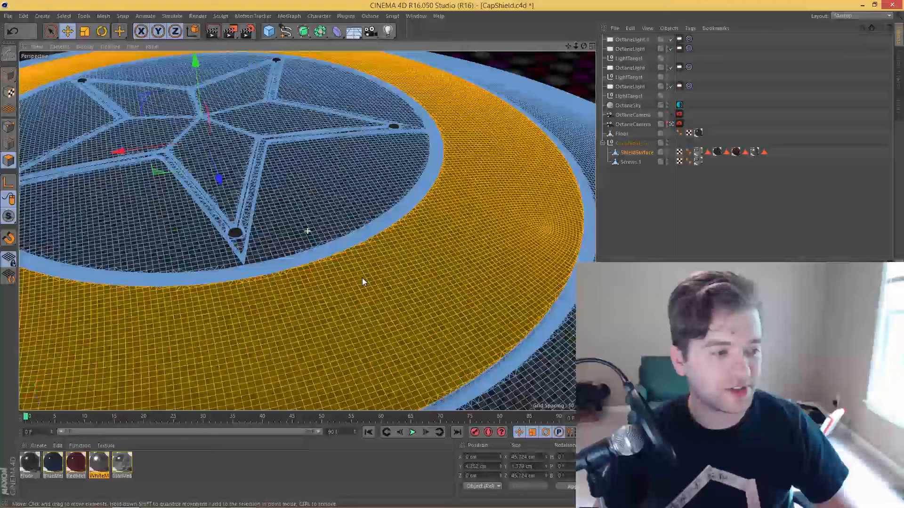
double_click(306, 254)
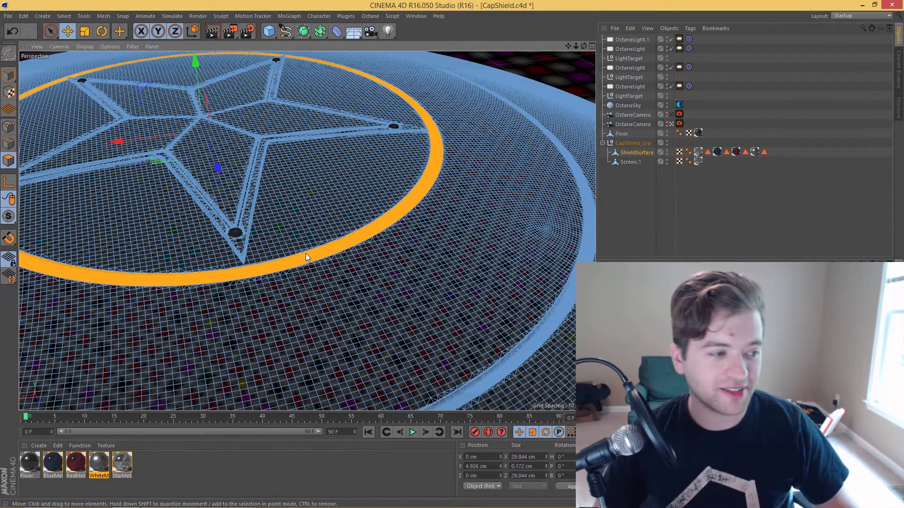
double_click(296, 230)
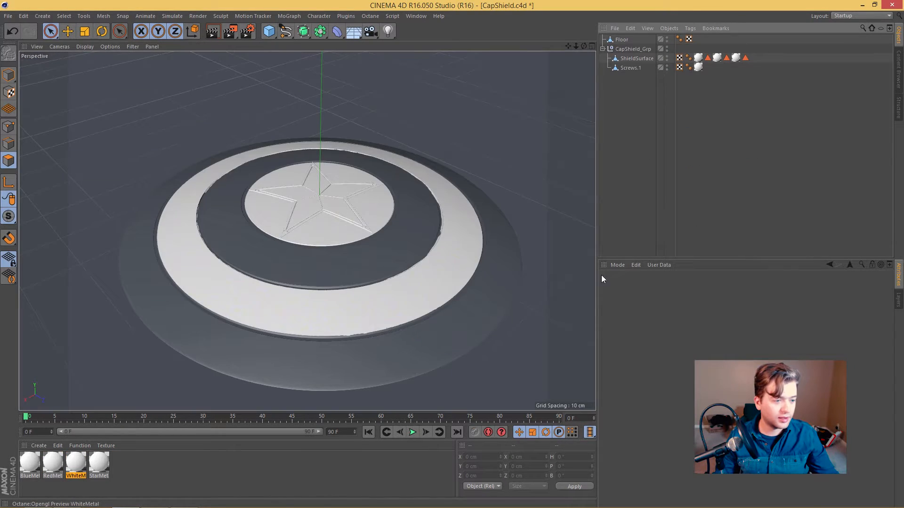
double_click(100, 461)
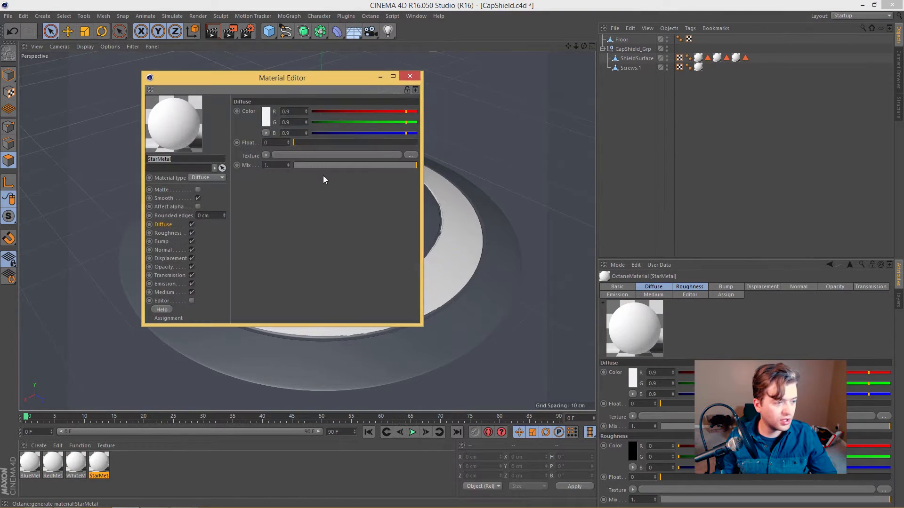
click(410, 76)
click(71, 469)
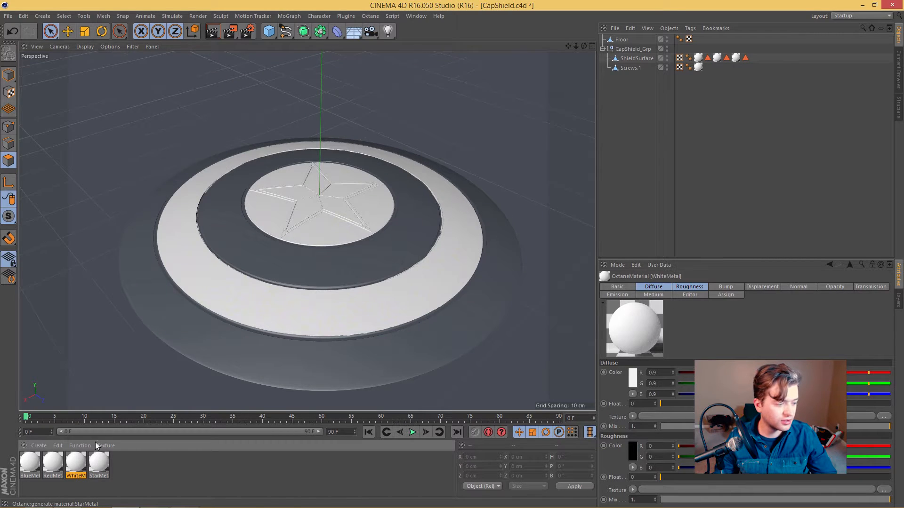
Set the RedMetal material's diffuse color to pure red, RGB 255, 0, 0
double_click(52, 462)
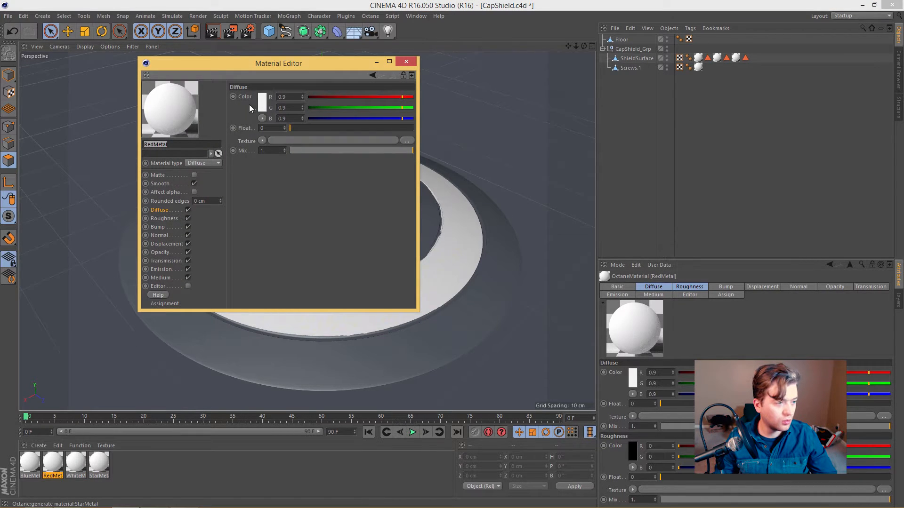
click(262, 108)
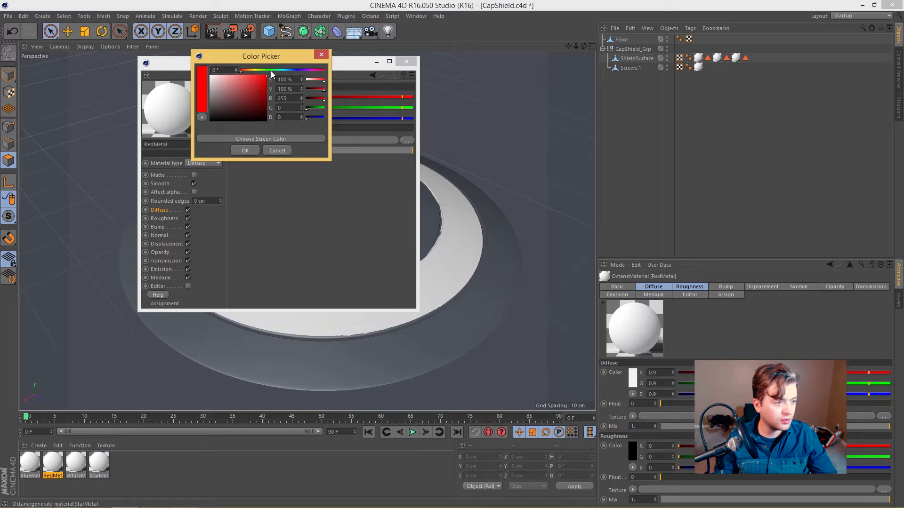
click(243, 151)
Set the BlueMetal material's diffuse color to blue with hue 233°, RGB 0, 29, 255, and close the material editor
click(27, 464)
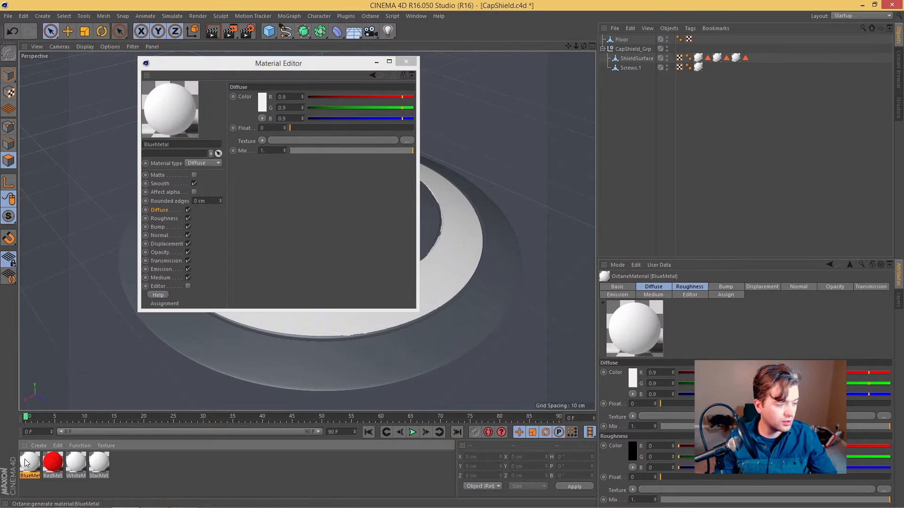
click(262, 108)
drag(270, 71, 296, 71)
click(266, 74)
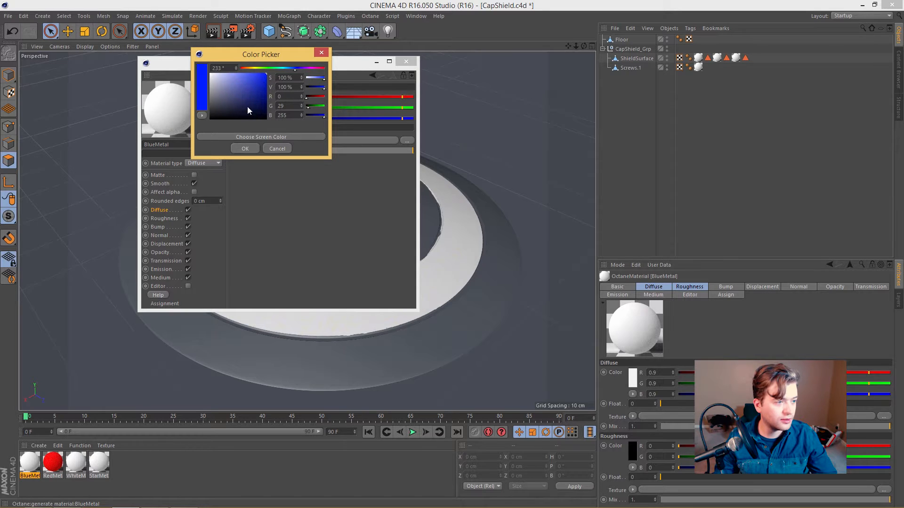
click(245, 149)
click(404, 62)
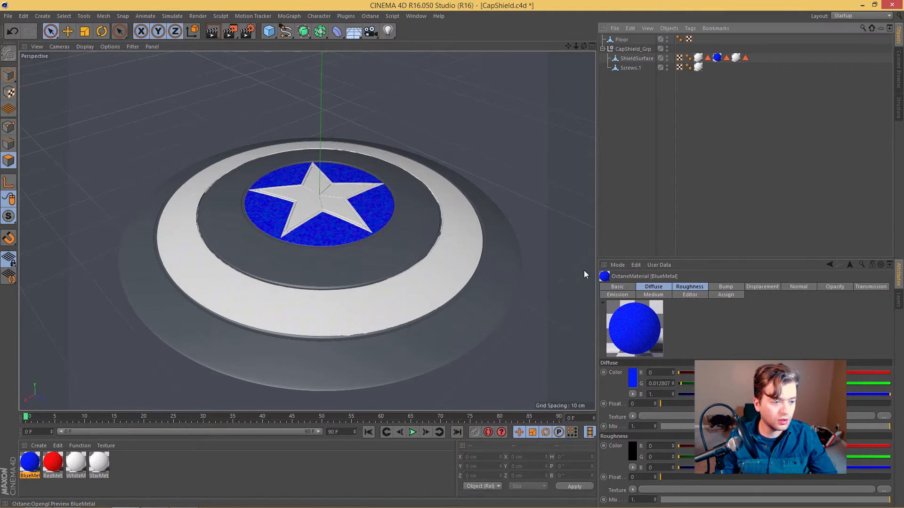
Make ShieldSurface the active object and clear its current polygon selection
alt+drag(391, 216, 364, 253)
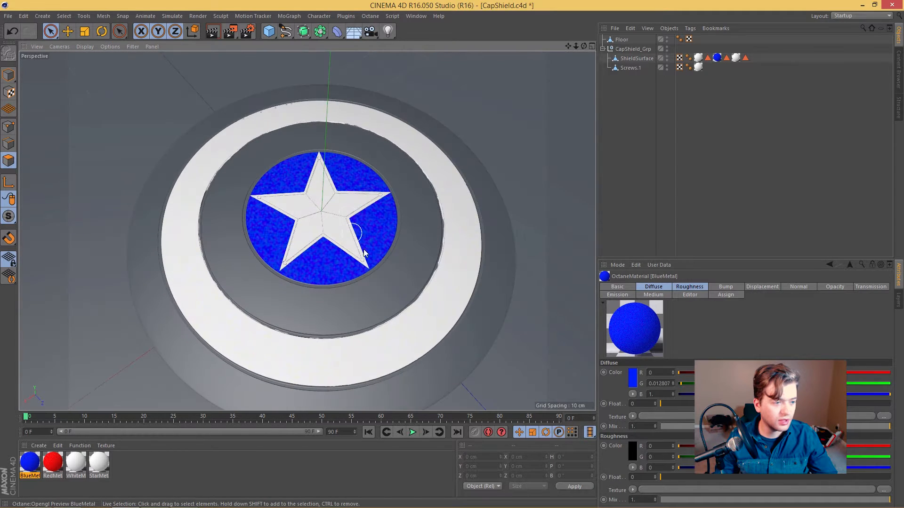
click(745, 58)
ctrl+click(726, 58)
ctrl+click(708, 57)
click(647, 58)
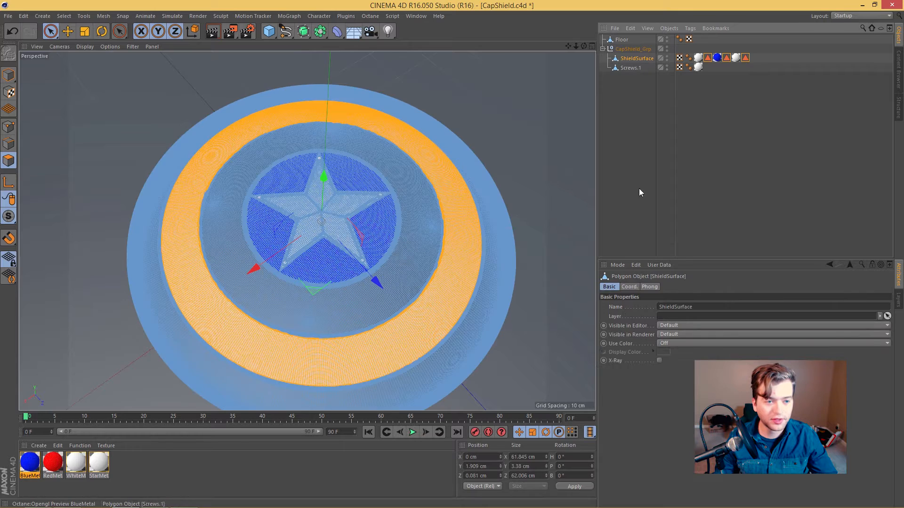
click(471, 111)
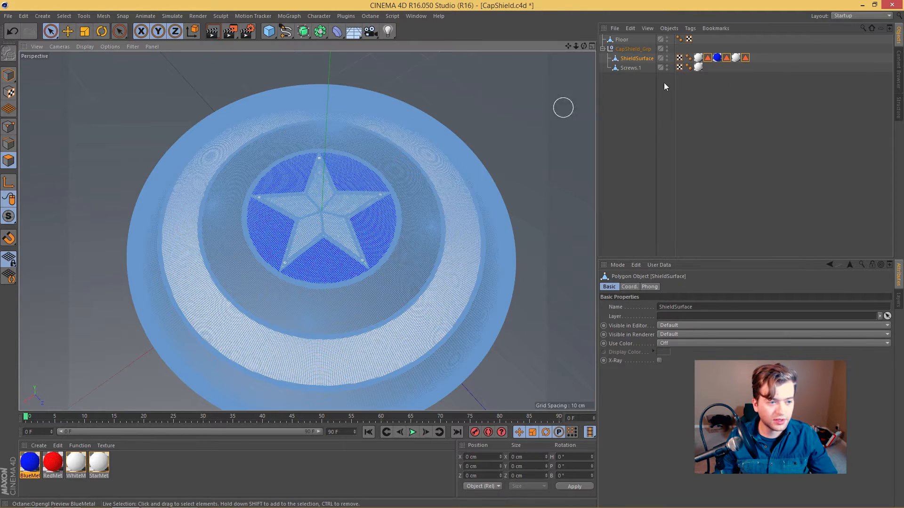
Select the polygons stored in all three of ShieldSurface's polygon selection tags and invert the selection
click(745, 57)
ctrl+click(726, 58)
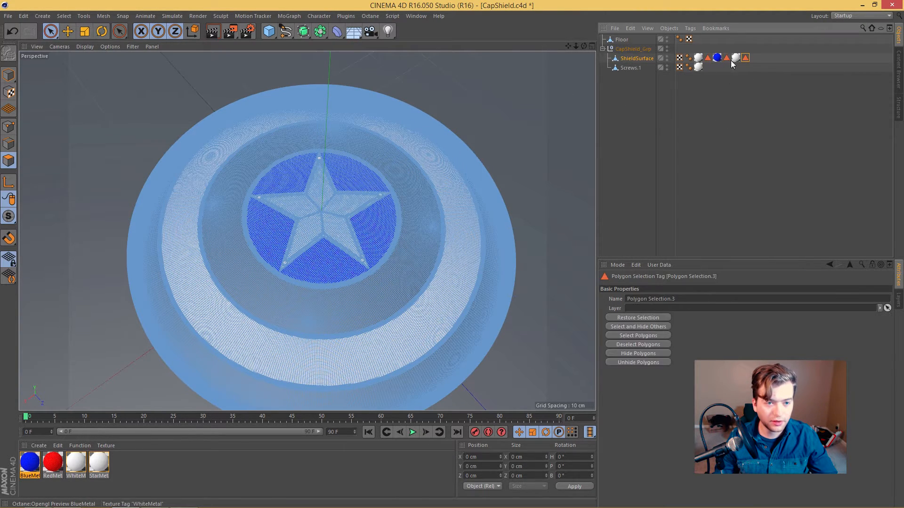
ctrl+click(707, 57)
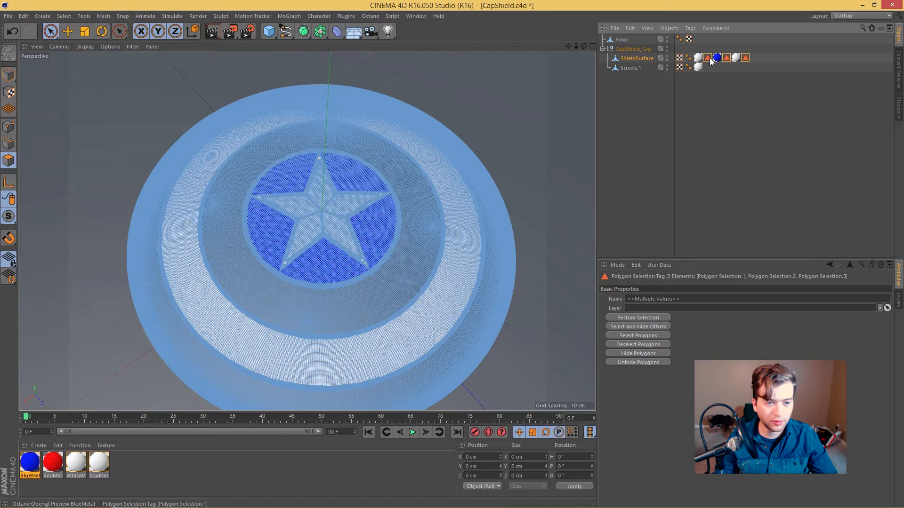
click(643, 336)
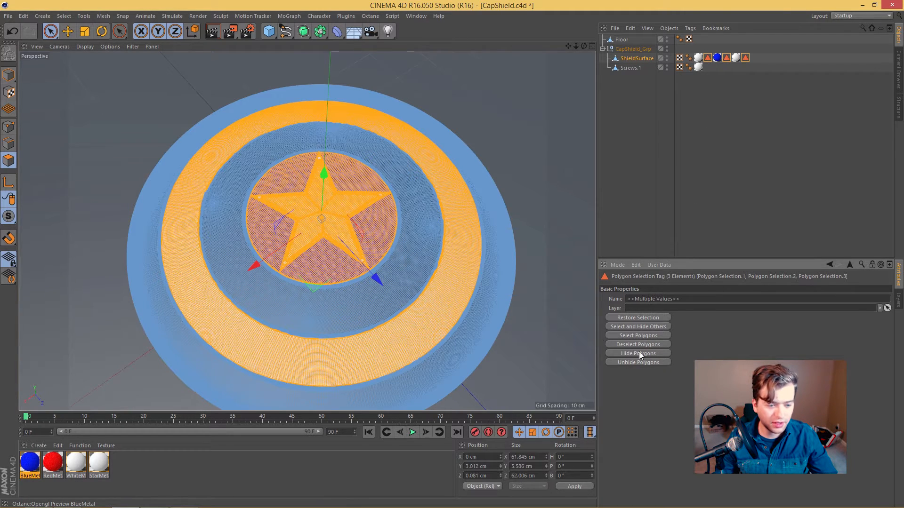
click(64, 15)
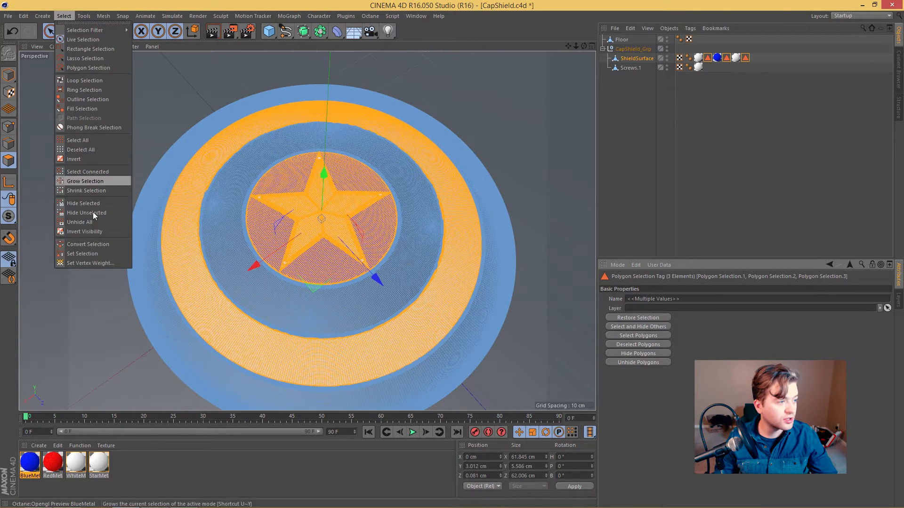
click(83, 159)
Apply the RedMetal material to the selected shield polygons and deselect the object
right_click(55, 460)
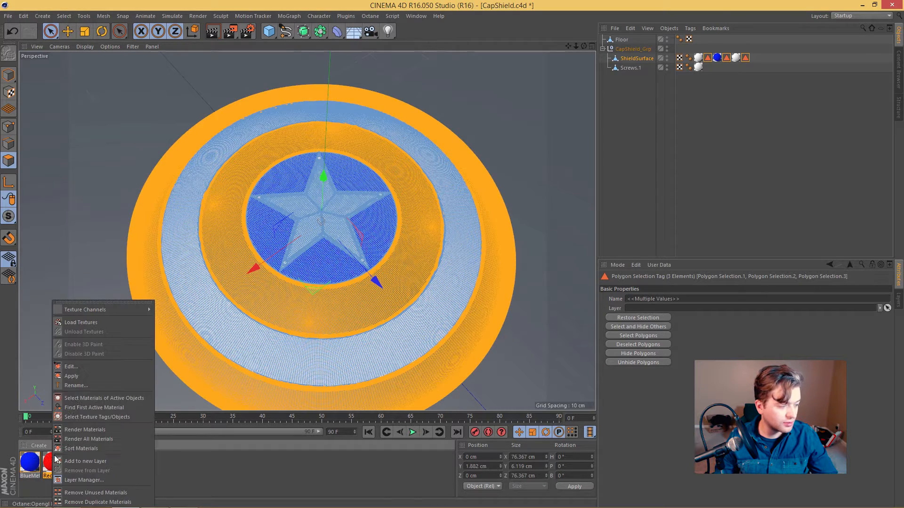
click(74, 376)
click(719, 147)
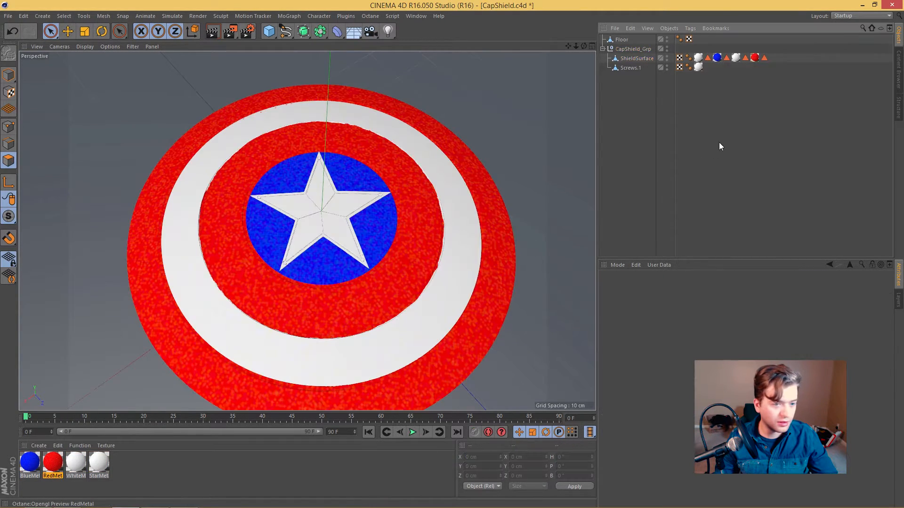
alt+drag(393, 318, 400, 276)
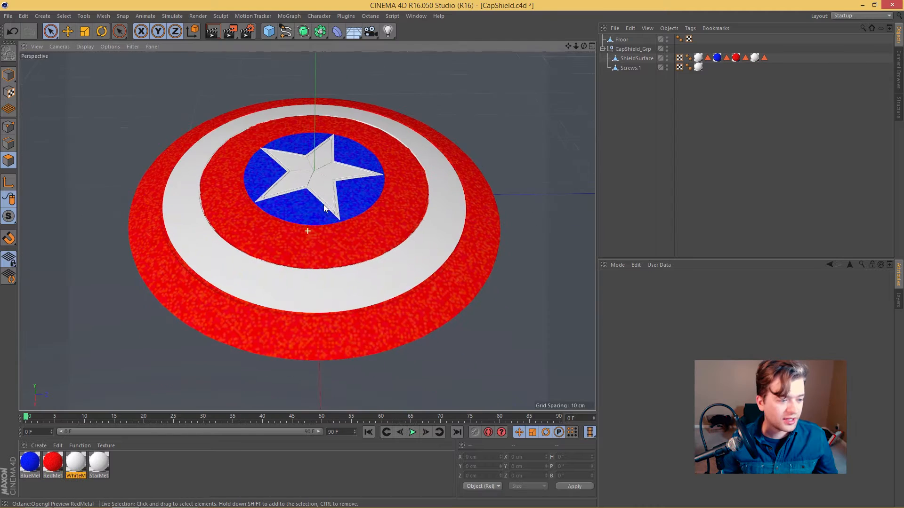
alt+drag(307, 228, 392, 246)
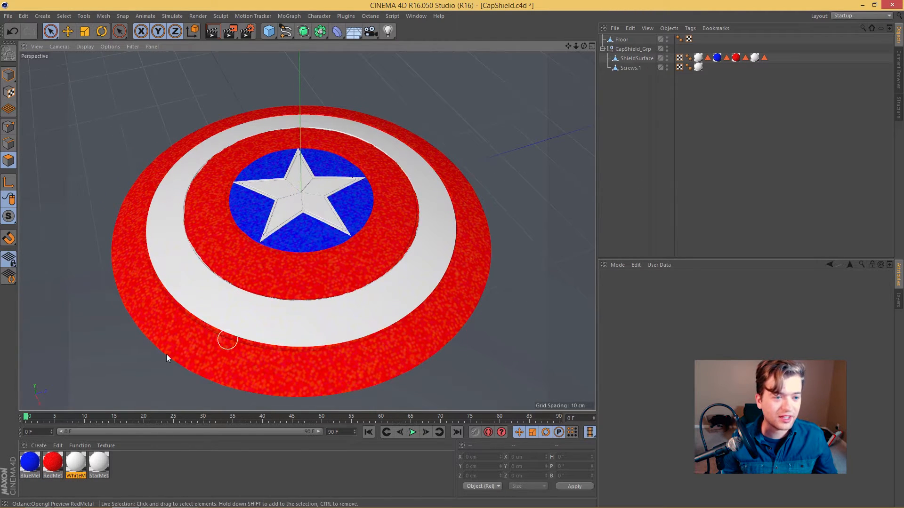
Create a new Octane material and assign it to the Floor object
click(38, 446)
mouse_move(70, 378)
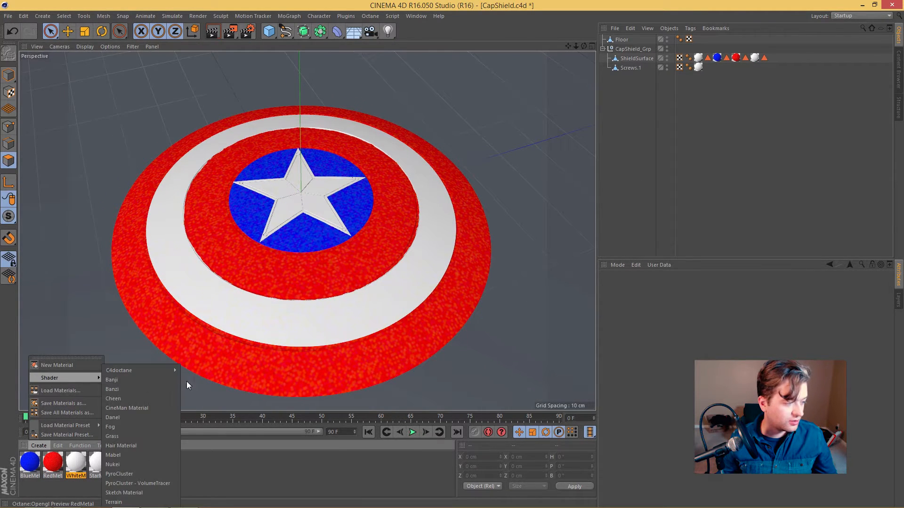
mouse_move(173, 374)
click(204, 372)
drag(31, 466, 622, 40)
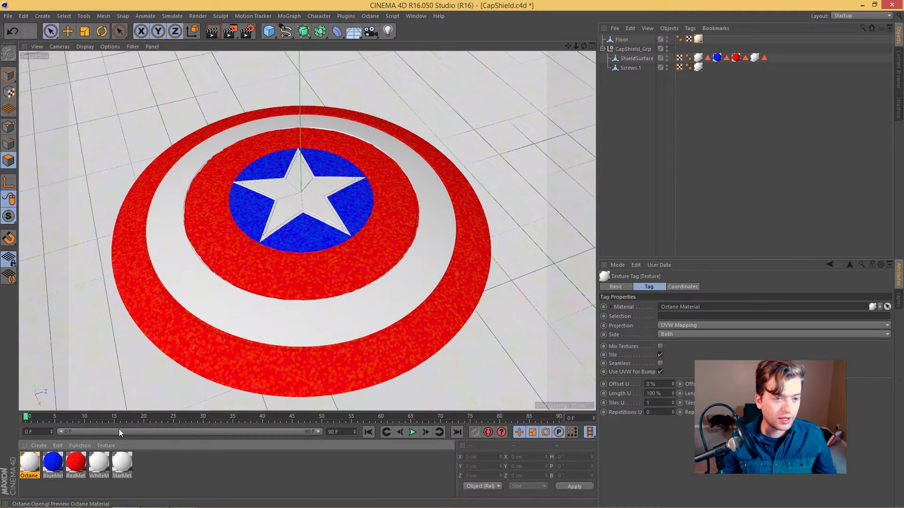
Rename the new Octane material to Floor
click(33, 473)
double_click(33, 475)
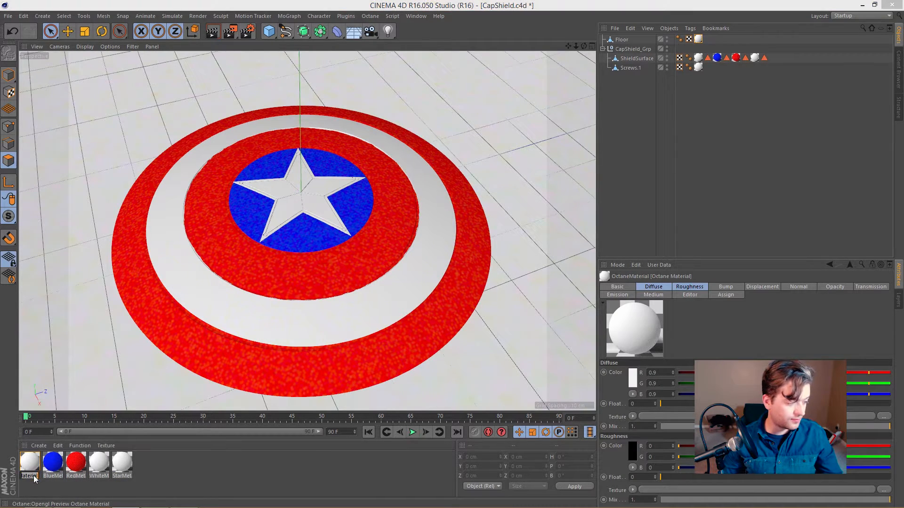
text(Floor)
key(Return)
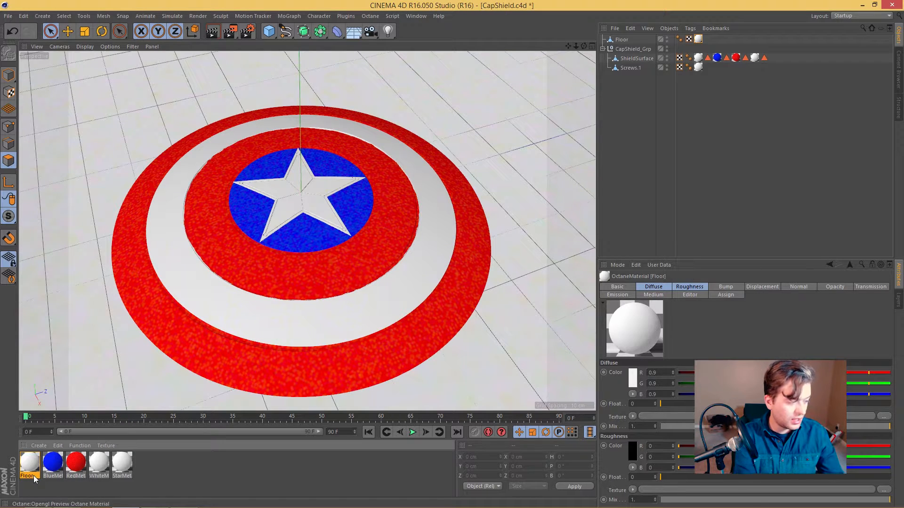
Set the Floor material's diffuse color to dark gray, RGB 46, 46, 46
double_click(33, 469)
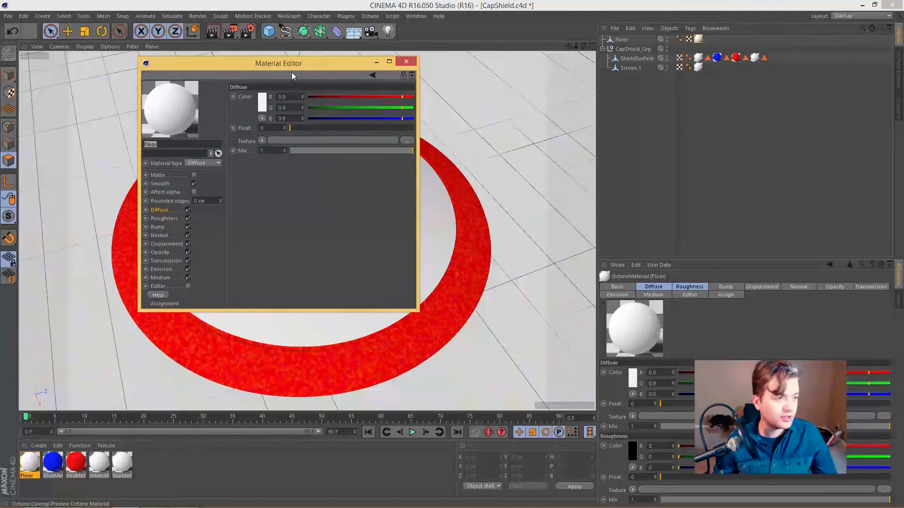
drag(292, 71, 505, 72)
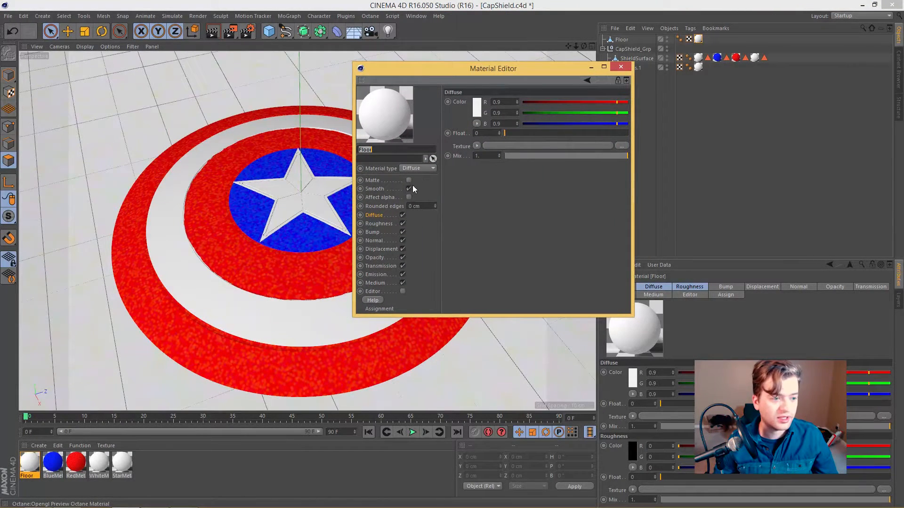
click(475, 113)
click(426, 118)
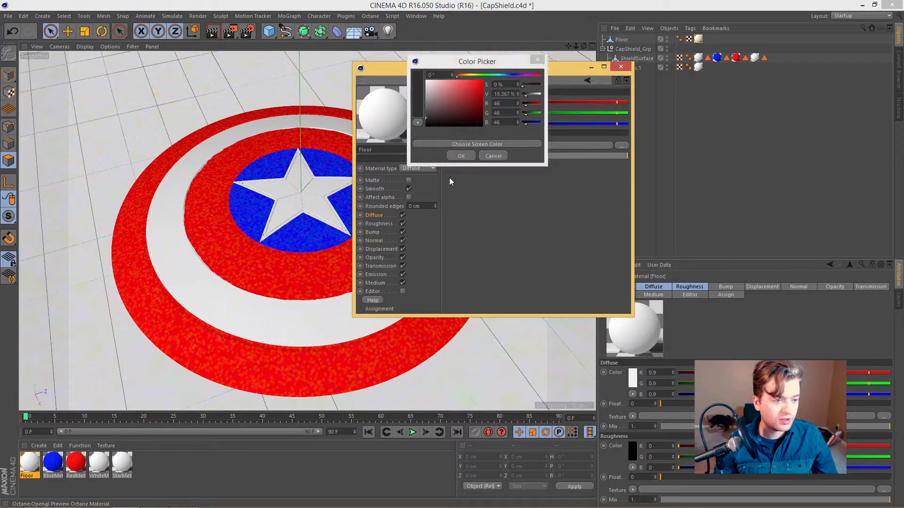
key(Return)
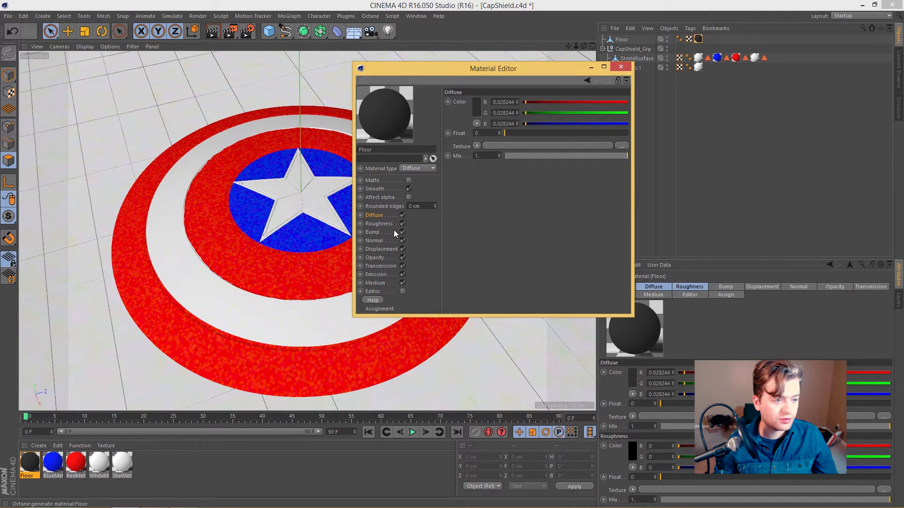
Change the Floor material's type to Glossy and disable its Filmwidth, Filmindex, Bump, Normal, Displacement and Opacity channels
click(432, 169)
click(425, 179)
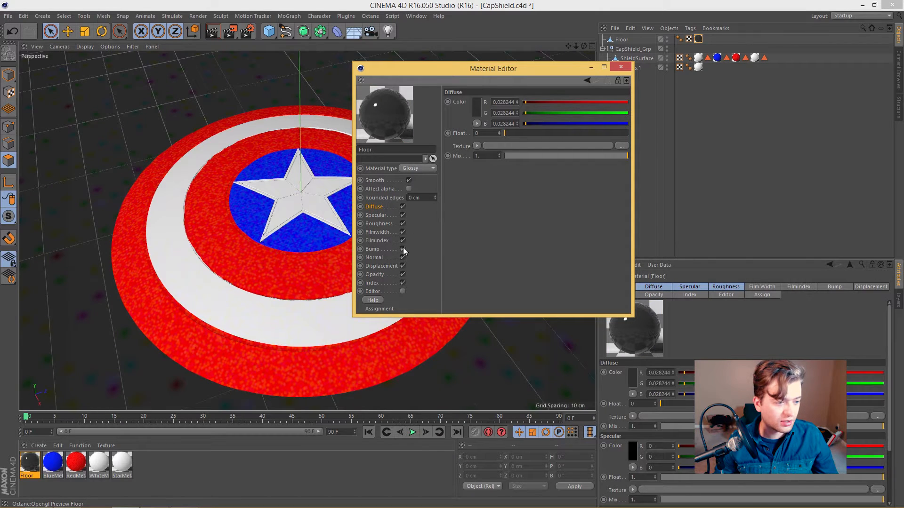
click(403, 241)
click(403, 232)
click(403, 249)
click(403, 257)
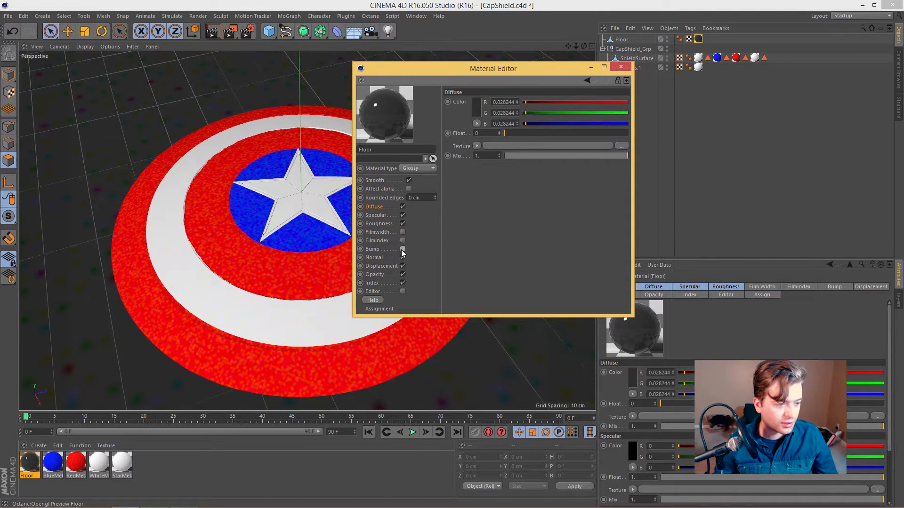
click(403, 266)
click(403, 274)
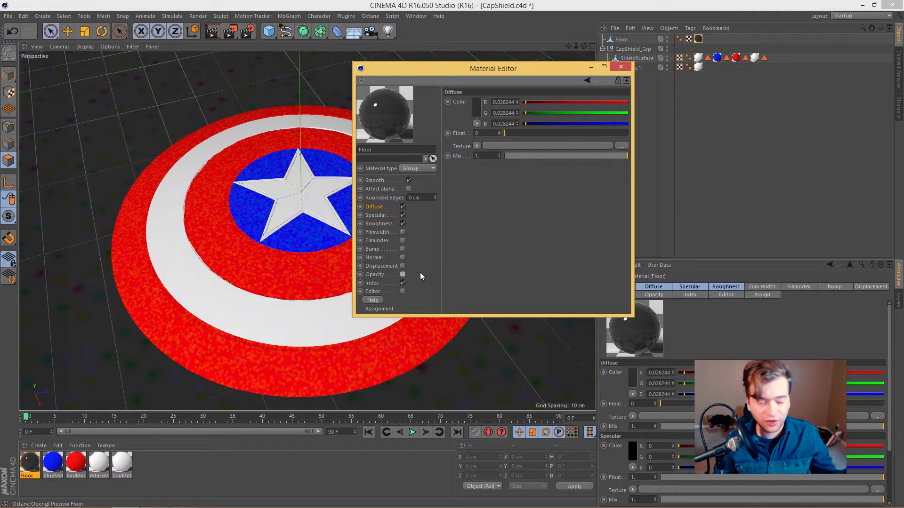
Set the Floor material's roughness float value to about 0.7
click(379, 283)
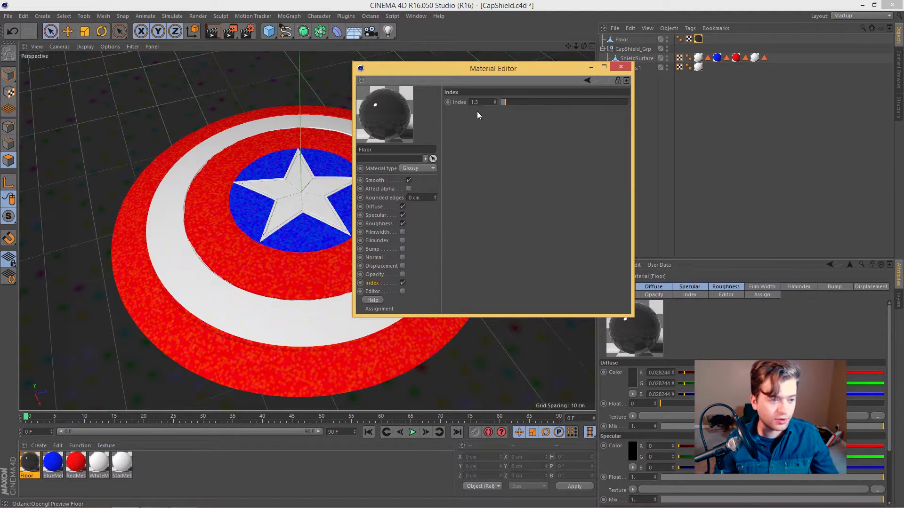
click(379, 223)
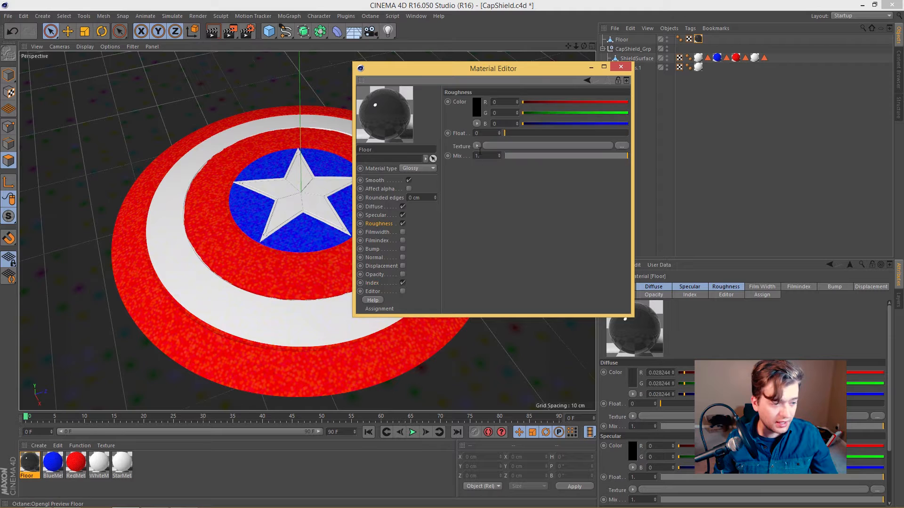
drag(538, 133, 569, 134)
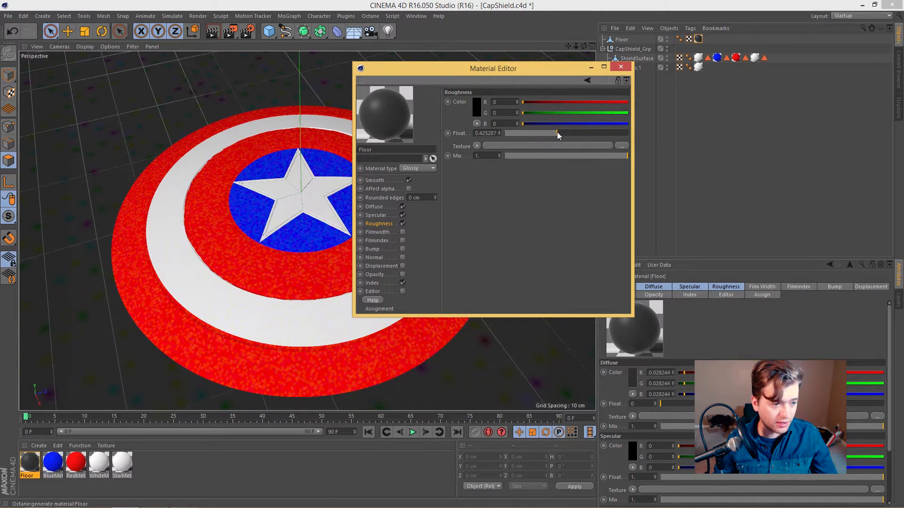
click(530, 131)
drag(560, 131, 590, 133)
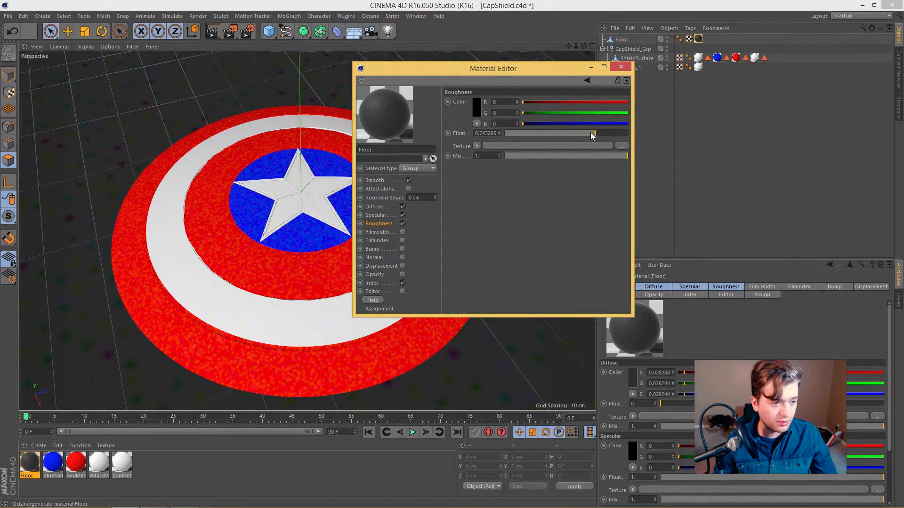
Add a C4doctane ImageTexture shader as the Floor material's roughness texture and open the shader's settings
click(479, 146)
mouse_move(499, 319)
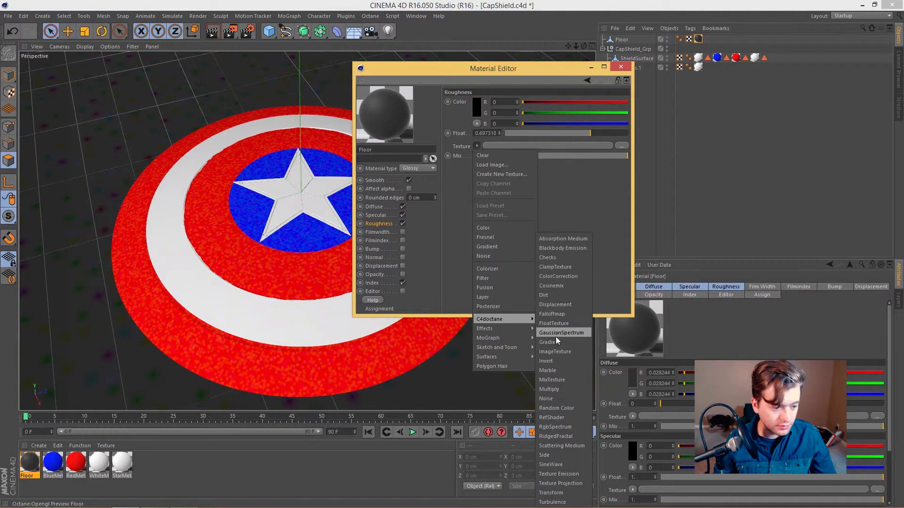
click(555, 351)
click(476, 171)
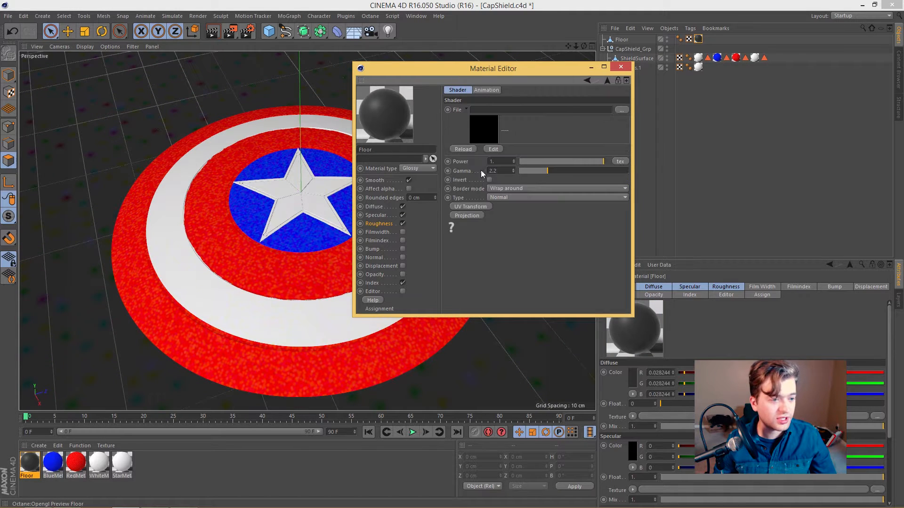
Load GW_Grime_001.jpg as the image file of the Floor material's roughness shader and reposition the Material Editor window
click(621, 110)
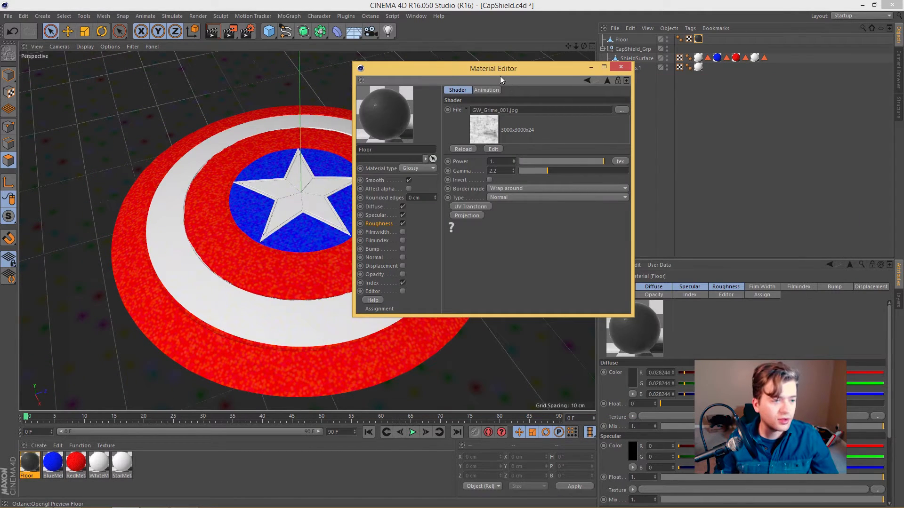
drag(564, 71, 725, 121)
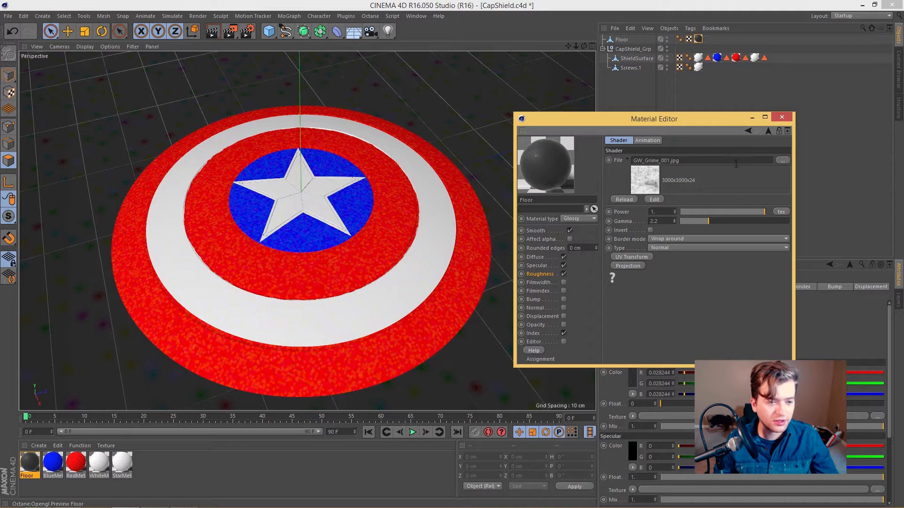
drag(566, 120, 486, 88)
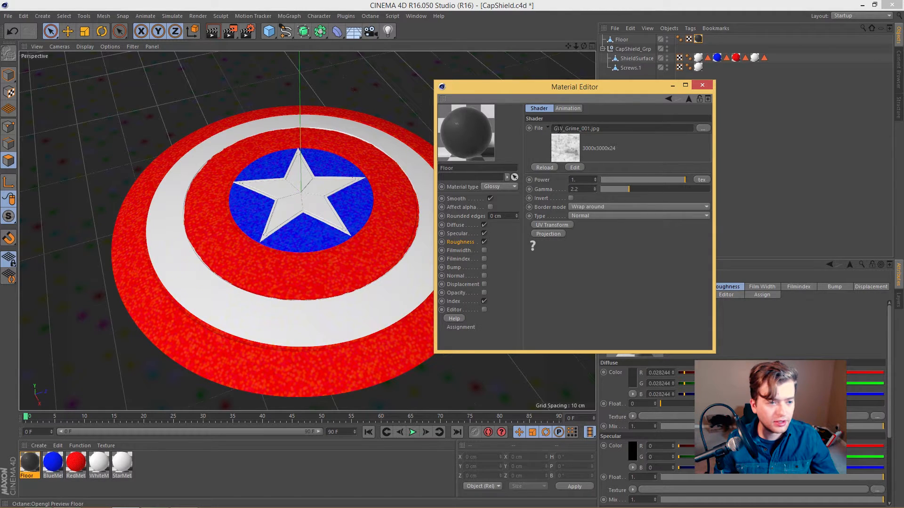
mouse_move(620, 86)
mouse_down()
mouse_move(603, 100)
mouse_move(614, 102)
mouse_up()
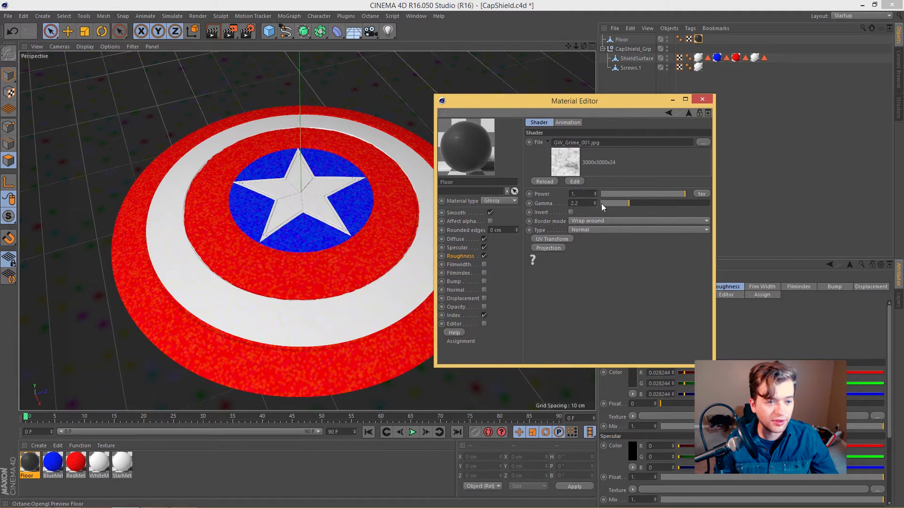
Try different Power values for the grime image in the roughness shader
drag(670, 188, 659, 191)
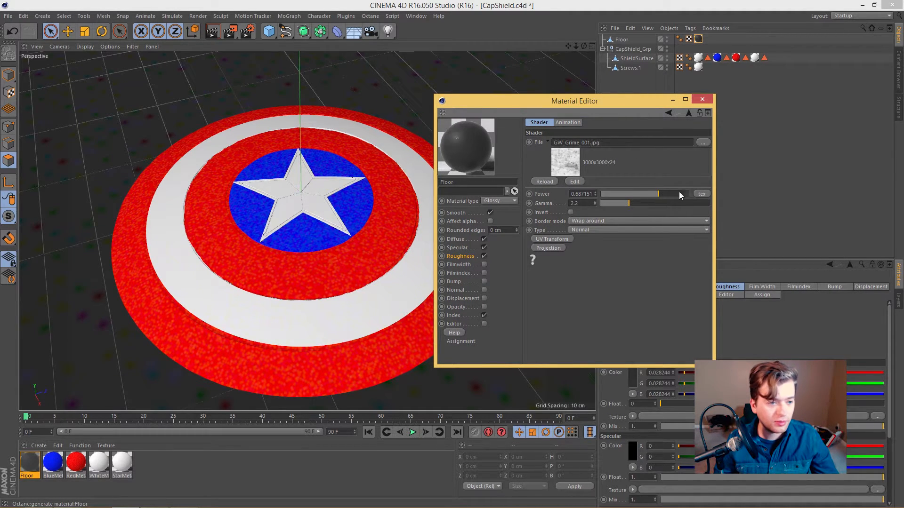
click(589, 194)
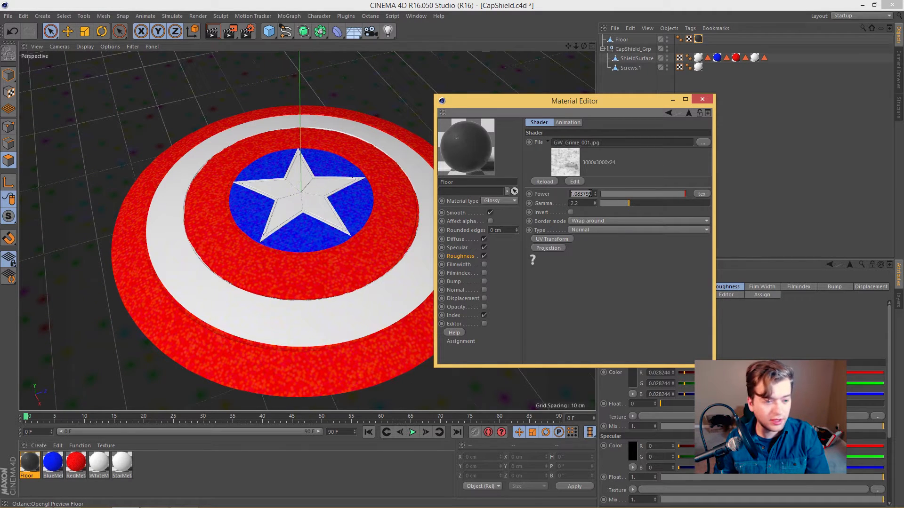
text(6)
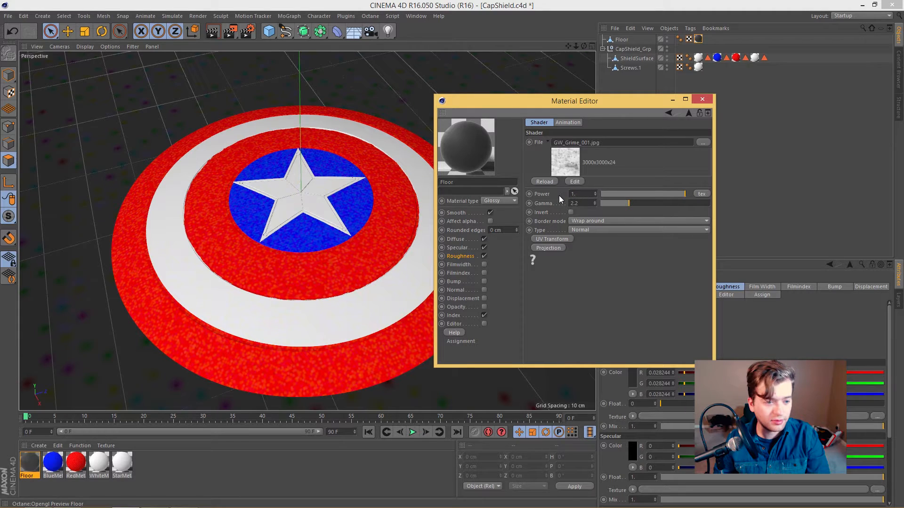
key(Return)
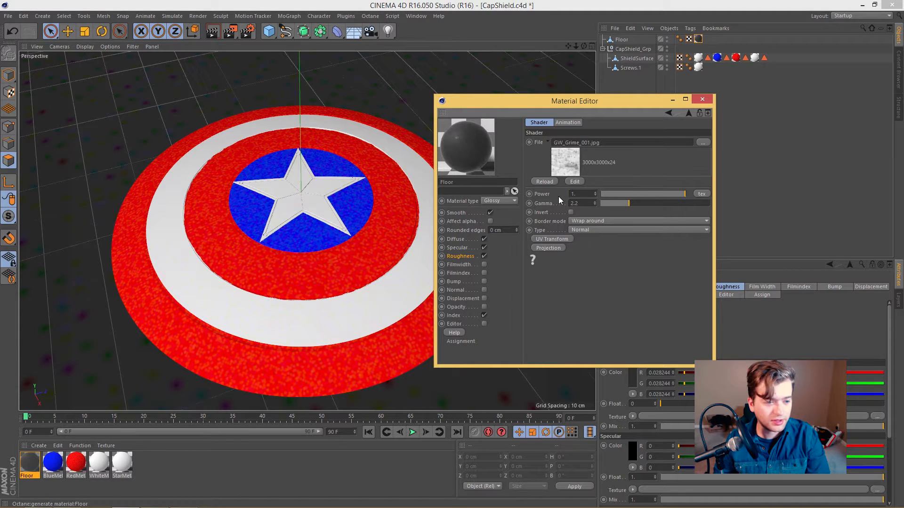
Set the Floor material's roughness float to about 0.25 and its texture mix to about 0.95
click(688, 113)
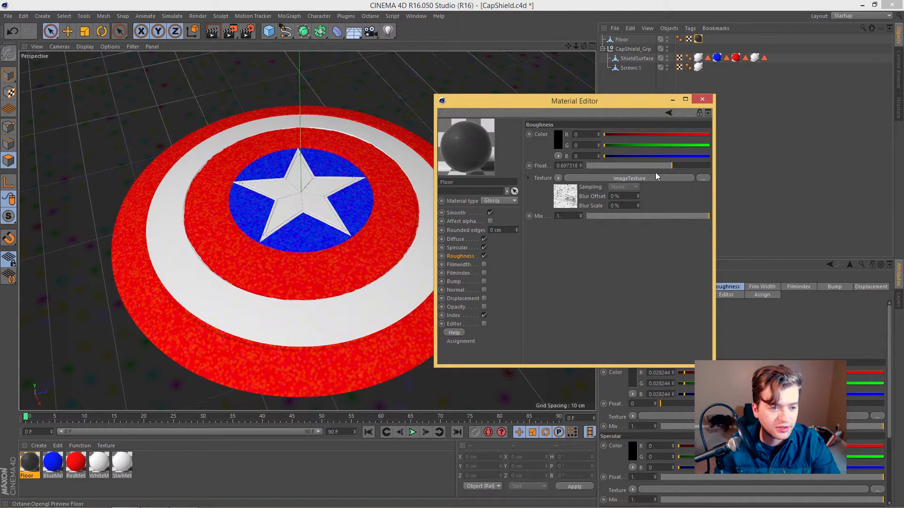
drag(672, 166, 625, 166)
click(689, 165)
click(690, 216)
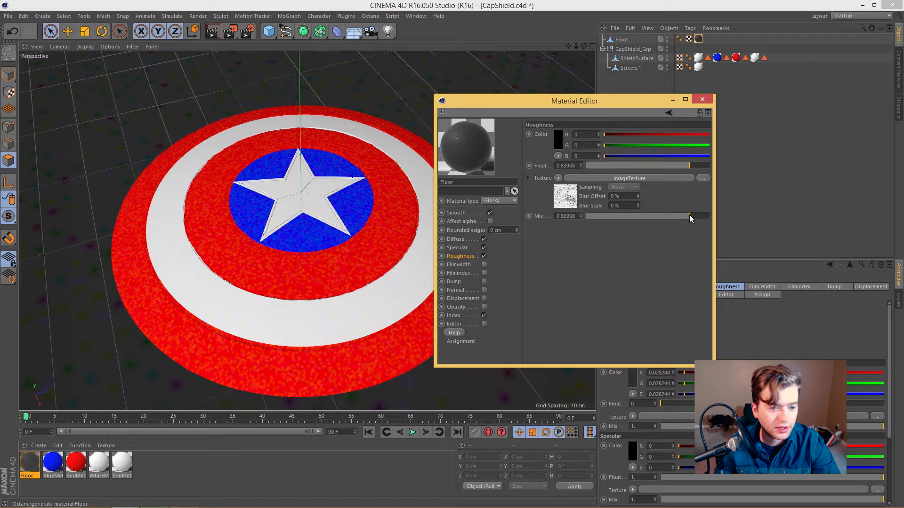
click(608, 166)
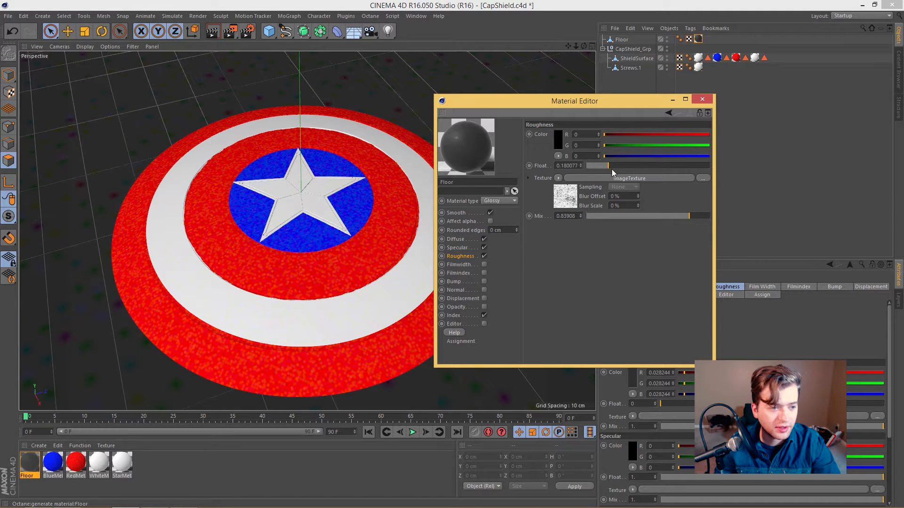
click(616, 167)
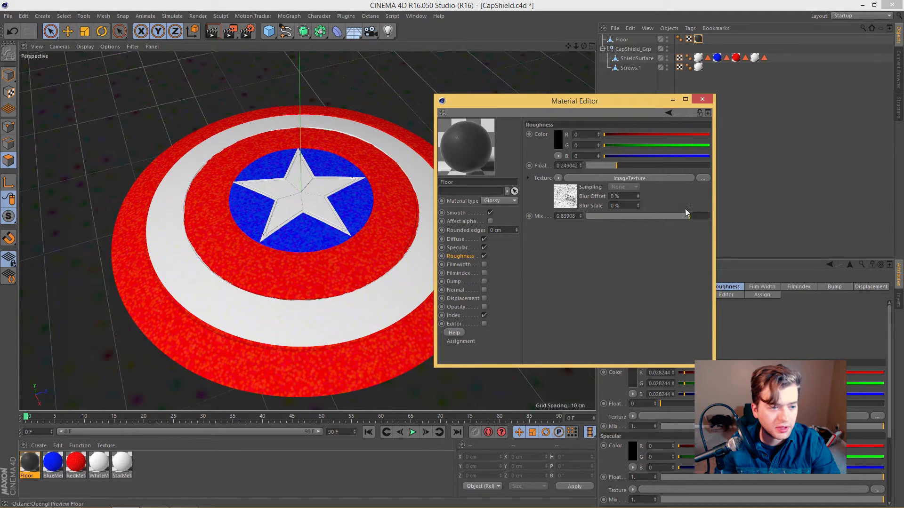
click(701, 216)
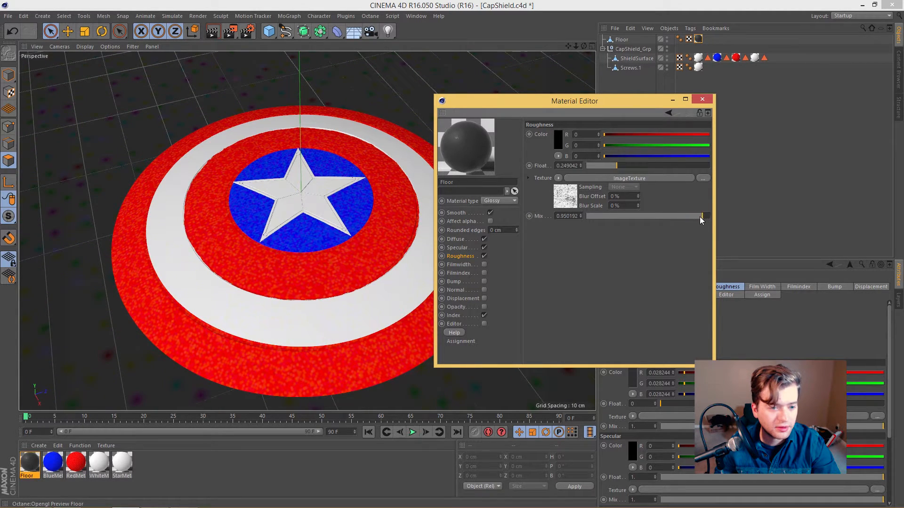
Copy the Floor material's grime ImageTexture from the roughness channel into its specular texture and close the Material Editor
click(558, 178)
click(586, 228)
click(459, 248)
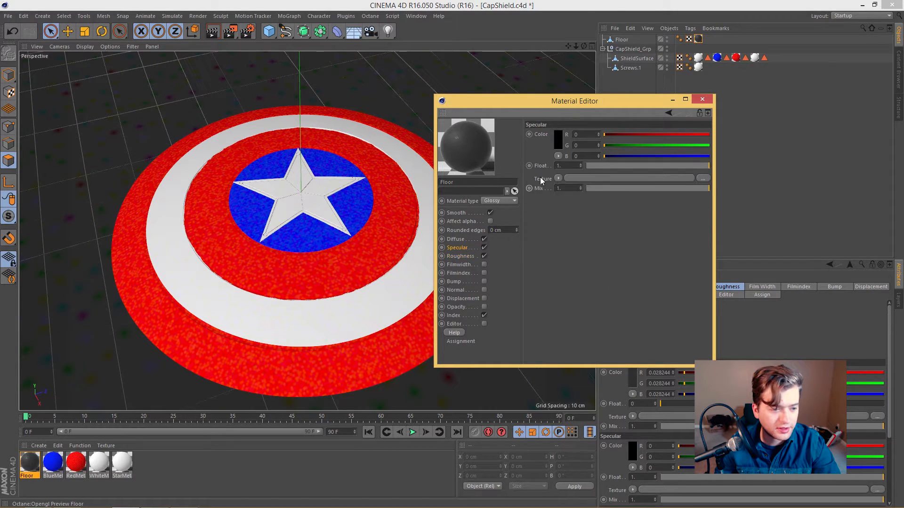
click(558, 178)
click(568, 220)
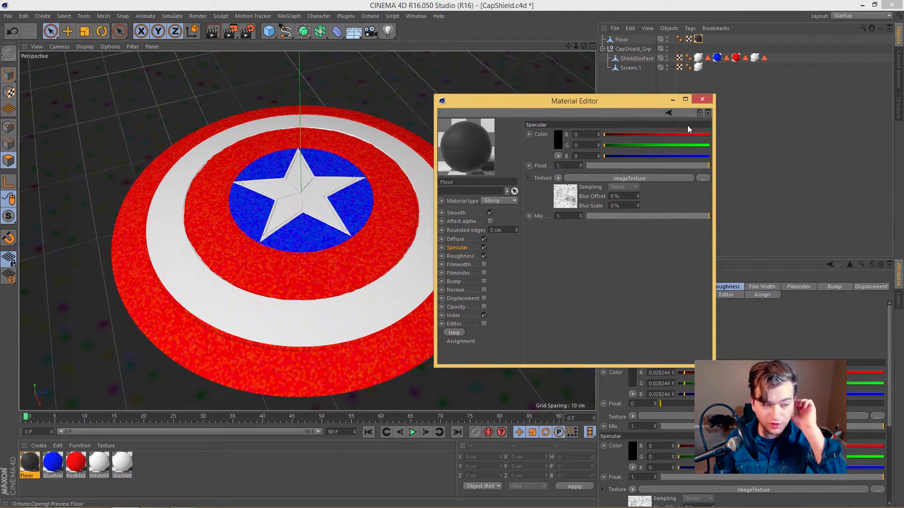
click(702, 99)
Inspect the shield on the floor in the viewport and check it against the Captain America shield reference photo in the browser
scroll(477, 201, down, 10)
alt+middle_drag(496, 208, 425, 227)
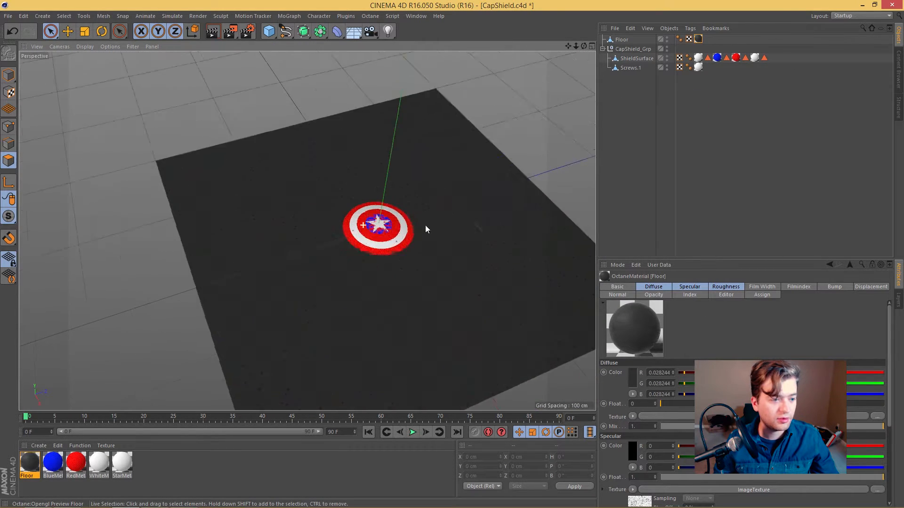
alt+right_drag(425, 226, 464, 225)
alt+drag(463, 225, 484, 273)
alt+middle_drag(470, 296, 404, 289)
scroll(405, 289, up, 3)
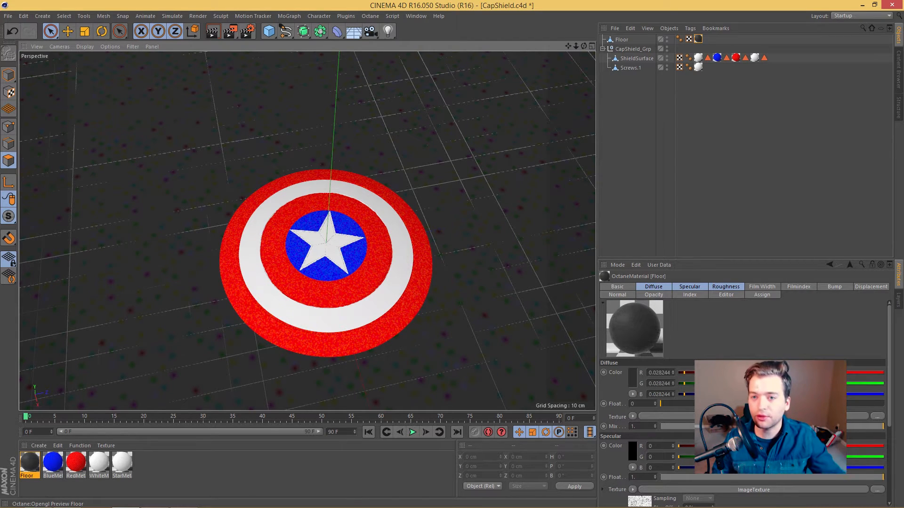
drag(903, 75, 457, 14)
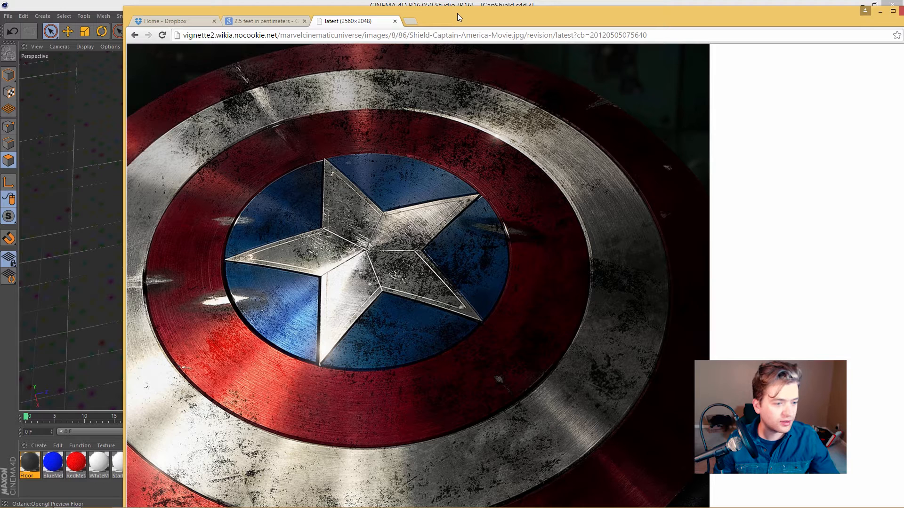
drag(459, 17, 903, 17)
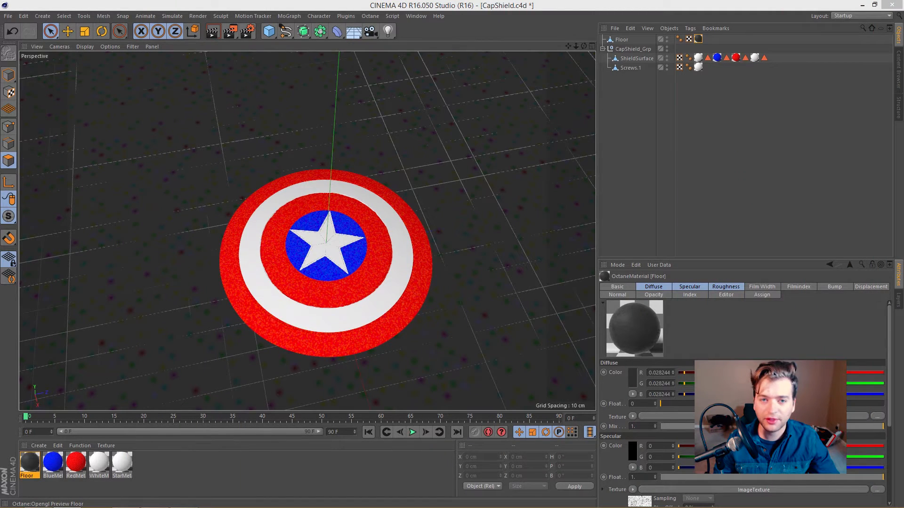
click(471, 7)
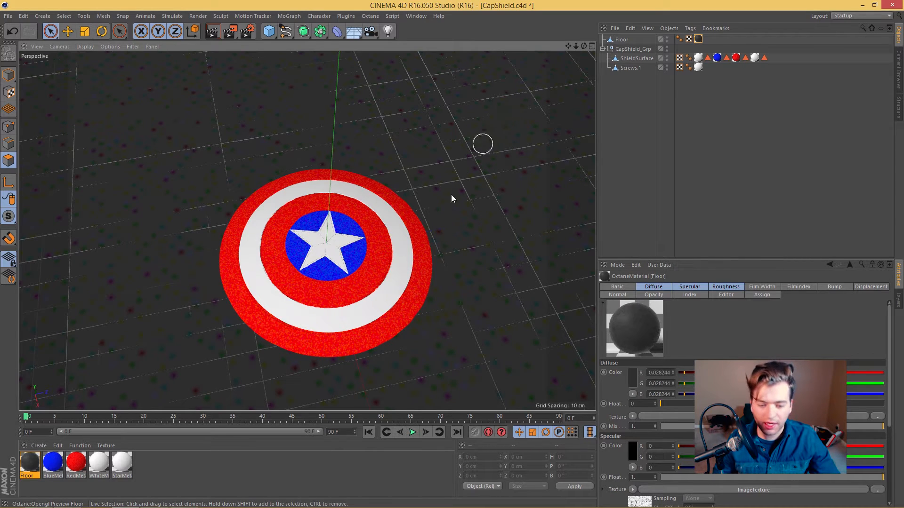
Change the material type of BlueMetal, RedMetal, WhiteMetal and StarMetal to Glossy
double_click(58, 470)
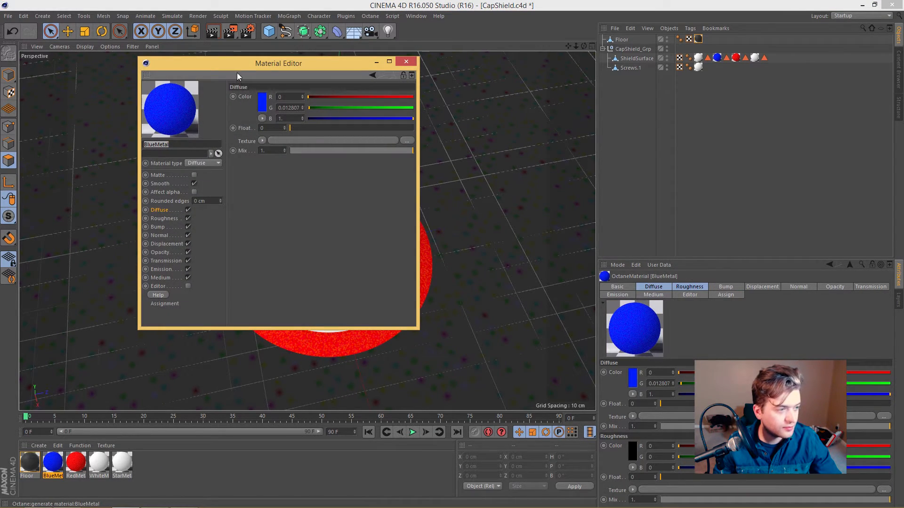
drag(241, 63, 581, 101)
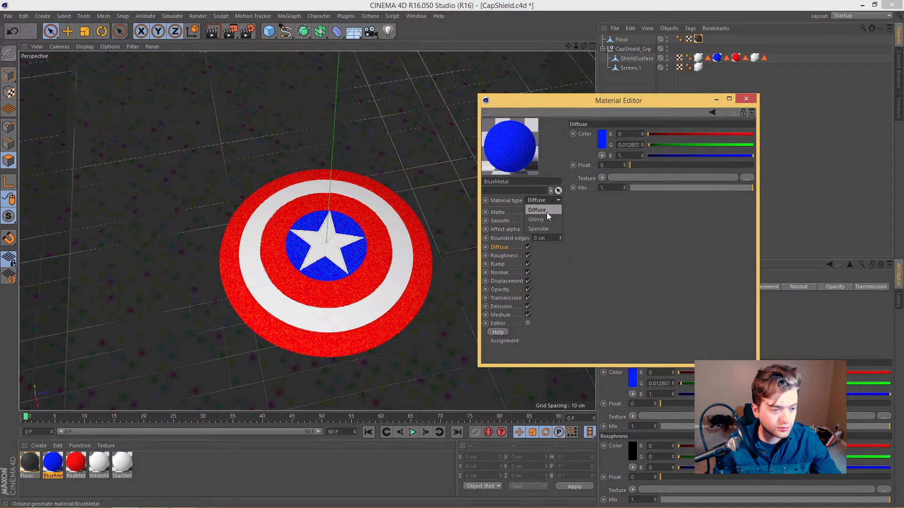
click(76, 464)
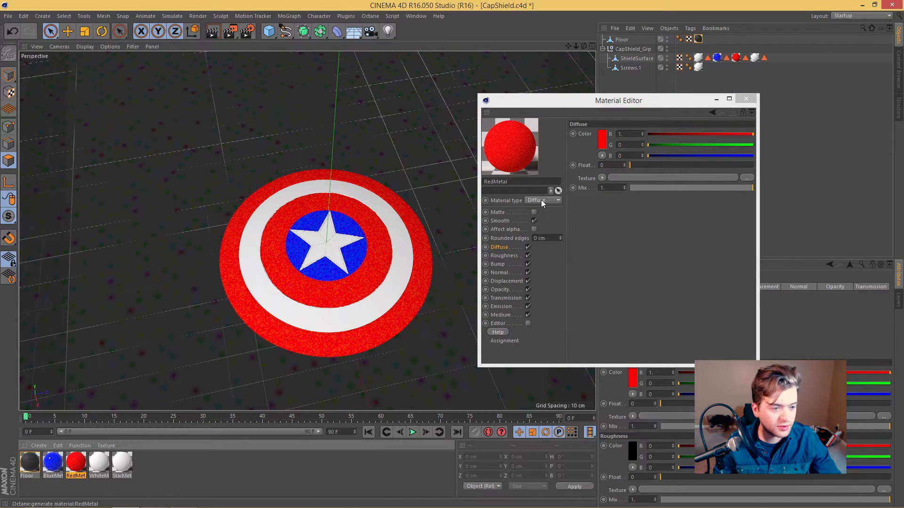
click(541, 200)
click(541, 221)
click(97, 466)
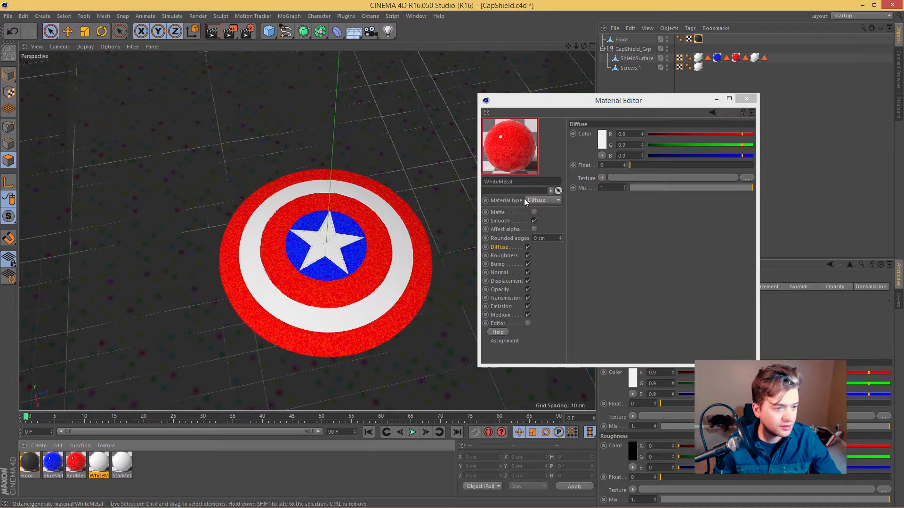
click(122, 463)
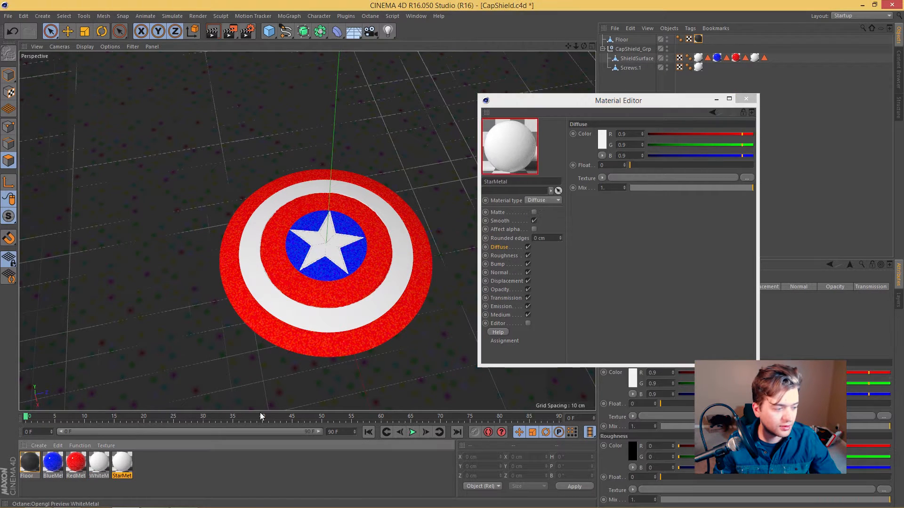
click(558, 203)
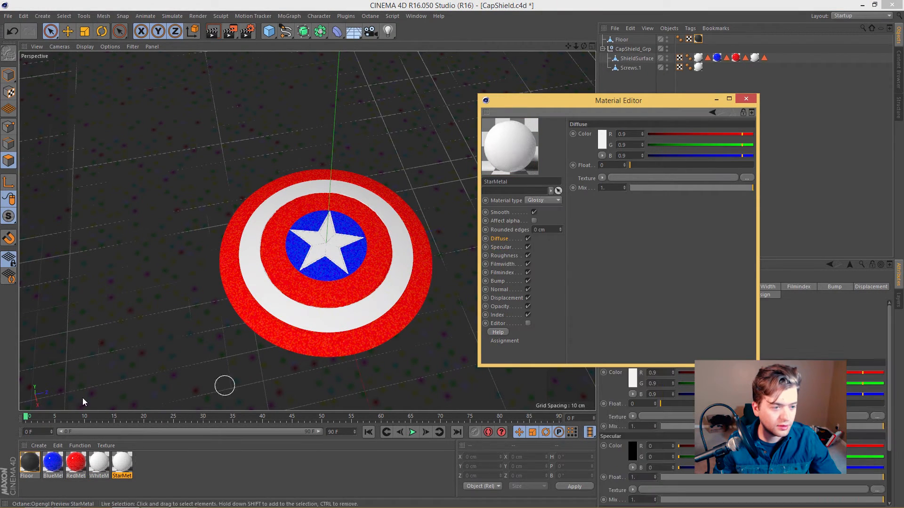
Set BlueMetal's diffuse color to near black, RGB 29, 29, 31
click(52, 464)
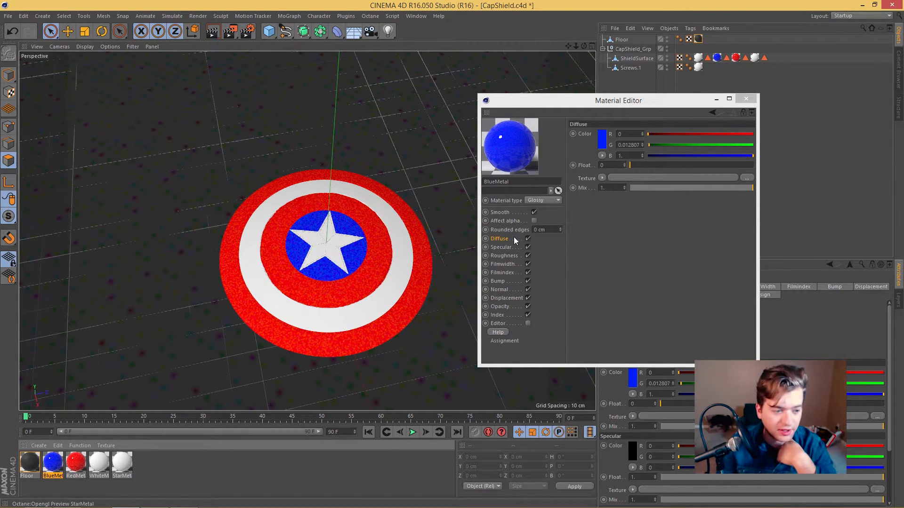
click(603, 139)
drag(553, 147, 554, 156)
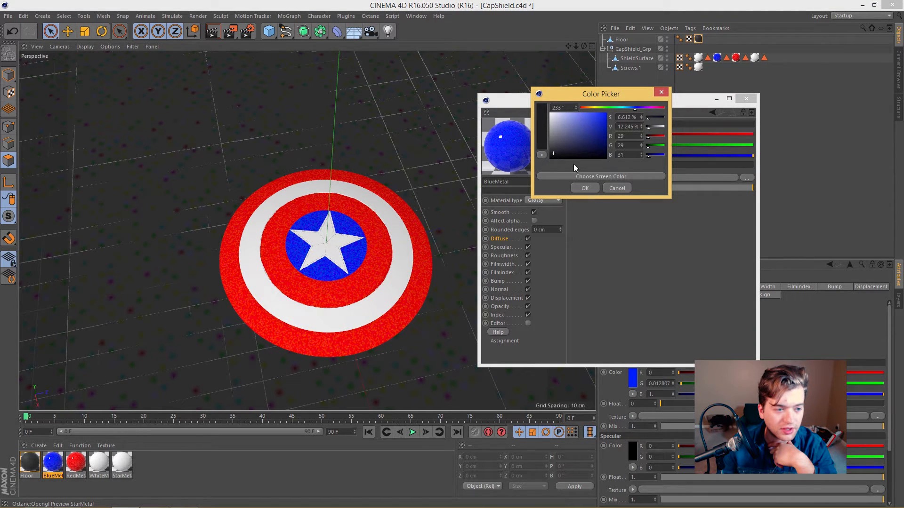
click(589, 187)
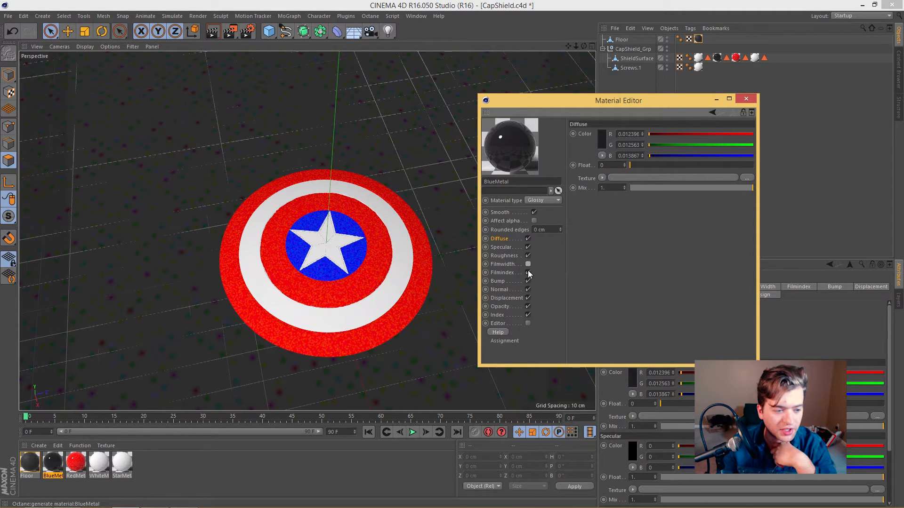
Disable BlueMetal's Filmwidth, Filmindex, Bump, Normal, Displacement and Opacity channels
click(527, 272)
click(527, 281)
click(528, 289)
click(527, 298)
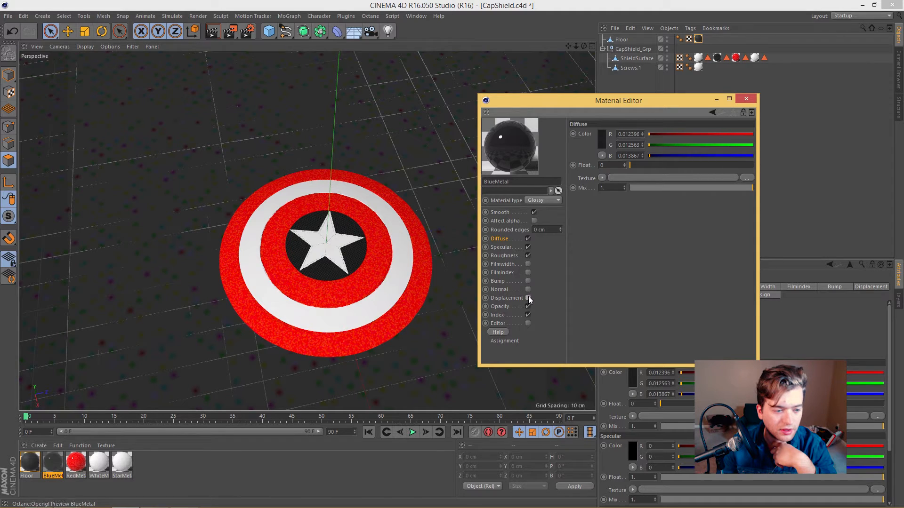
click(528, 307)
Set BlueMetal's specular color to a bright blue sampled from the screen, about R 0.009, G 0.282, B 0.807
click(503, 247)
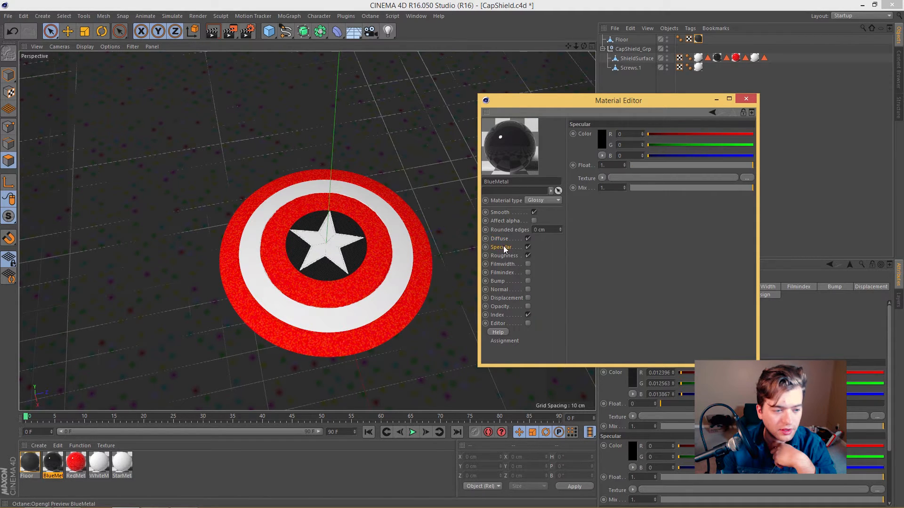
click(602, 142)
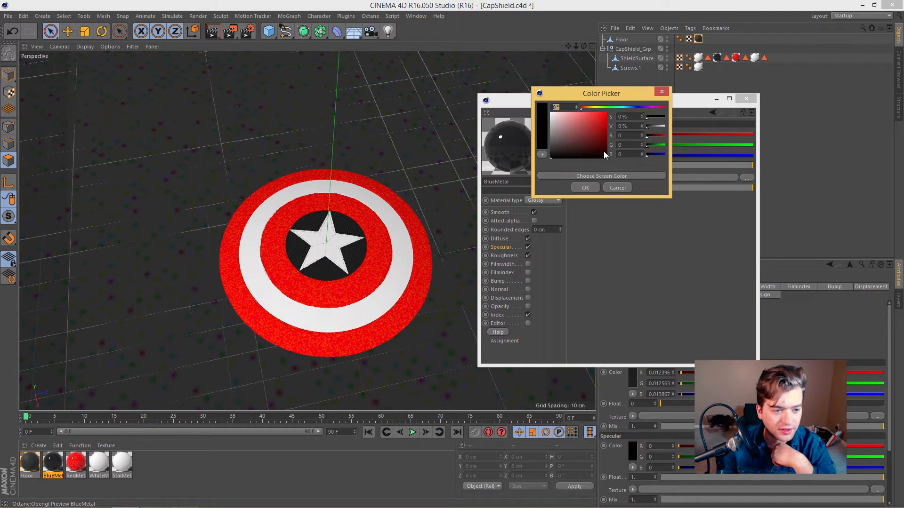
click(609, 176)
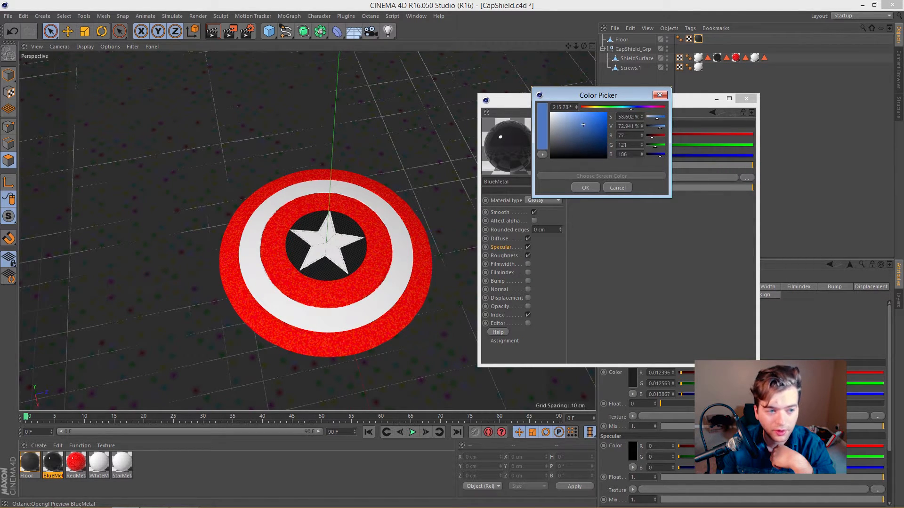
click(518, 261)
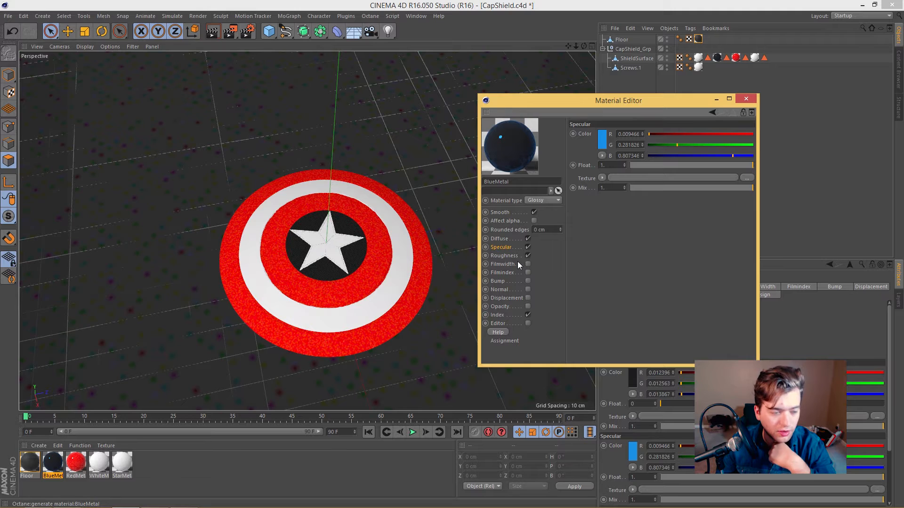
Set RedMetal's specular color to a deep red, RGB 178, 20, 32
click(76, 463)
click(601, 139)
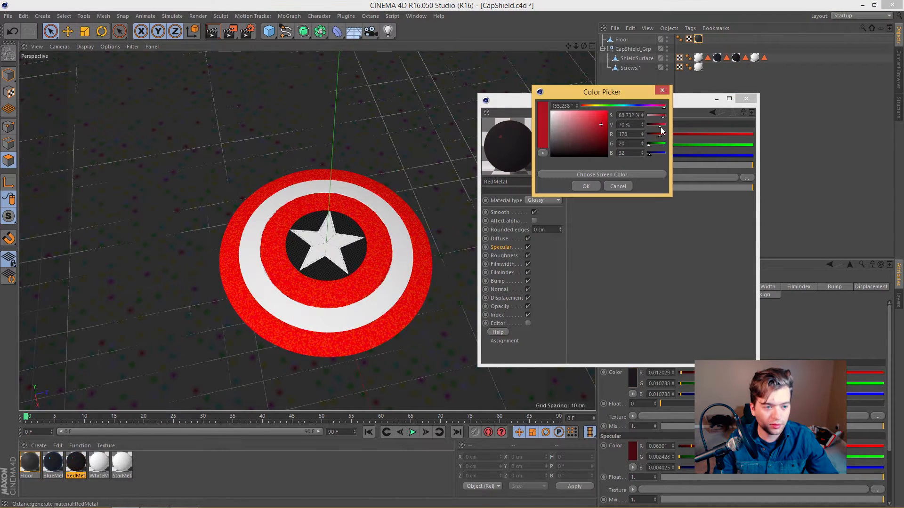
click(585, 184)
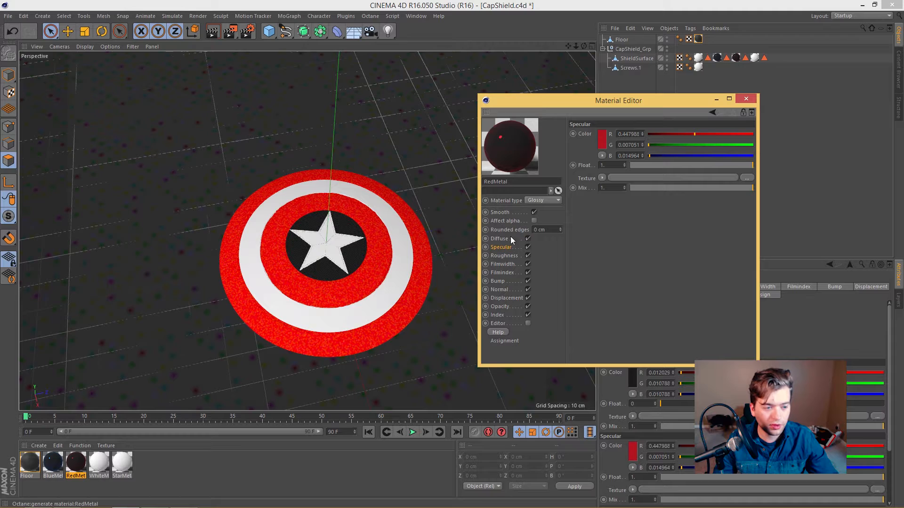
Set the index of both RedMetal and BlueMetal to 3
click(498, 315)
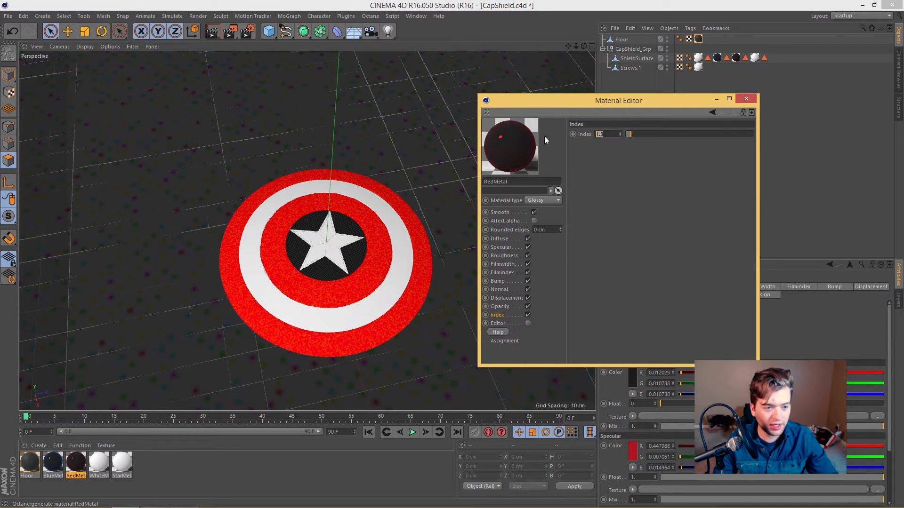
text(3)
key(Return)
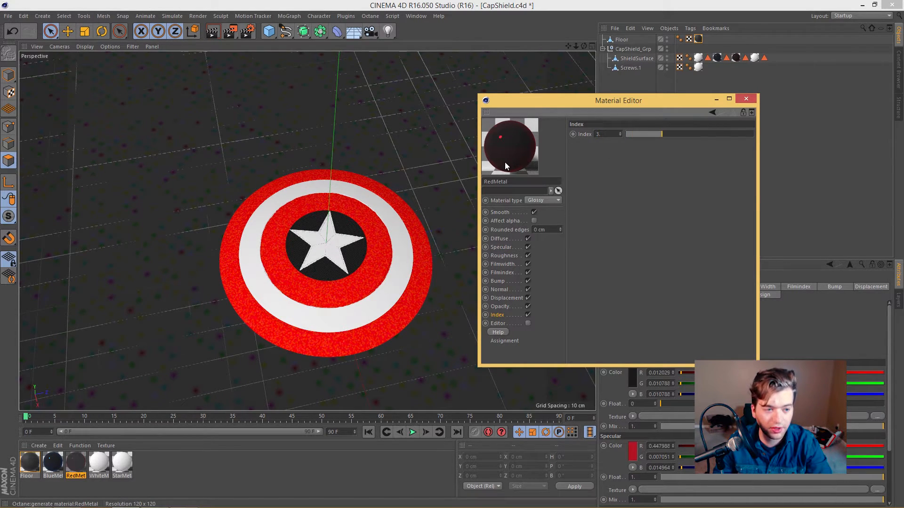
click(53, 466)
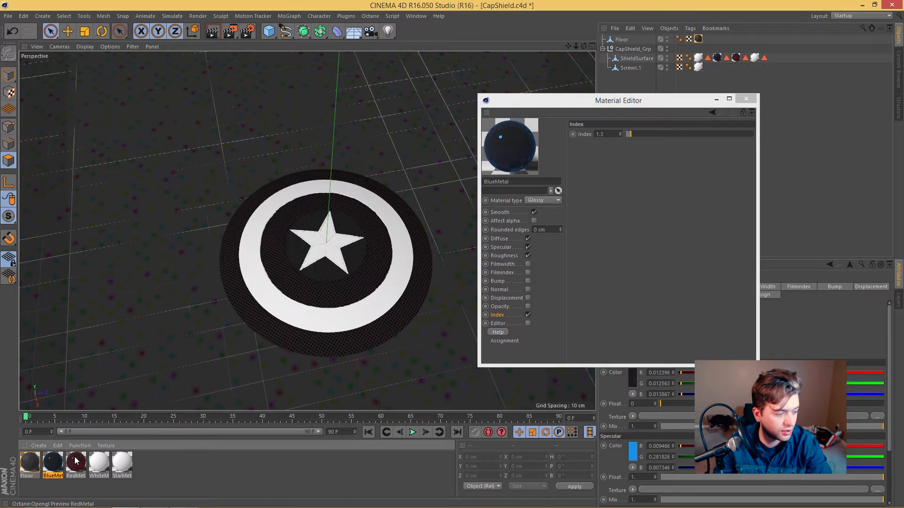
double_click(606, 135)
text(3)
key(Return)
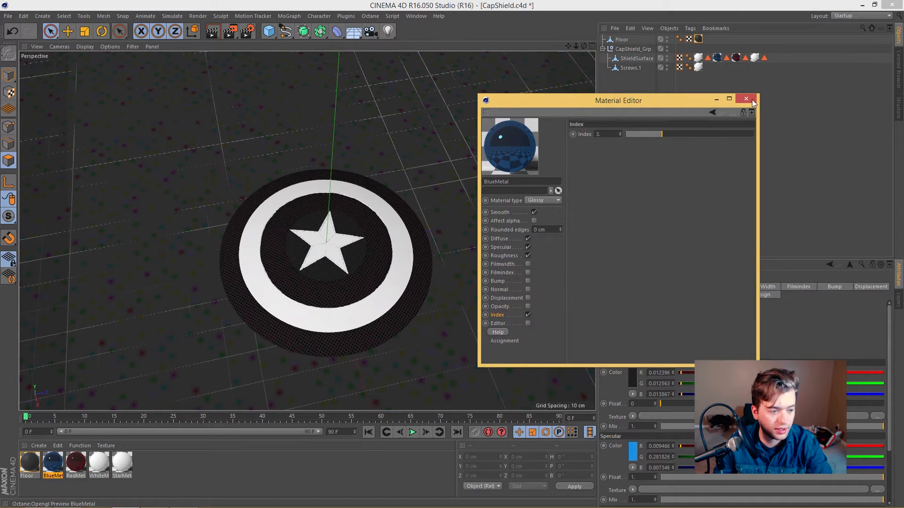
Set WhiteMetal's diffuse color to near black, about R 0.014, G 0.013, B 0.013
click(99, 464)
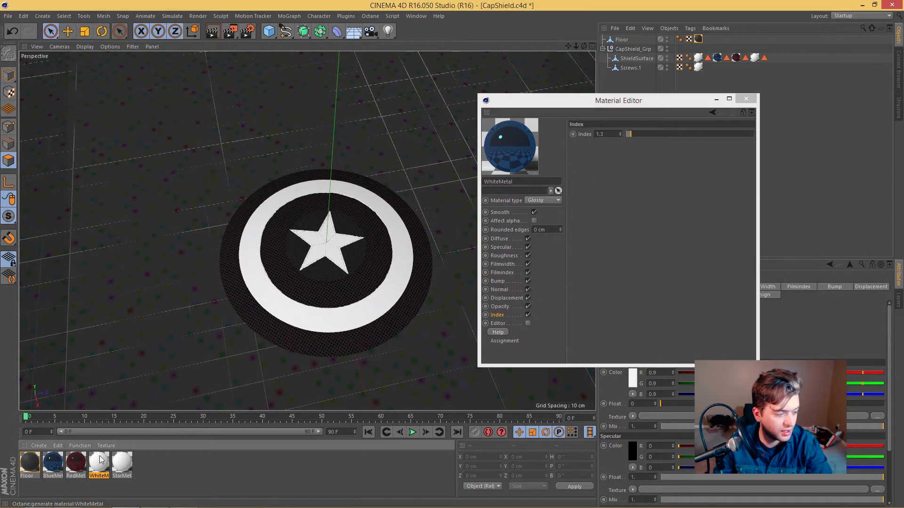
click(499, 239)
click(601, 141)
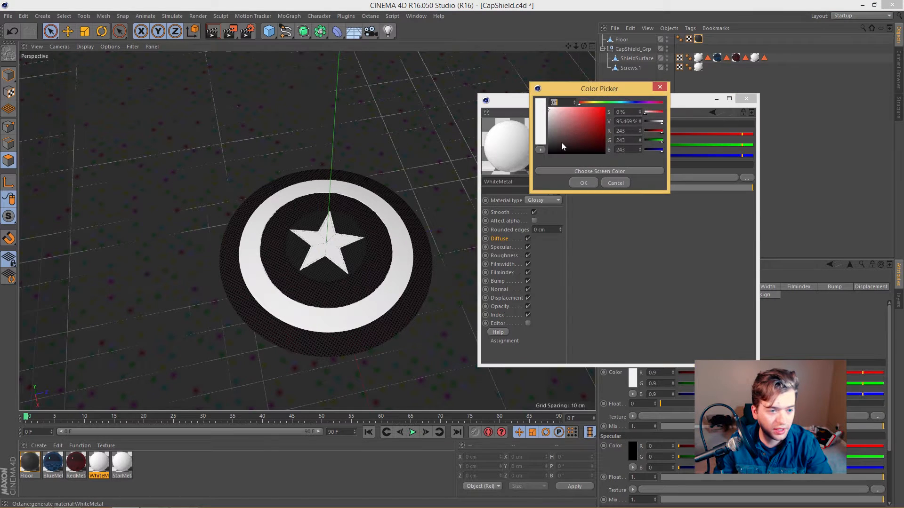
drag(561, 142, 549, 151)
click(583, 183)
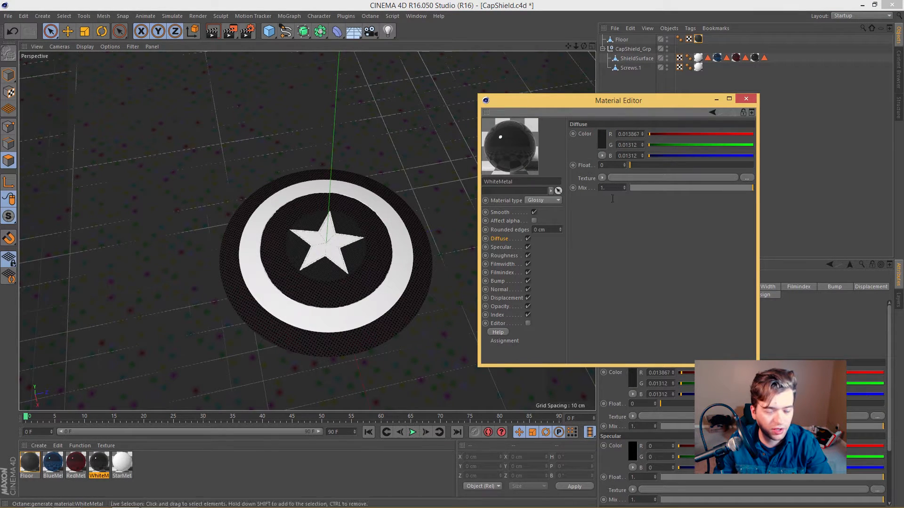
Set WhiteMetal's index to 3
click(497, 315)
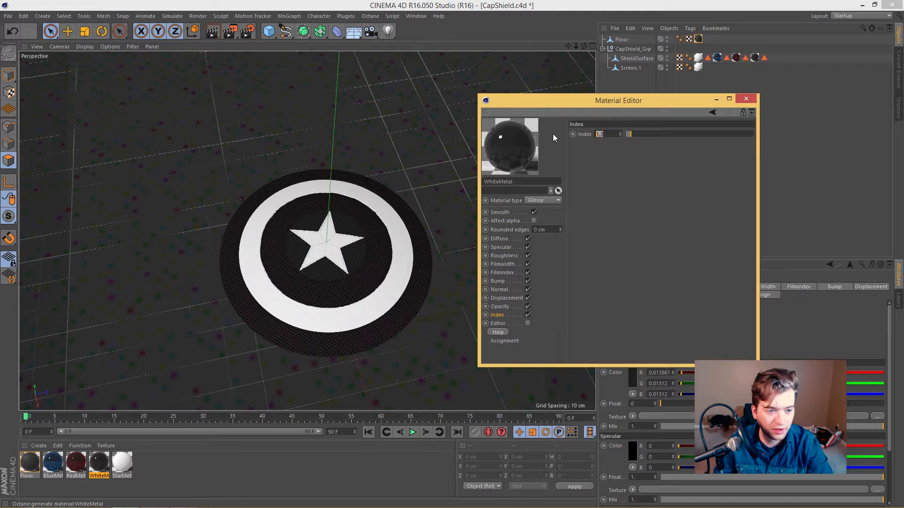
text(3)
key(Return)
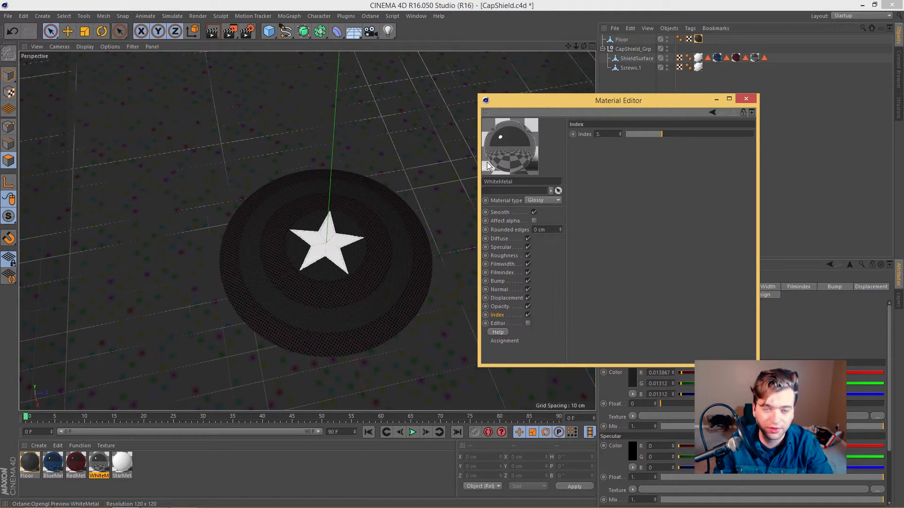
Set WhiteMetal's specular color to a slightly bluish mid grey, RGB 143, 146, 148
click(501, 248)
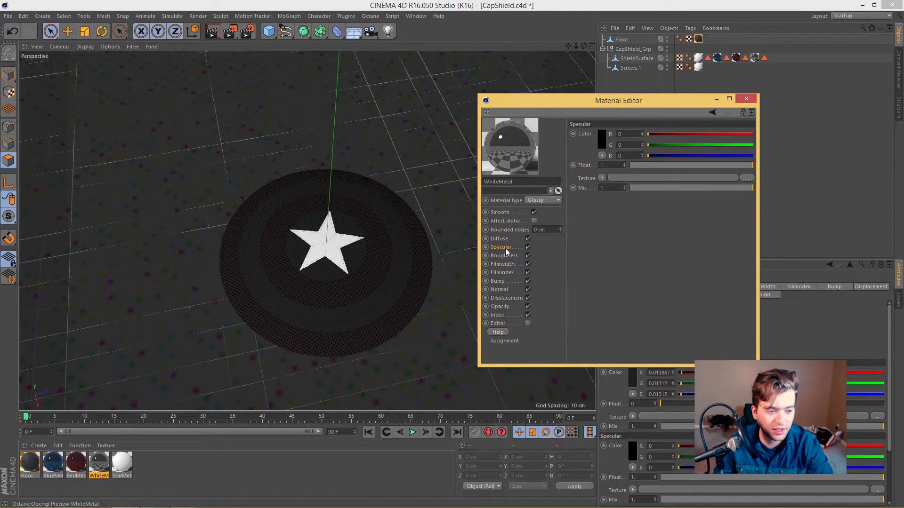
click(604, 147)
drag(572, 140, 557, 128)
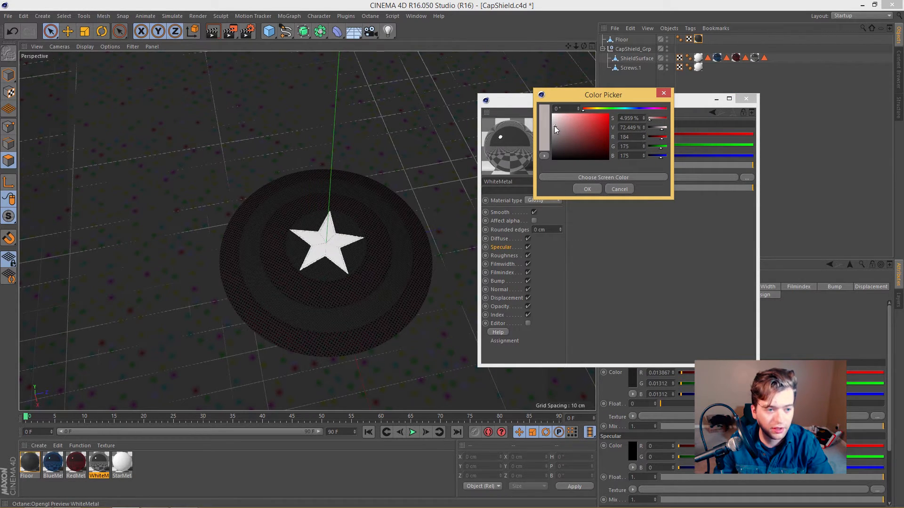
mouse_move(556, 128)
mouse_down()
mouse_move(589, 111)
mouse_move(629, 111)
mouse_up()
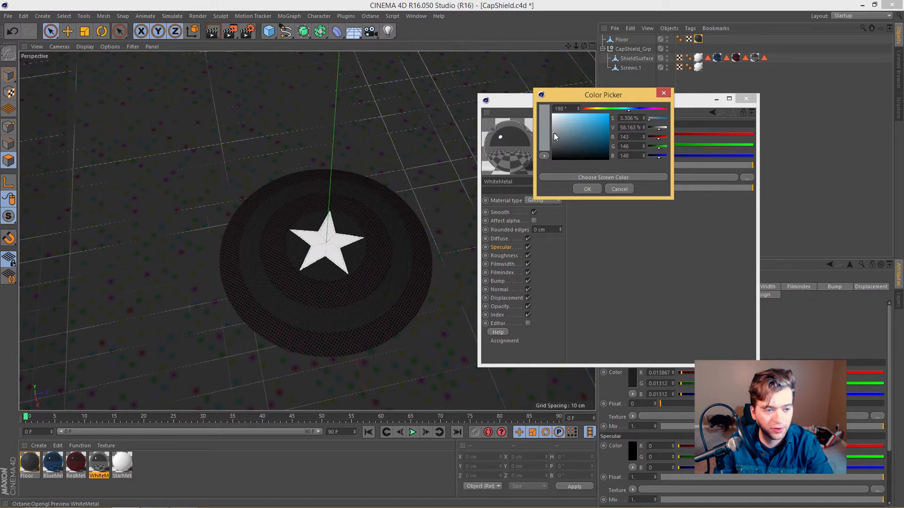
click(581, 187)
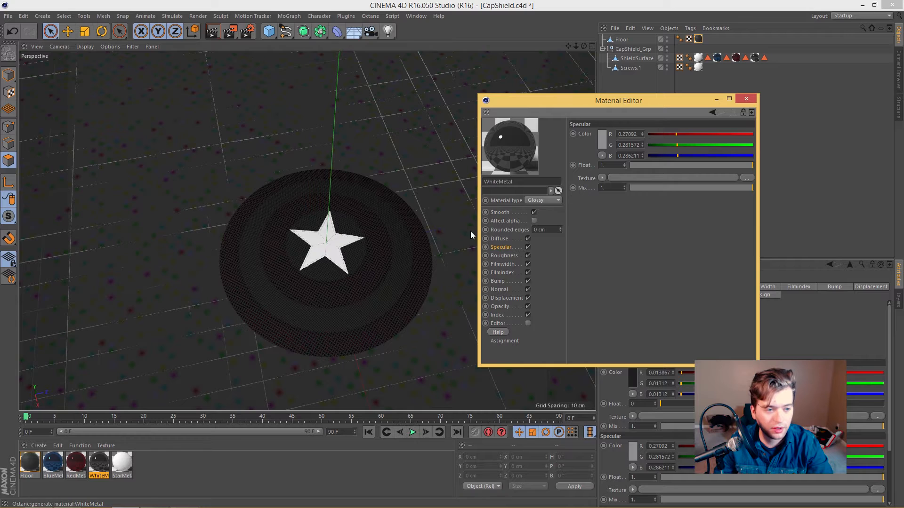
Set StarMetal's diffuse color to near black, about R 0.018, G 0.016, B 0.016, and close the Material Editor
click(499, 238)
click(602, 140)
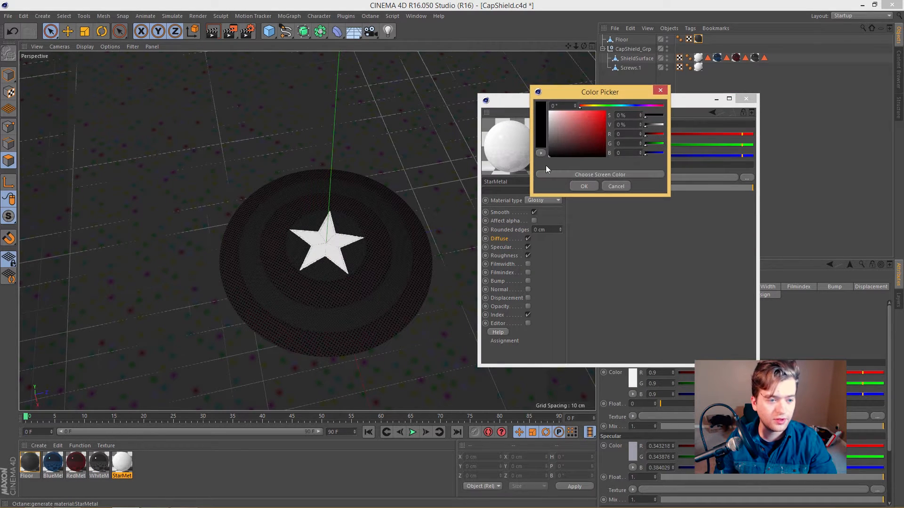
click(551, 151)
click(581, 187)
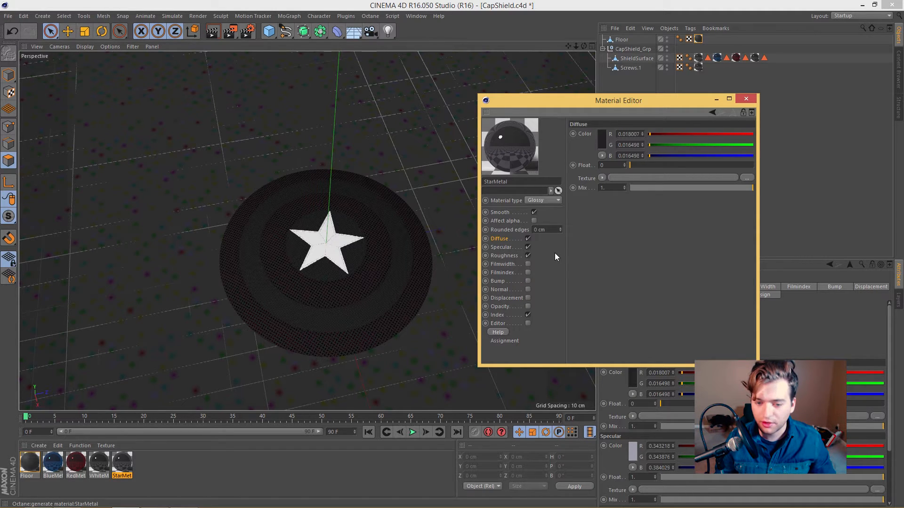
click(500, 247)
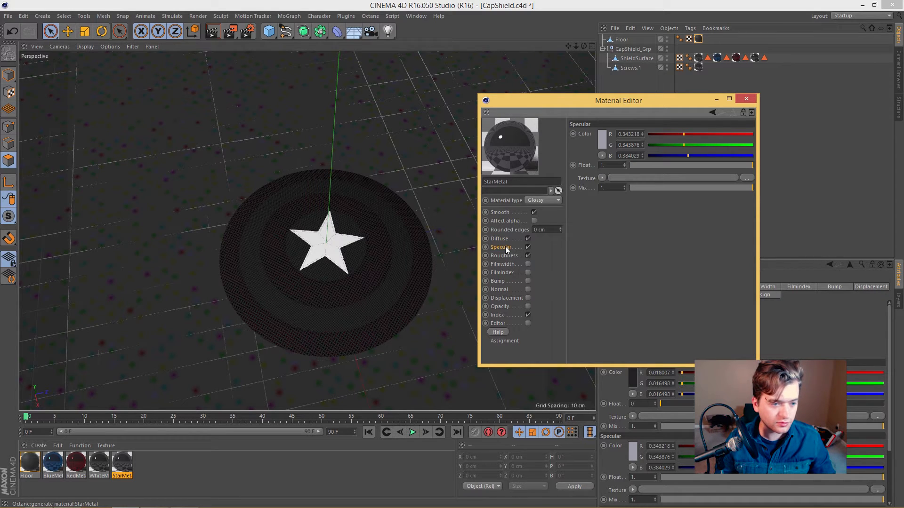
click(744, 99)
Open the Octane Settings and dock them beside the perspective viewport, narrowing the viewport to give them more room
alt+drag(365, 228, 335, 242)
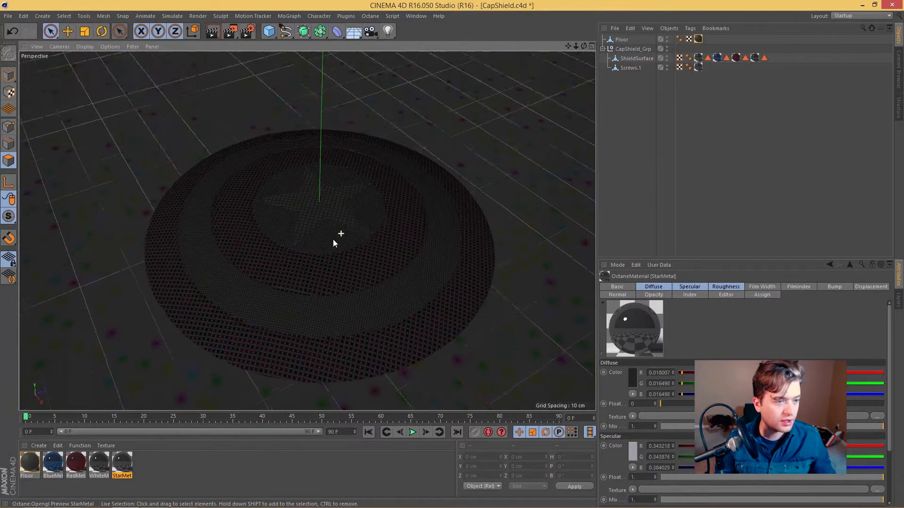
click(377, 16)
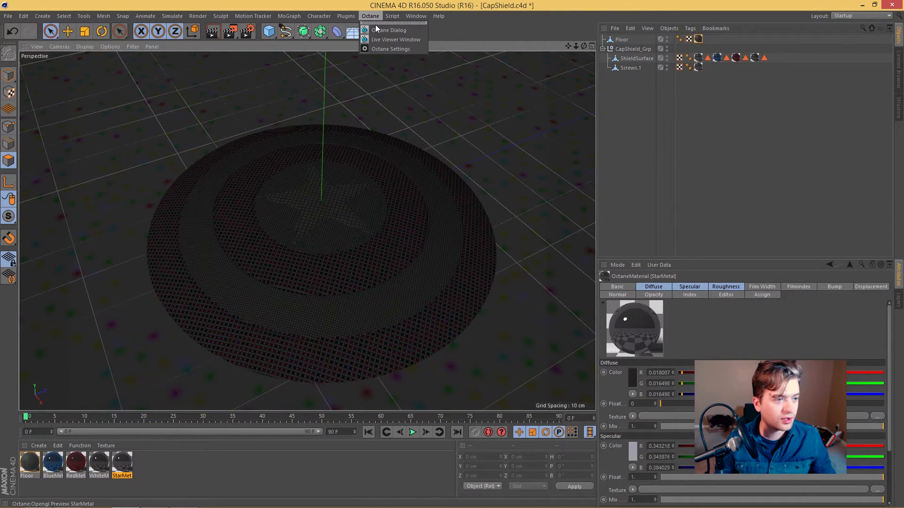
click(390, 48)
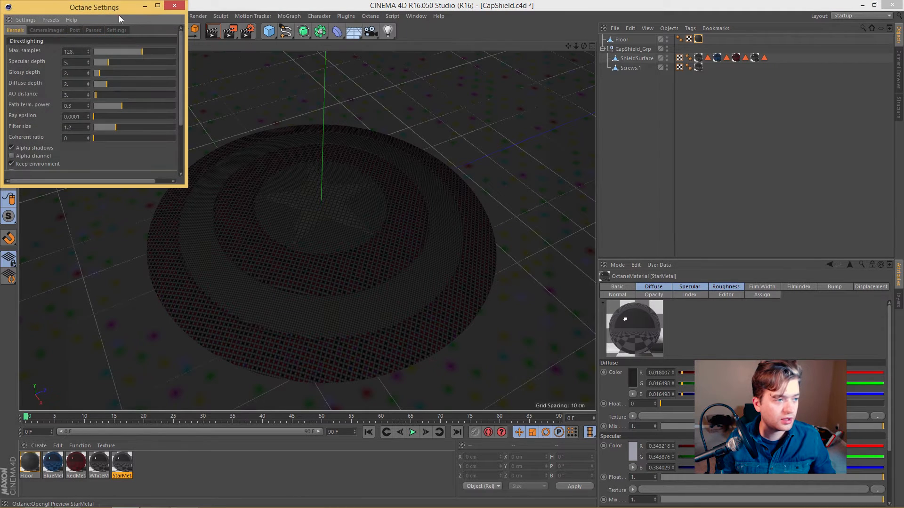
drag(19, 9, 594, 101)
drag(308, 157, 241, 157)
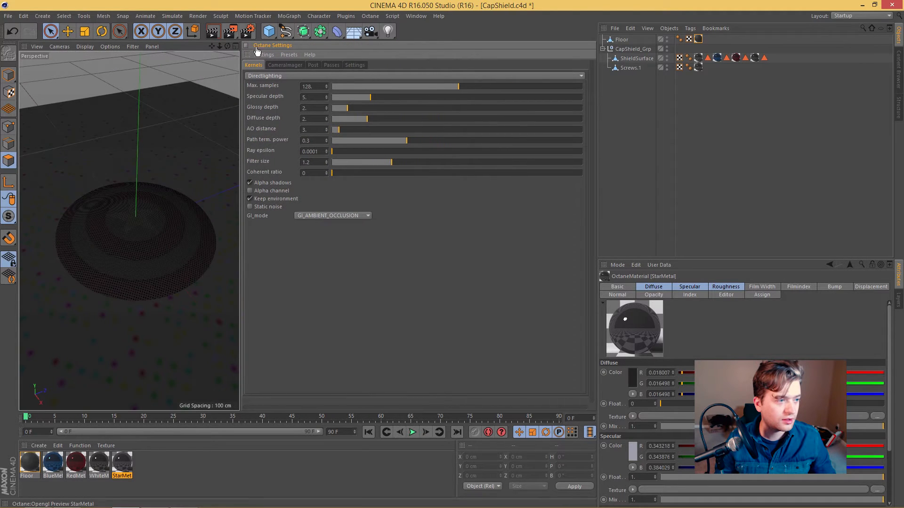
Open the Octane Live Viewer, dock it beneath the Octane Settings and enlarge it
click(392, 16)
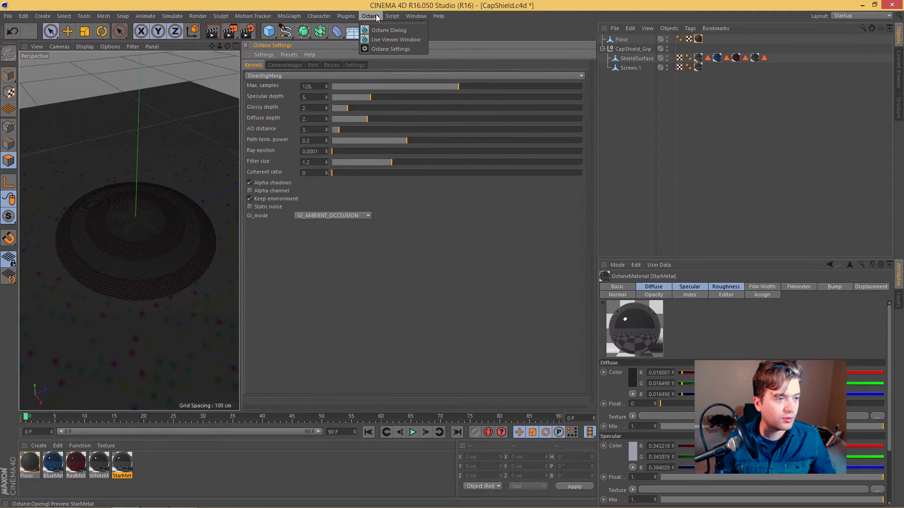
click(382, 41)
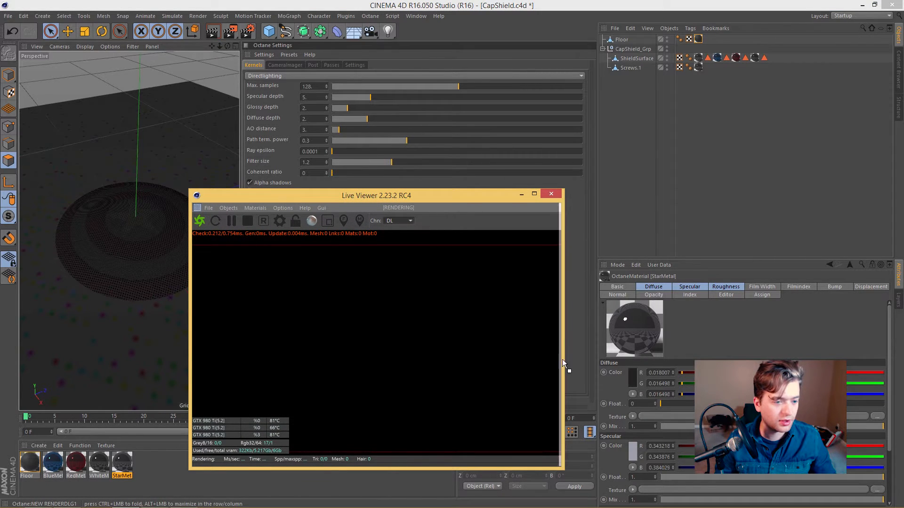
drag(572, 402, 568, 399)
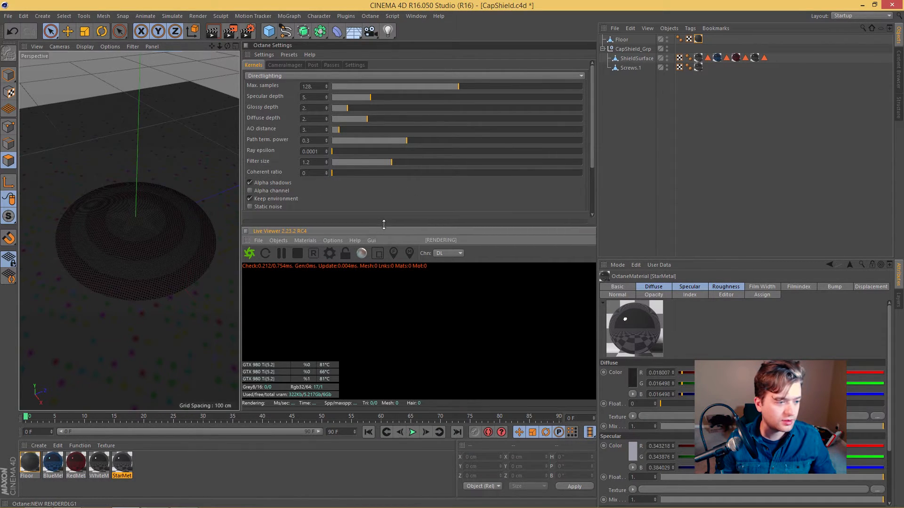
drag(384, 223, 385, 142)
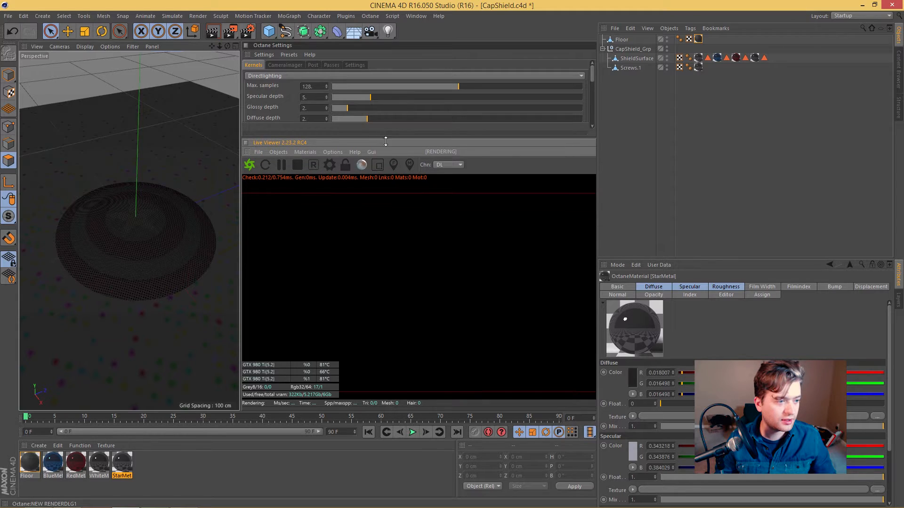
Switch the Octane render kernel to Pathtracing and set its maximum samples to 2048
click(281, 76)
click(288, 100)
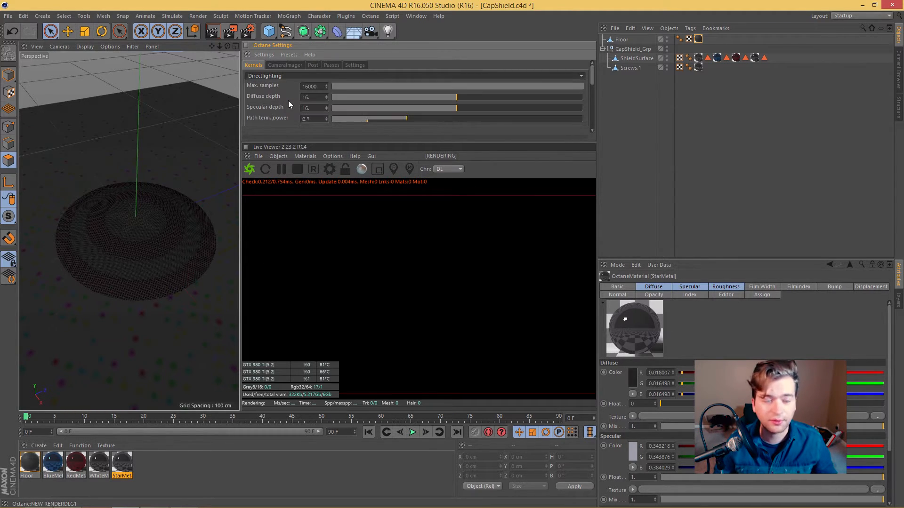
click(320, 90)
text(2048)
key(Return)
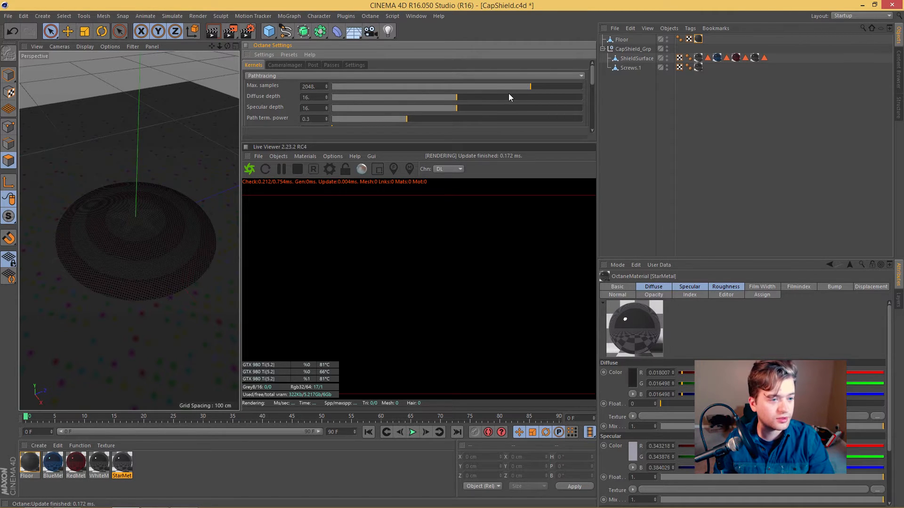
Set the Pathtracing kernel's specular depth to 0 and diffuse depth to 4
mouse_move(593, 75)
mouse_down()
mouse_move(597, 89)
mouse_move(600, 80)
mouse_up()
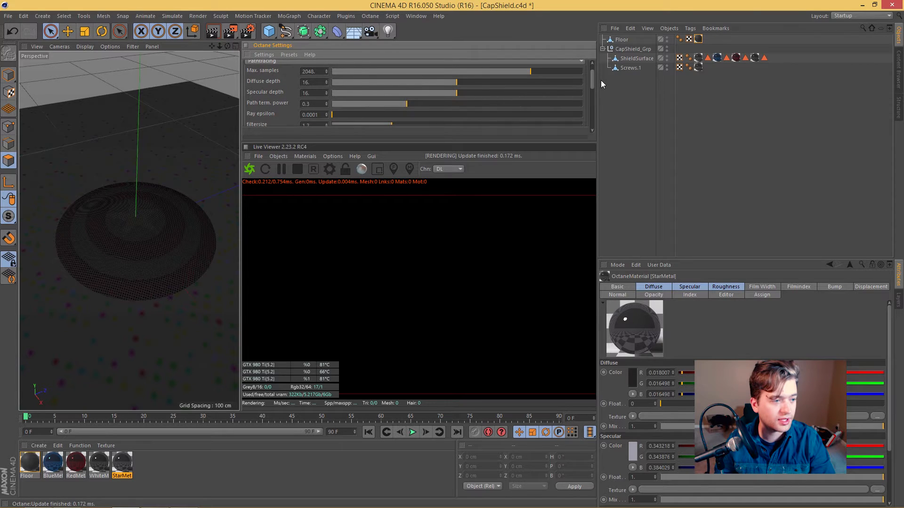
key(BackSpace)
key(BackSpace)
text(0)
key(Return)
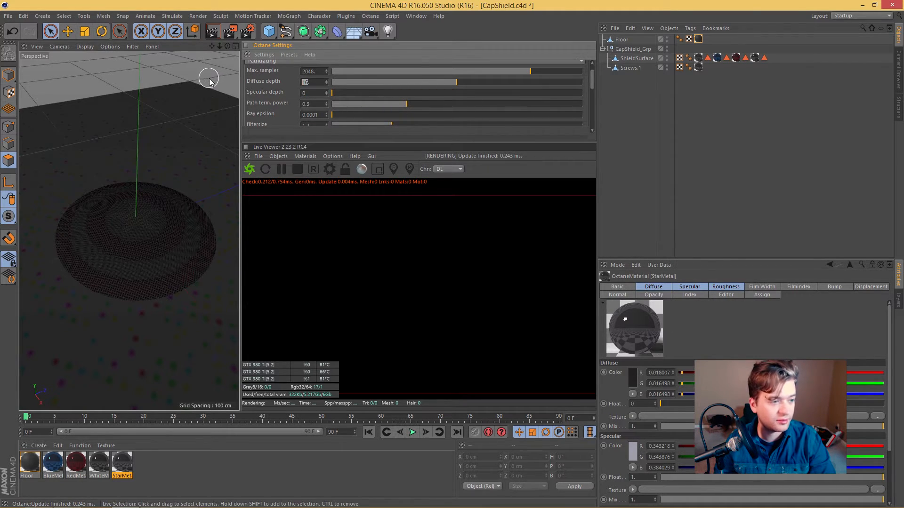
text(4)
key(Return)
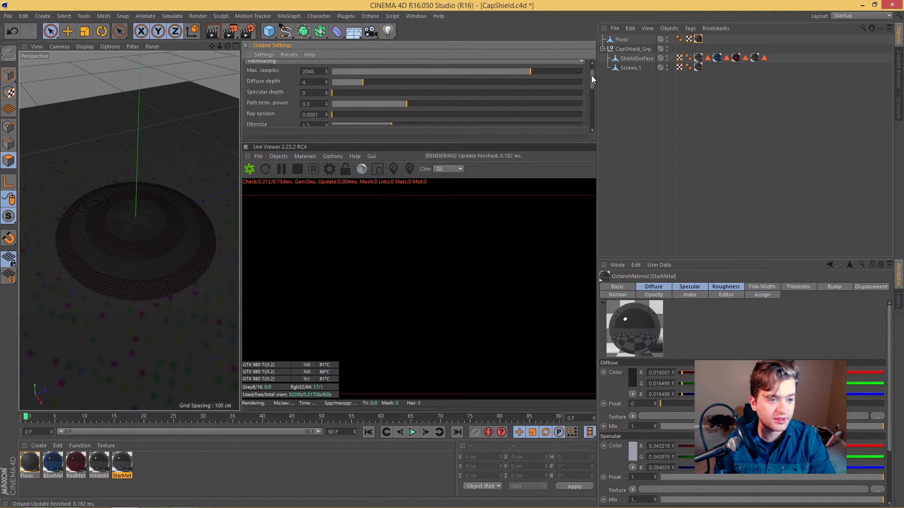
Set the Pathtracing kernel's caustic blur to 0.2 and GI clamp to 0.8
drag(592, 79, 589, 96)
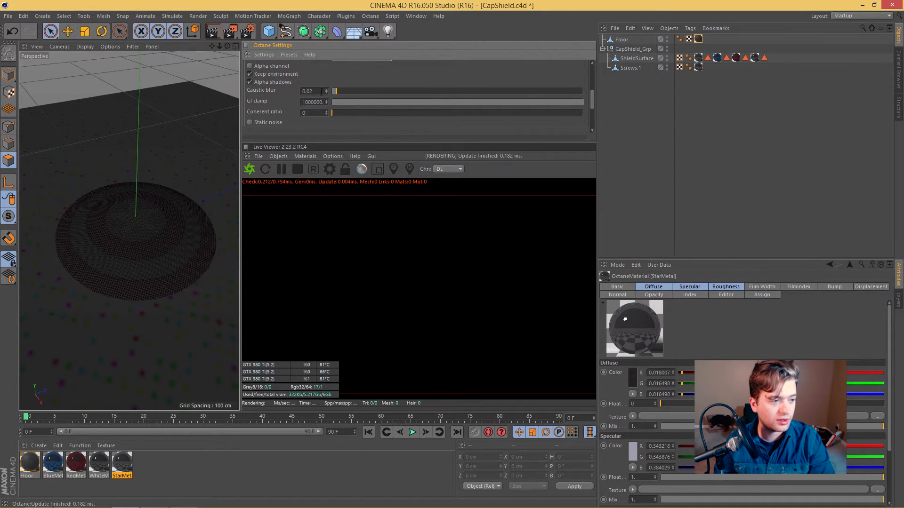
text(0.2)
key(Return)
double_click(310, 102)
key(BackSpace)
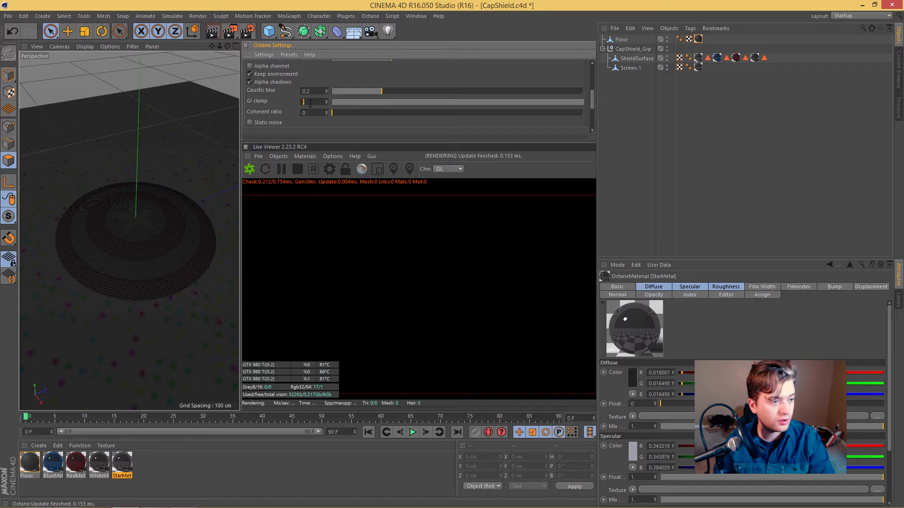
text(0.8)
key(Return)
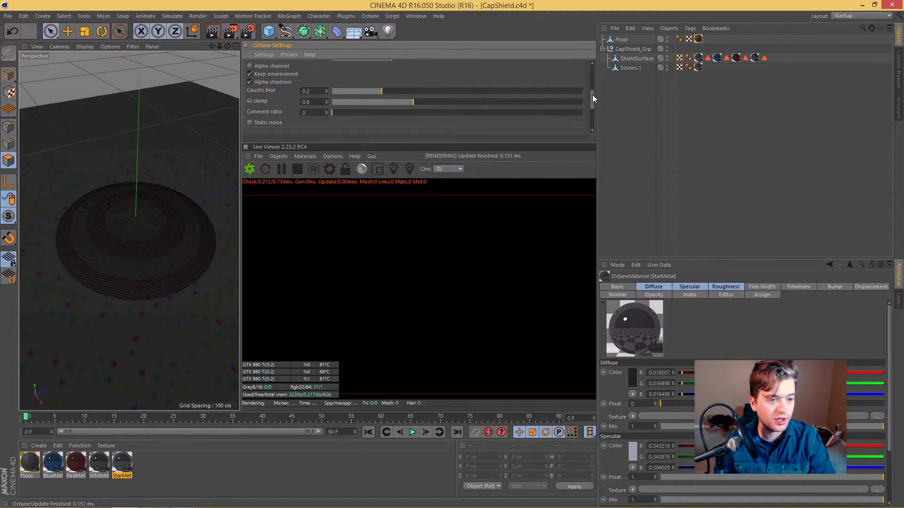
scroll(591, 99, up, 2)
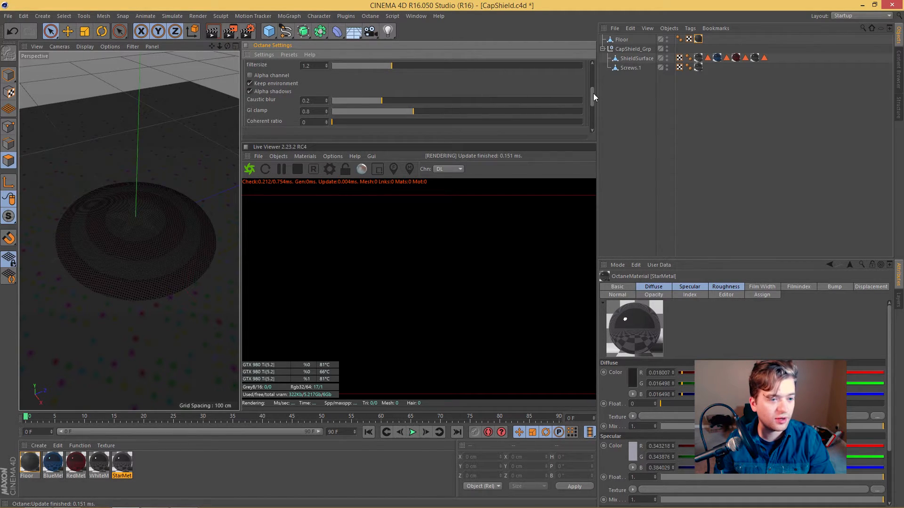
Review the remaining Pathtracing kernel settings and the GPU device settings in the Octane Settings
scroll(593, 93, down, 3)
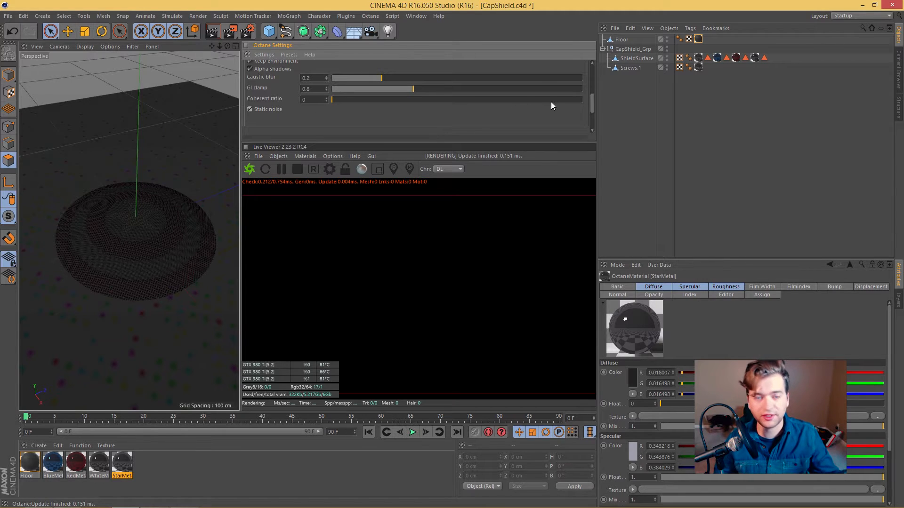
drag(591, 101, 591, 56)
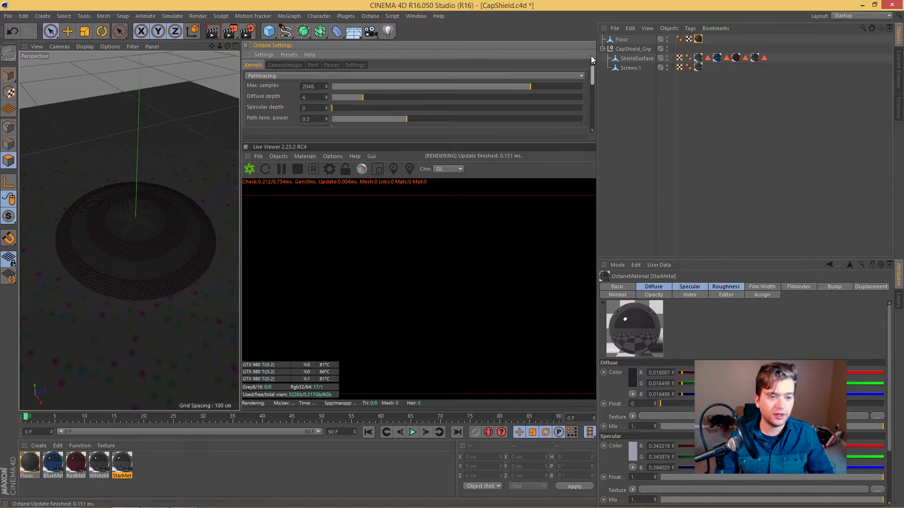
click(358, 65)
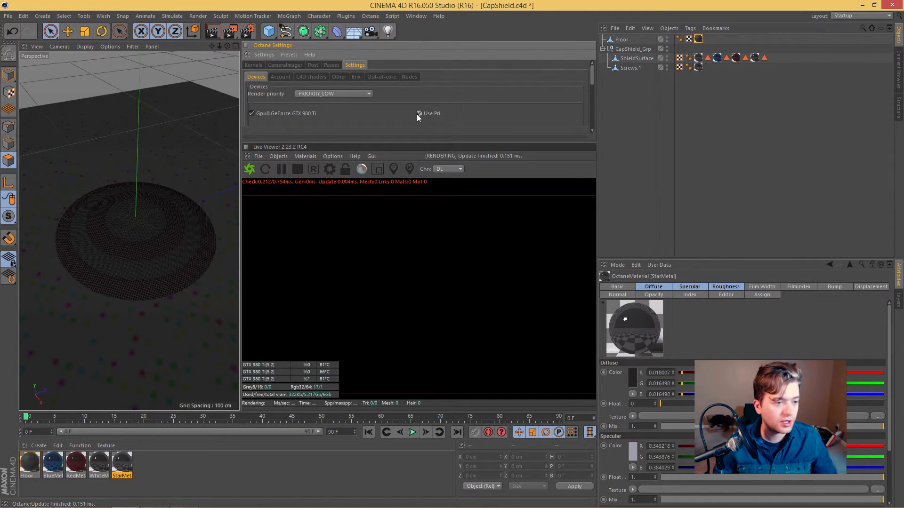
scroll(586, 75, down, 2)
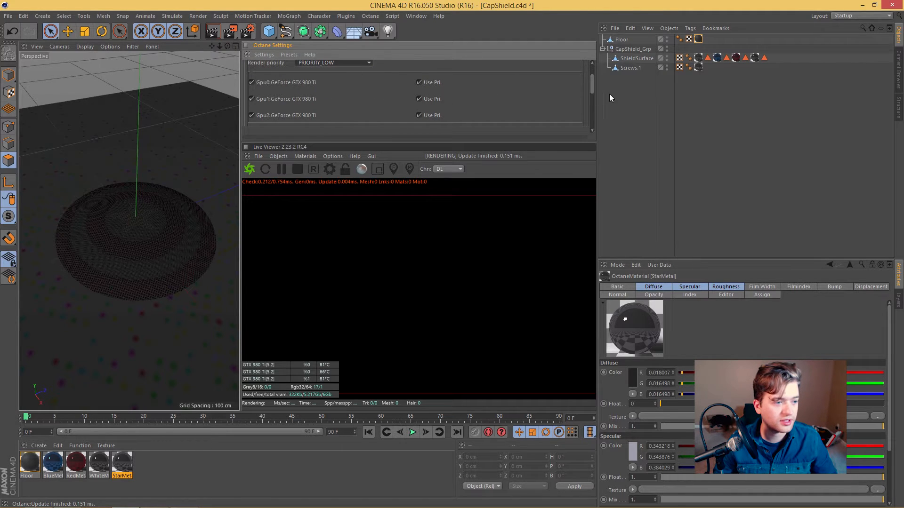
drag(590, 70, 591, 57)
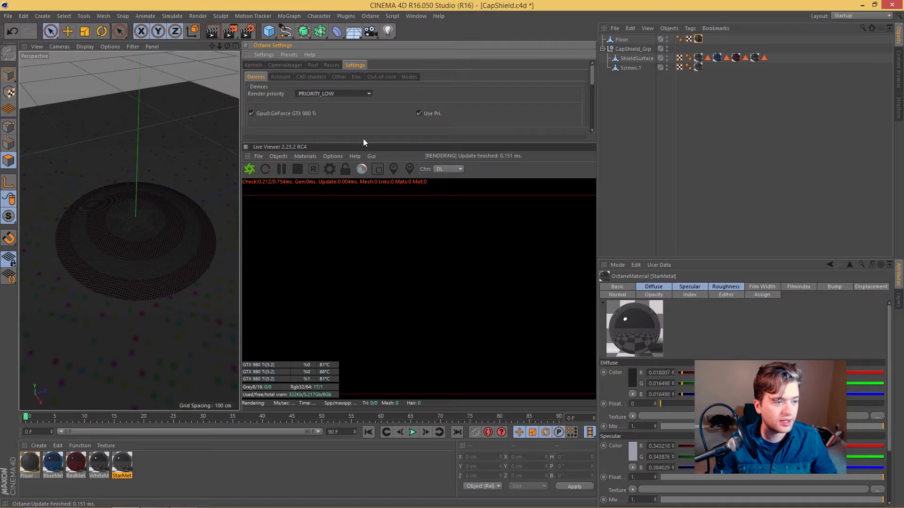
click(255, 66)
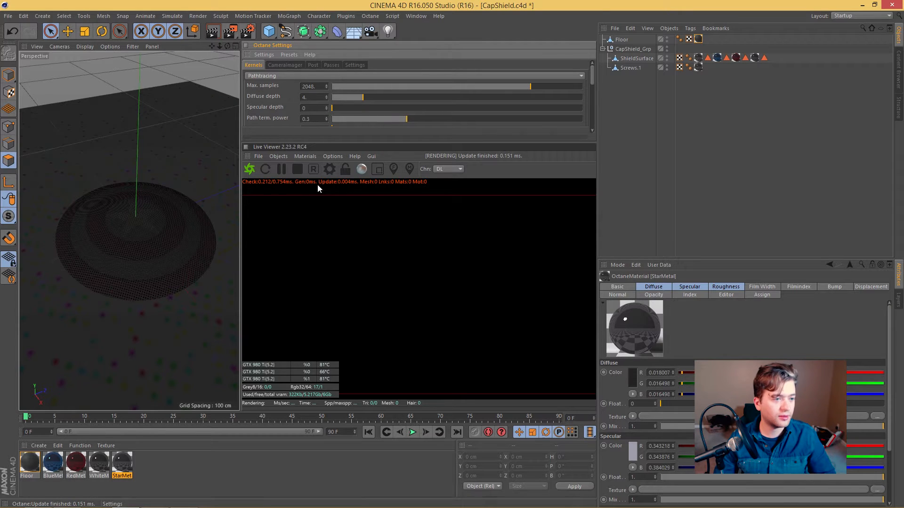
Add an Octane Camera and an Octane HDRI environment to the scene
click(279, 156)
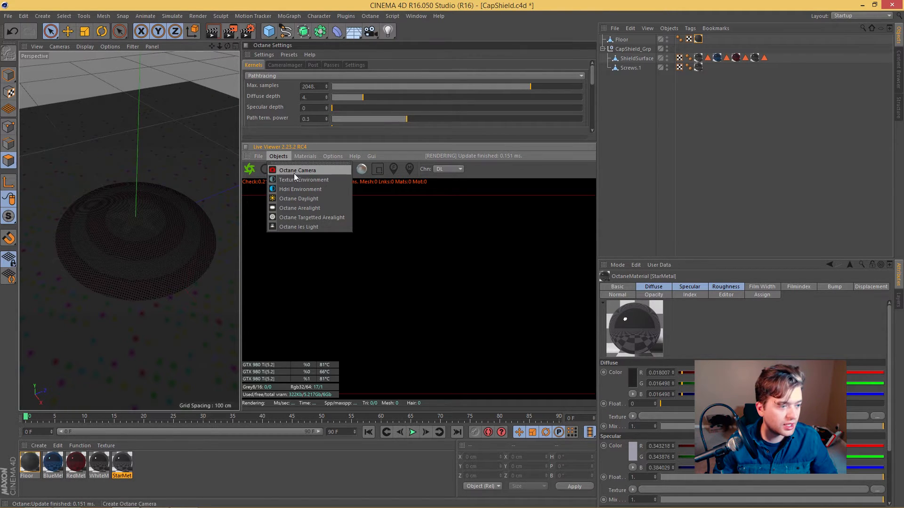
click(295, 172)
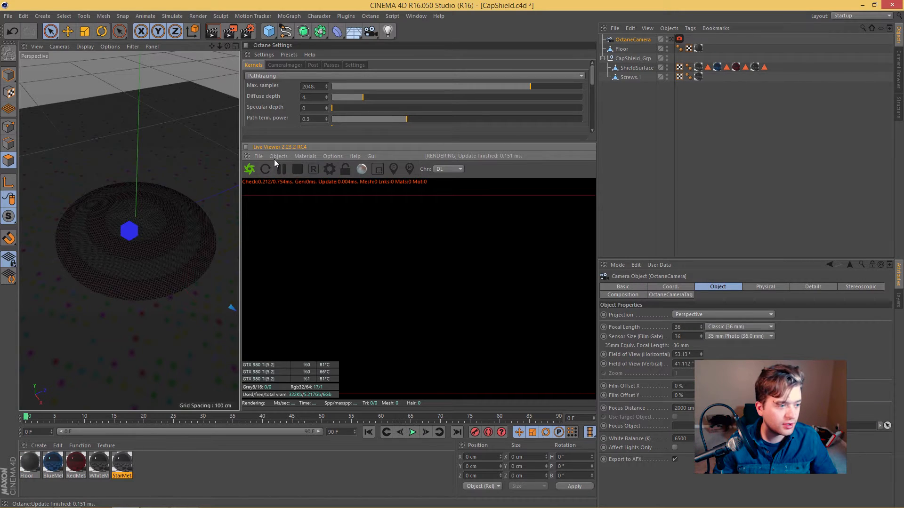
click(278, 156)
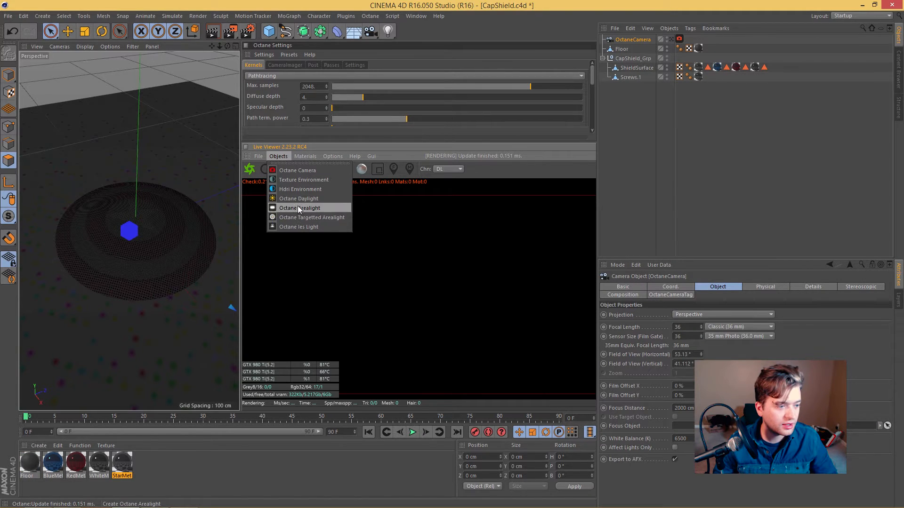
click(296, 188)
click(278, 156)
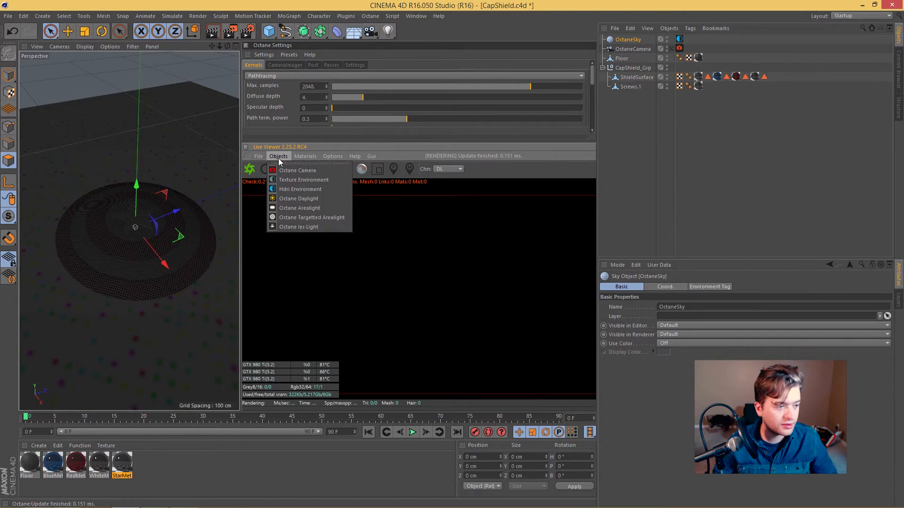
click(279, 157)
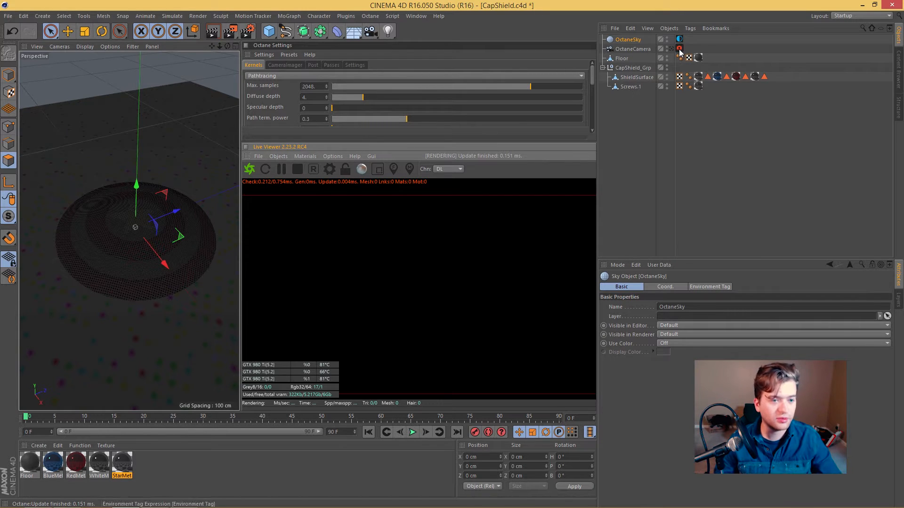
Raise the perspective viewport's tinted border opacity to 91% and widen the viewport
scroll(170, 240, up, 3)
alt+drag(171, 241, 161, 262)
click(110, 47)
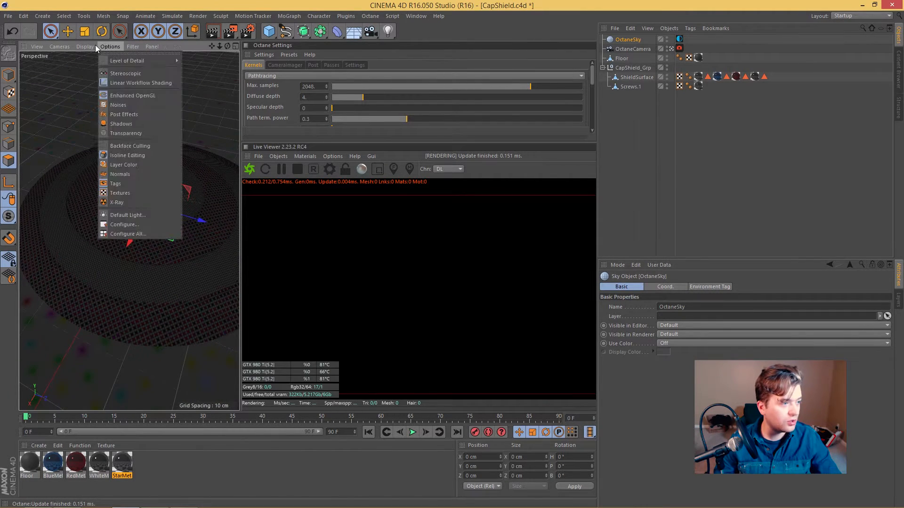
mouse_move(149, 47)
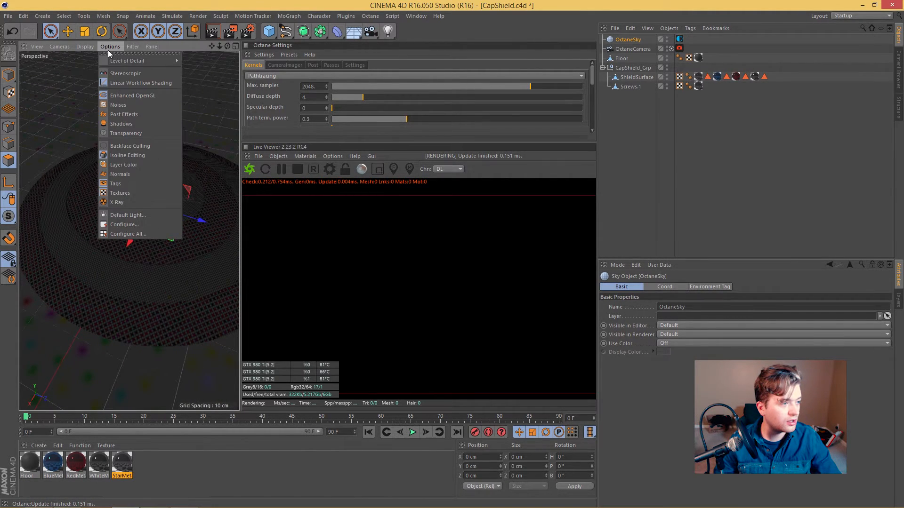
click(139, 218)
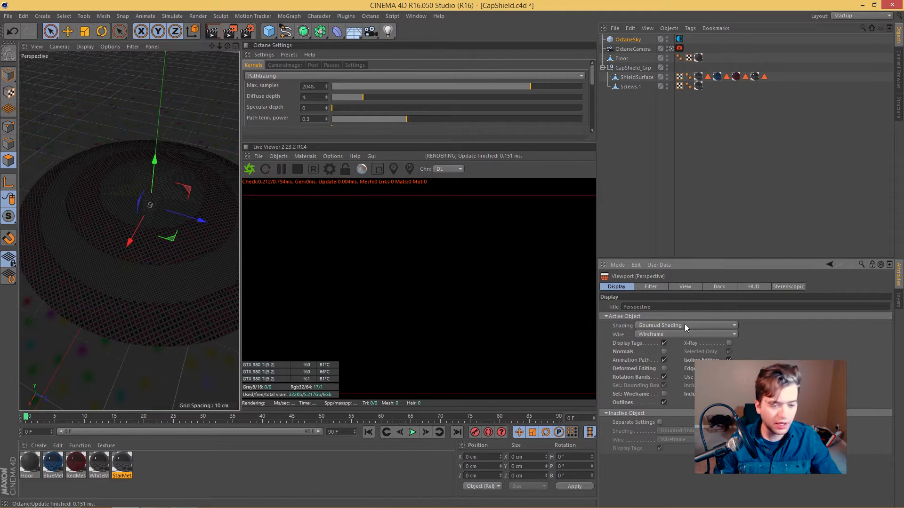
click(687, 288)
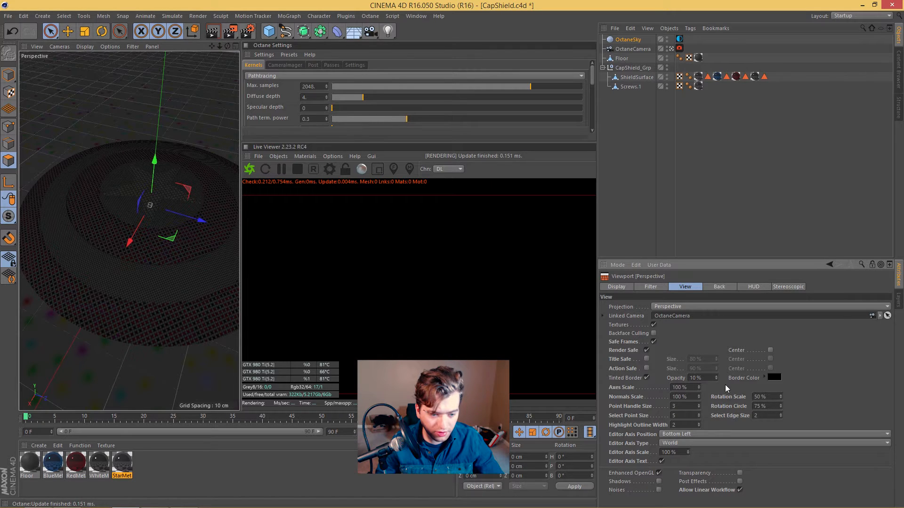
drag(717, 379, 717, 339)
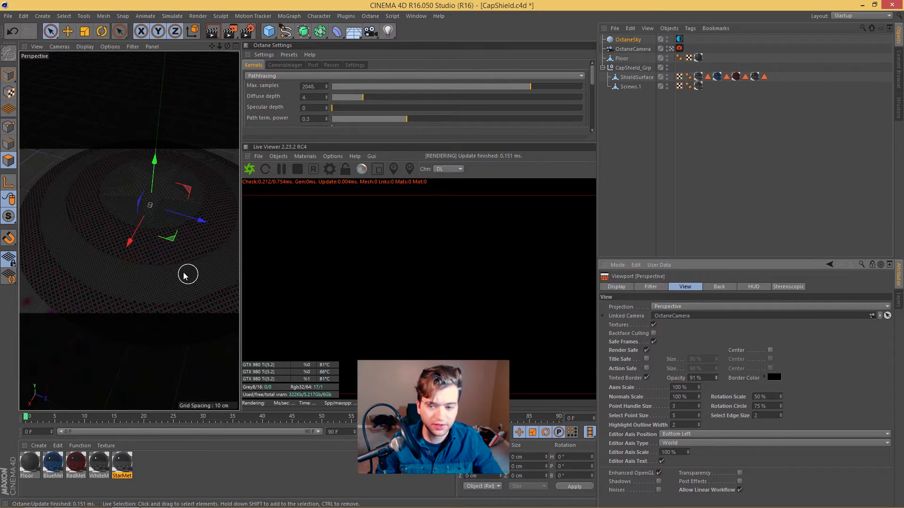
alt+drag(178, 267, 370, 221)
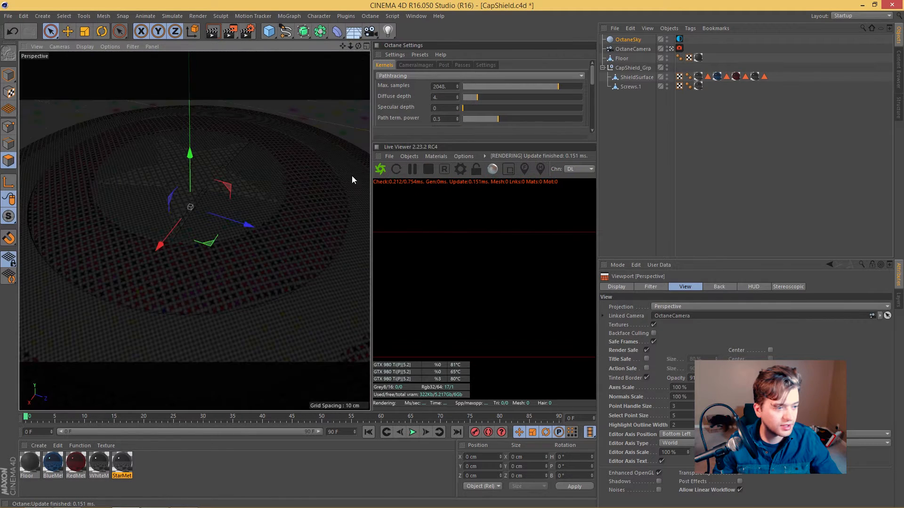
Try a 24 mm focal length on the OctaneCamera, settle on 55 mm and reframe the shield
click(633, 49)
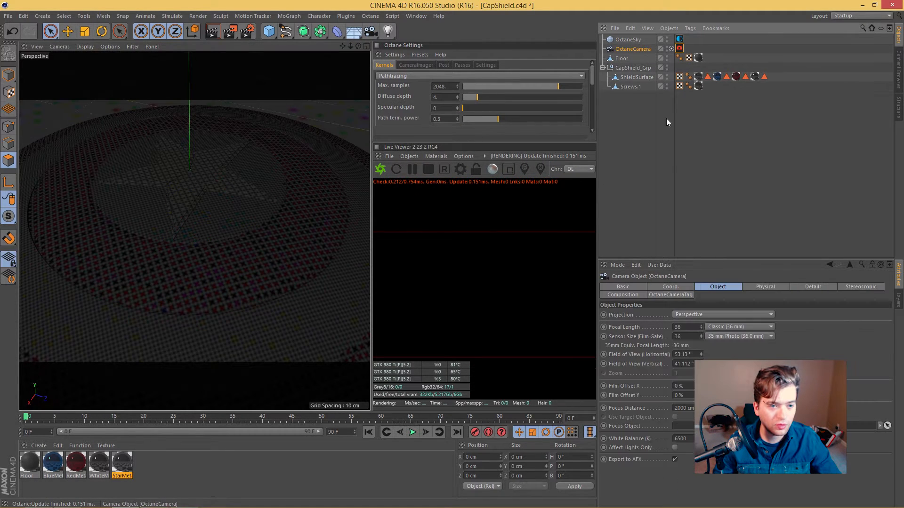
click(717, 327)
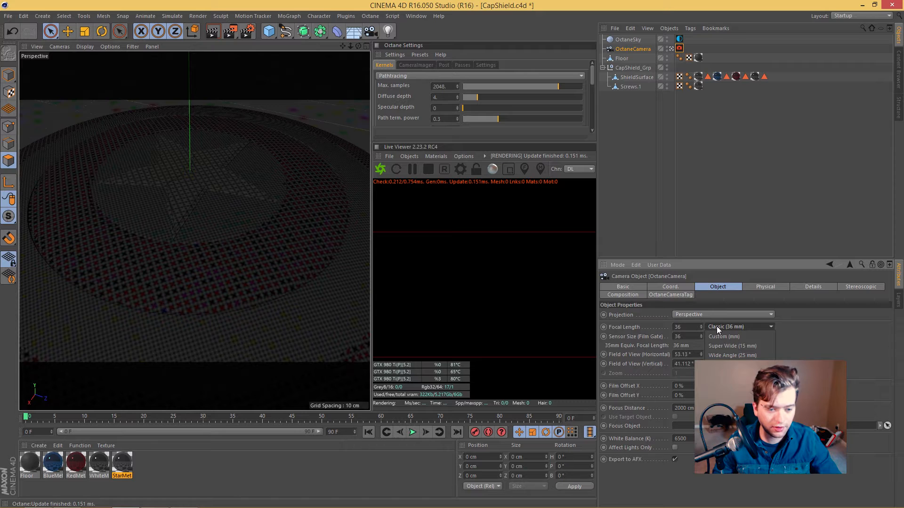
click(691, 327)
drag(686, 327, 641, 324)
text(24)
key(Return)
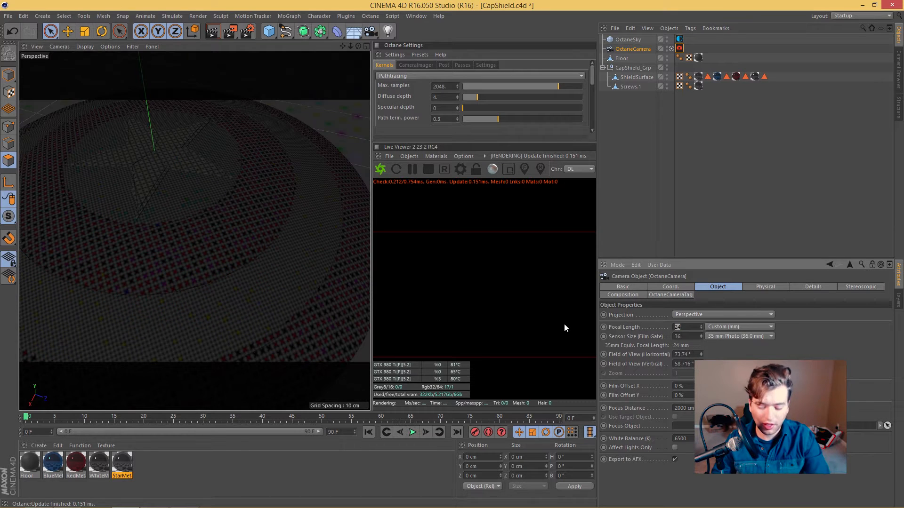
text(55)
key(Return)
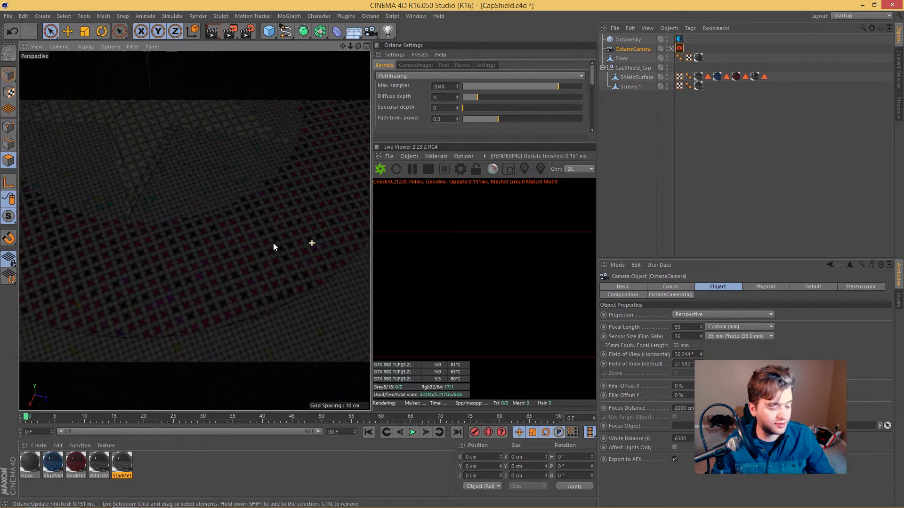
alt+drag(273, 243, 251, 222)
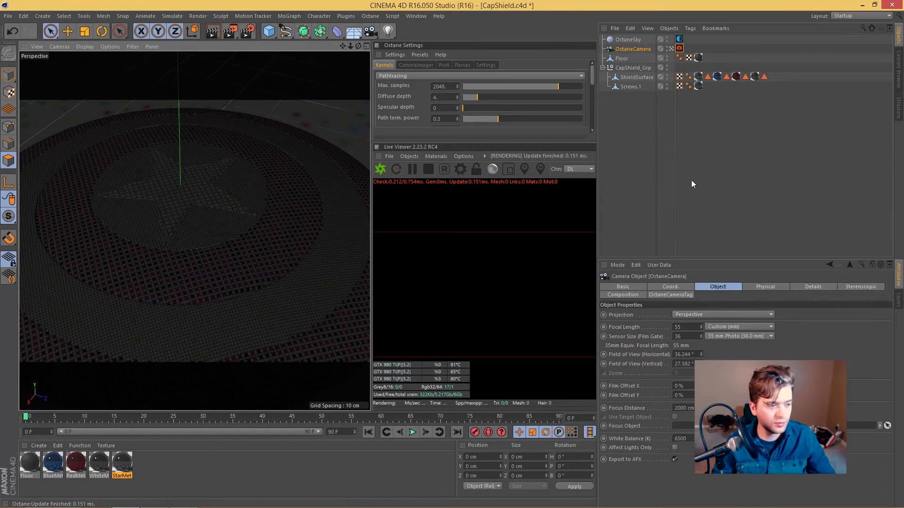
Add a Protection tag to the OctaneCamera and start rendering the scene in the widened Live Viewer
click(696, 162)
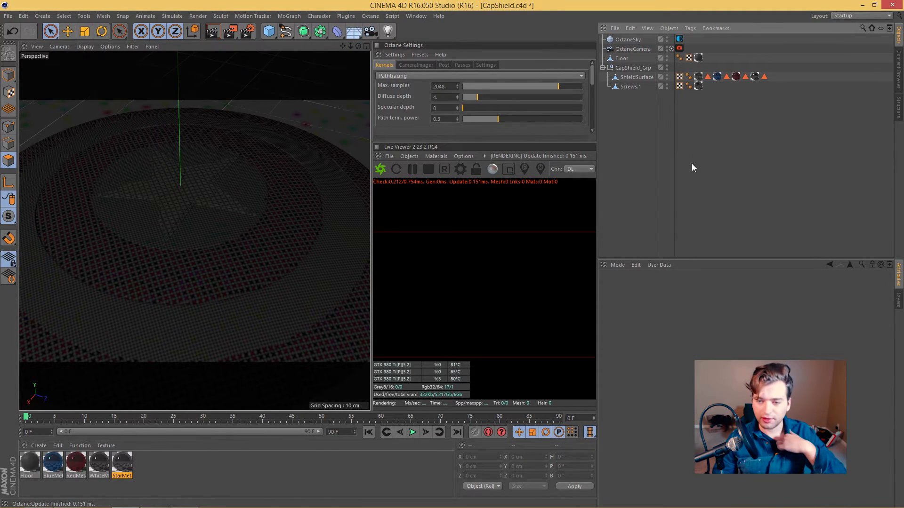
drag(372, 181, 301, 182)
right_click(642, 50)
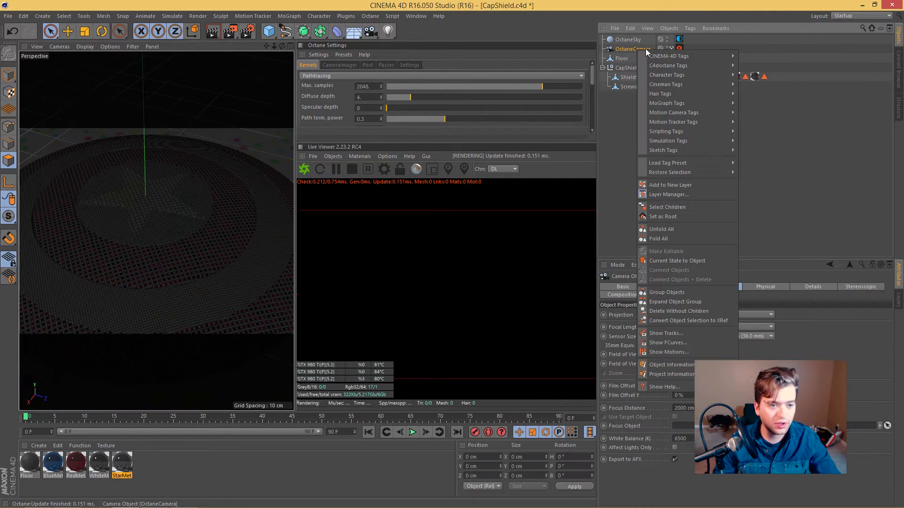
click(758, 204)
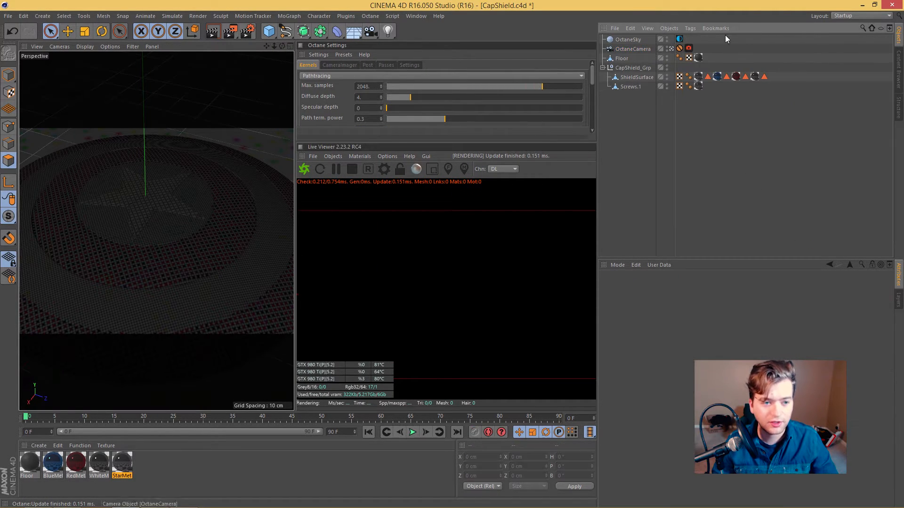
click(303, 170)
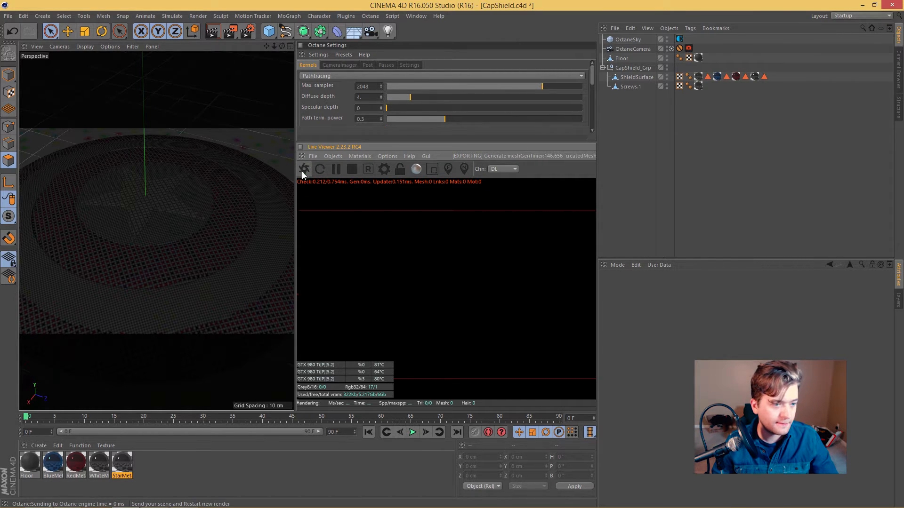
Open the file browser for the OctaneSky's environment image texture and view the Canada_Montreal_Thea folder as large thumbnails
click(679, 39)
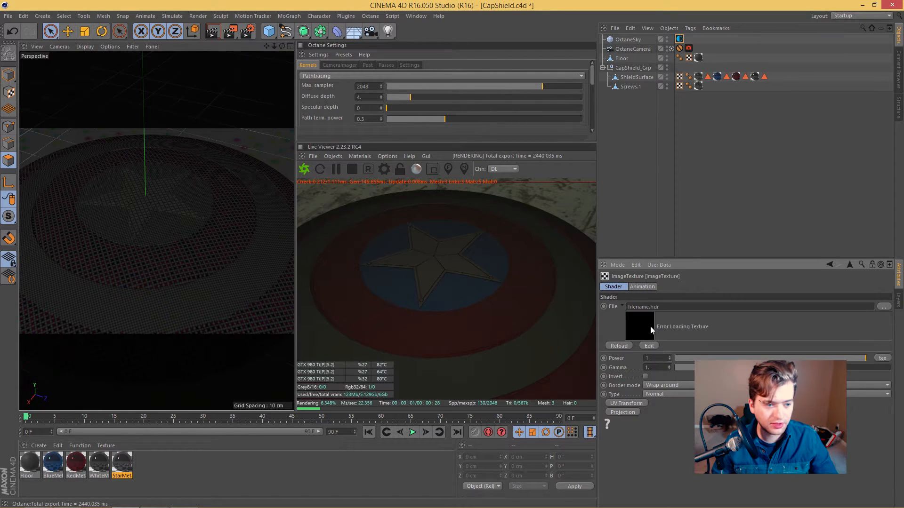
click(884, 306)
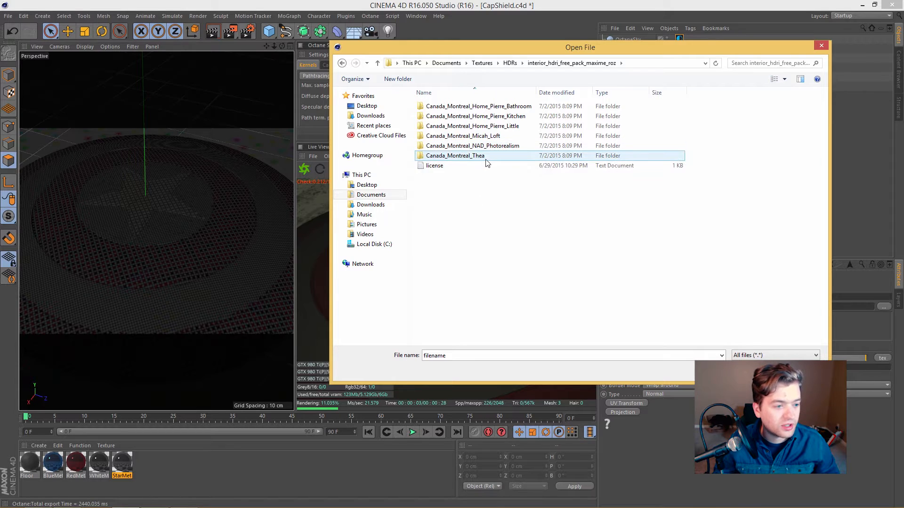
click(486, 161)
click(461, 159)
click(462, 177)
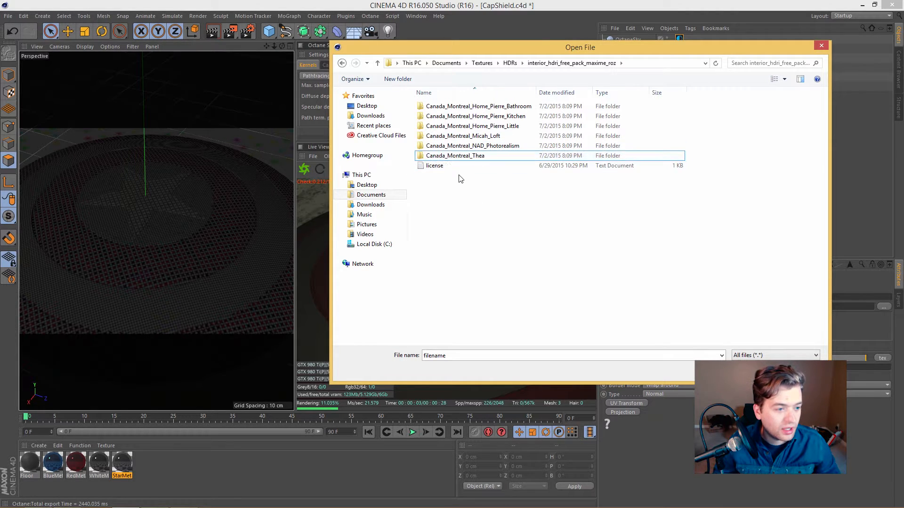
double_click(430, 158)
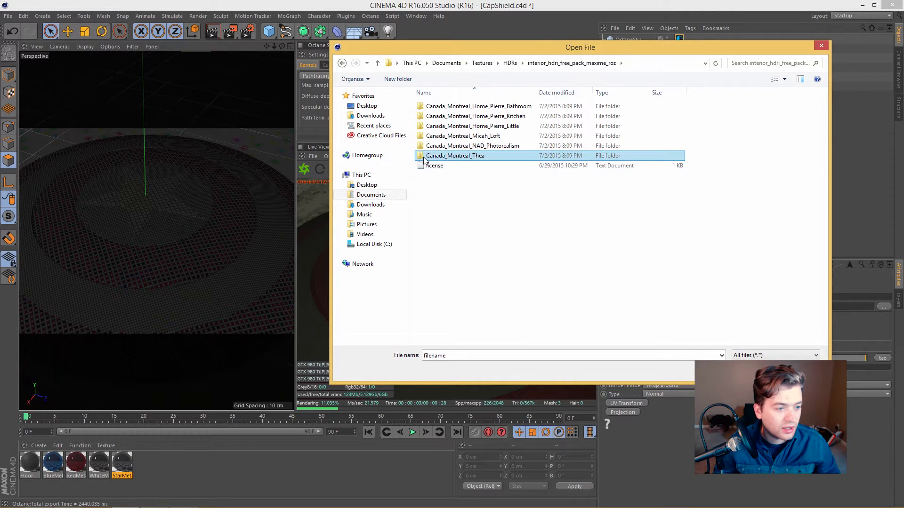
click(784, 79)
click(816, 62)
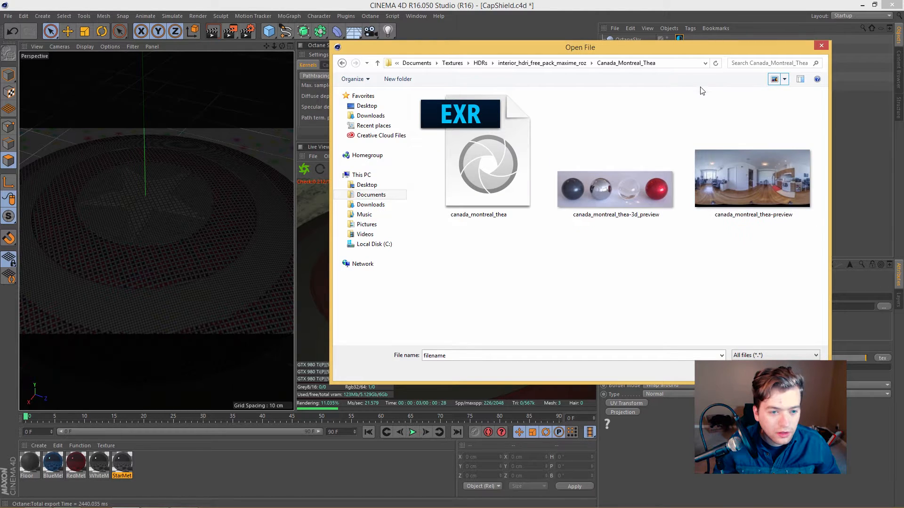
Browse the folders of the interior_hdri_free_pack_maxime_roz collection and compare the preview images of the bathroom, kitchen, little, loft and photorealism HDRIs
click(378, 62)
double_click(454, 111)
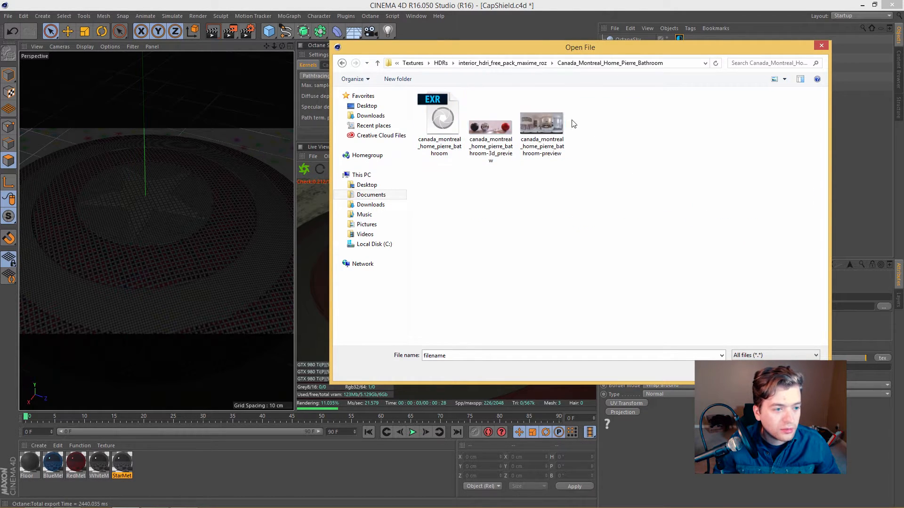
click(377, 62)
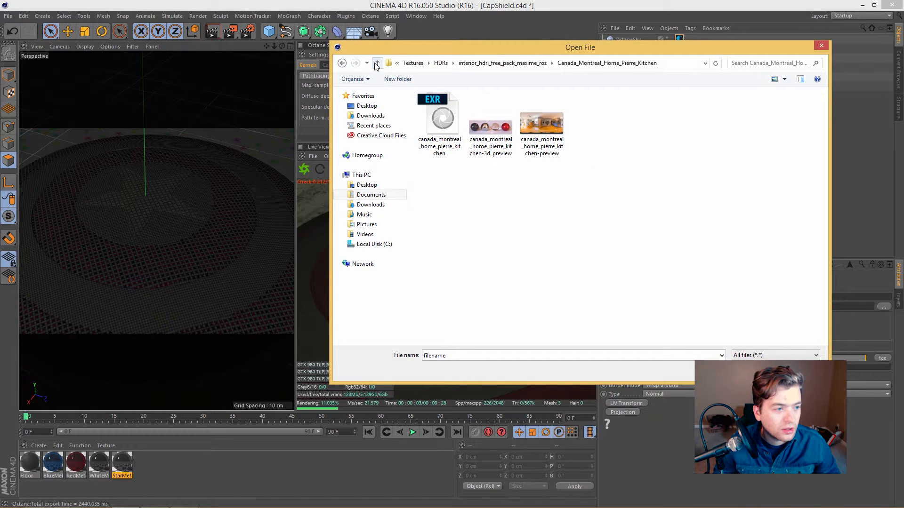
click(377, 63)
double_click(485, 126)
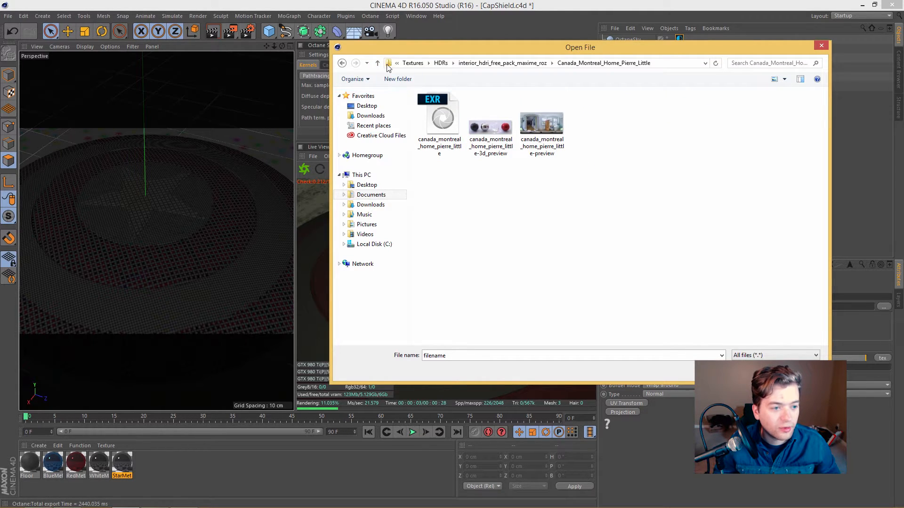
click(377, 64)
double_click(475, 136)
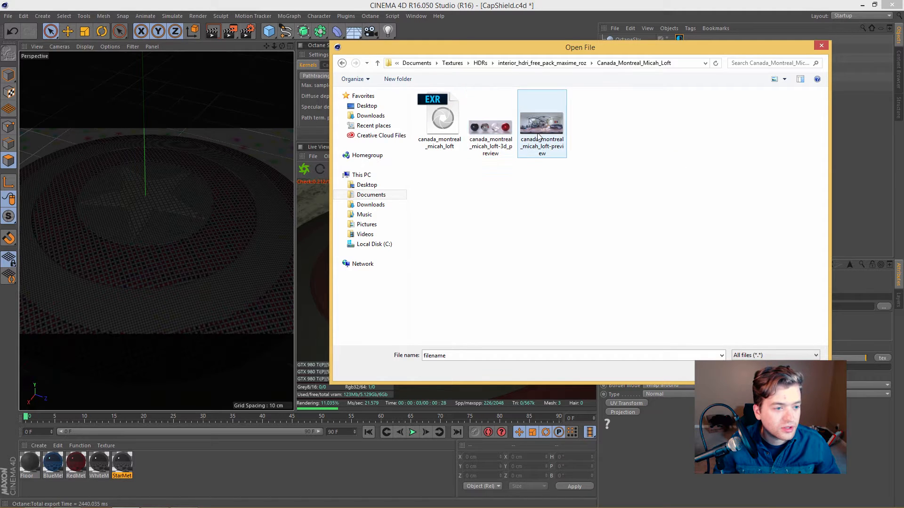
click(377, 63)
double_click(462, 145)
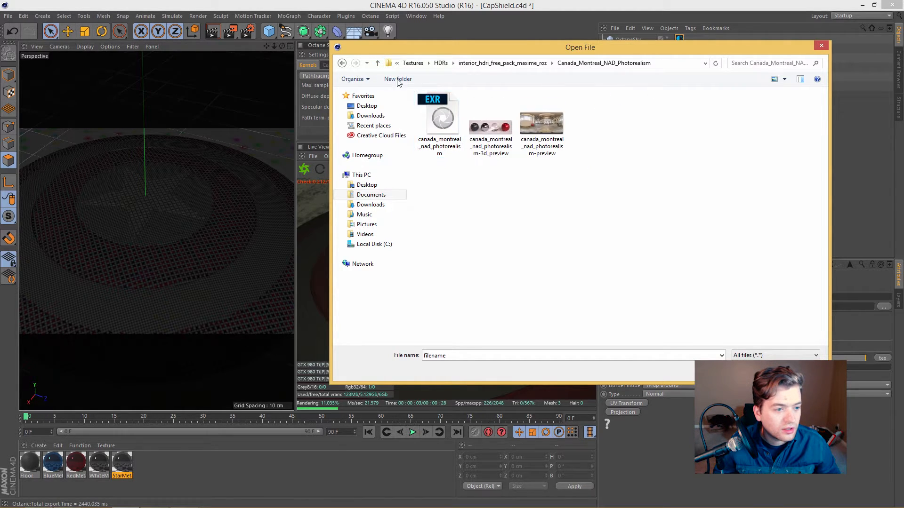
click(377, 64)
Load canada_montreal_micah_loft-preview from the Canada_Montreal_Micah_Loft folder as the OctaneSky's environment image and copy it to the project location
double_click(466, 134)
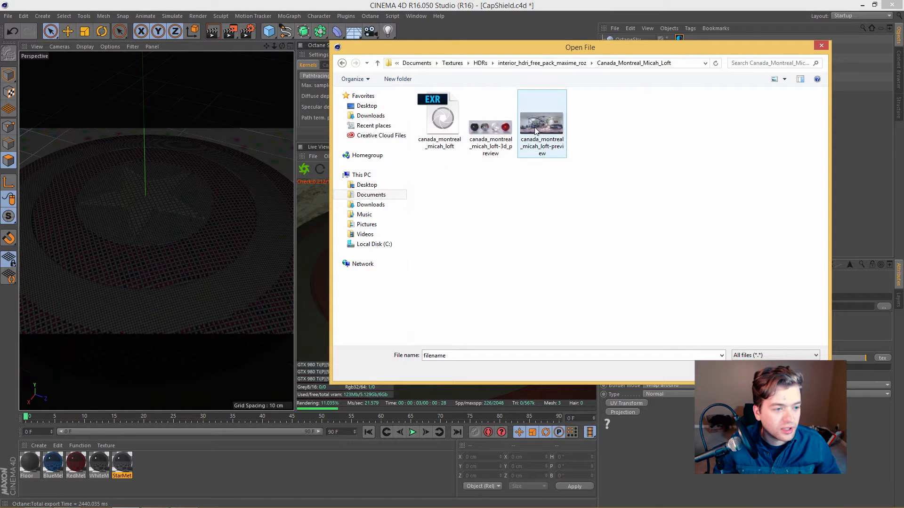
click(541, 123)
double_click(541, 124)
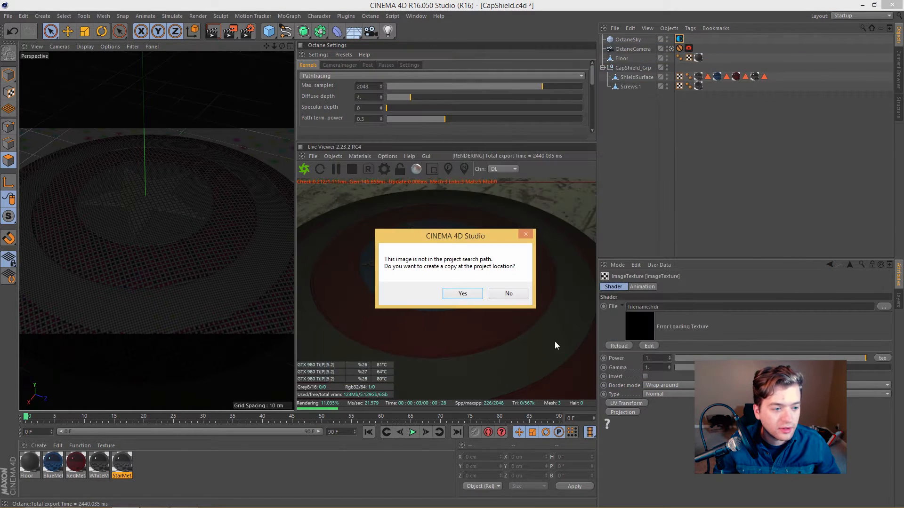
click(463, 294)
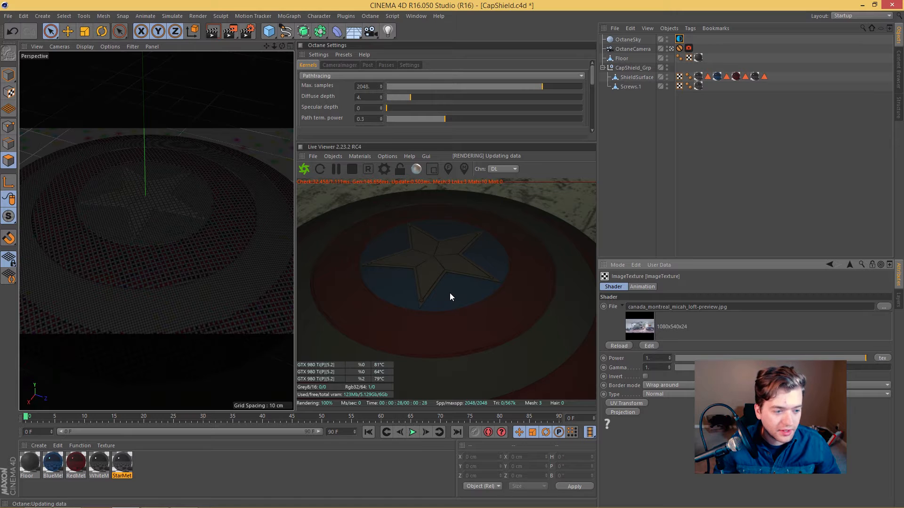
Restart the live render and lower the OctaneSky environment's power to about 0.064
click(319, 169)
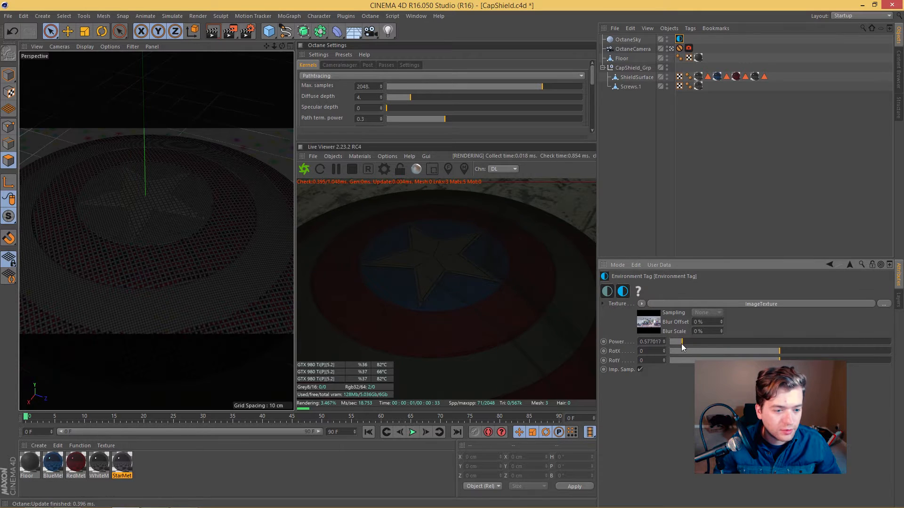
click(683, 343)
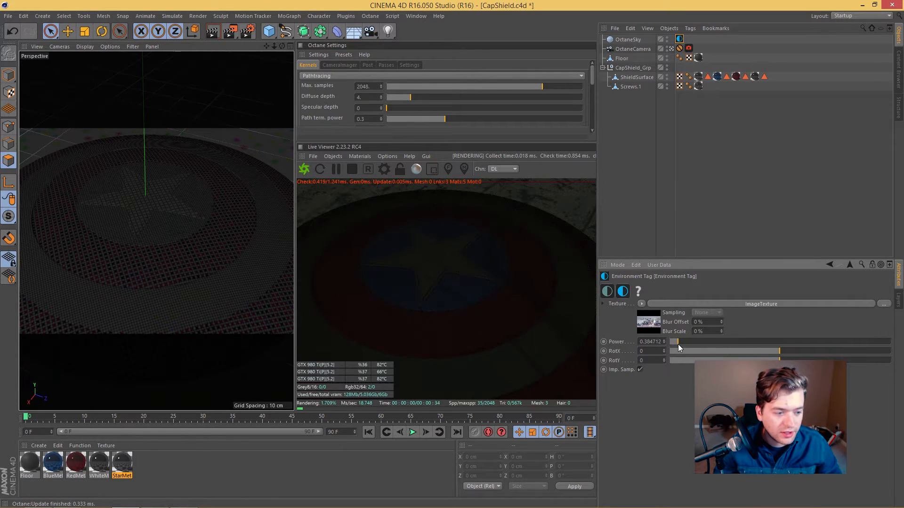
drag(678, 343, 670, 342)
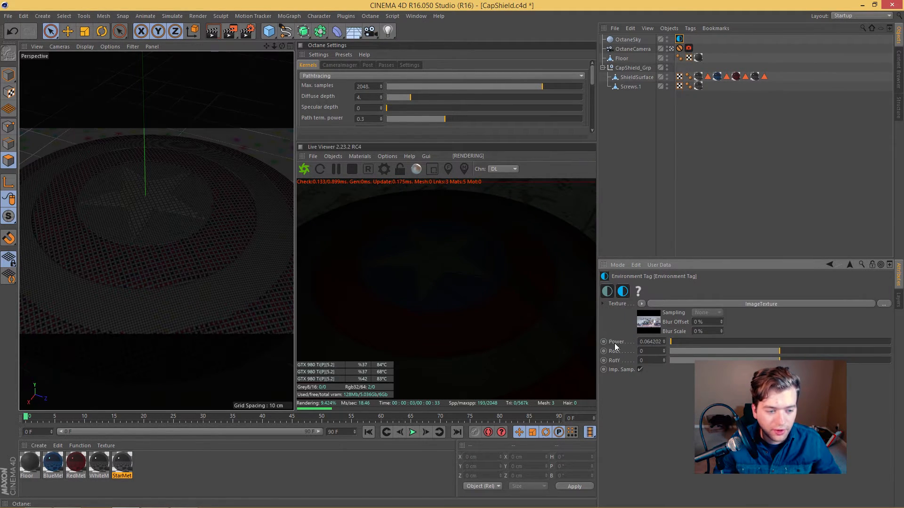
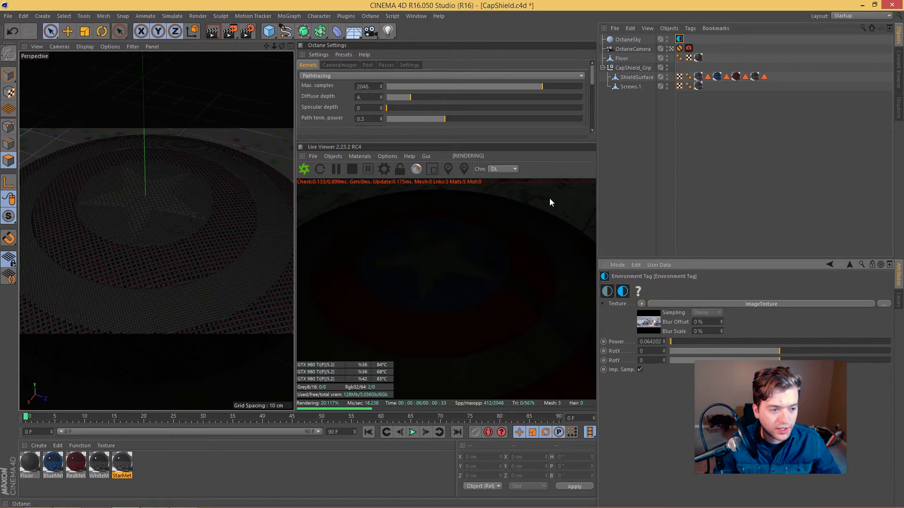
Open the Floor material's specular GW_Grime_001.jpg texture and add an expanded UV Transform to it
double_click(30, 463)
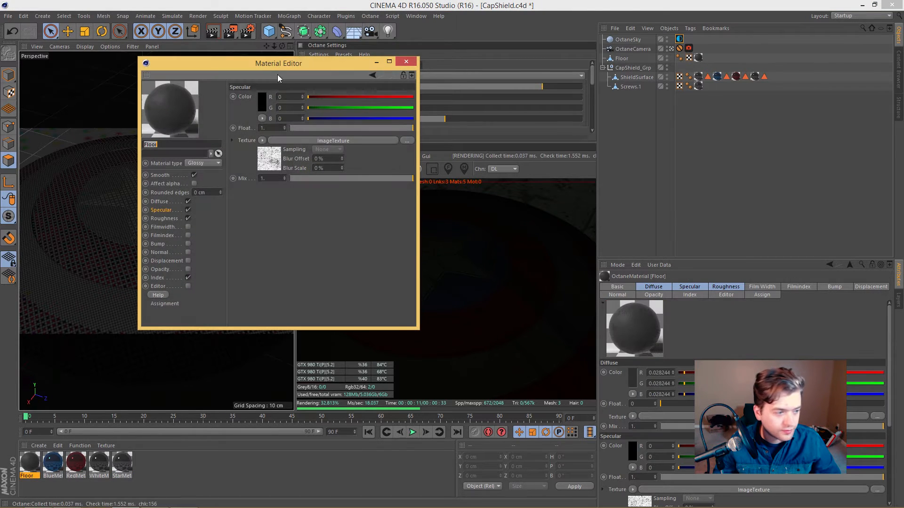
drag(301, 68, 720, 91)
click(690, 181)
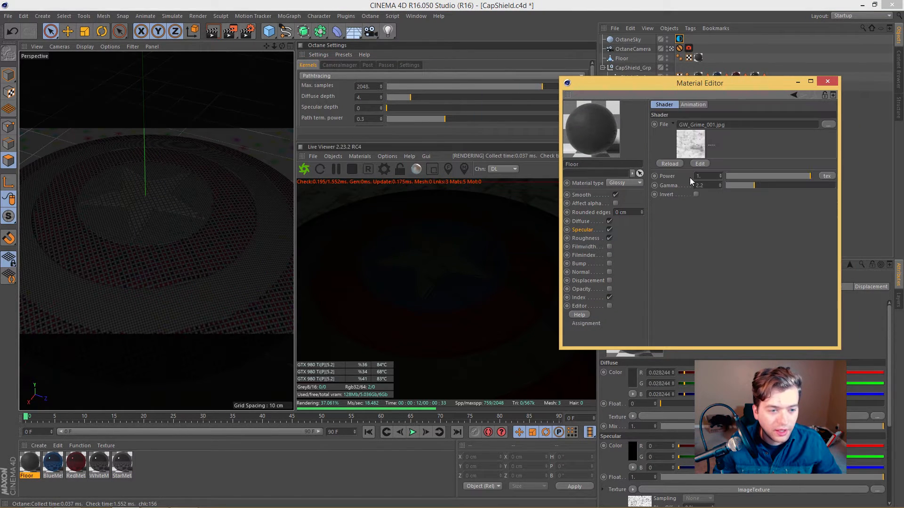
click(680, 222)
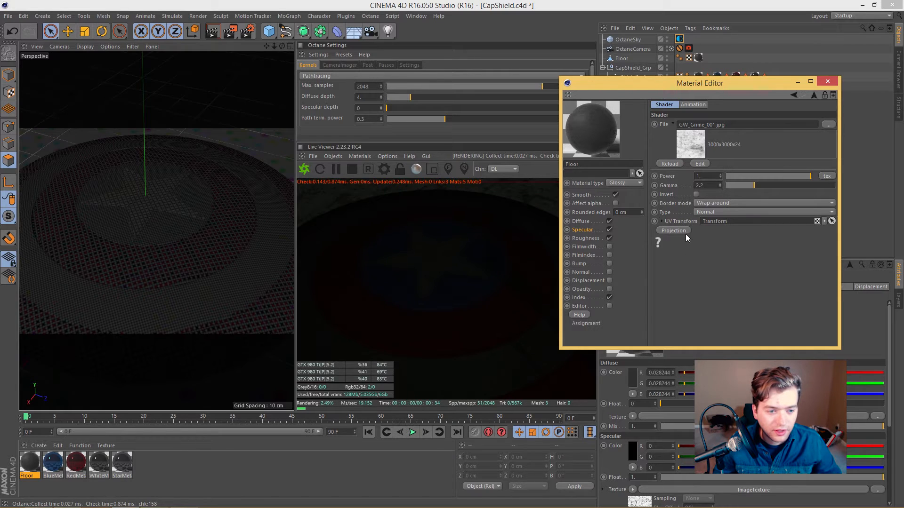
click(661, 222)
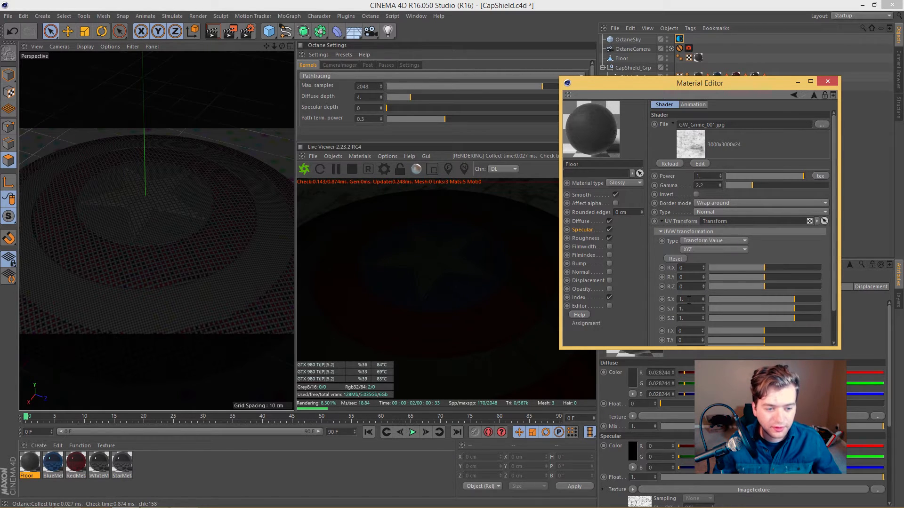
Set the specular grime texture's X, Y and Z scale to 0.3
key(Return)
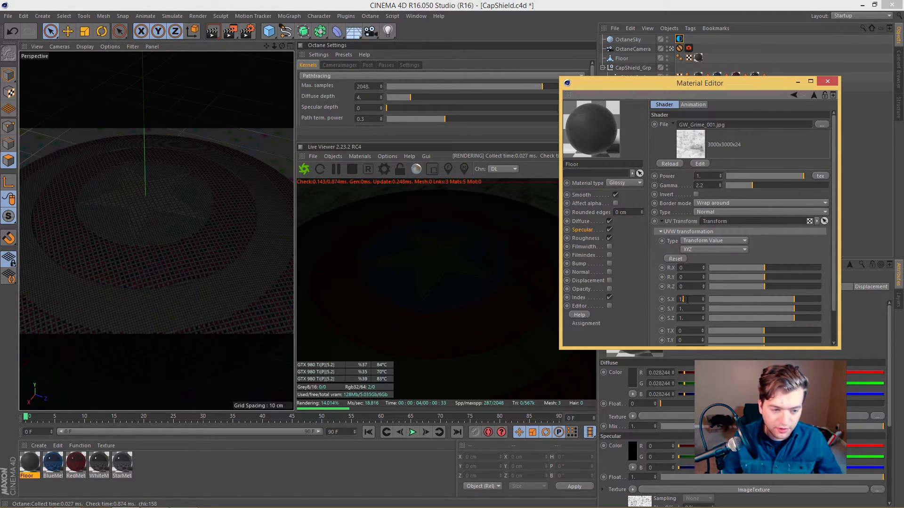
text(.3)
key(Tab)
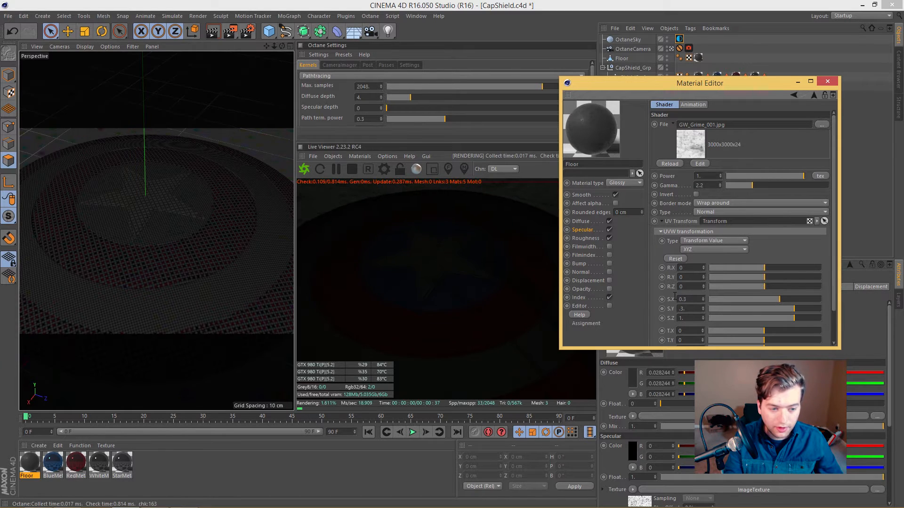
text(0)
key(Tab)
text(.3)
key(Return)
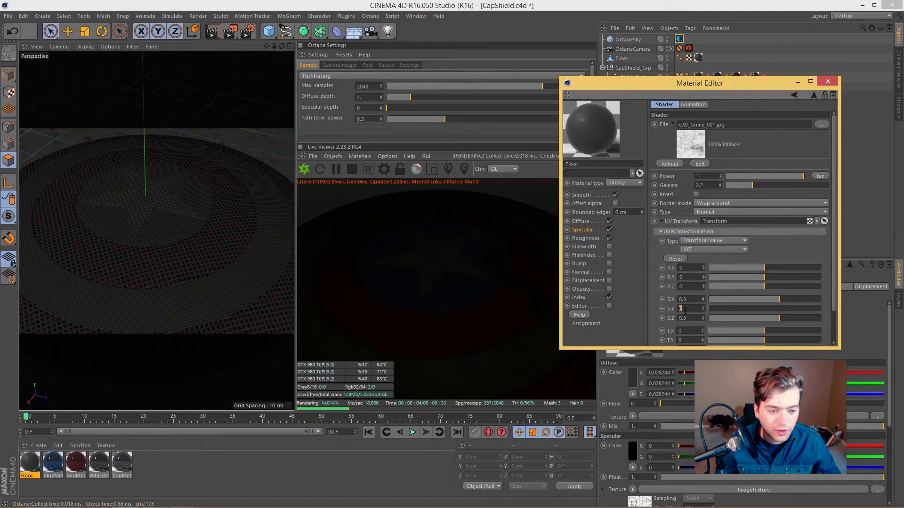
text(.3)
key(Return)
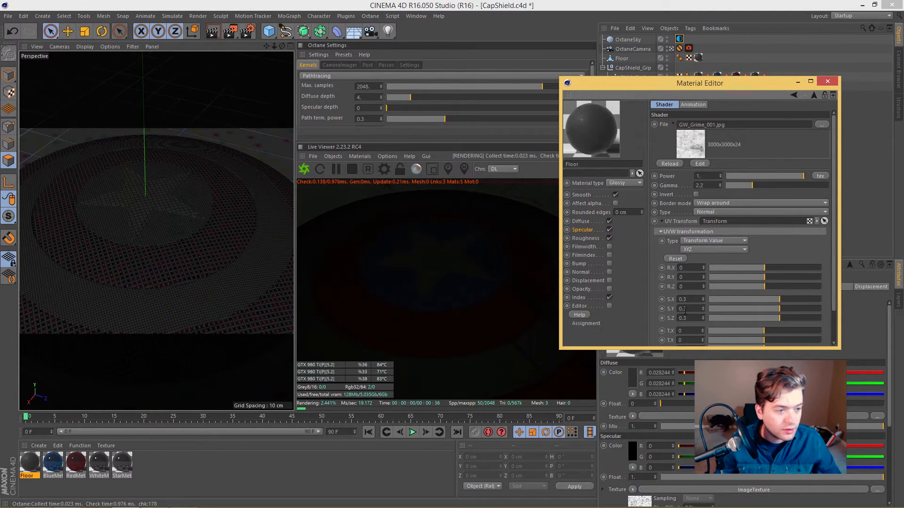
Add a UV Transform with X, Y and Z scale 0.3 to the Floor material's roughness texture and close the Material Editor
click(583, 222)
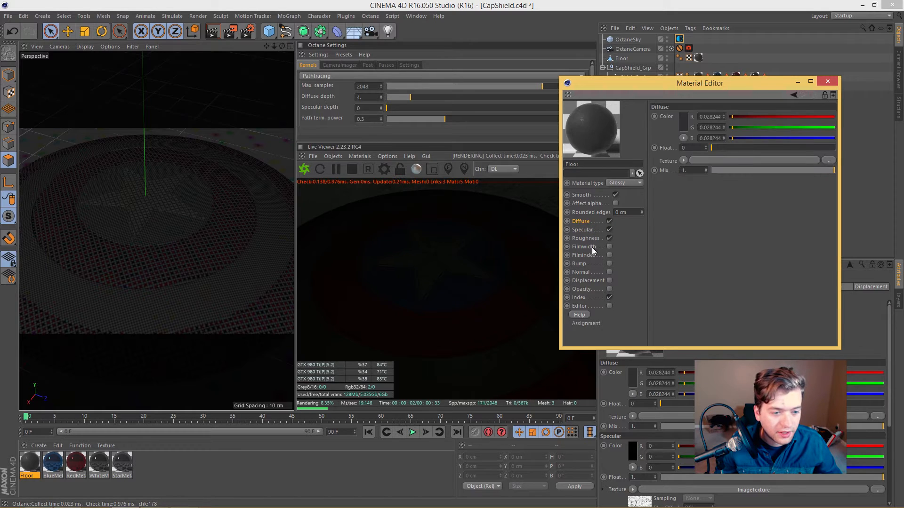
click(585, 238)
click(695, 187)
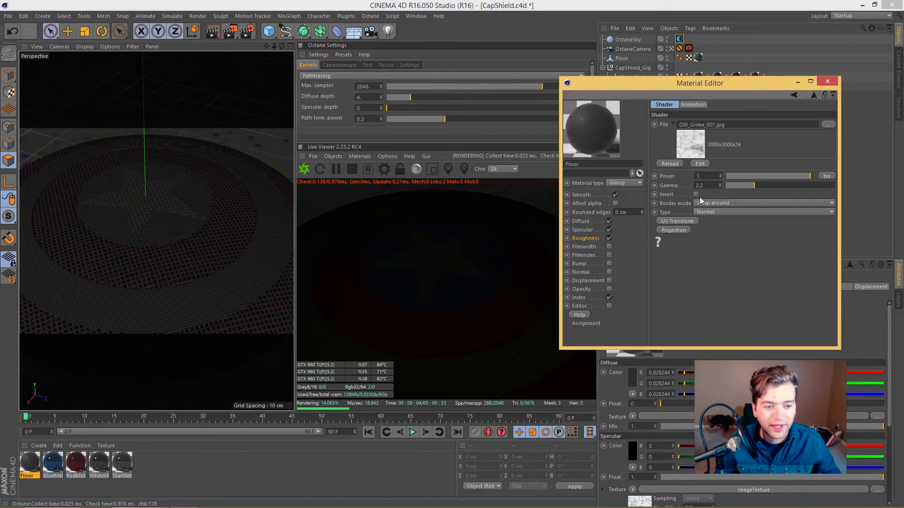
click(665, 220)
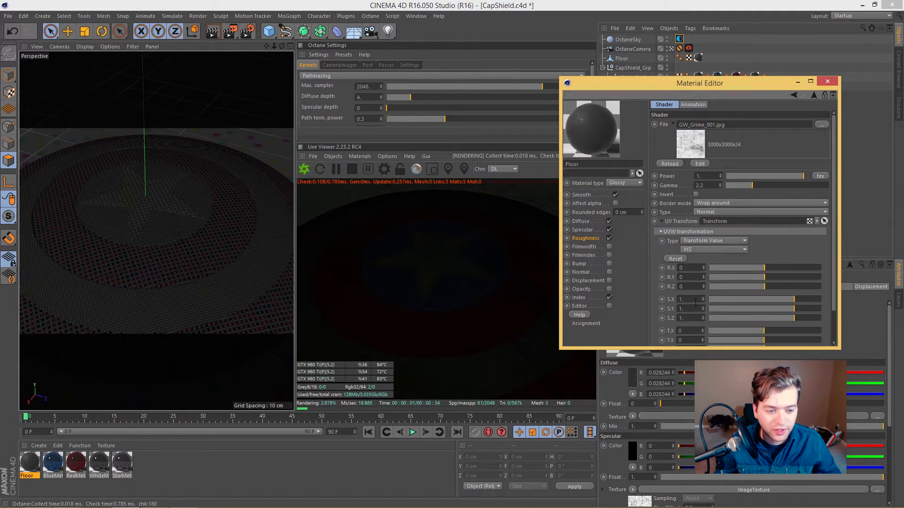
text(0.3)
key(Tab)
text(0.3)
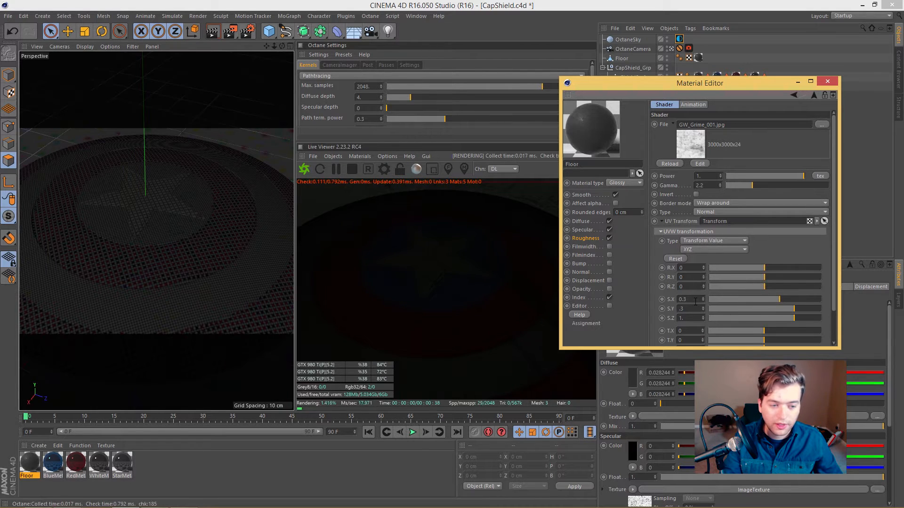
key(Tab)
text(.3)
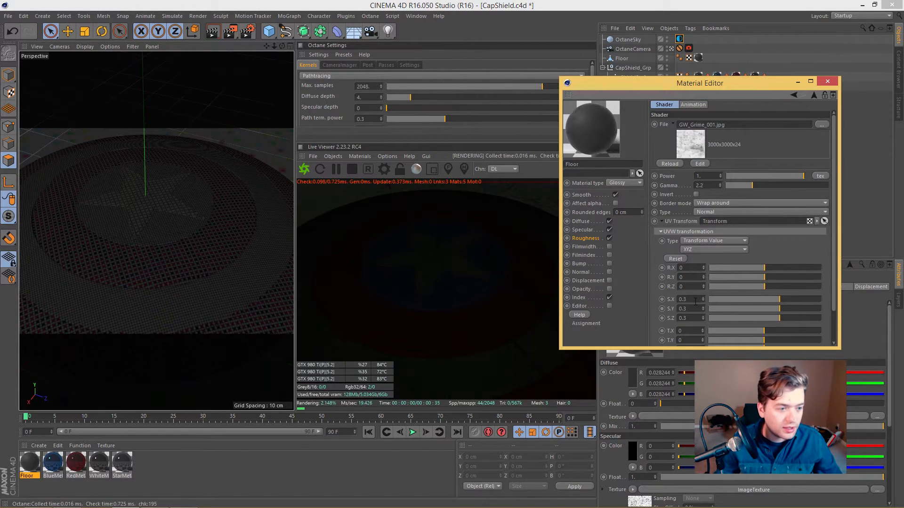
click(827, 81)
Add an Octane Targetted Arealight to the scene and select its OctaneLight object
click(333, 157)
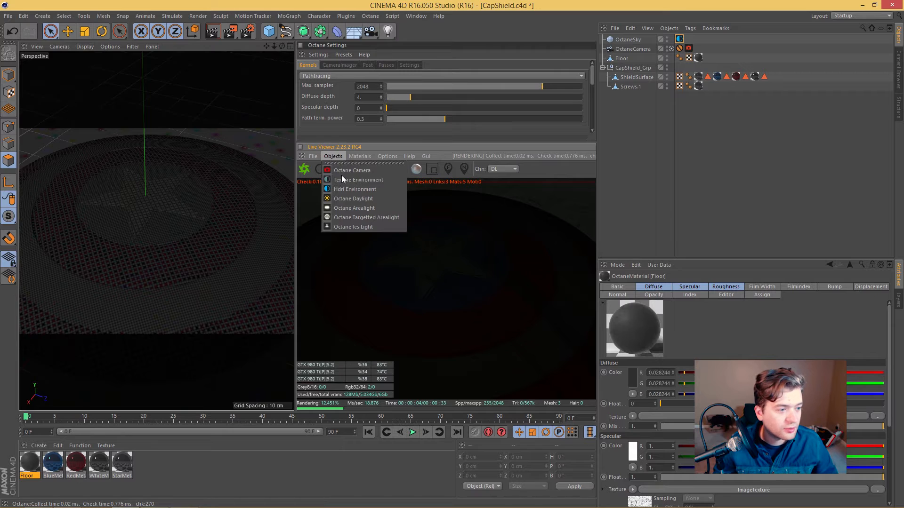
click(346, 216)
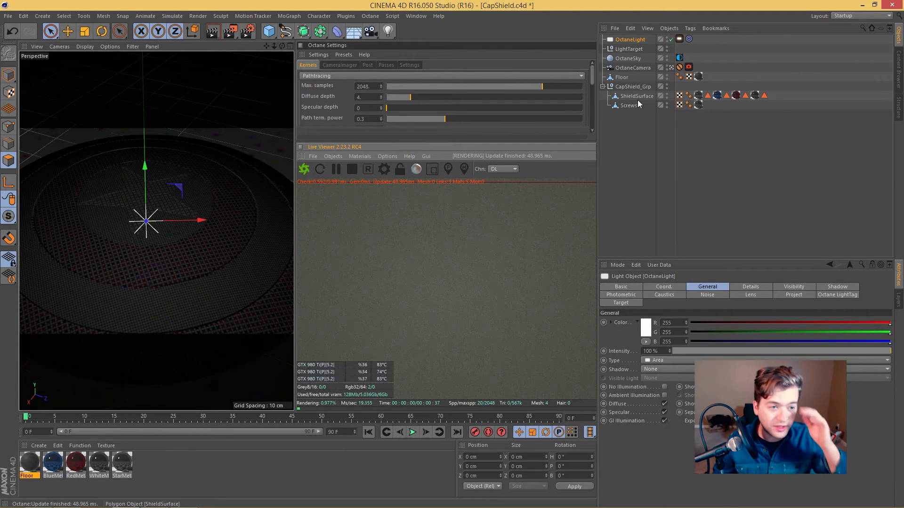
drag(629, 41, 631, 39)
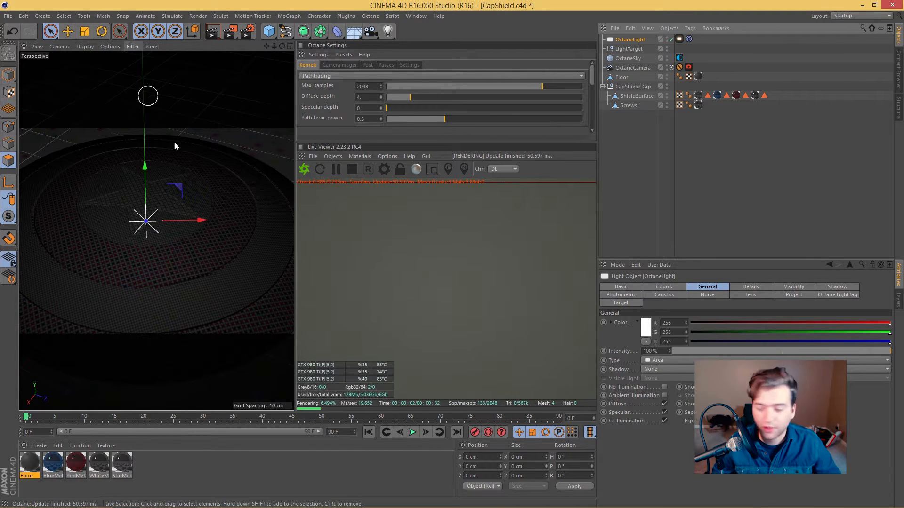
click(672, 68)
alt+drag(157, 222, 211, 226)
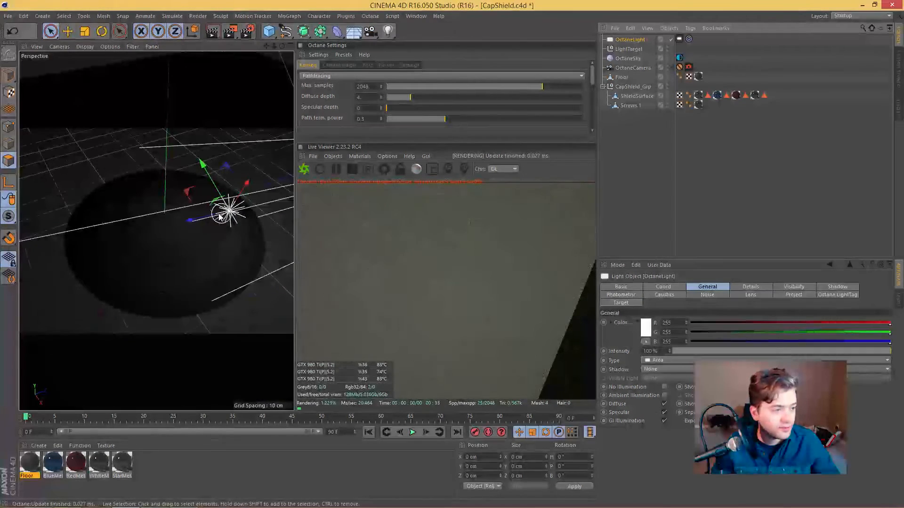
click(671, 67)
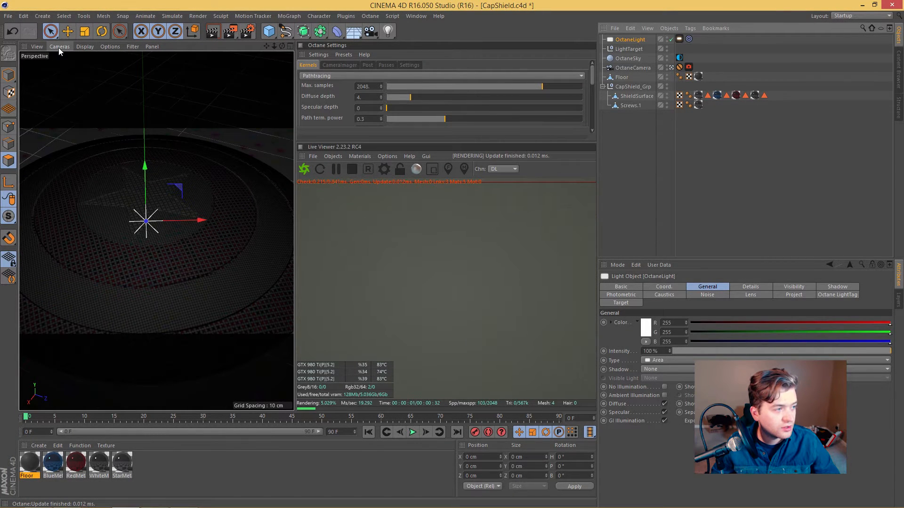
Switch the perspective viewport to the Default Camera and frame the shield, light and OctaneCamera from farther away
click(107, 48)
mouse_move(69, 50)
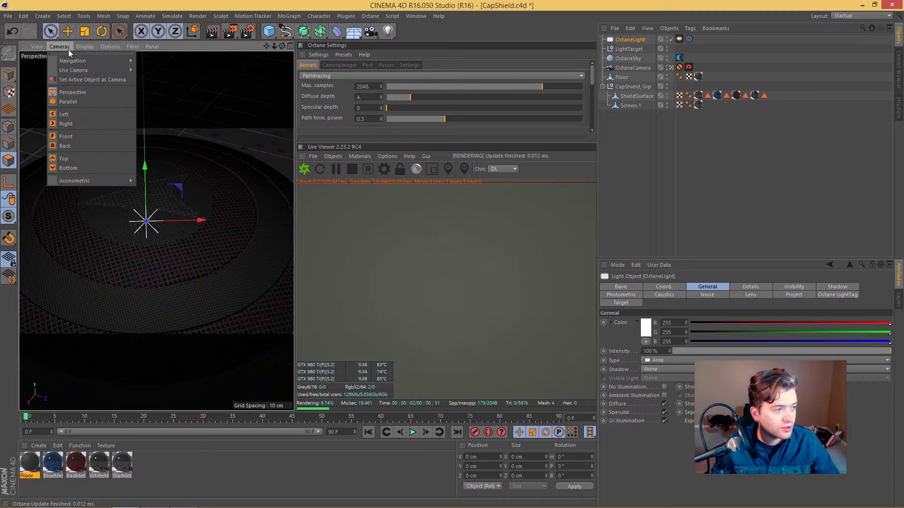
mouse_move(75, 72)
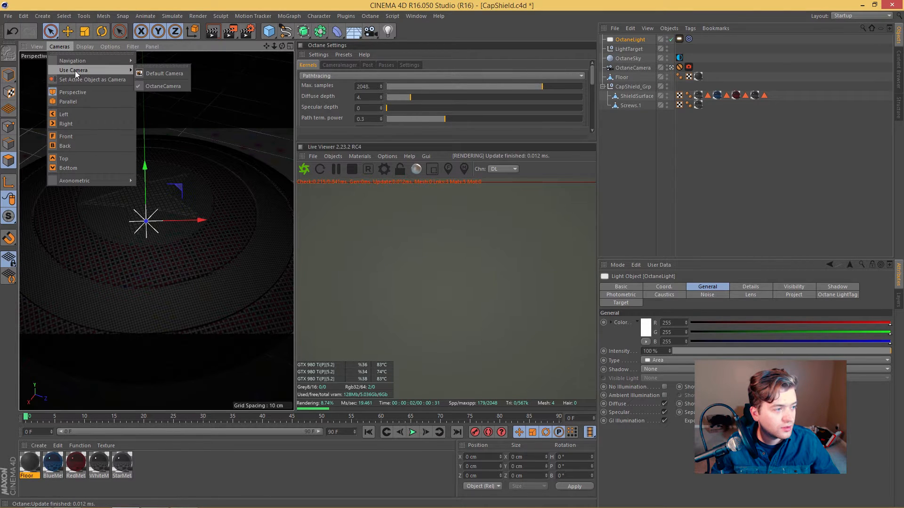
click(155, 73)
alt+drag(170, 86, 197, 196)
alt+right_drag(225, 202, 178, 218)
alt+drag(178, 219, 170, 226)
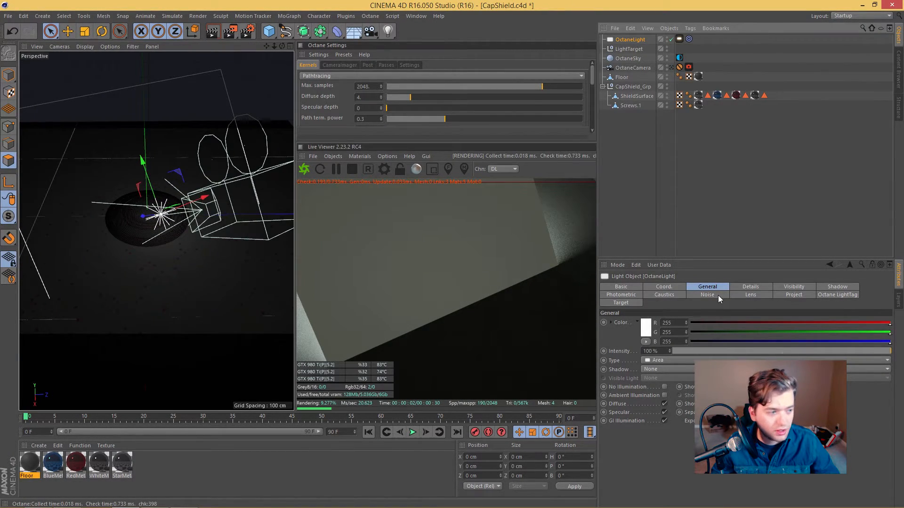
Set the OctaneLight's area size to 60 cm in X and Y and move it up and away from the shield
click(755, 288)
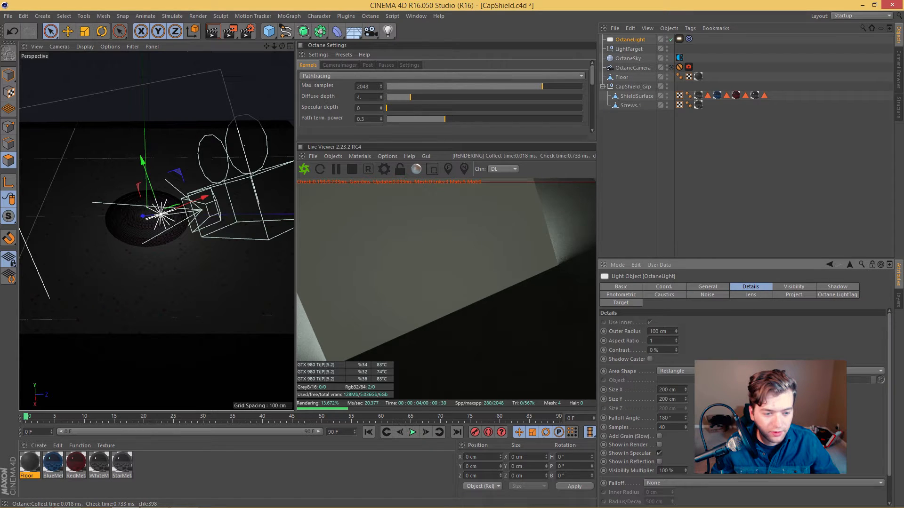
click(667, 390)
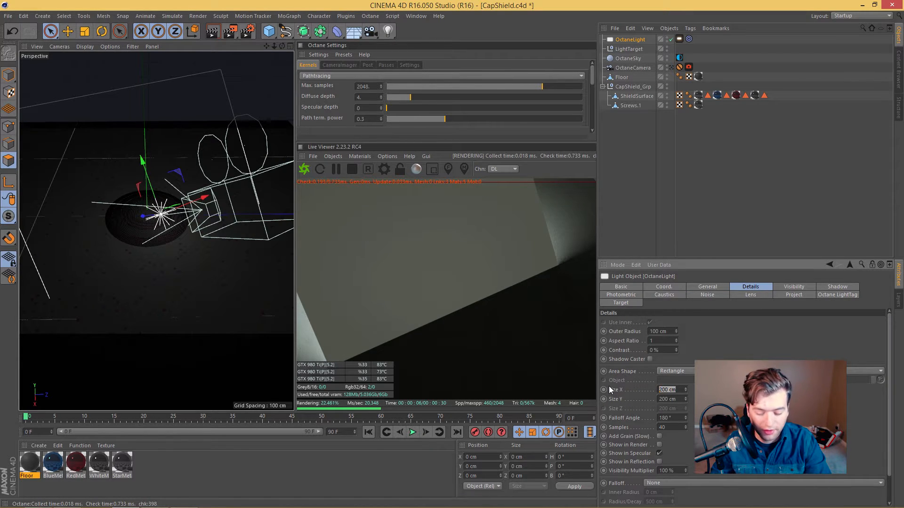
text(60)
key(Return)
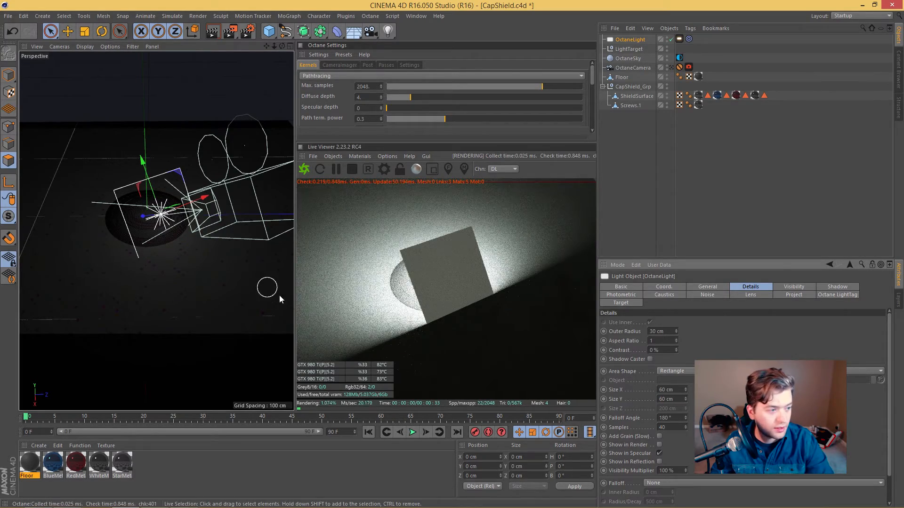
drag(183, 178, 278, 83)
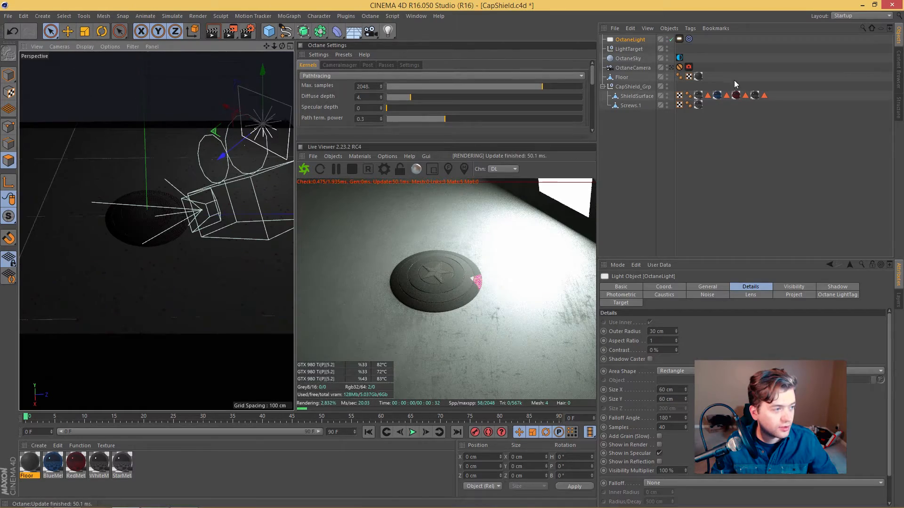
Look through the original OctaneCamera and set the BlueMetal material's roughness to about 0.226
click(671, 68)
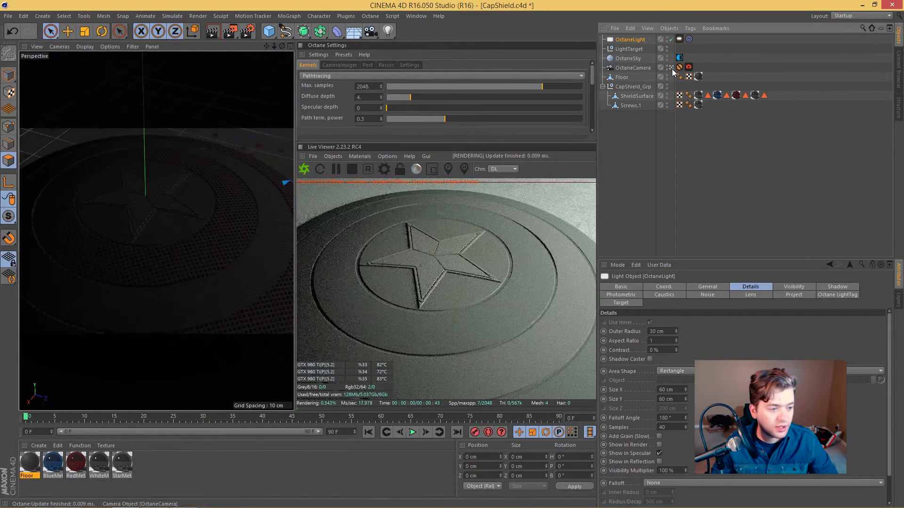
double_click(55, 462)
drag(286, 69, 717, 120)
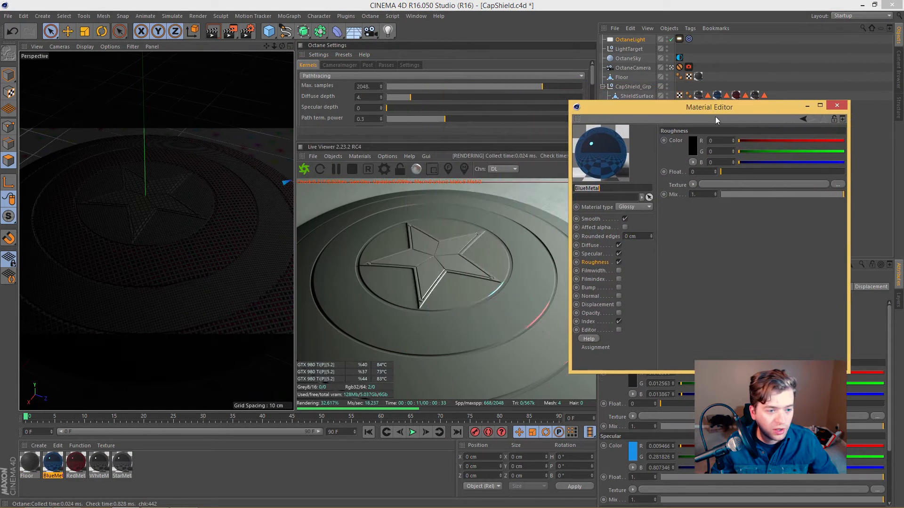
click(602, 254)
click(597, 262)
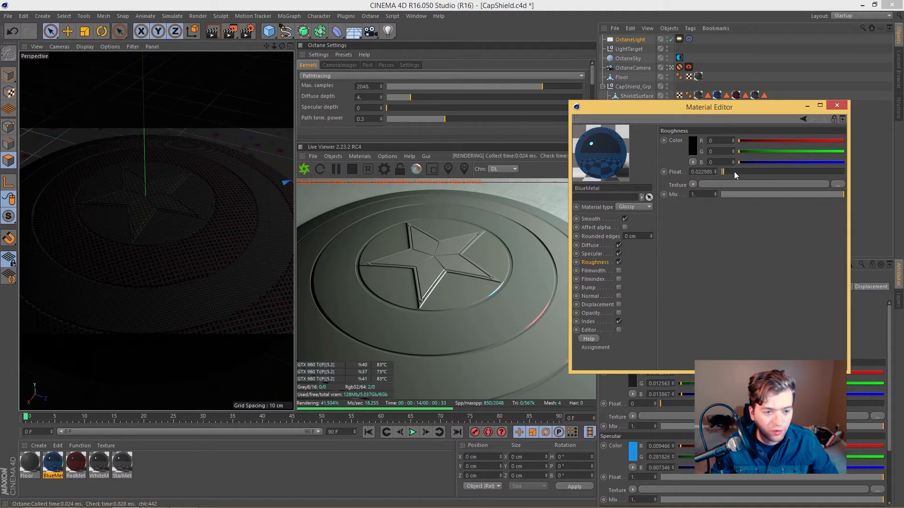
mouse_move(748, 172)
mouse_down()
mouse_move(792, 171)
mouse_move(748, 173)
mouse_up()
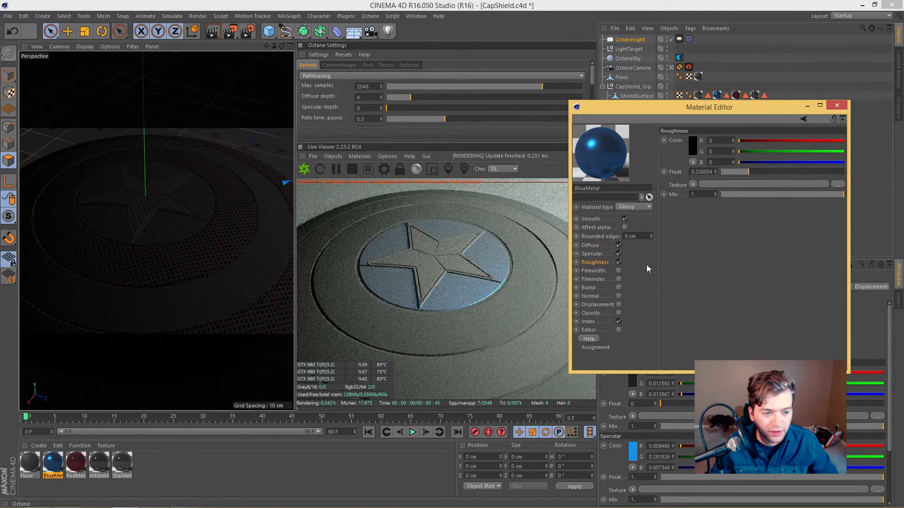
Increase the RedMetal material's roughness and set the StarMetal material's roughness to about 0.395
click(77, 466)
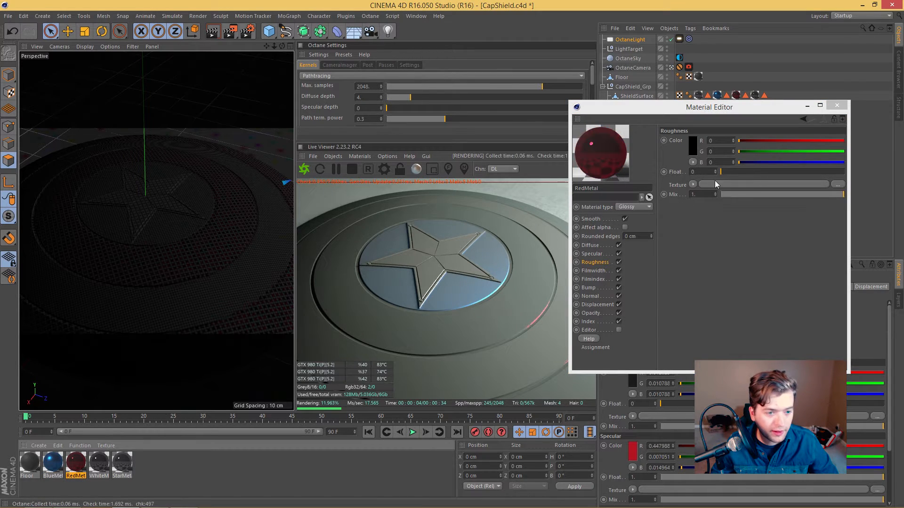
click(745, 172)
drag(746, 171, 771, 172)
click(122, 464)
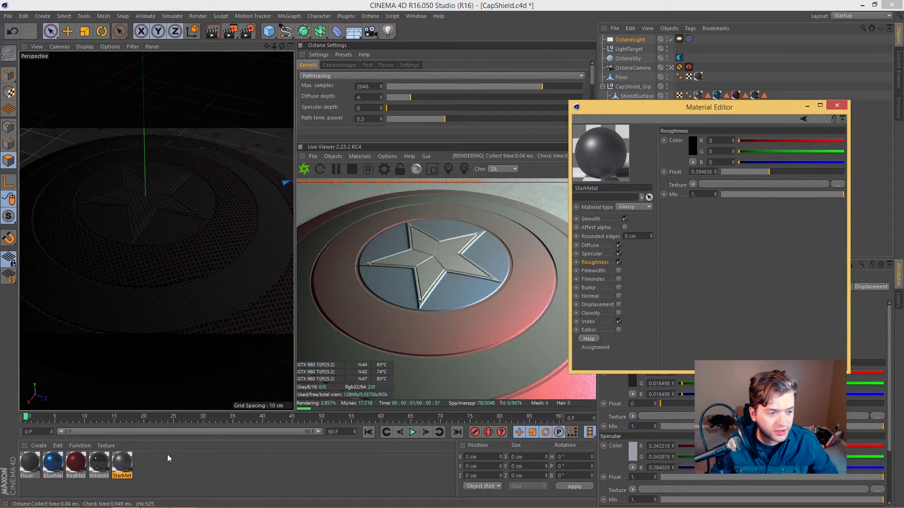
click(168, 458)
Lower the power in the OctaneLight's light tag to about 2.32
drag(742, 112, 283, 69)
click(679, 40)
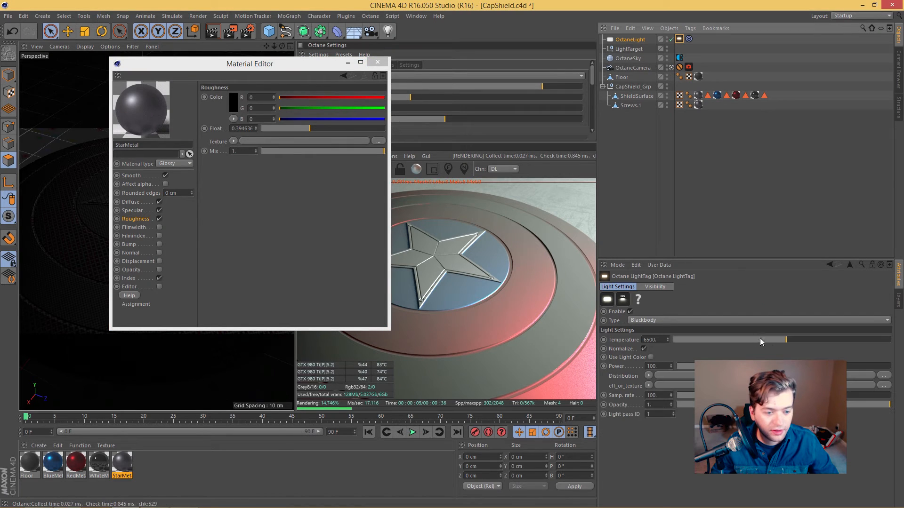
click(754, 366)
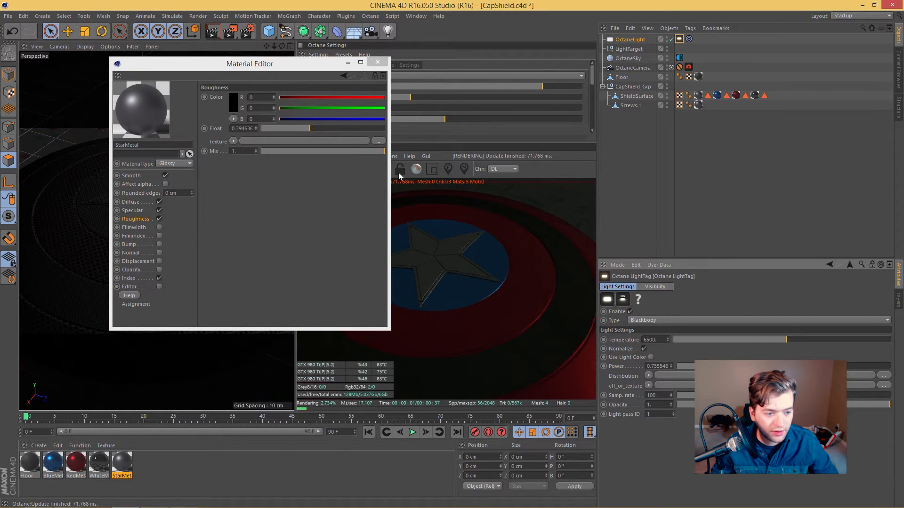
Load RadialBrush.jpg as an Octane ImageTexture in the StarMetal material's Specular channel
drag(228, 67, 671, 73)
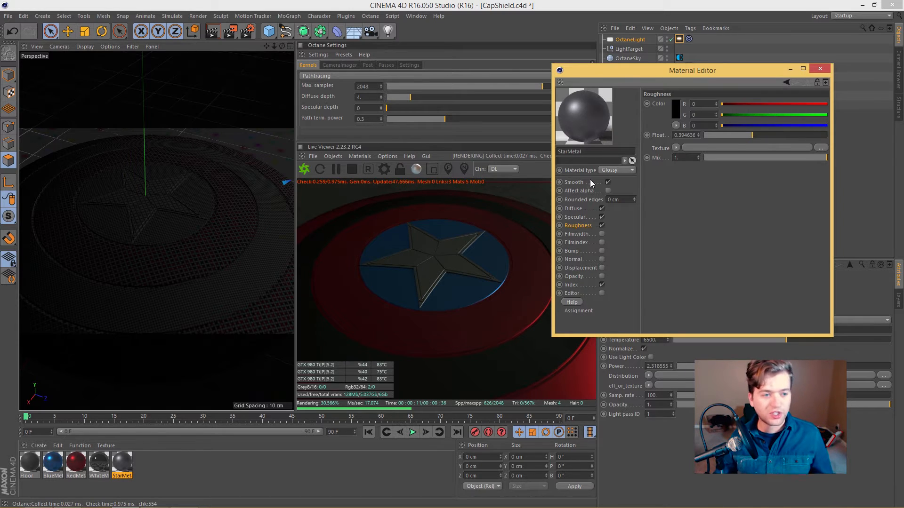
click(583, 217)
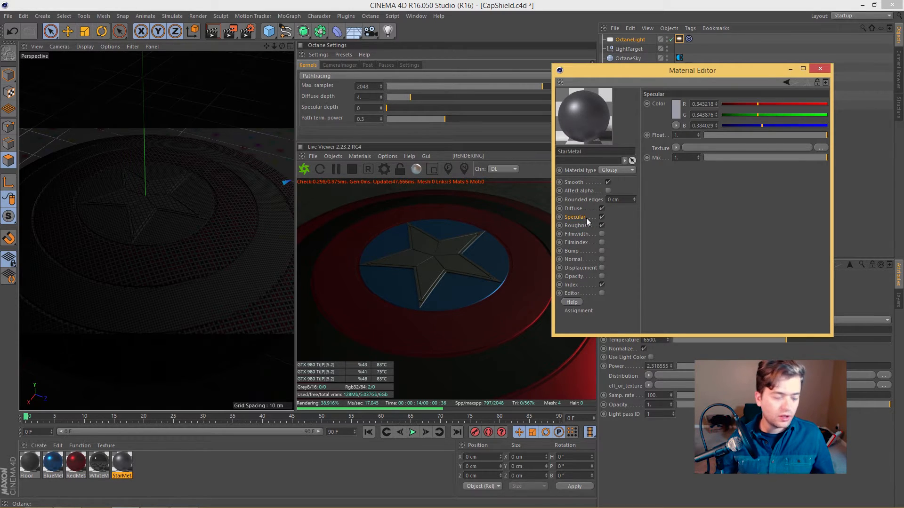
click(676, 148)
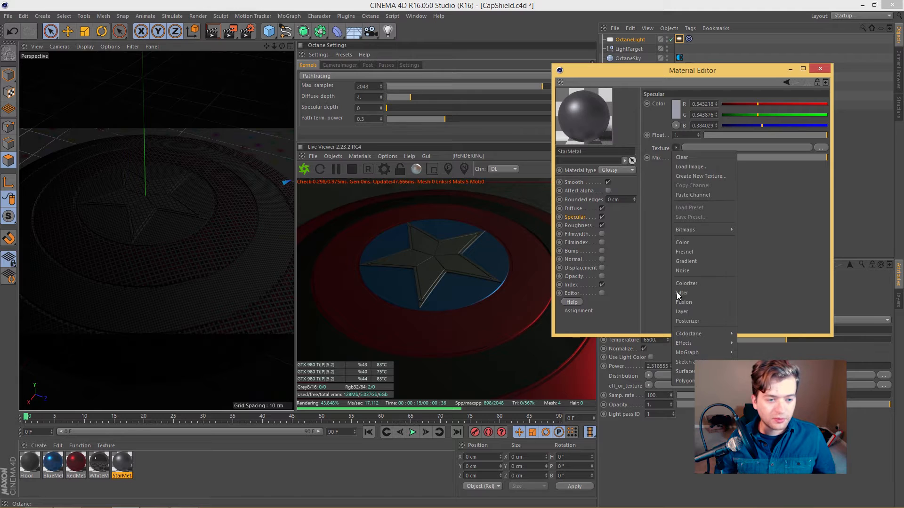
mouse_move(693, 333)
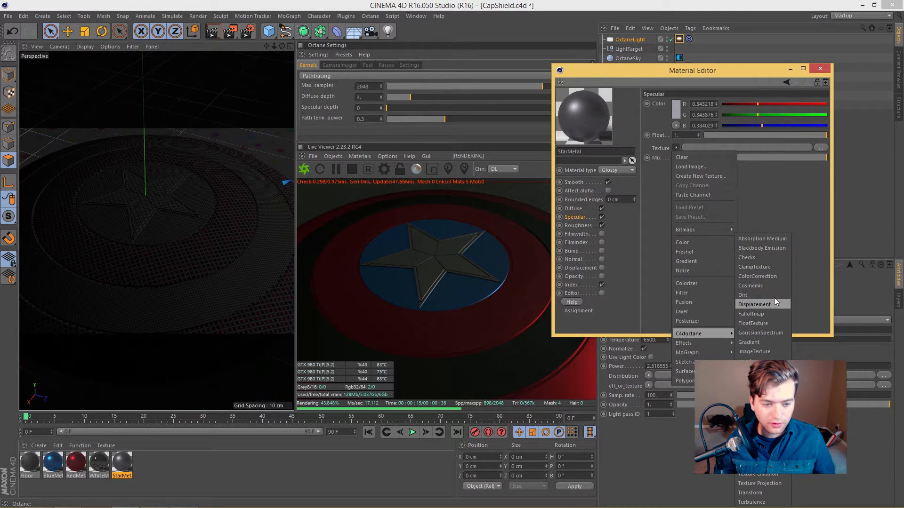
click(759, 352)
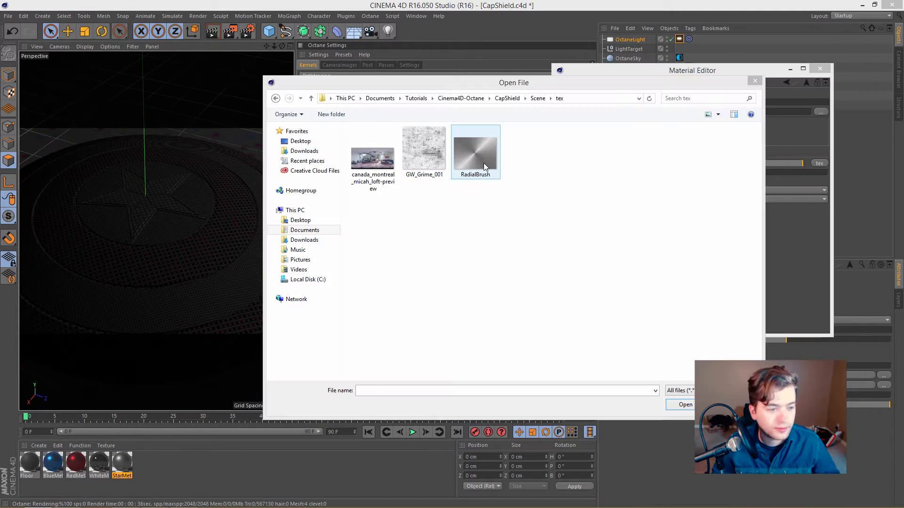
click(484, 163)
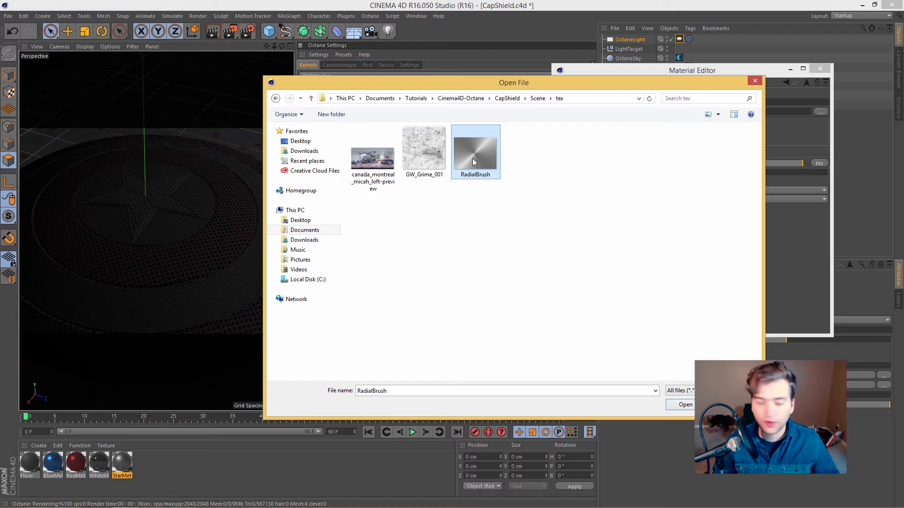
click(682, 405)
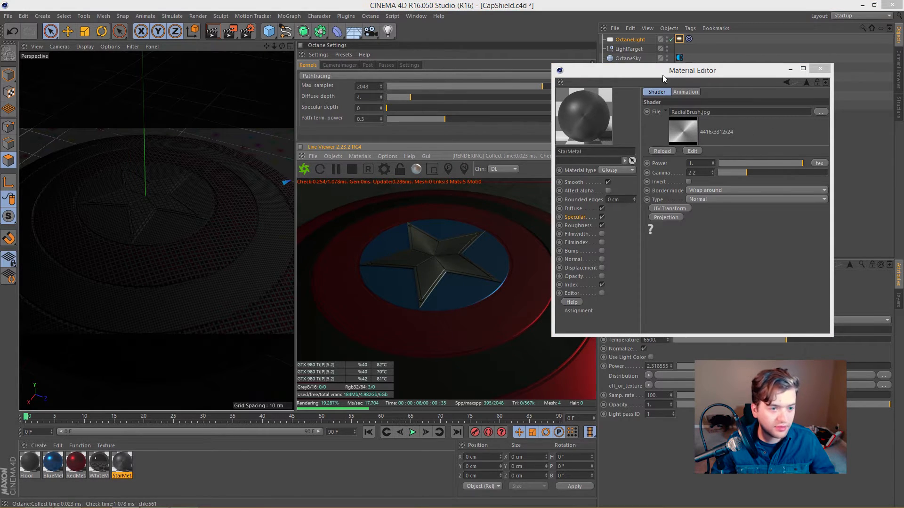
Add a second OctaneCamera, place it directly below OctaneSky in the object list, and look through it
drag(662, 75, 744, 147)
click(679, 67)
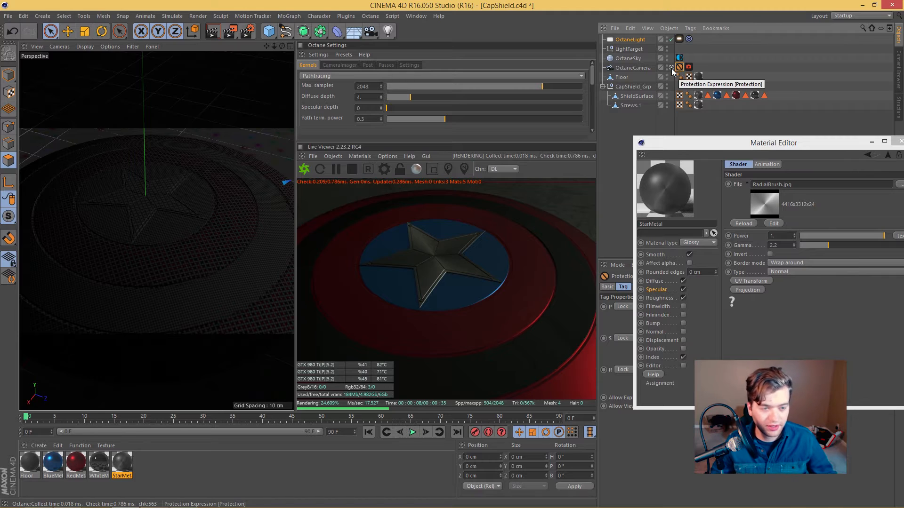
drag(721, 150, 639, 146)
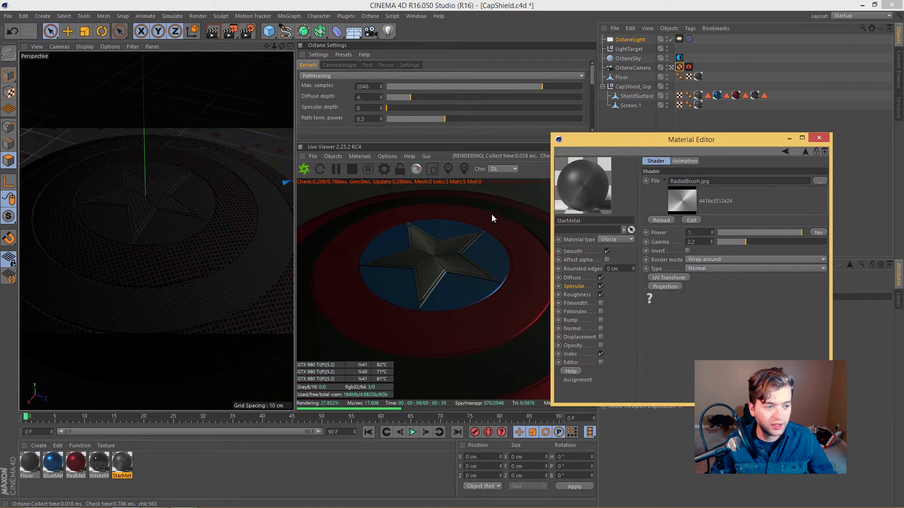
click(332, 156)
click(340, 170)
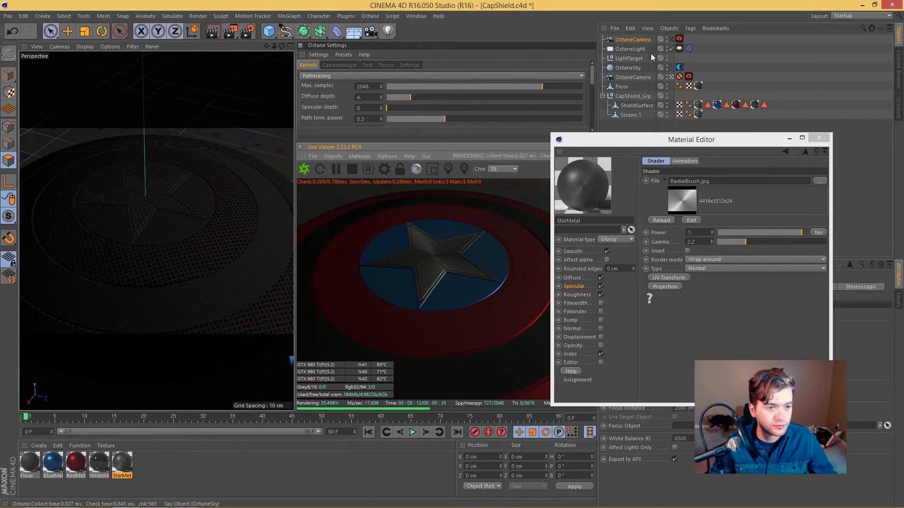
drag(640, 41, 642, 73)
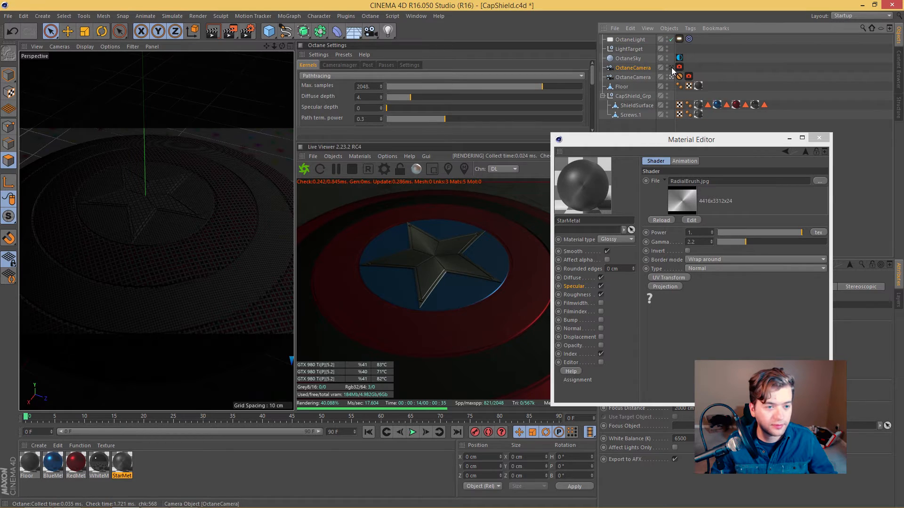
click(672, 68)
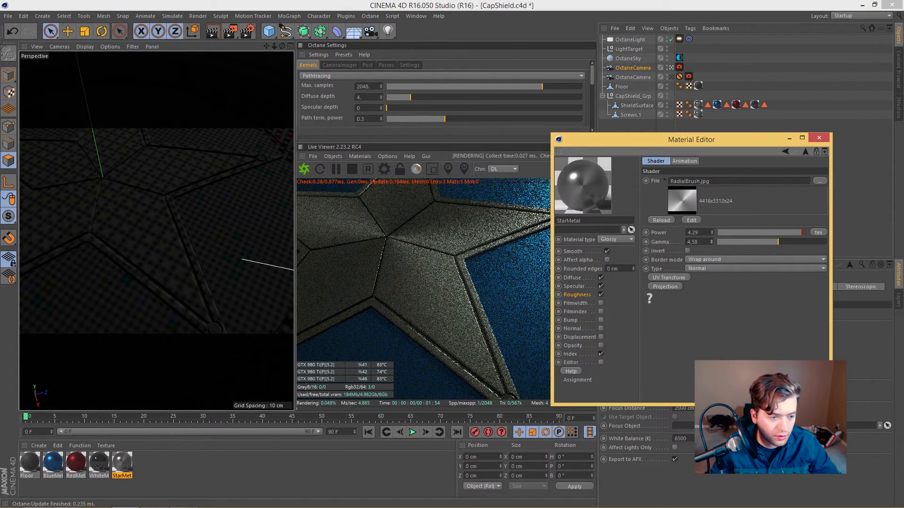
Set the RadialBrush texture in StarMetal's Roughness channel to power 5.58 and gamma 7.6
mouse_move(711, 242)
mouse_down()
mouse_move(711, 233)
mouse_move(712, 241)
mouse_up()
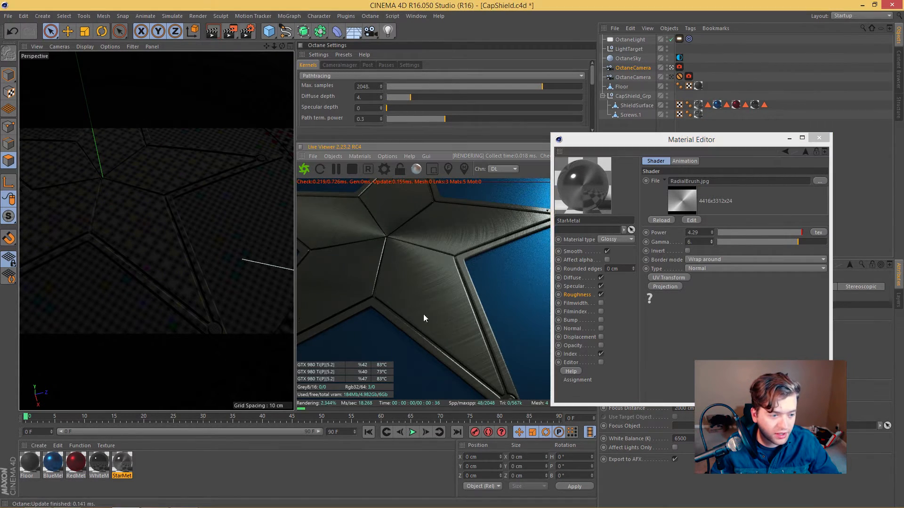
drag(423, 314, 431, 301)
drag(444, 346, 496, 317)
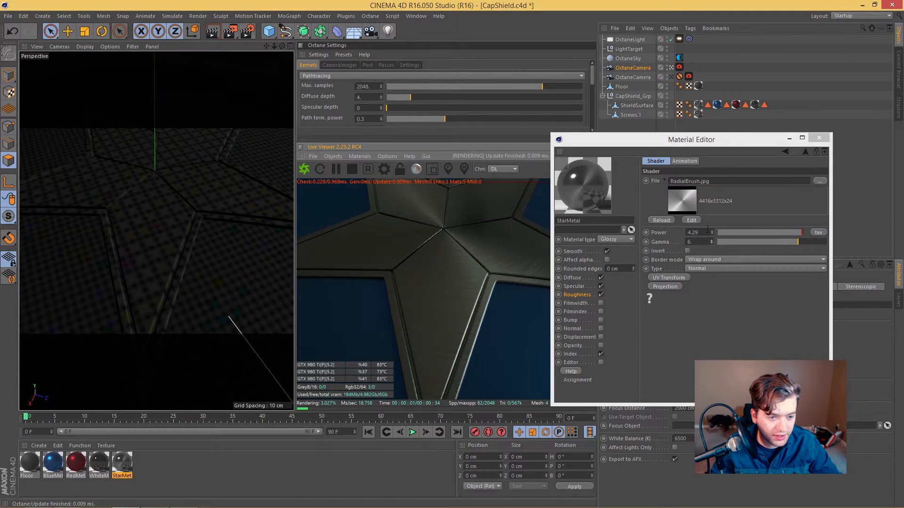
drag(712, 233, 715, 235)
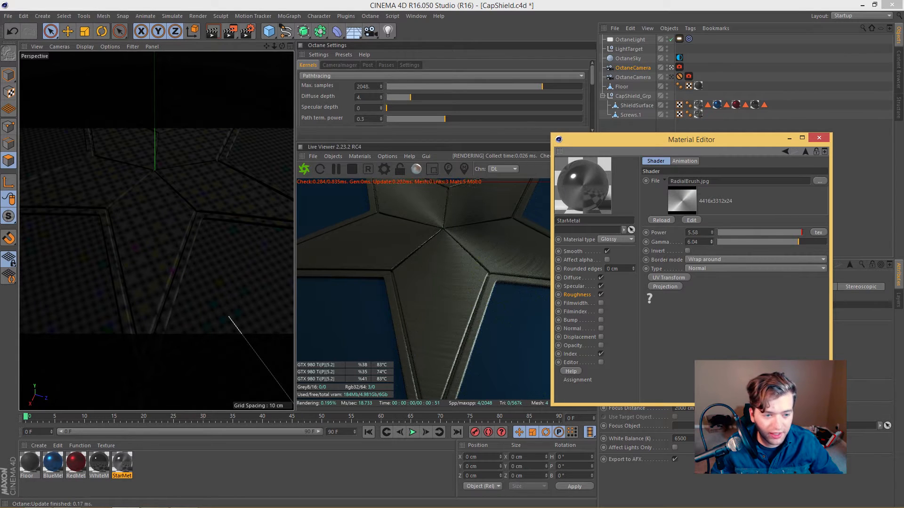
drag(711, 242, 710, 242)
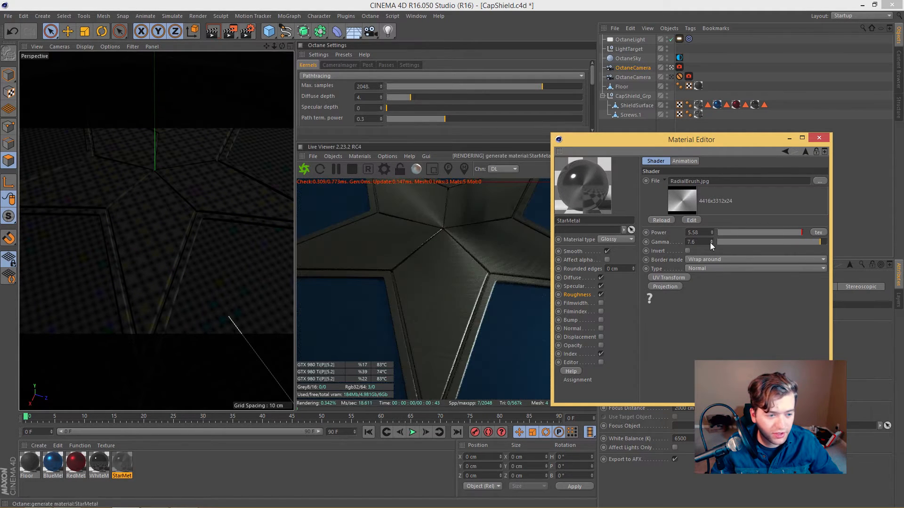
Set the StarMetal material's Index to 6 after trying 5, with the star framed close up
drag(465, 256, 451, 312)
scroll(509, 354, up, 3)
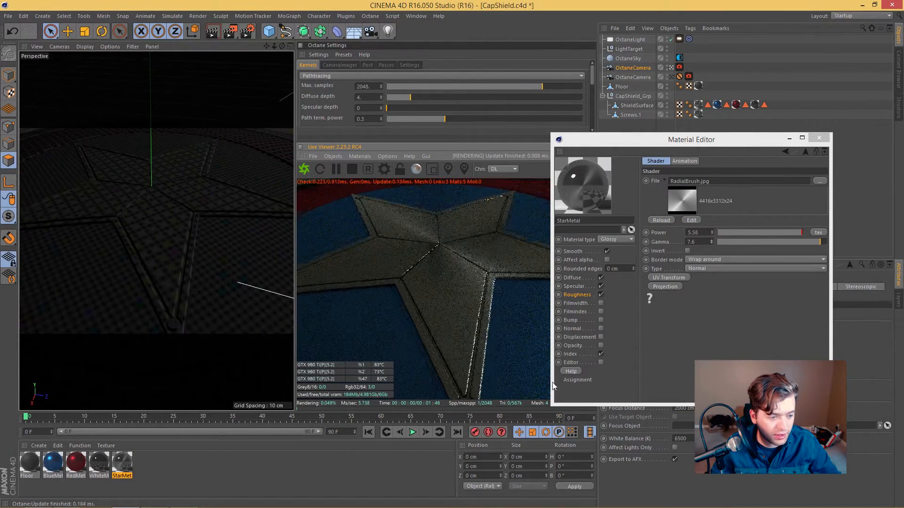
scroll(471, 362, up, 3)
click(571, 354)
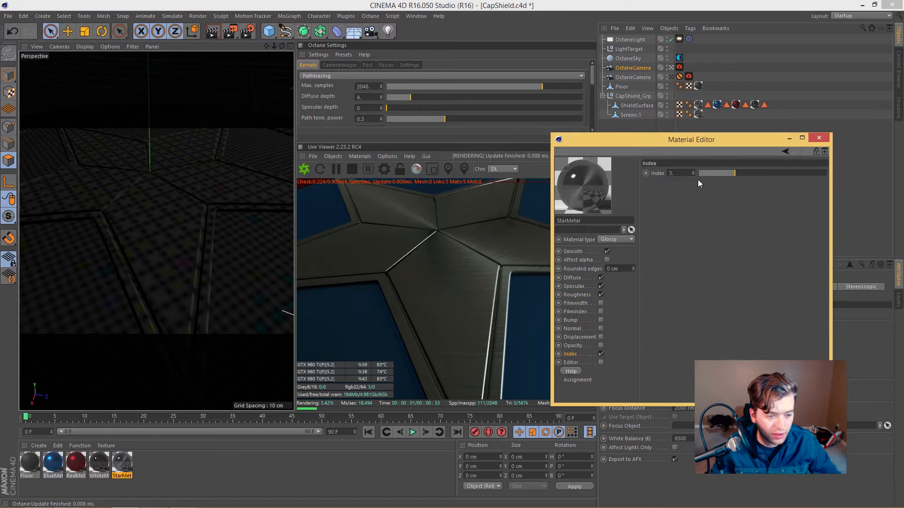
text(5)
key(Return)
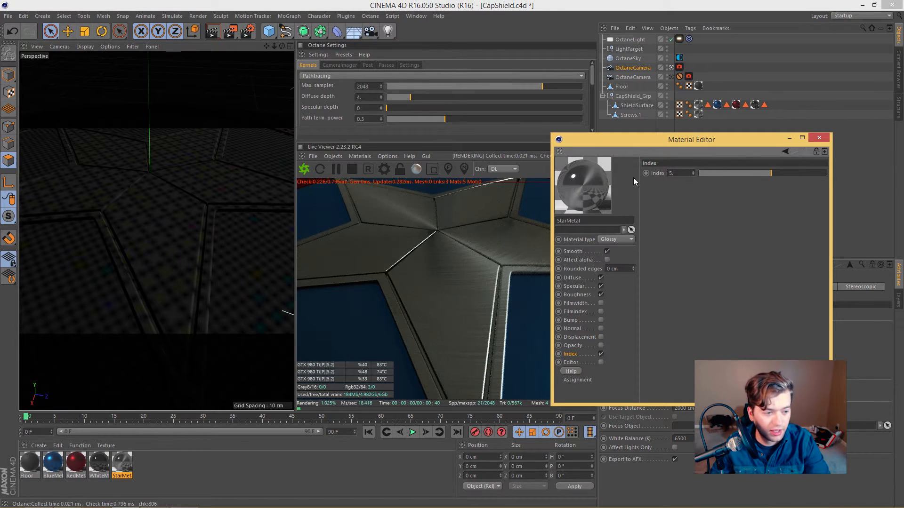
text(6)
key(Return)
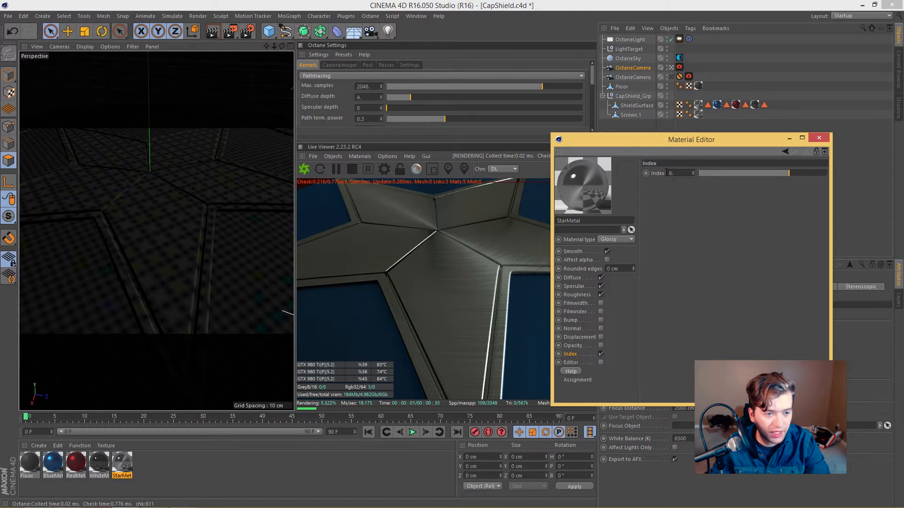
Raise StarMetal's roughness texture to power 7.85 and gamma 8, and reopen the material's Index settings
click(586, 296)
click(676, 232)
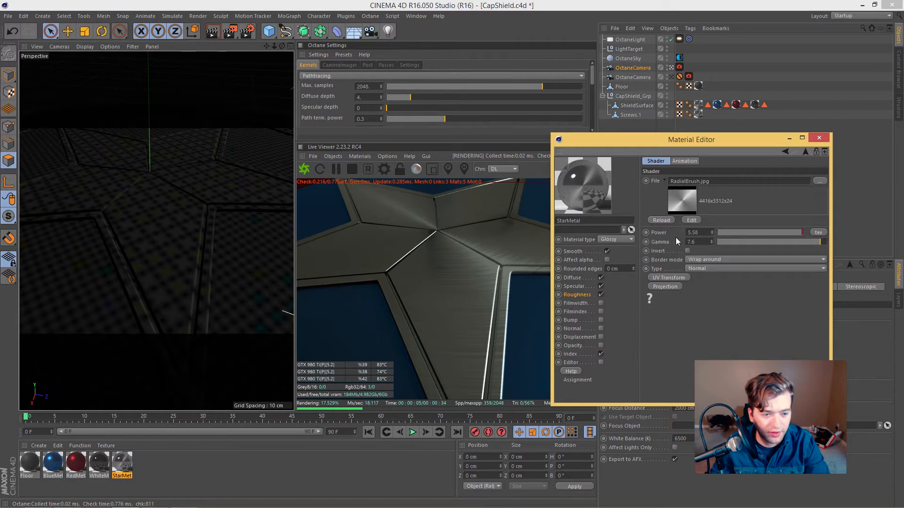
drag(712, 233, 710, 256)
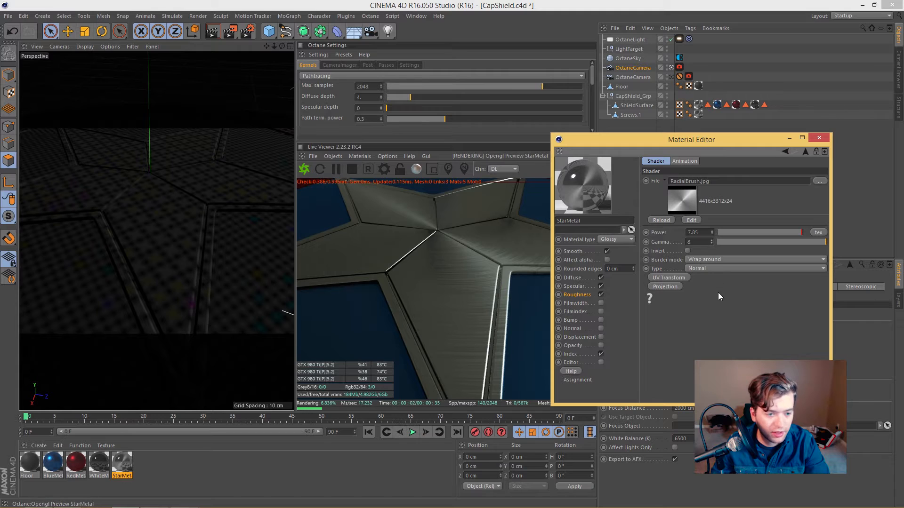
click(571, 355)
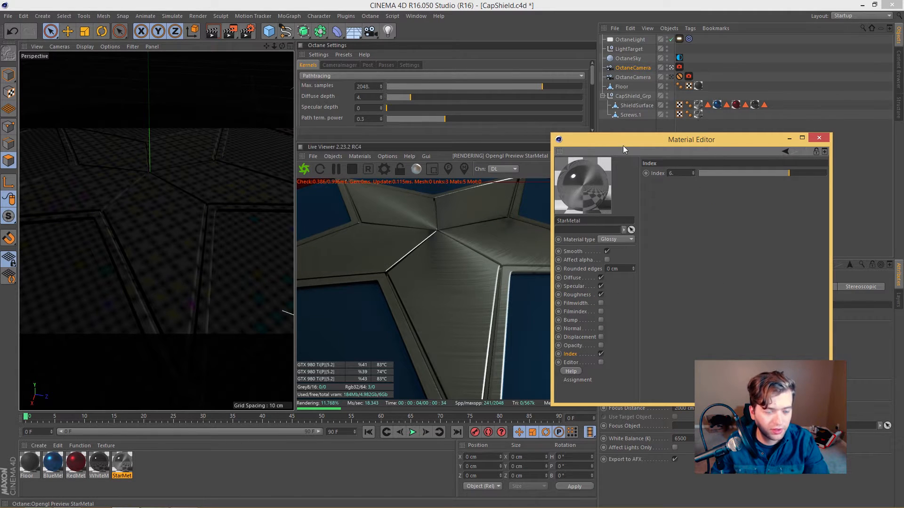
Set StarMetal's Roughness float to about 0.084 and its texture mix to about 0.88, checking the star from other angles
drag(490, 290, 445, 299)
drag(441, 293, 451, 293)
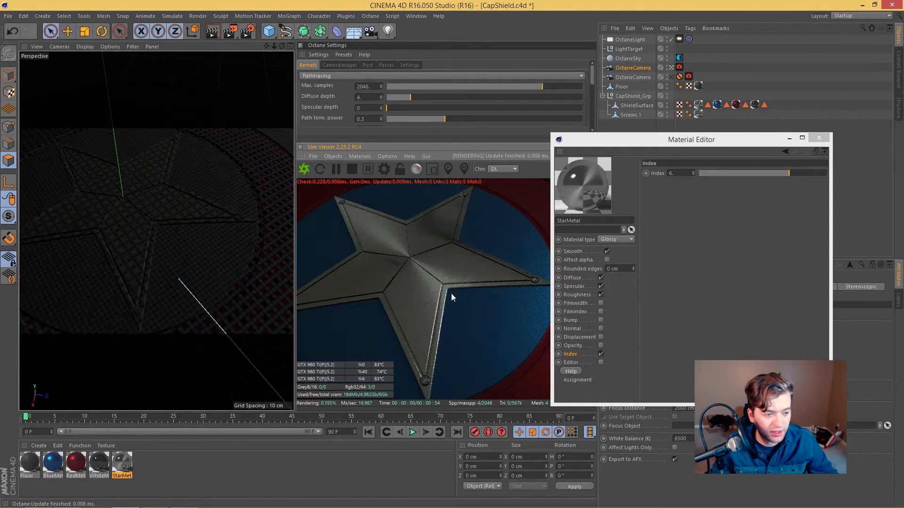
click(575, 294)
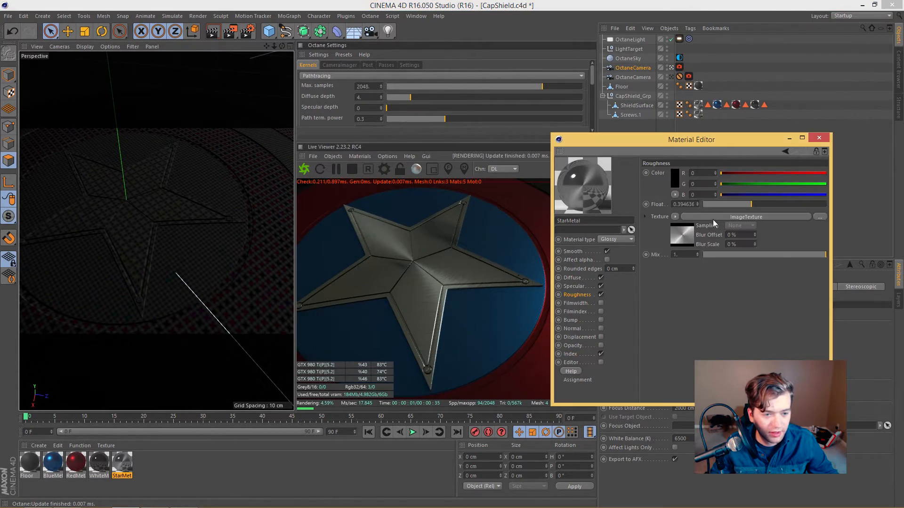
drag(733, 205, 728, 204)
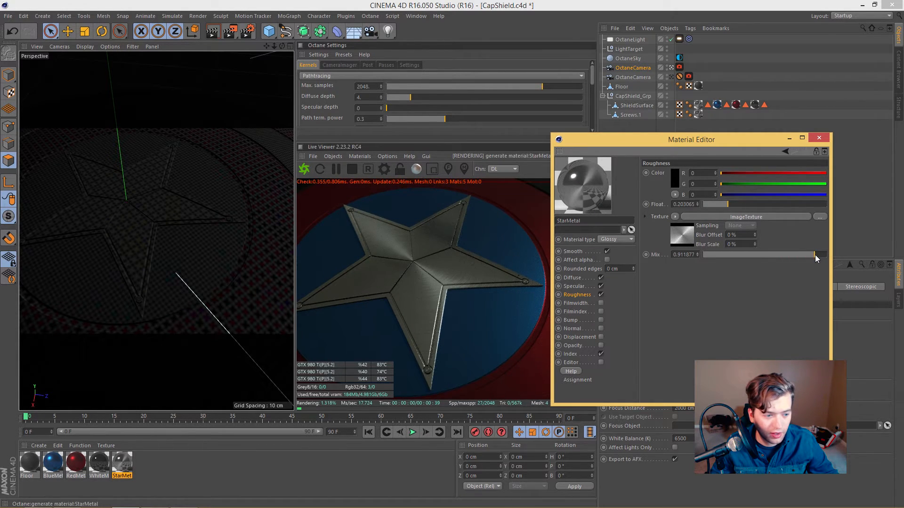
drag(815, 255, 812, 256)
drag(738, 207, 713, 207)
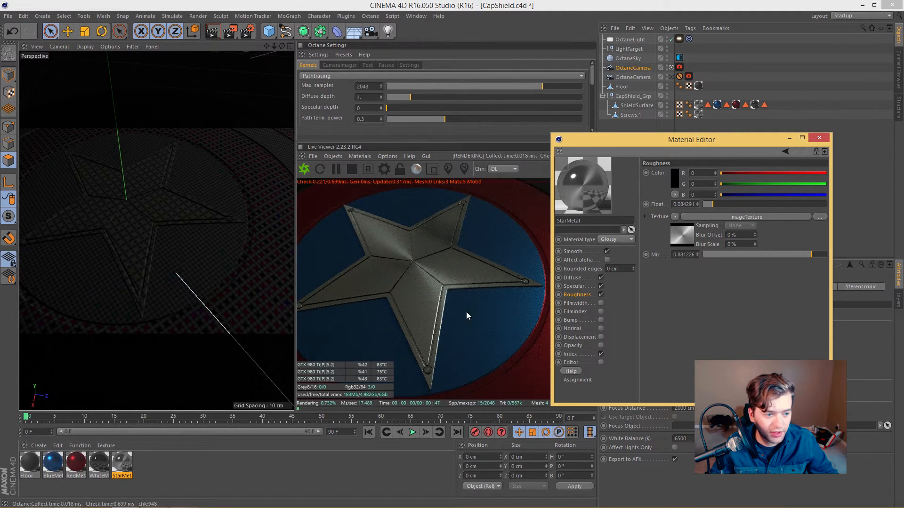
drag(466, 312, 458, 280)
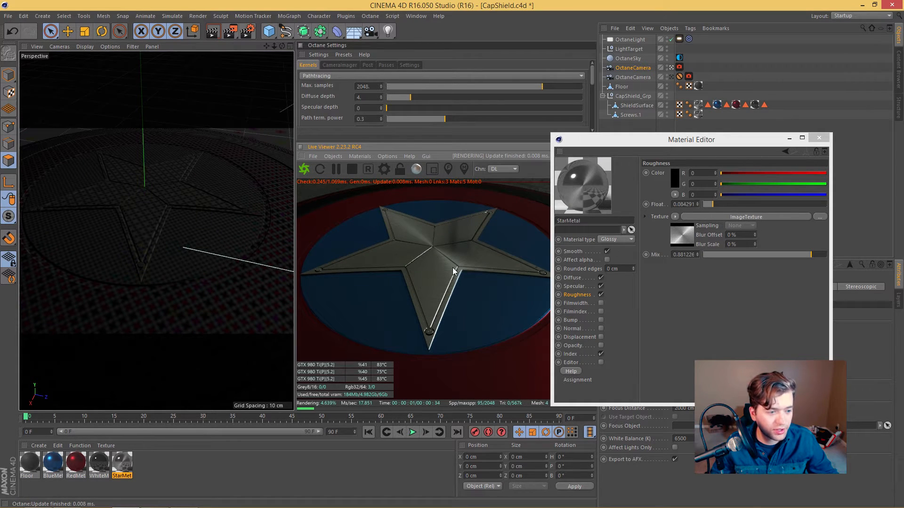
Wrap the image texture in StarMetal's Specular channel in an Octane Mix texture, keeping it as Texture1
click(574, 288)
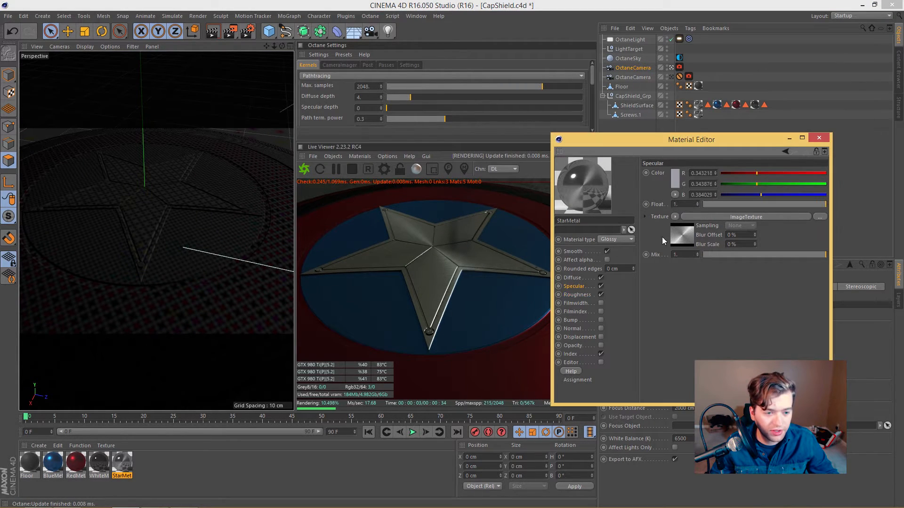
click(674, 217)
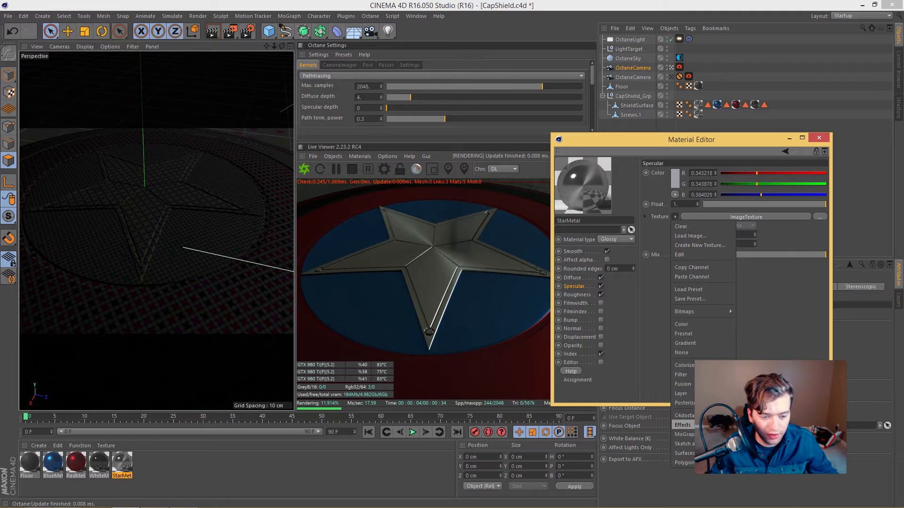
mouse_move(685, 415)
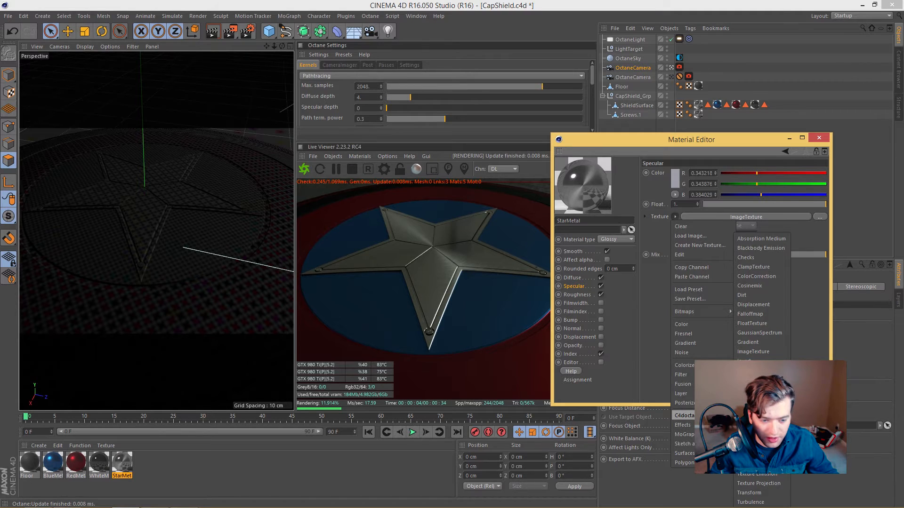
click(753, 380)
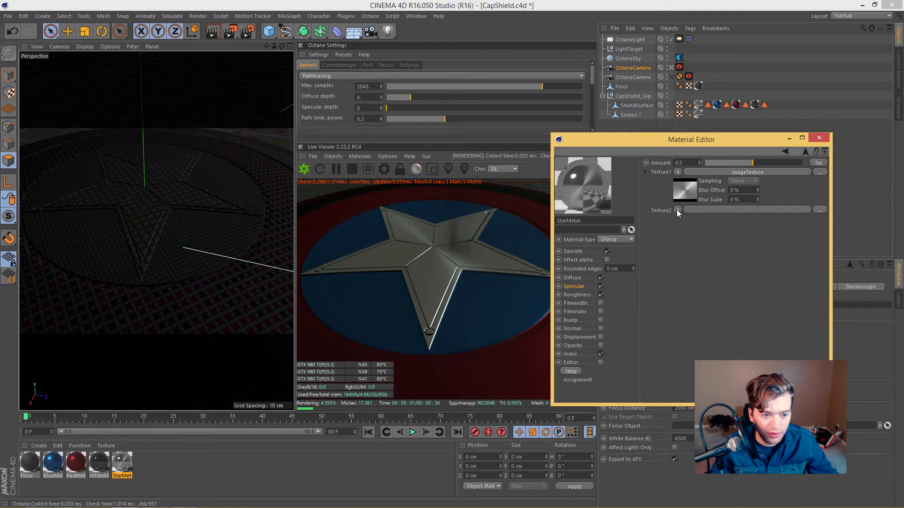
Add an Octane ImageTexture as Texture2 of the specular mix and browse for its image file in the tex folder
click(677, 210)
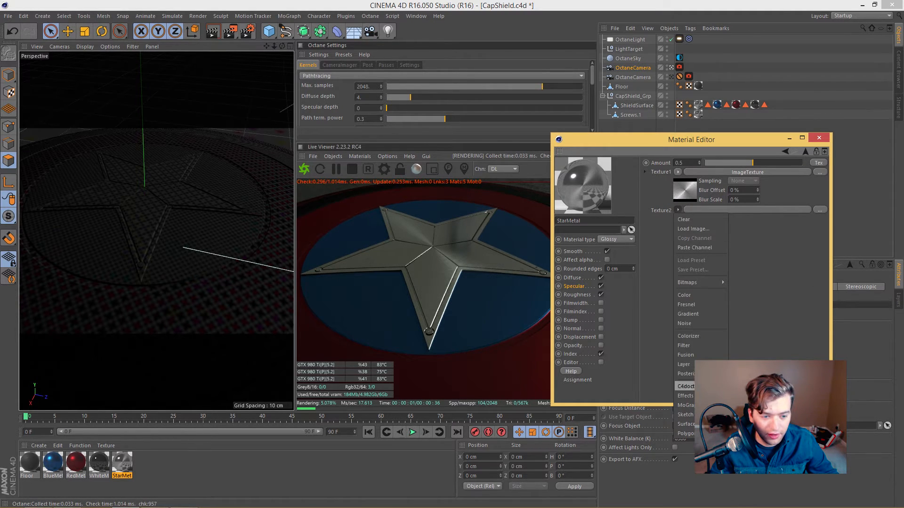
mouse_move(686, 386)
click(746, 351)
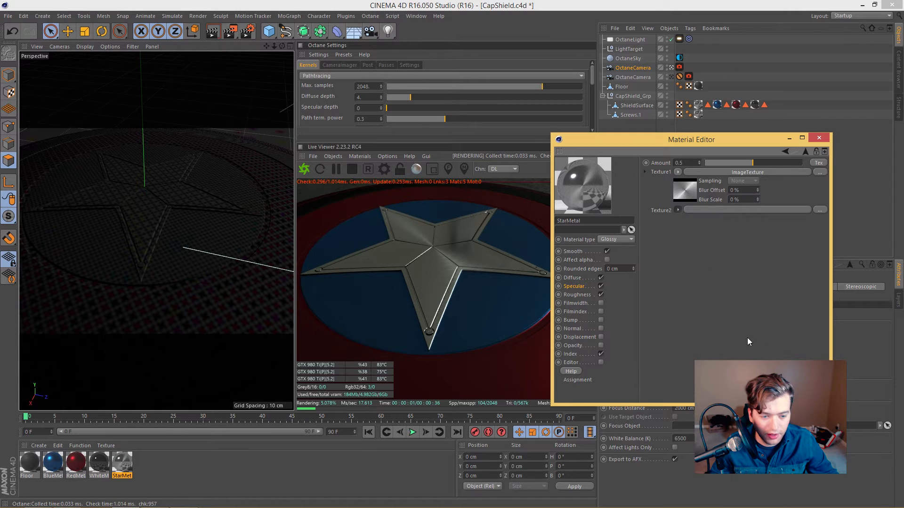
click(748, 210)
click(819, 180)
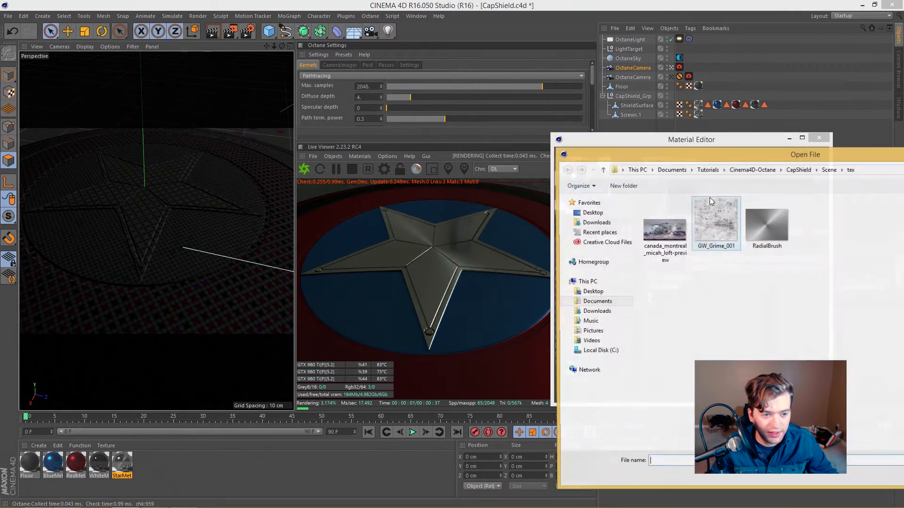
Load GW_Grime_001.jpg as the second image in StarMetal's specular mix texture and add a UV Transform to it
double_click(713, 222)
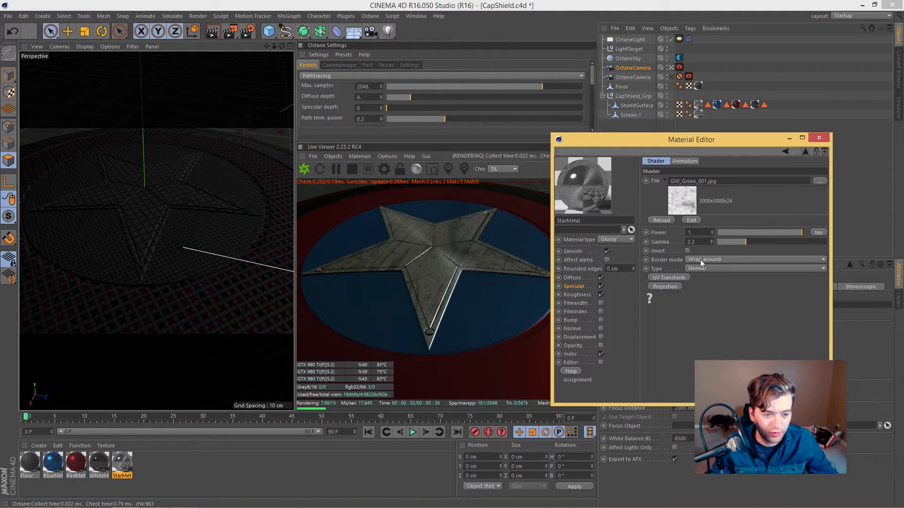
click(672, 278)
click(654, 278)
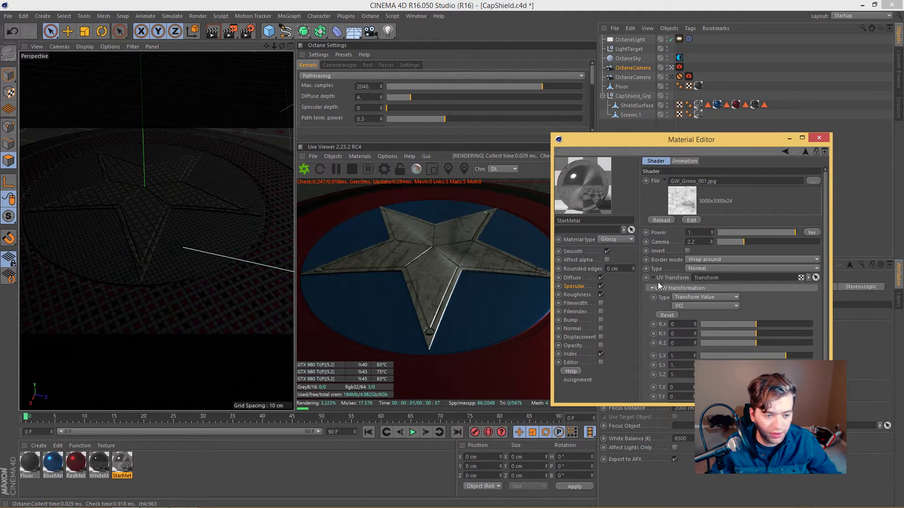
Scale the grime texture's UV transform to 0.4 on the X, Y and Z axes
click(677, 356)
text(.)
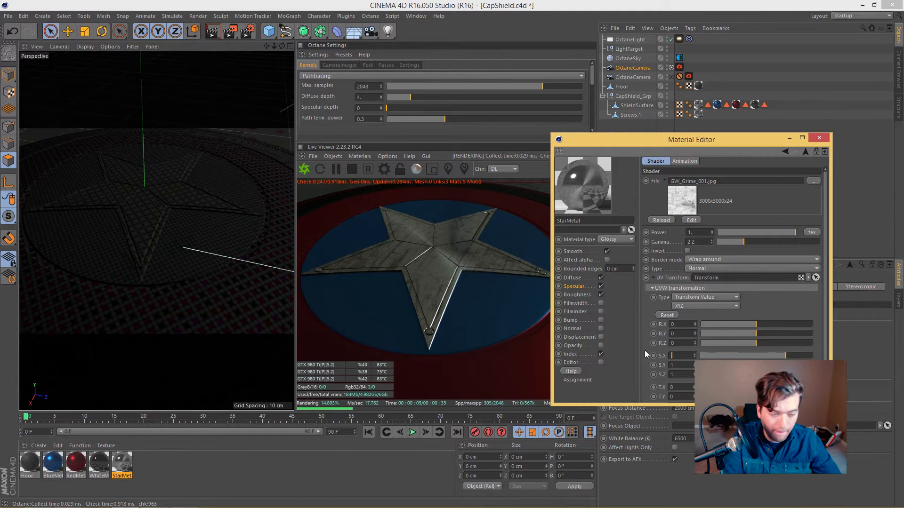
text(4)
key(Tab)
text(.4)
key(Tab)
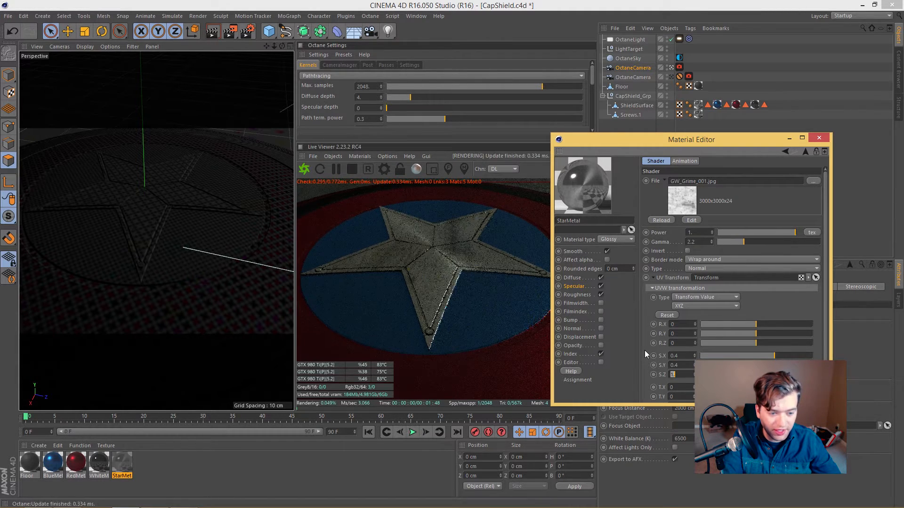
text(.4)
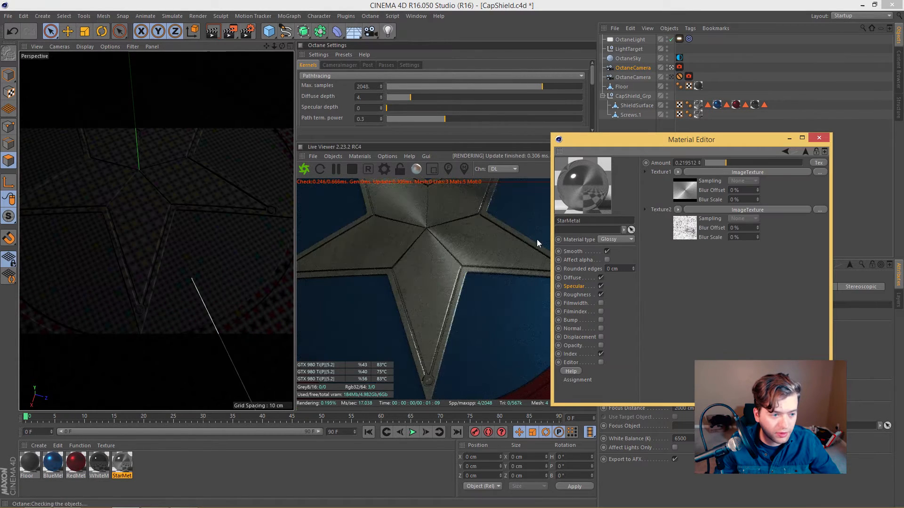
Set StarMetal's specular mix amount to about 0.307, checking the star's surface in the render from several angles
drag(426, 264, 450, 340)
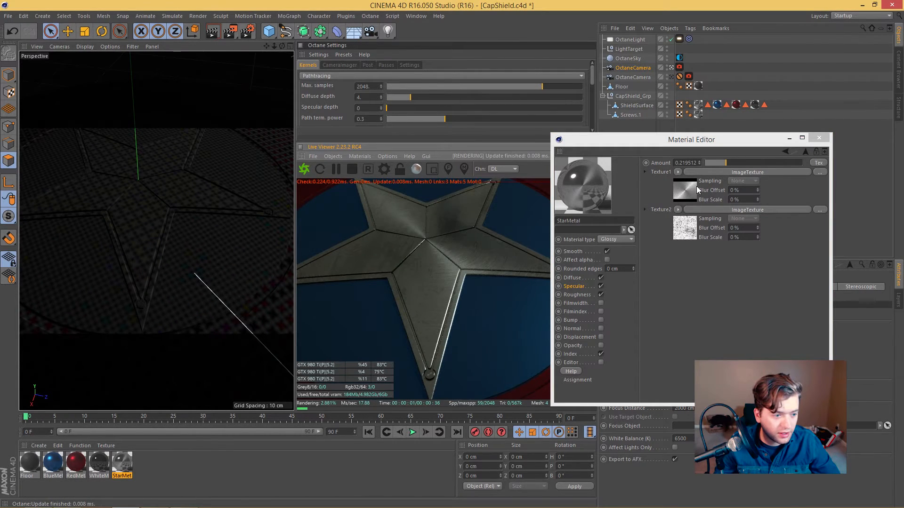
click(729, 163)
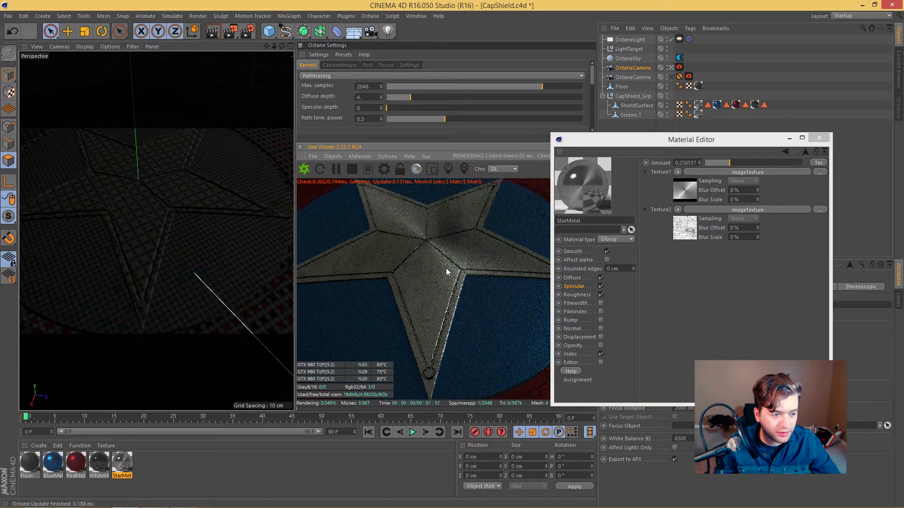
drag(445, 267, 437, 291)
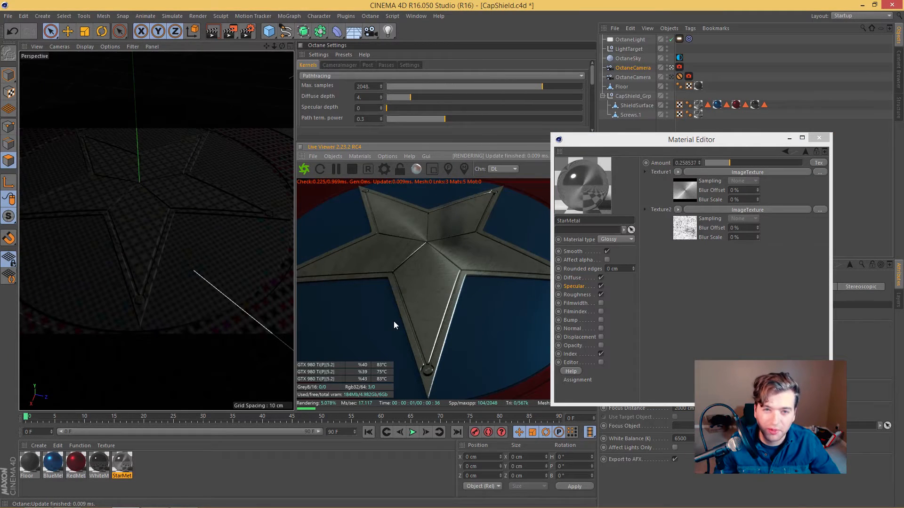
drag(395, 323, 457, 287)
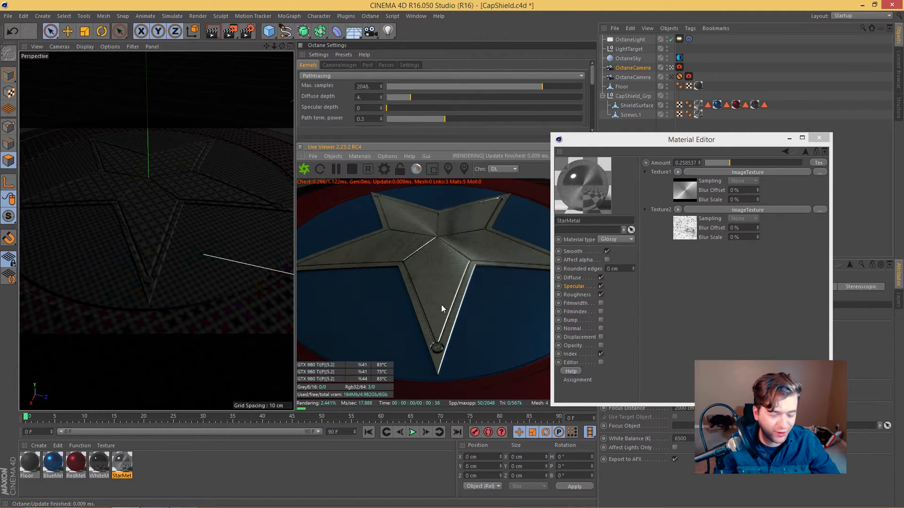
drag(439, 367, 440, 275)
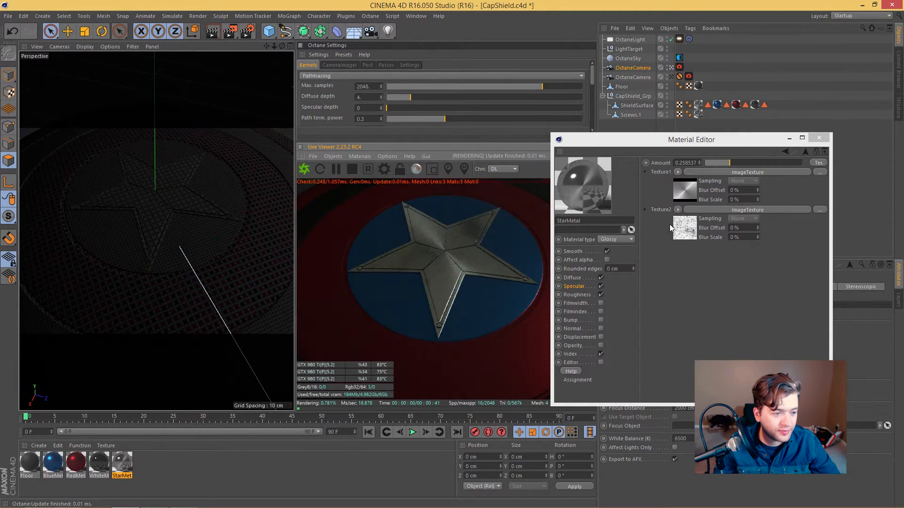
click(735, 162)
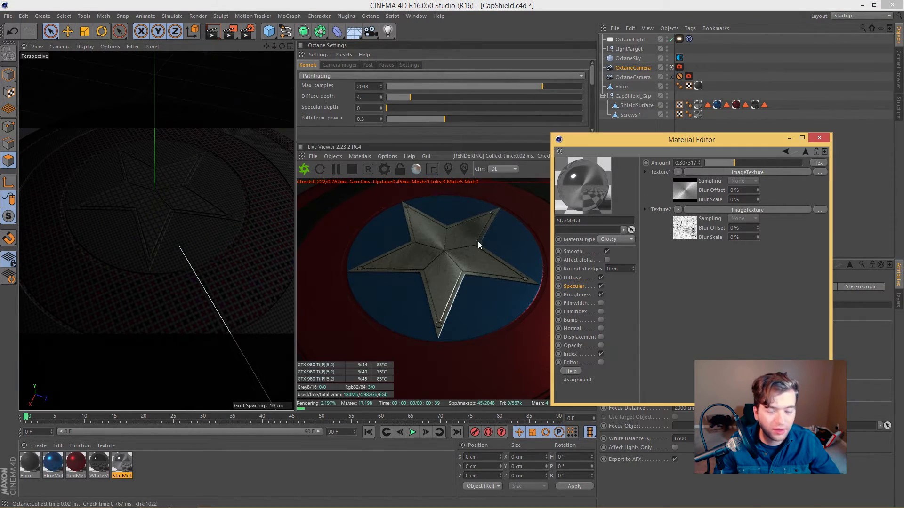
drag(424, 263, 492, 264)
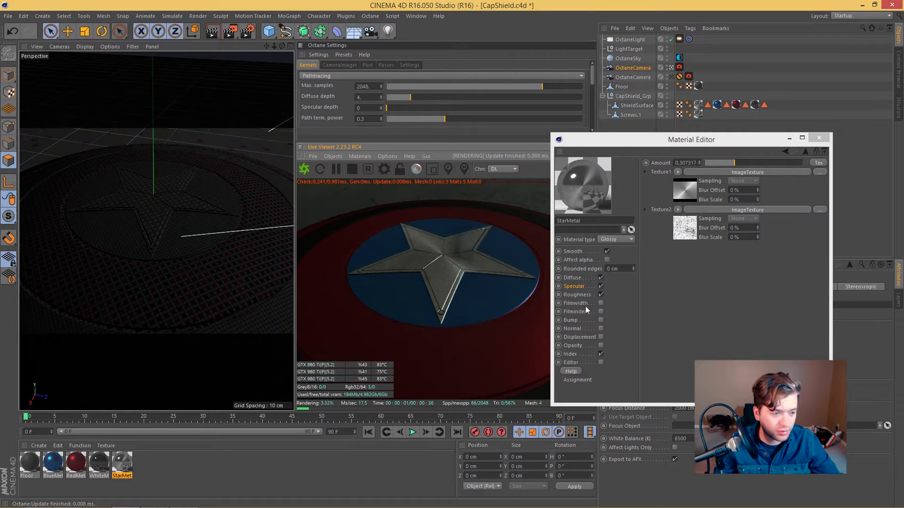
Copy the radial image texture from StarMetal's Roughness channel
click(53, 463)
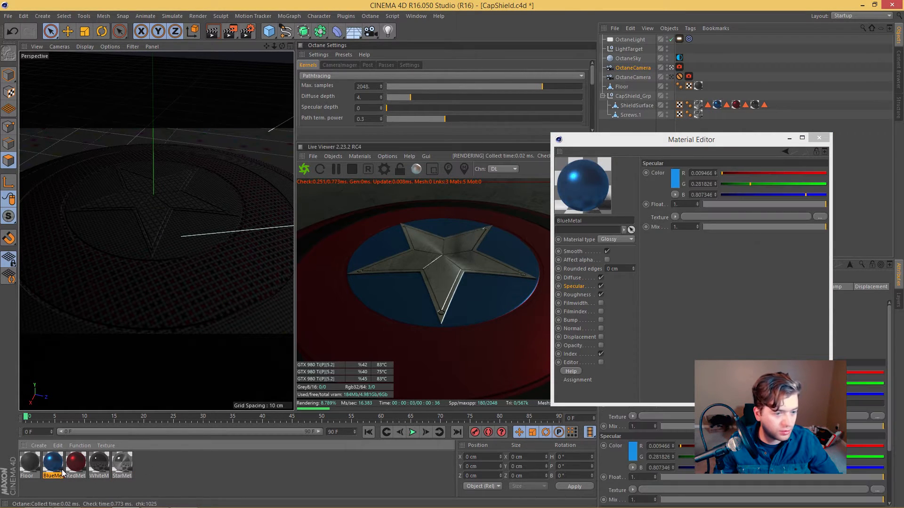
click(484, 283)
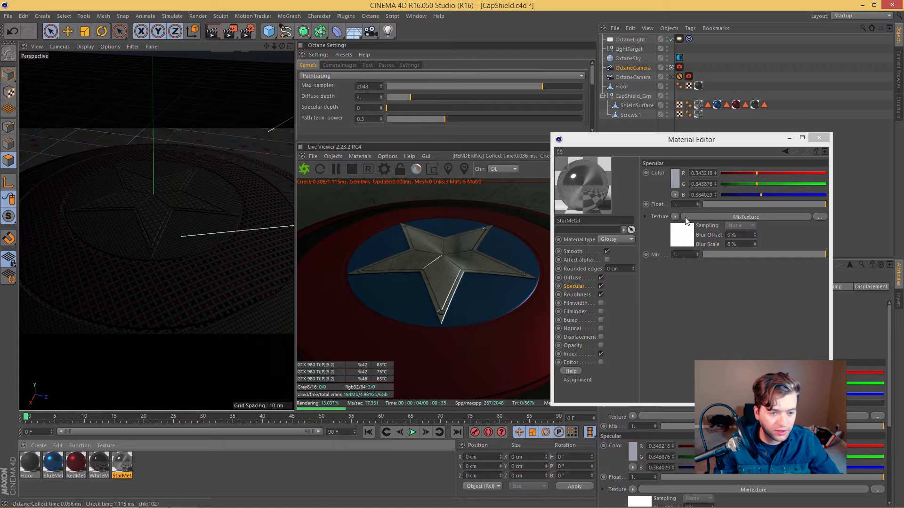
click(583, 295)
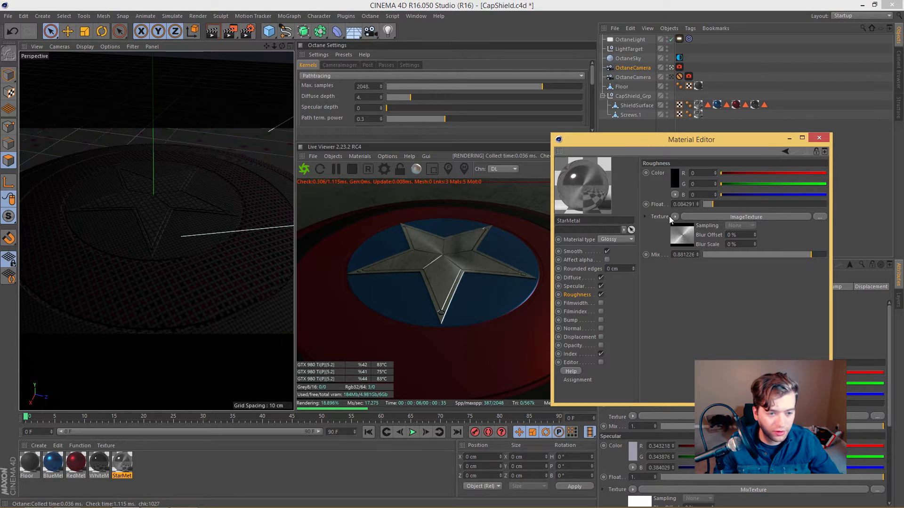
click(675, 217)
click(670, 291)
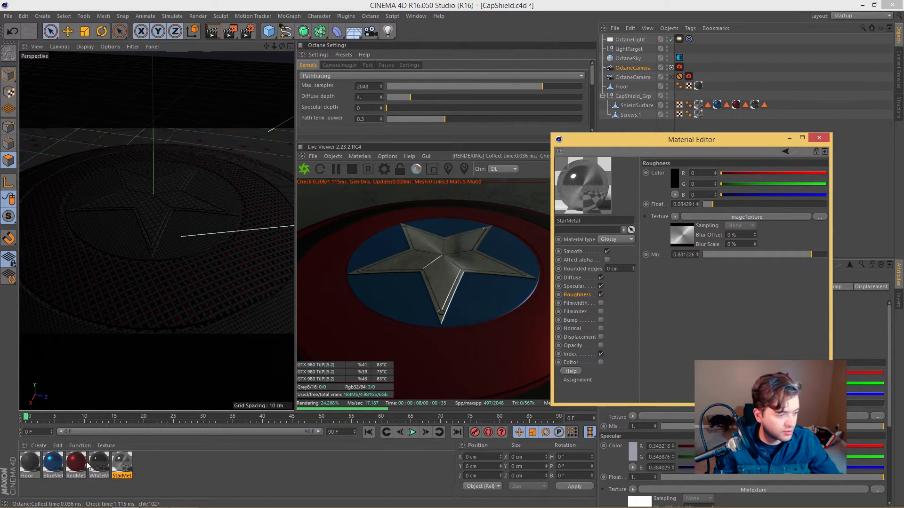
Paste the copied texture into BlueMetal's Roughness channel and inspect the blue ring's reflections
click(53, 463)
click(674, 217)
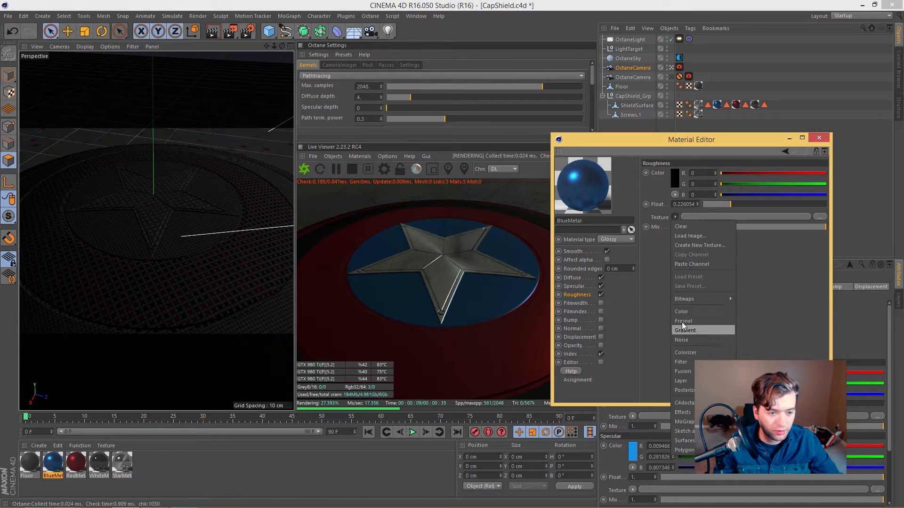
click(684, 330)
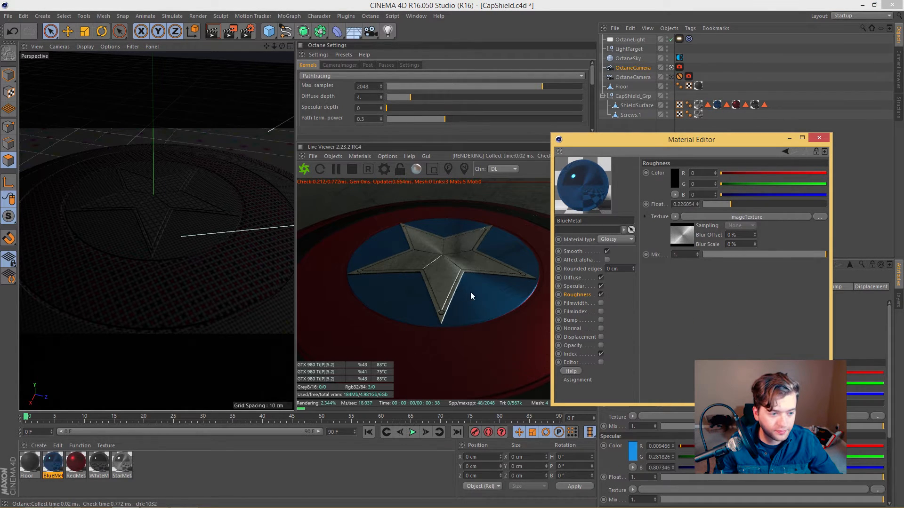
drag(471, 292, 492, 297)
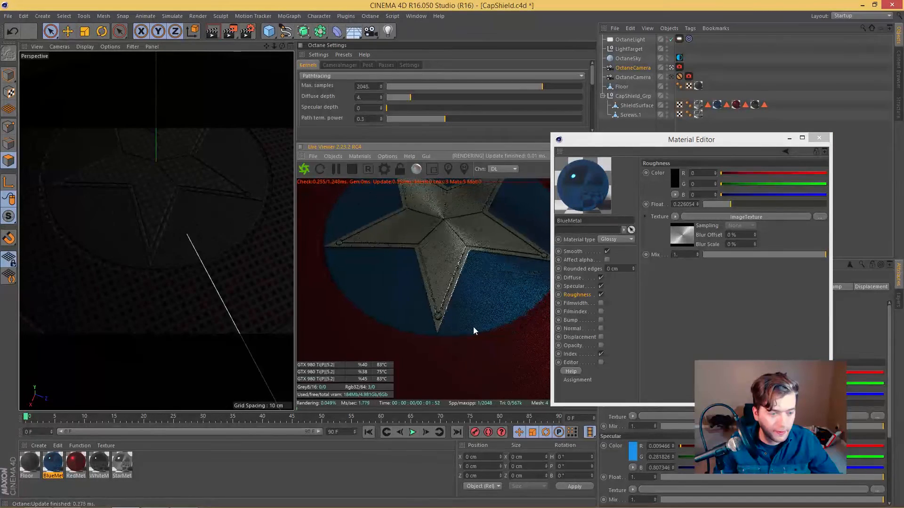
drag(473, 326, 491, 284)
Paste the copied radial texture into RedMetal's Roughness channel and check the red rings in the render
click(490, 285)
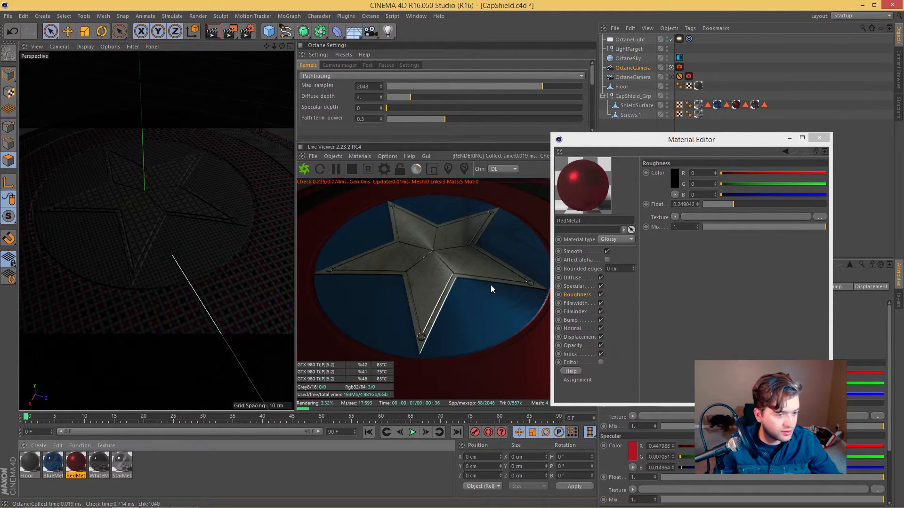
click(674, 217)
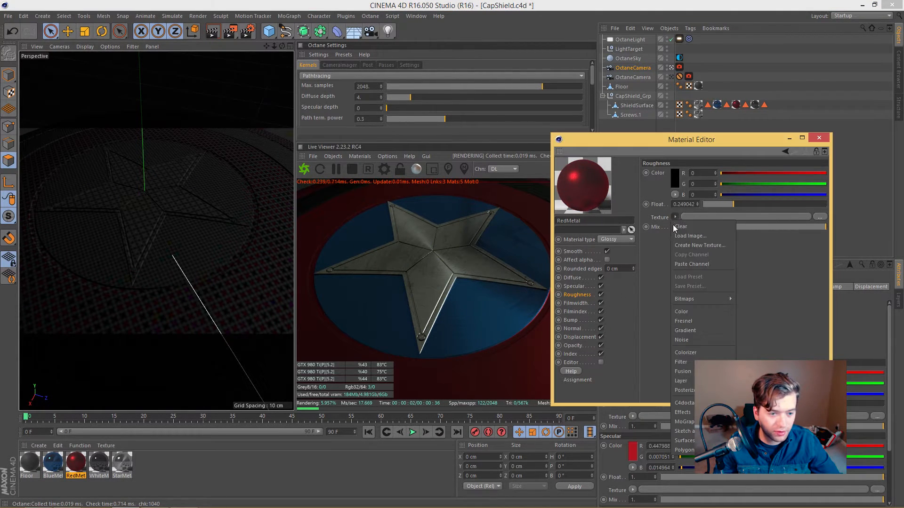
click(687, 263)
drag(440, 339, 334, 282)
Paste the copied radial texture into WhiteMetal's Roughness channel
click(96, 463)
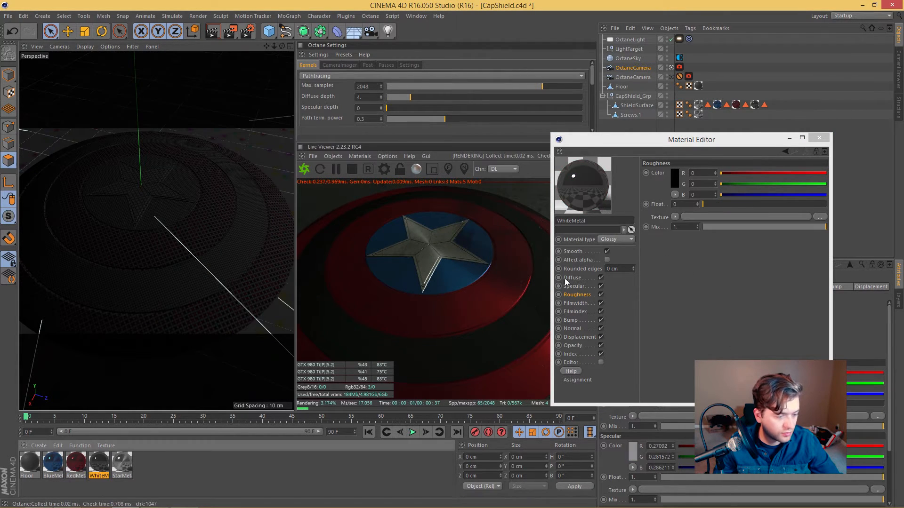
click(676, 217)
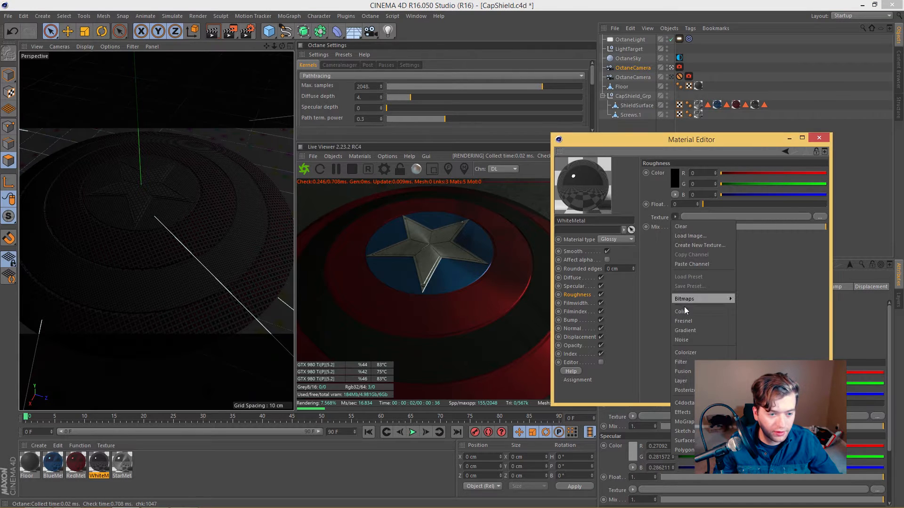
click(697, 264)
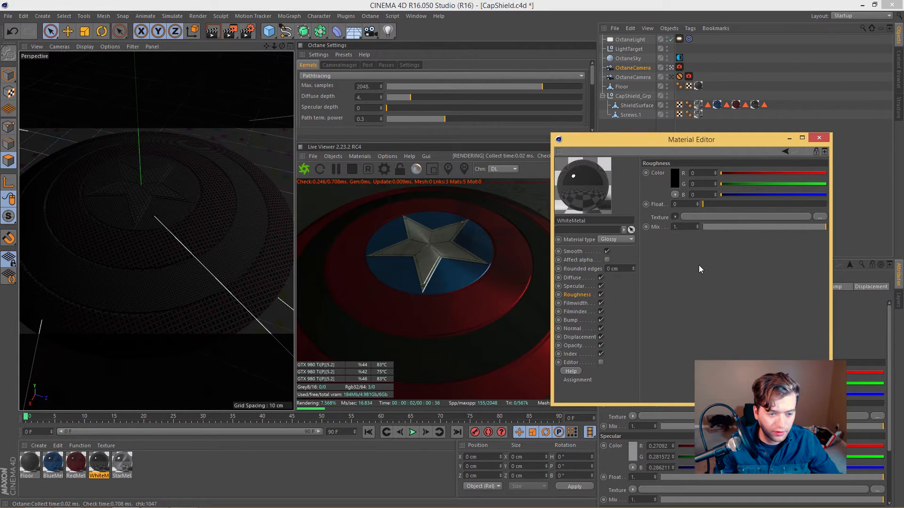
Disable WhiteMetal's Filmindex, Normal, Displacement and Opacity channels while leaving Bump enabled
click(600, 312)
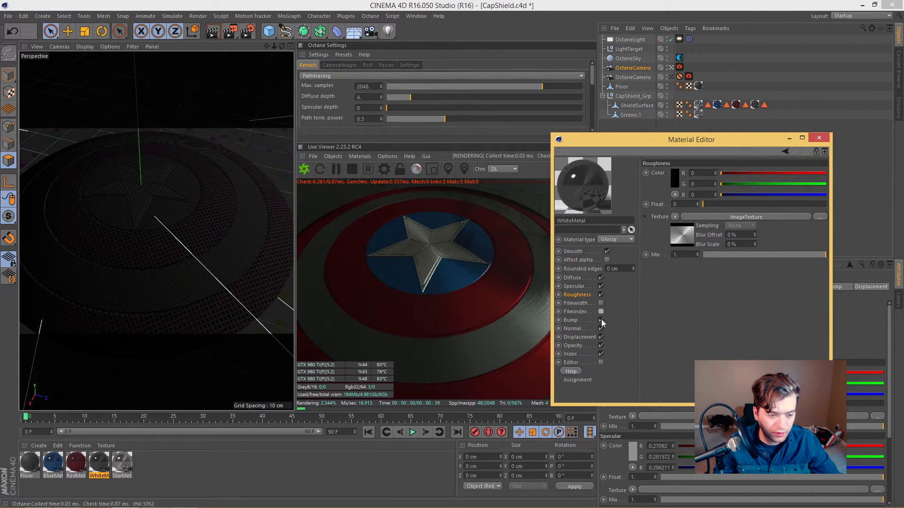
click(601, 320)
click(601, 329)
click(601, 337)
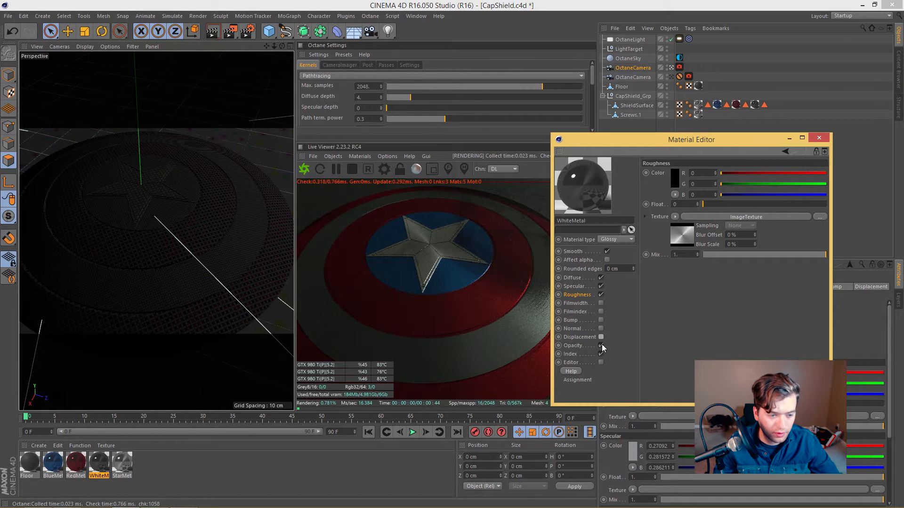
click(601, 345)
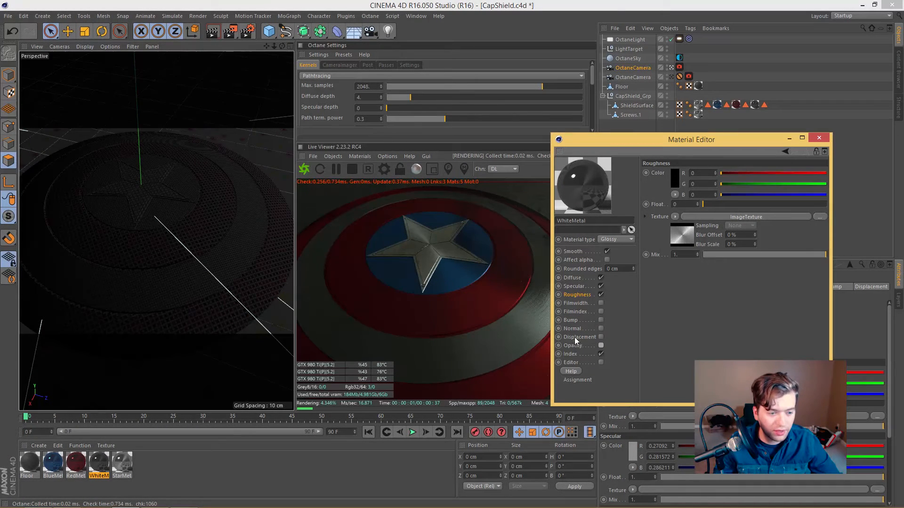
click(600, 320)
Copy WhiteMetal's roughness texture into its Bump channel and inspect the brushed ring from a new angle
click(578, 294)
click(674, 216)
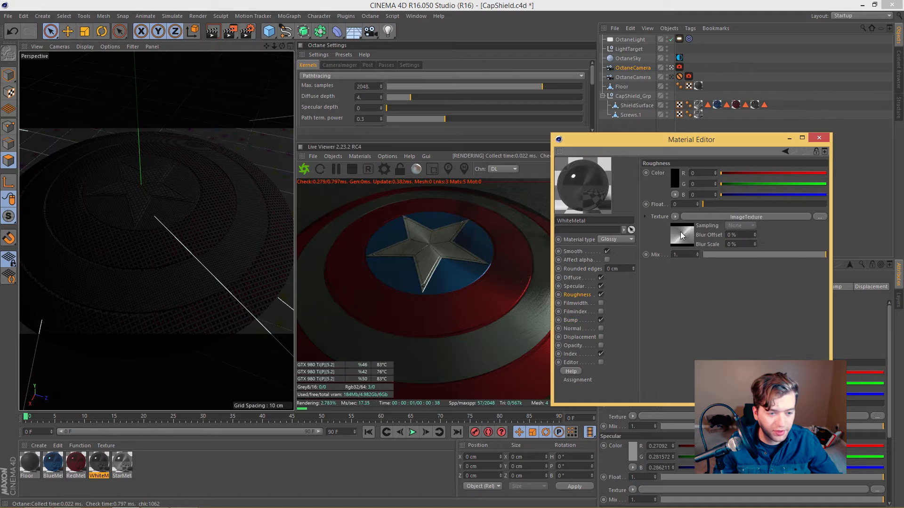
click(690, 269)
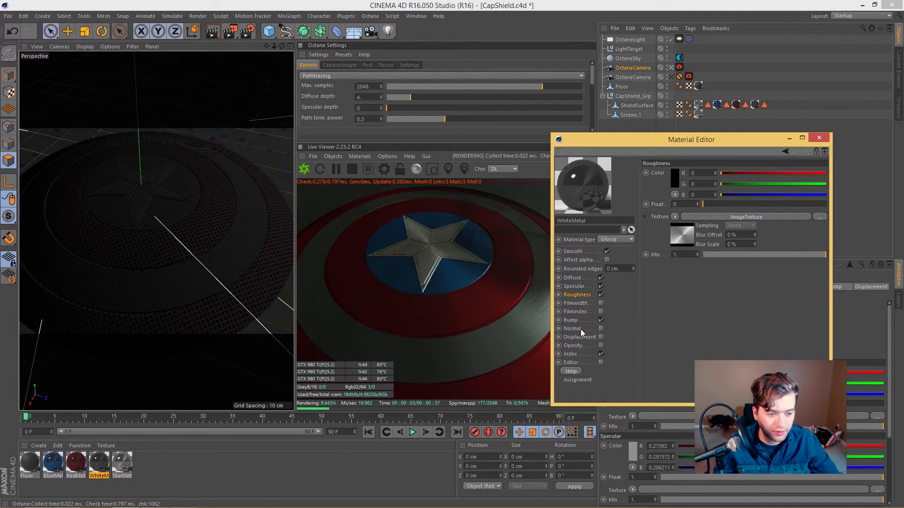
click(578, 320)
click(674, 216)
click(693, 259)
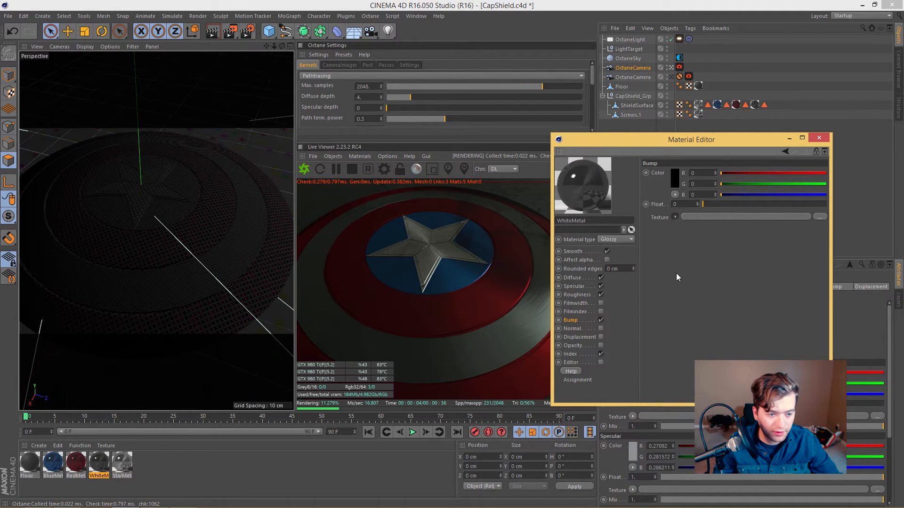
drag(352, 251, 521, 323)
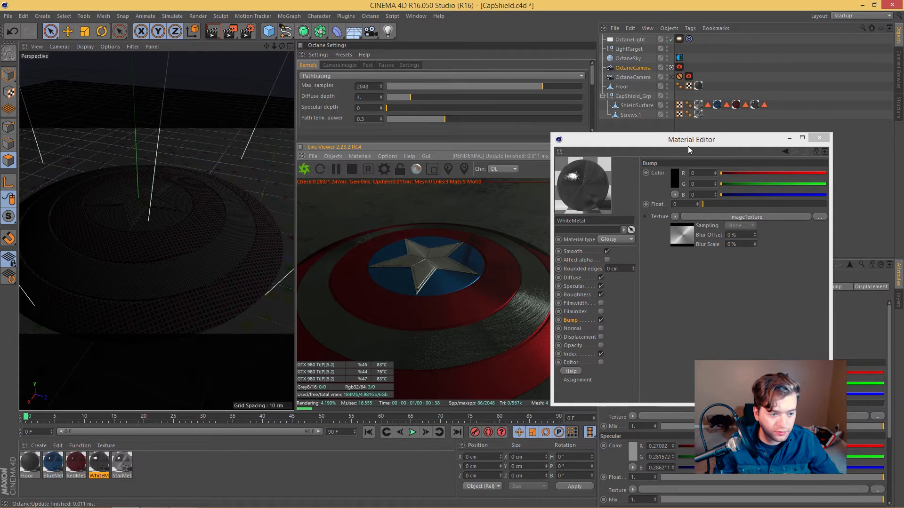
Switch to the second OctaneCamera, add a UV Transform to WhiteMetal's bump texture and set its X rotation to -286.779
click(672, 77)
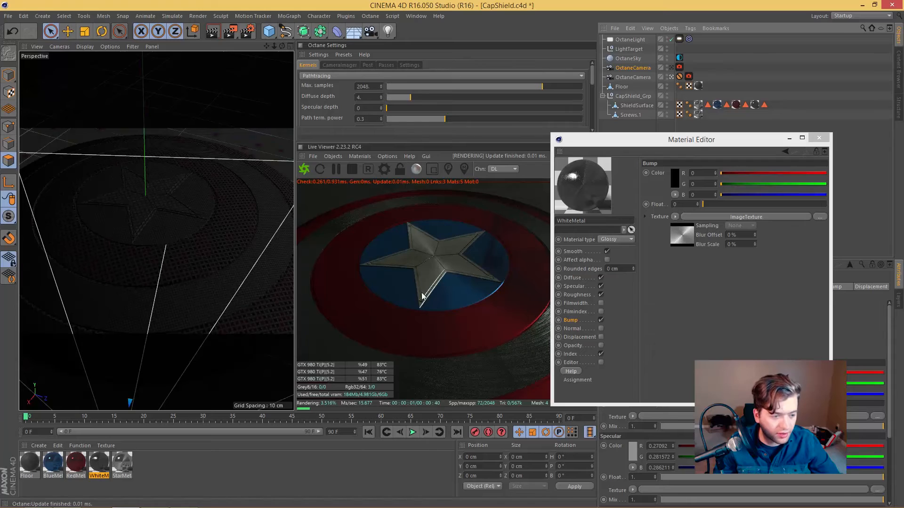
click(675, 241)
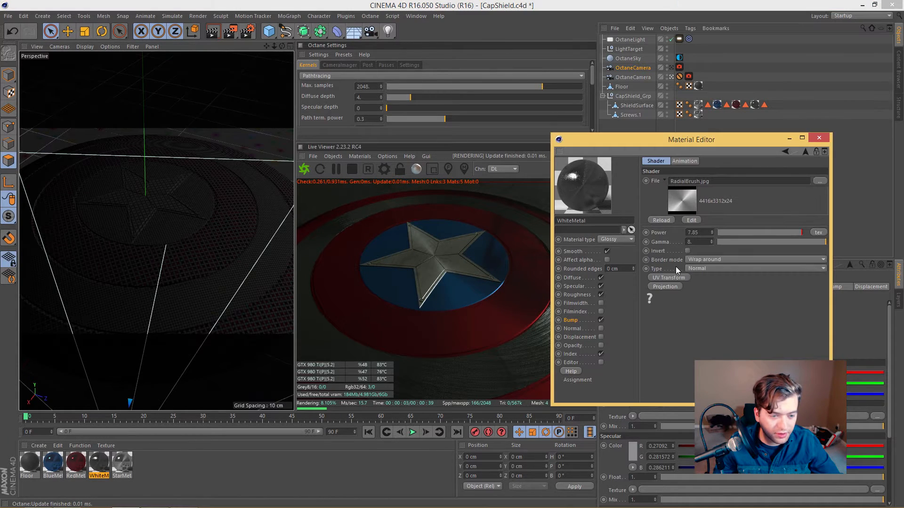
click(652, 278)
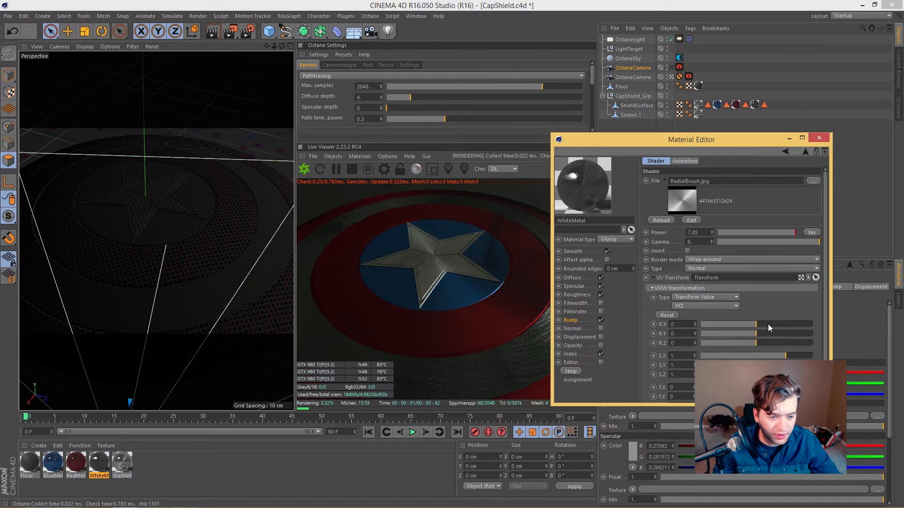
drag(756, 323, 712, 323)
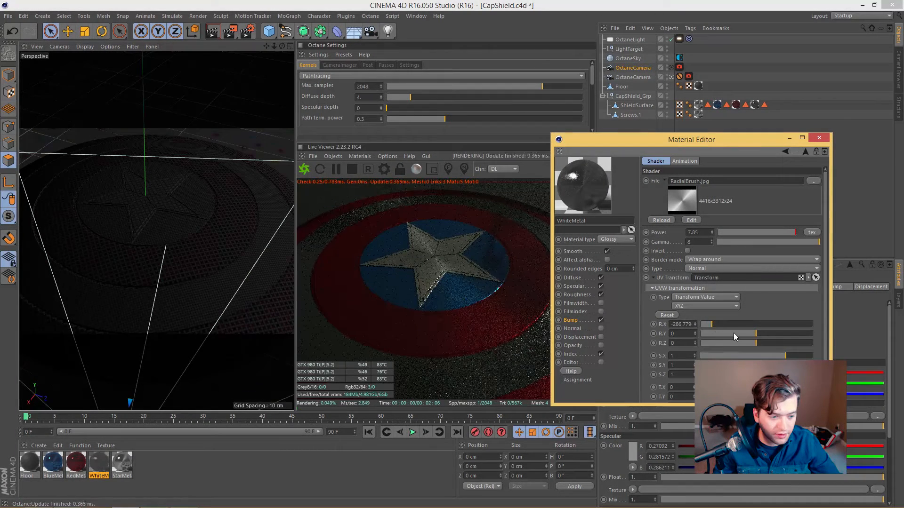
Copy WhiteMetal's bump texture, including its UV Transform, into its Roughness channel
click(675, 217)
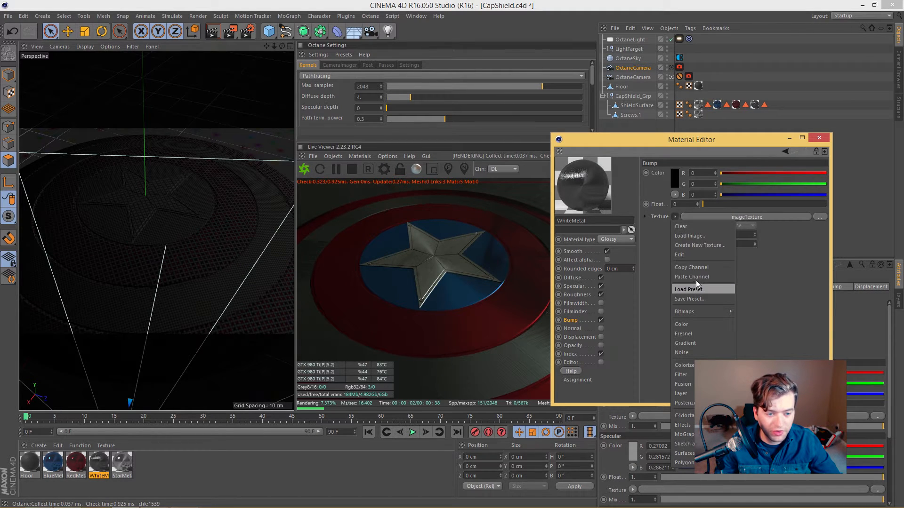
click(631, 309)
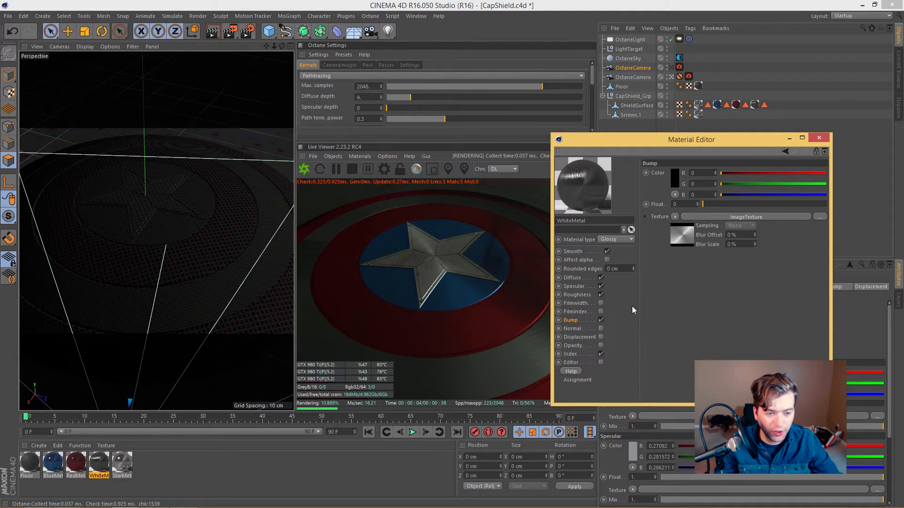
click(577, 295)
click(675, 217)
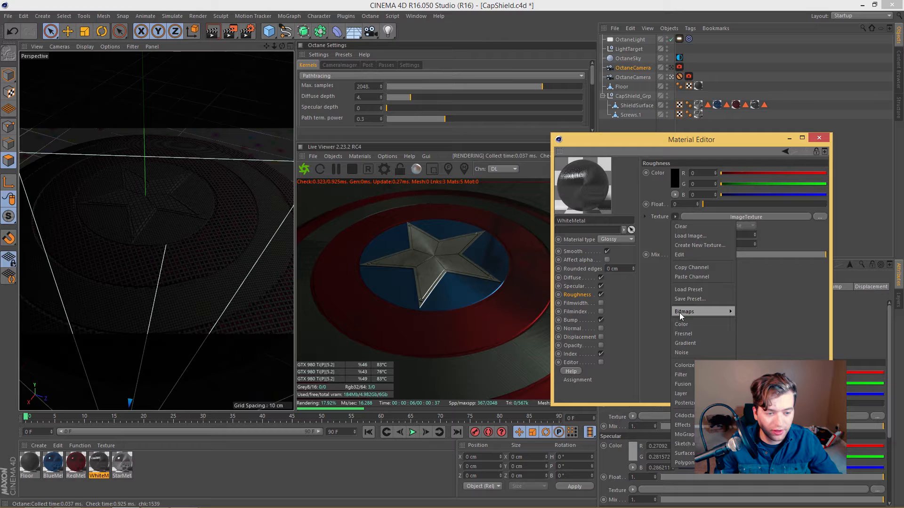
click(685, 278)
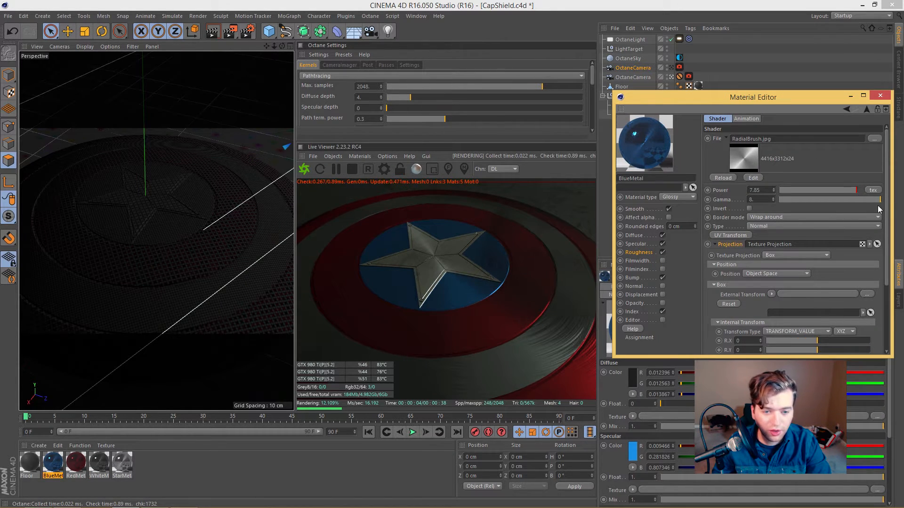
scroll(887, 227, down, 1)
scroll(752, 244, up, 1)
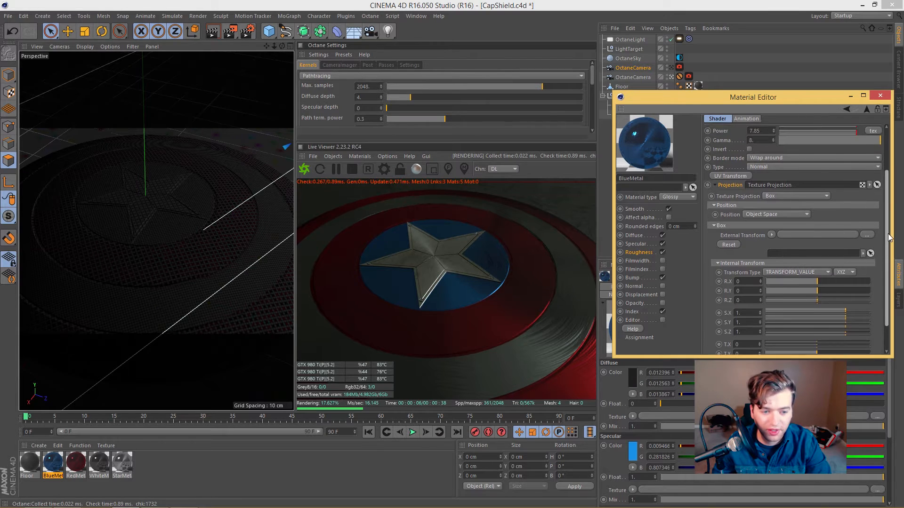
right_click(730, 246)
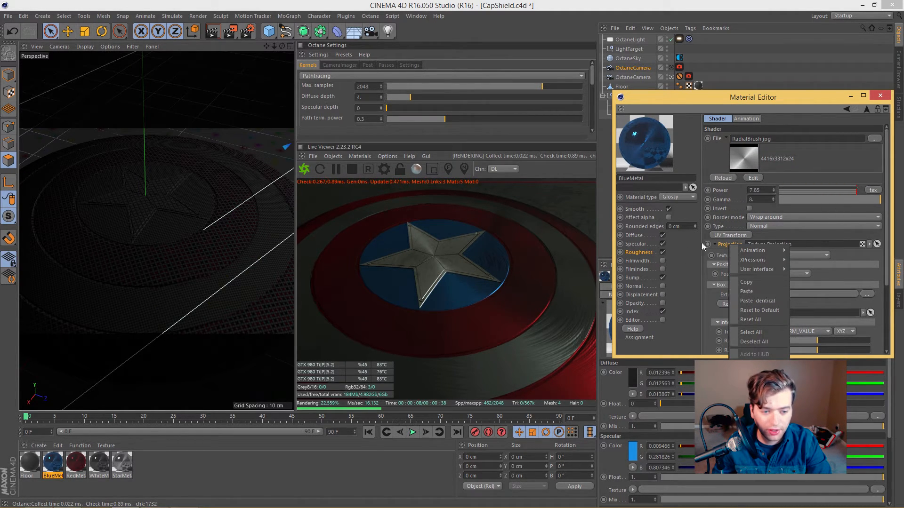
click(640, 245)
Copy StarMetal's specular MixTexture into WhiteMetal's Specular channel
click(637, 245)
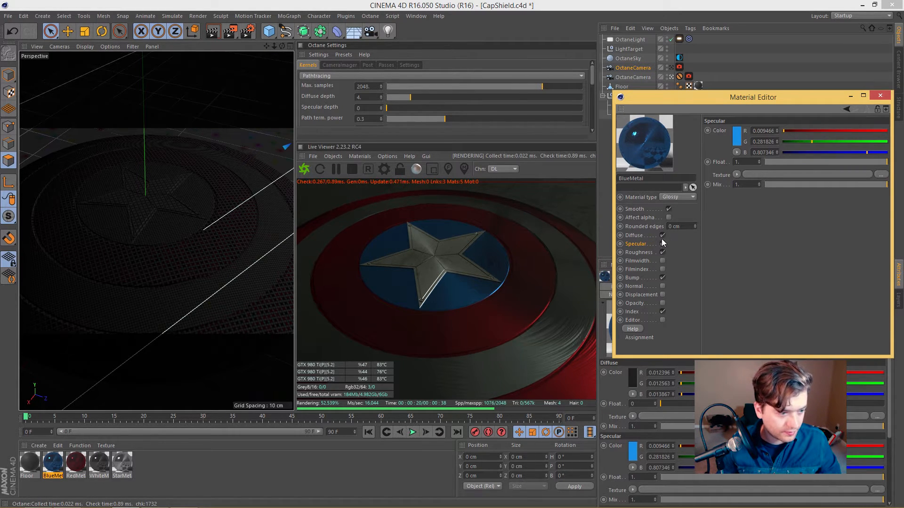
click(122, 464)
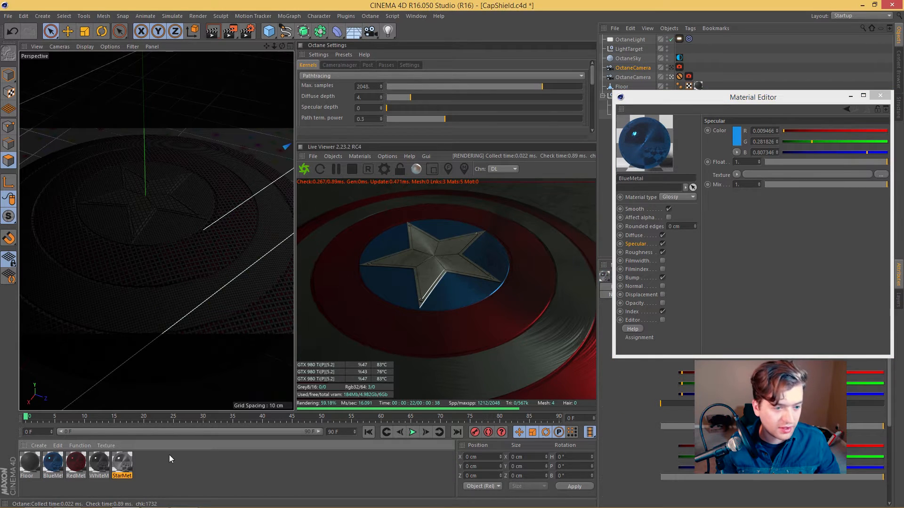
click(735, 174)
click(753, 226)
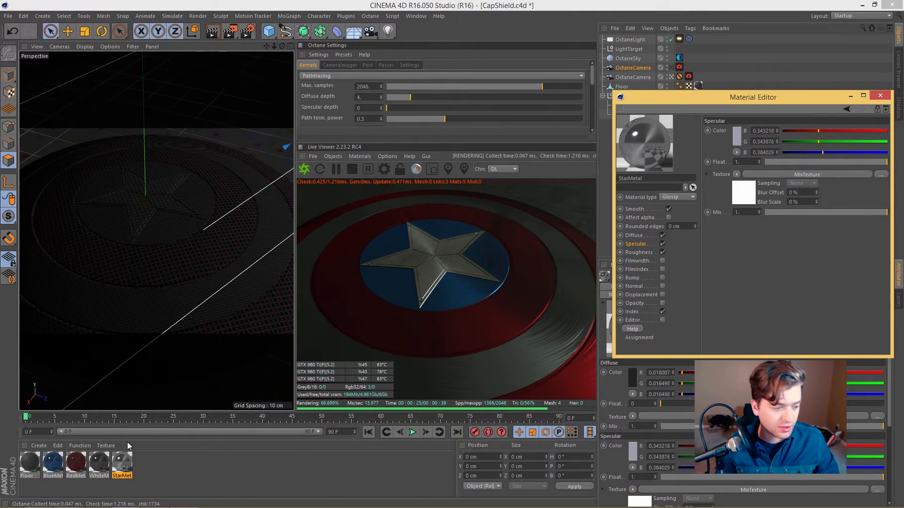
click(99, 463)
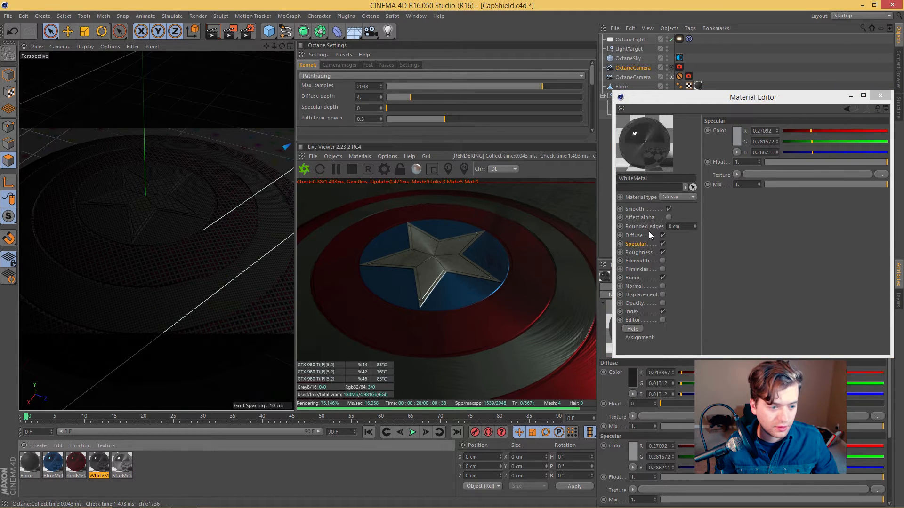
click(737, 175)
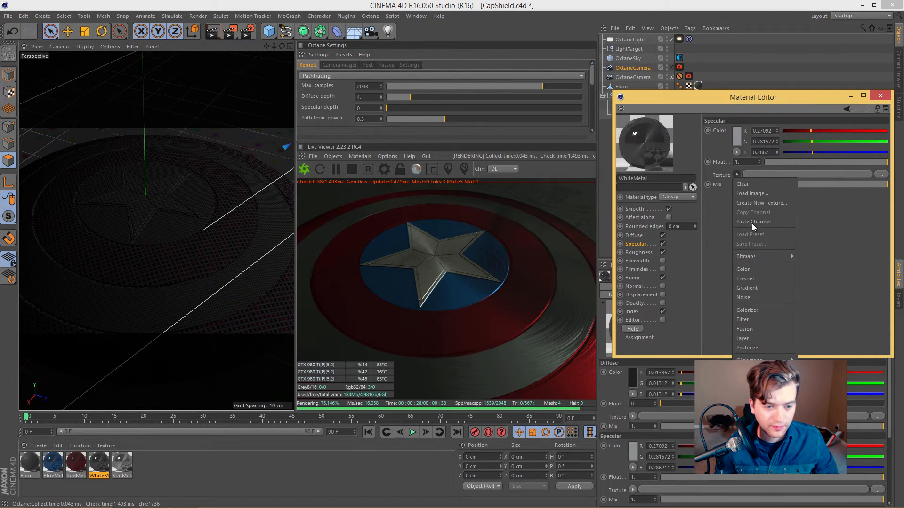
click(753, 222)
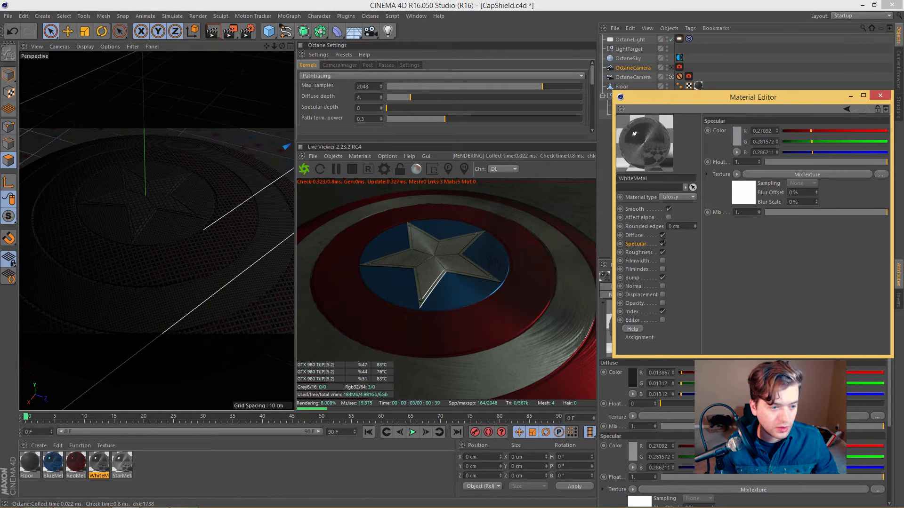
Paste the copied MixTexture into RedMetal's Specular channel
click(76, 463)
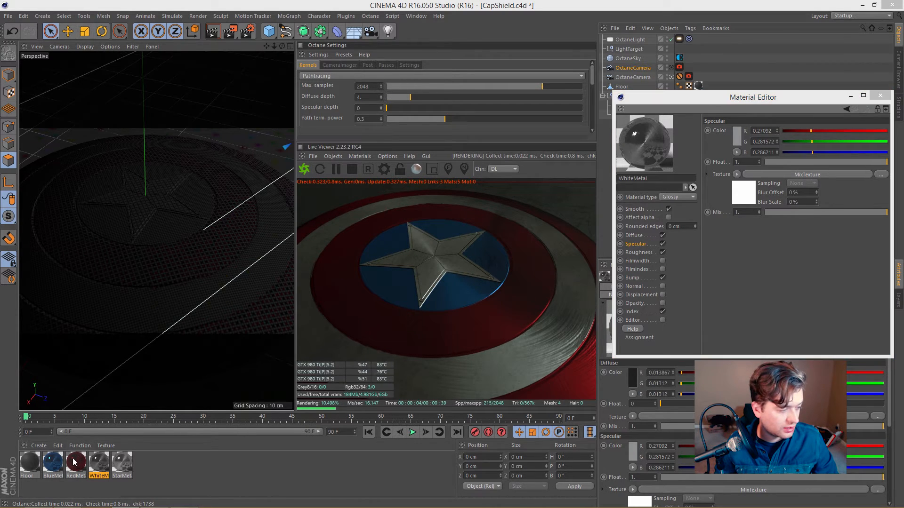
click(648, 252)
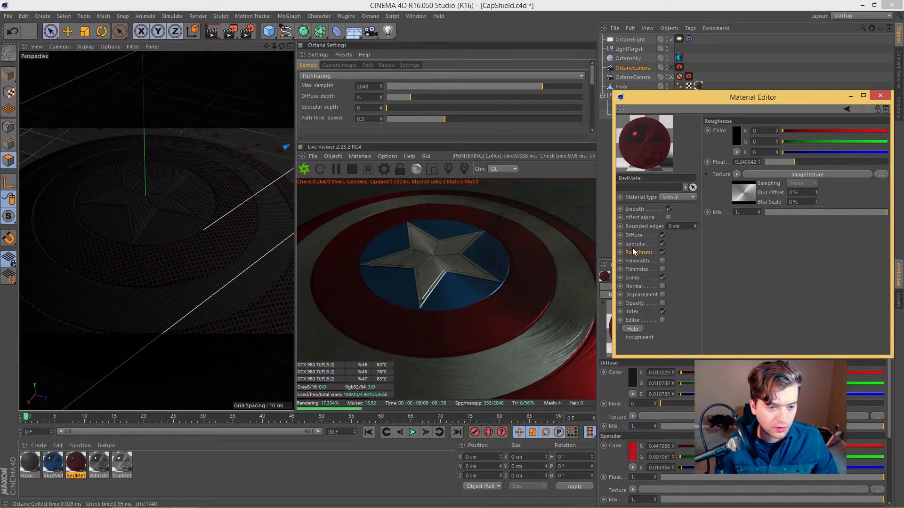
click(635, 244)
click(737, 174)
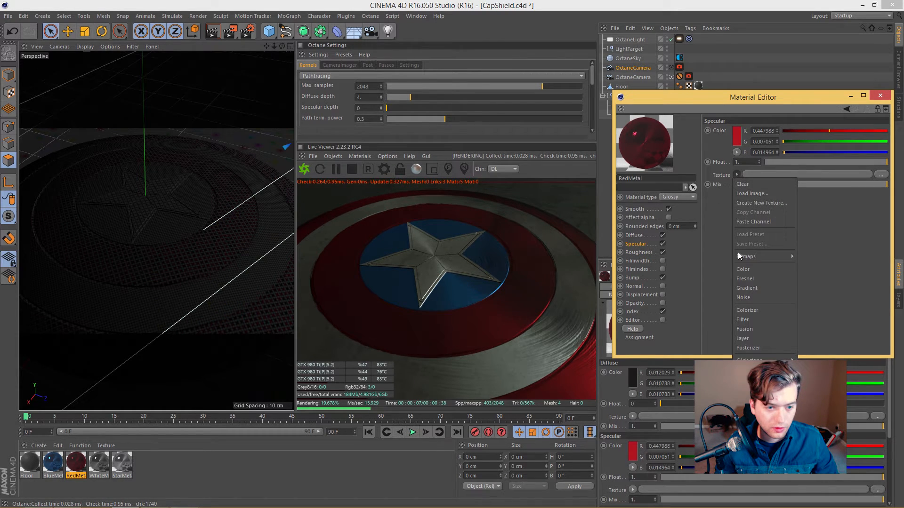
click(752, 223)
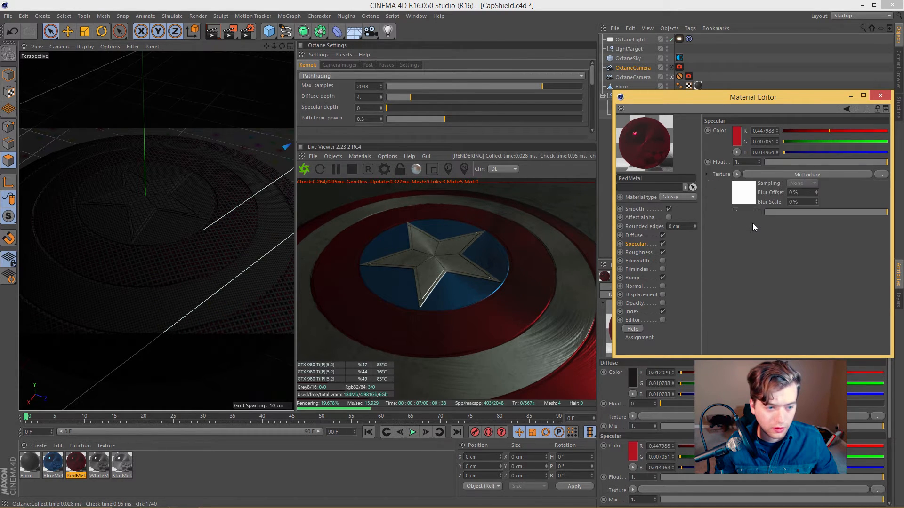
Wrap the grime image in Texture2 of RedMetal's specular mix in a Multiply and duplicate the image into the Multiply's second texture slot
click(744, 198)
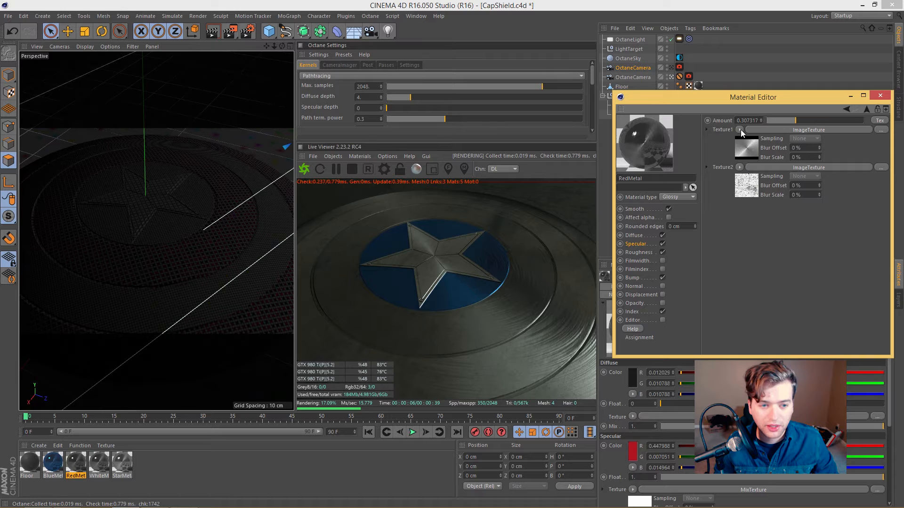
click(740, 168)
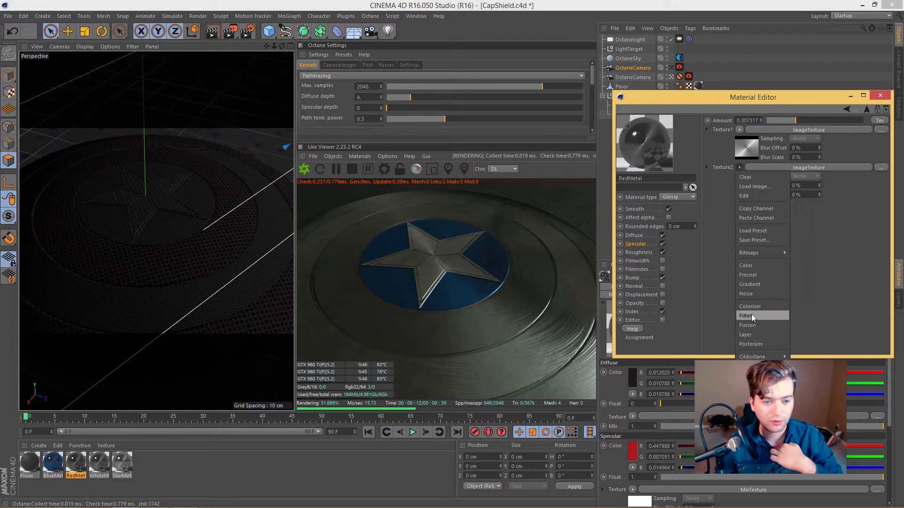
mouse_move(753, 357)
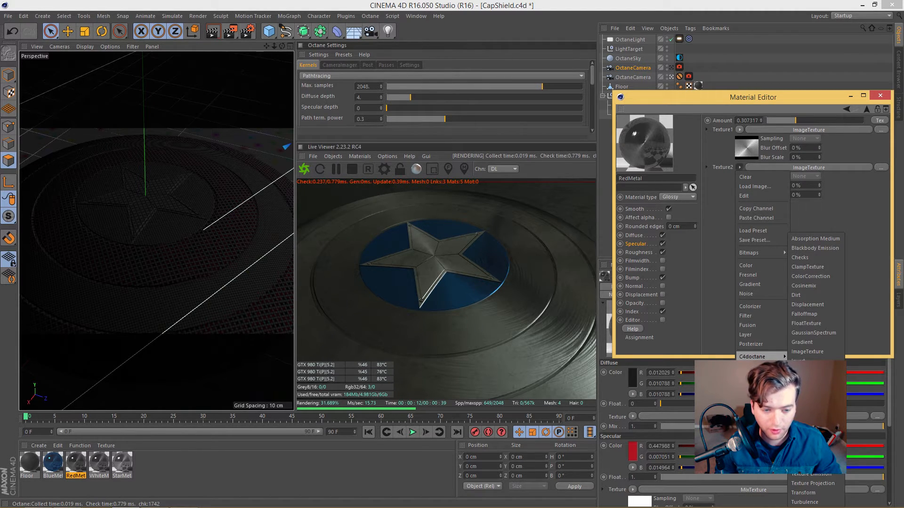
click(806, 390)
click(743, 184)
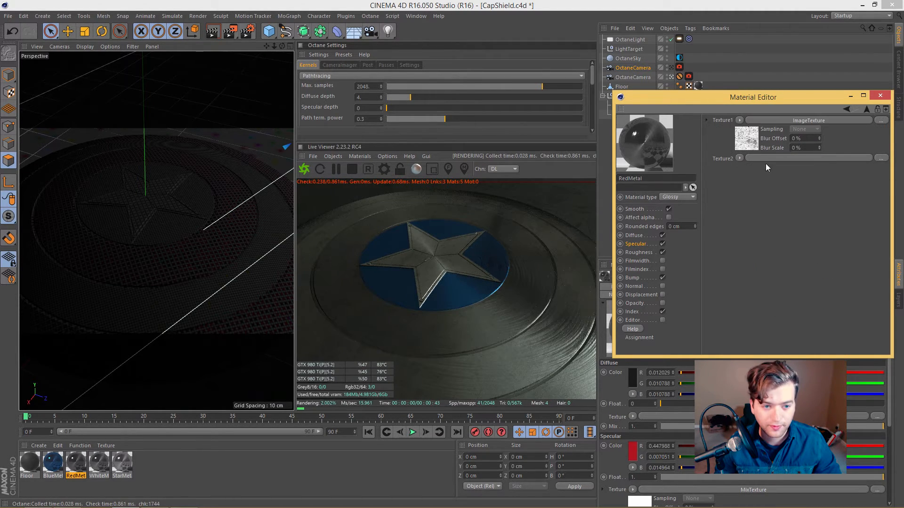
drag(742, 140, 776, 157)
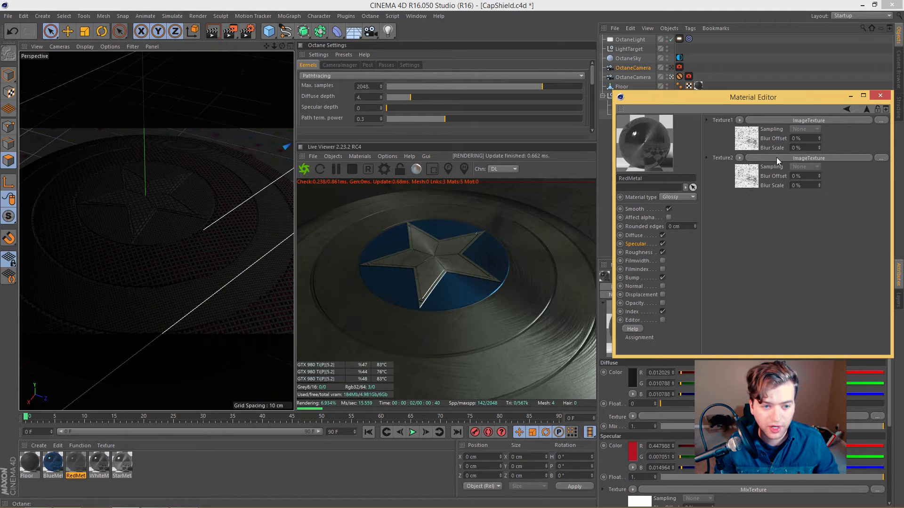
Replace the Multiply's Texture1 with an RgbSpectrum coloured pure red, R 1, G 0, B 0
click(739, 120)
mouse_move(756, 320)
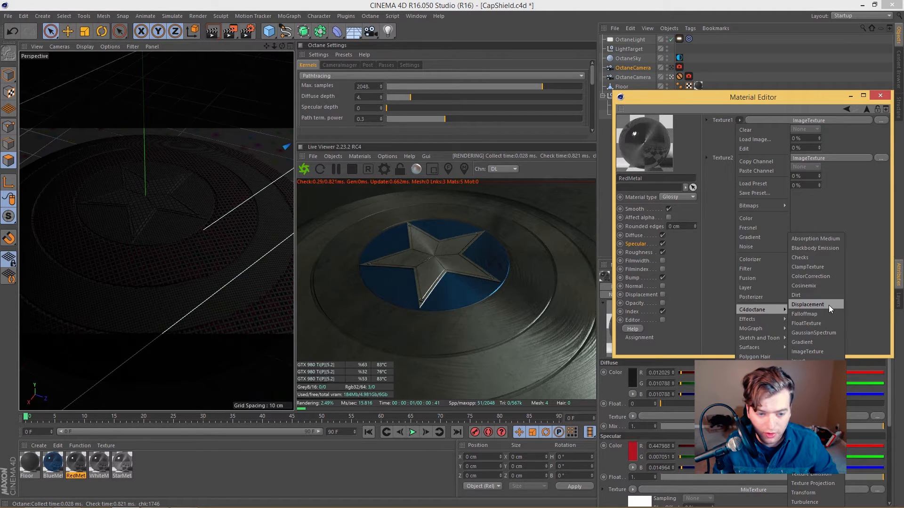
click(809, 352)
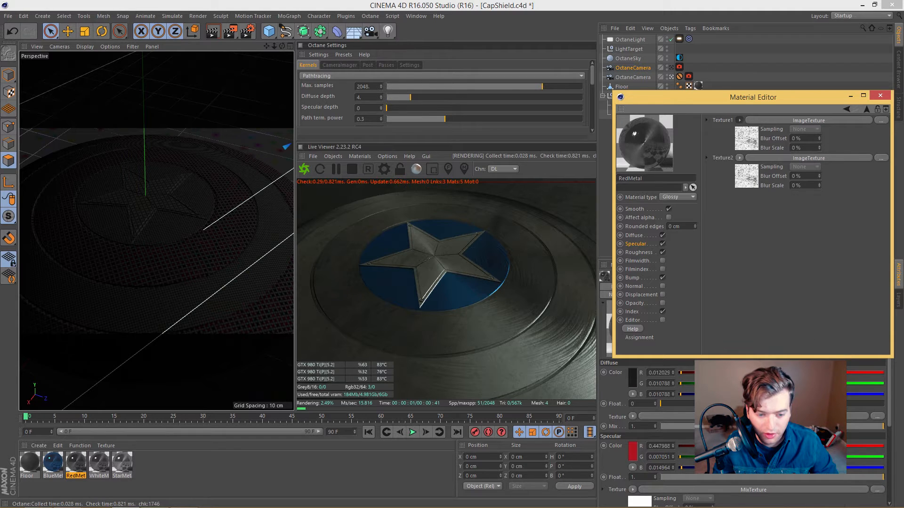
click(745, 141)
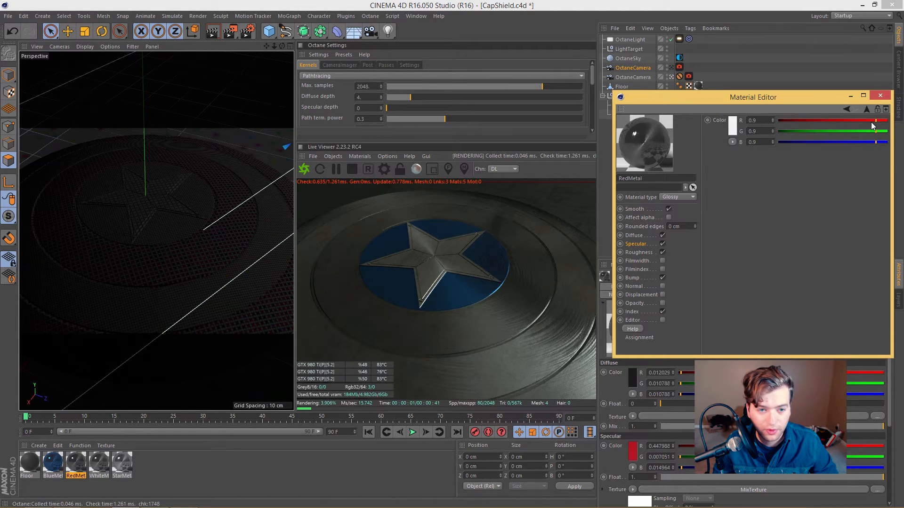
drag(871, 122, 775, 136)
drag(876, 141, 765, 147)
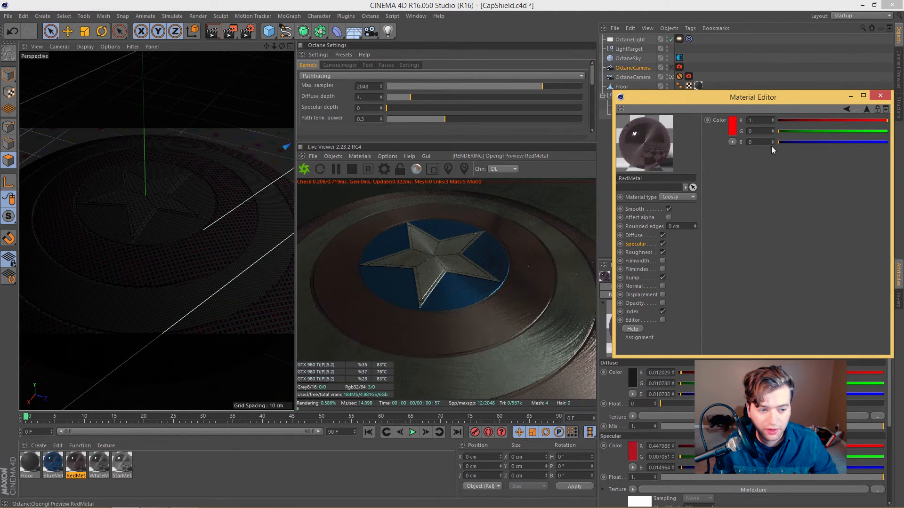
Copy the red RgbSpectrum and wrap the radial brush image in the specular mix's Texture1 in a Multiply
click(866, 109)
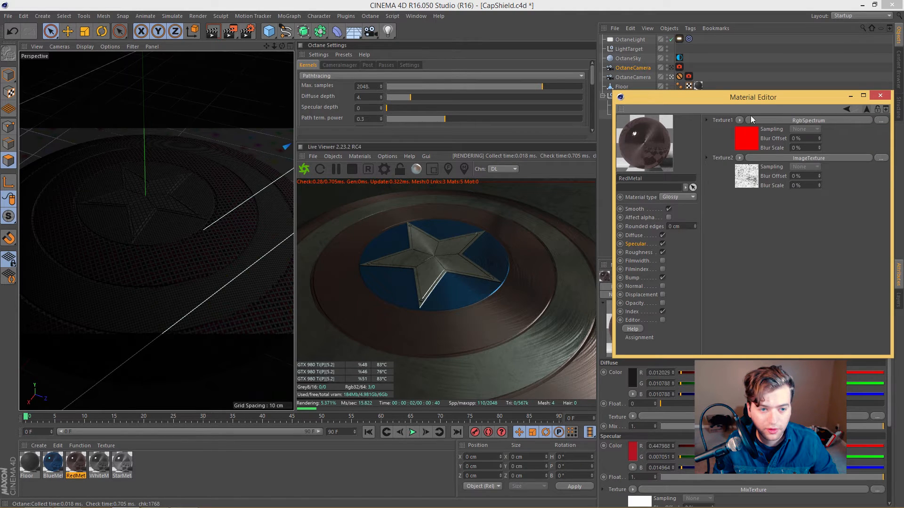
click(740, 121)
key(Escape)
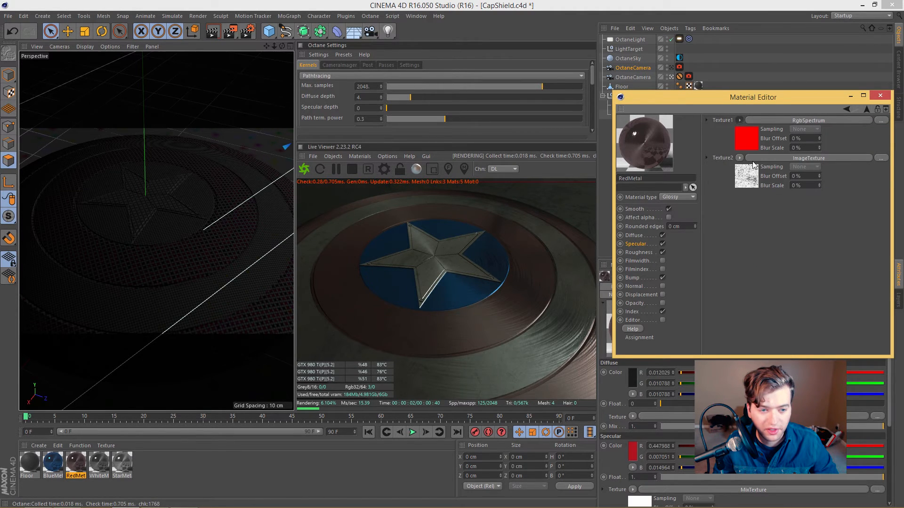
click(864, 109)
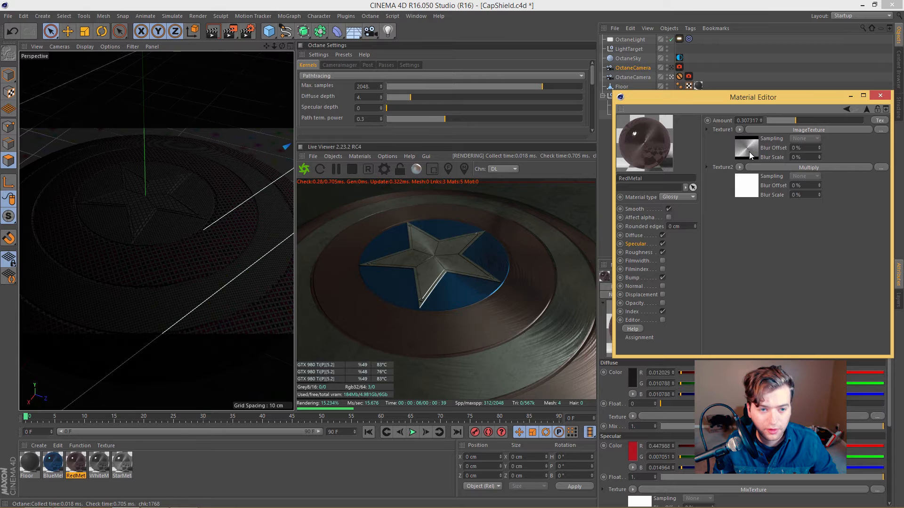
click(739, 130)
mouse_move(761, 335)
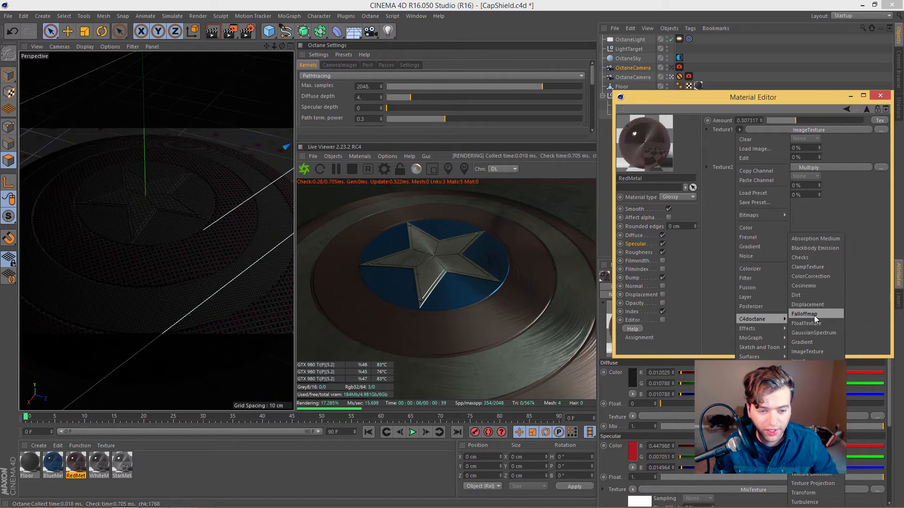
click(803, 389)
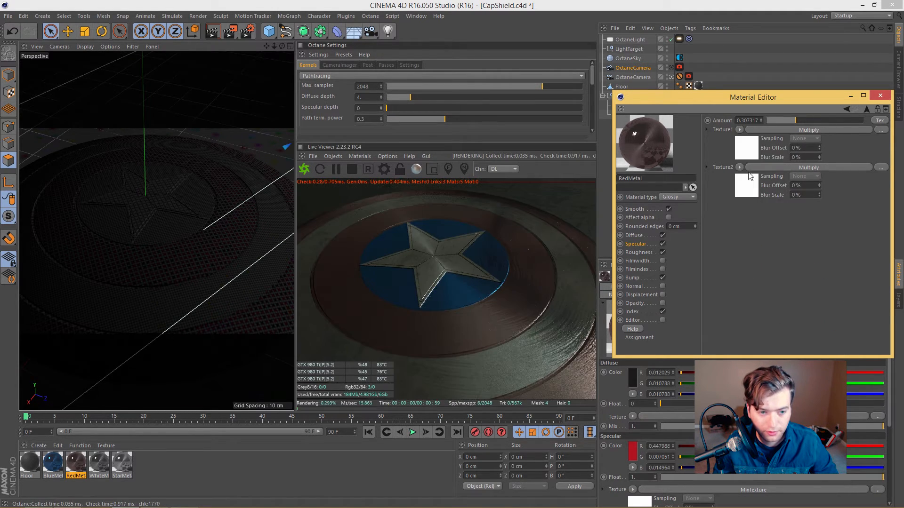
Multiply the radial brush image in Texture2 by the copied red RgbSpectrum in Texture1 and set the mix Amount to 0.735294
click(742, 151)
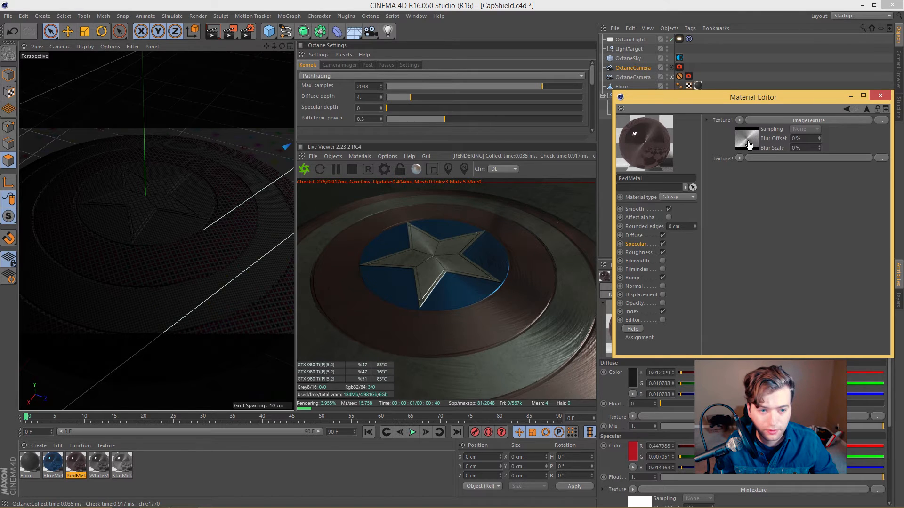
click(739, 121)
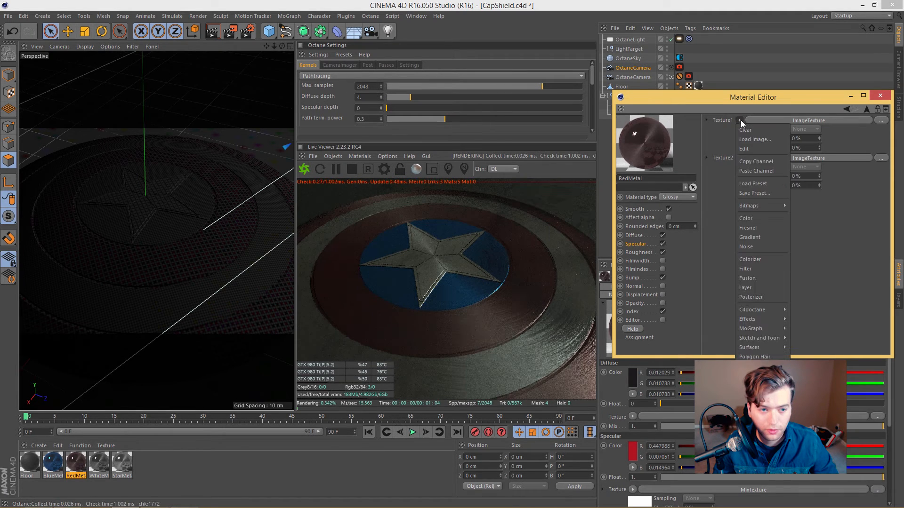
click(756, 170)
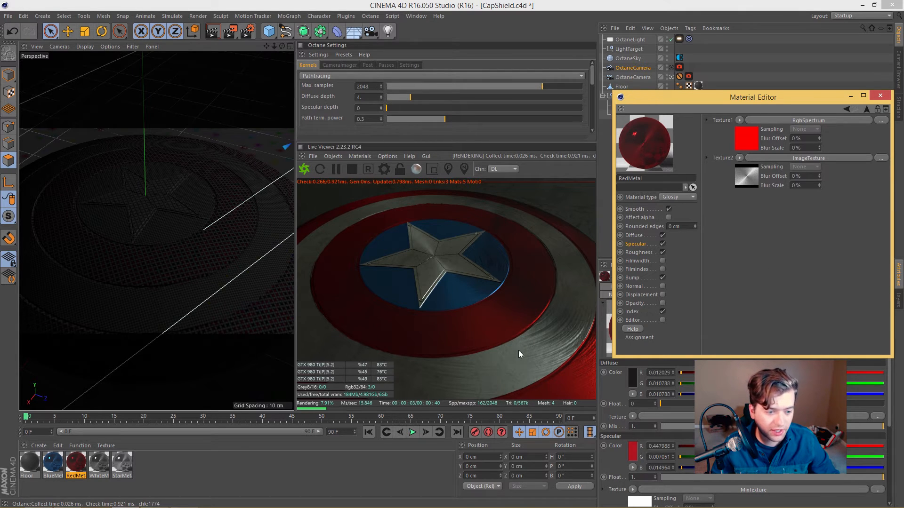
click(866, 108)
drag(801, 119, 840, 121)
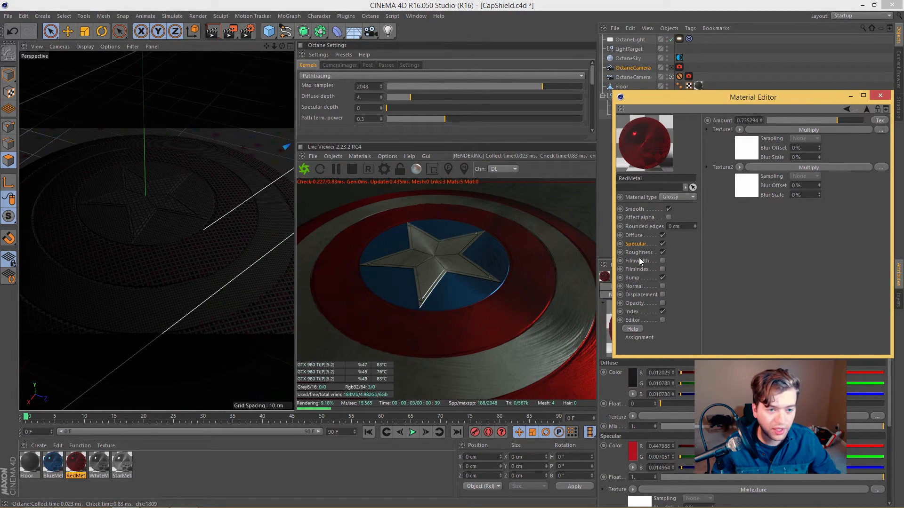
Copy the specular MixTexture of RedMetal and paste it into the specular texture of BlueMetal
click(641, 245)
click(737, 174)
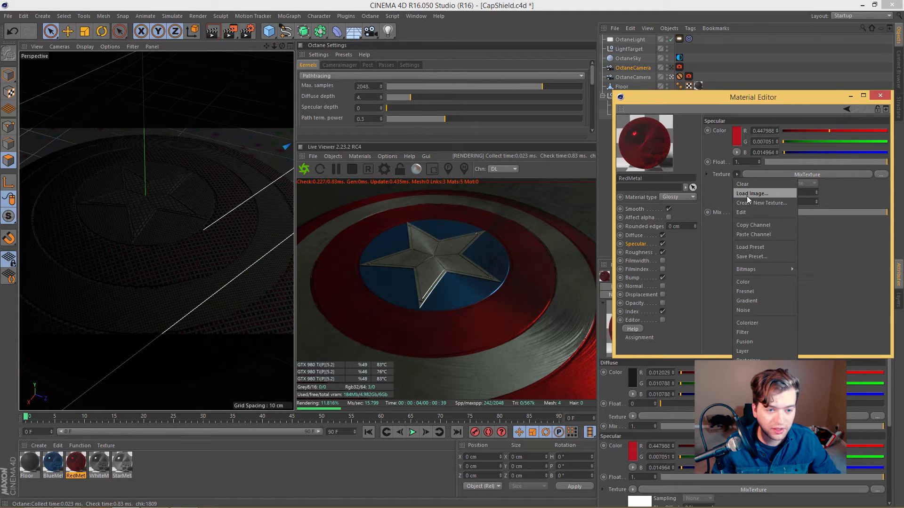
click(753, 225)
click(50, 466)
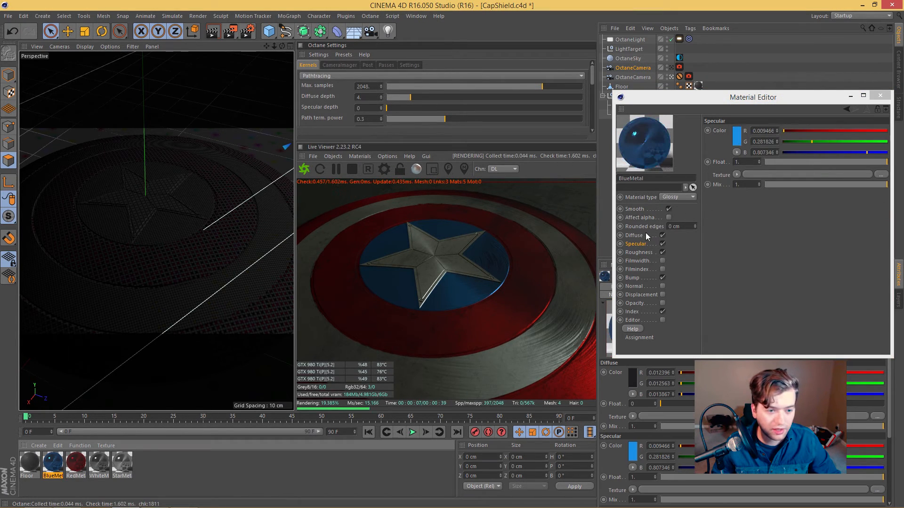
click(737, 174)
click(757, 222)
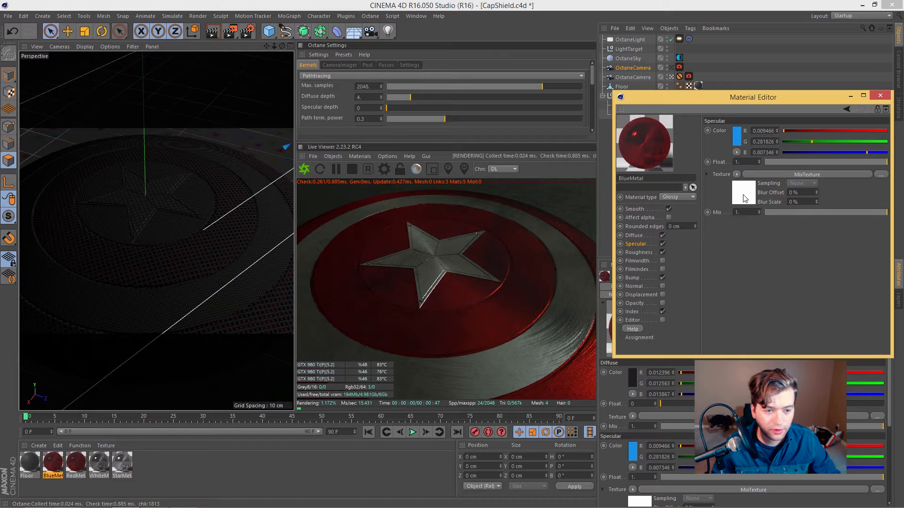
Recolour the red RgbSpectrum that multiplies BlueMetal's radial brush image in Texture1 to pure blue
click(753, 144)
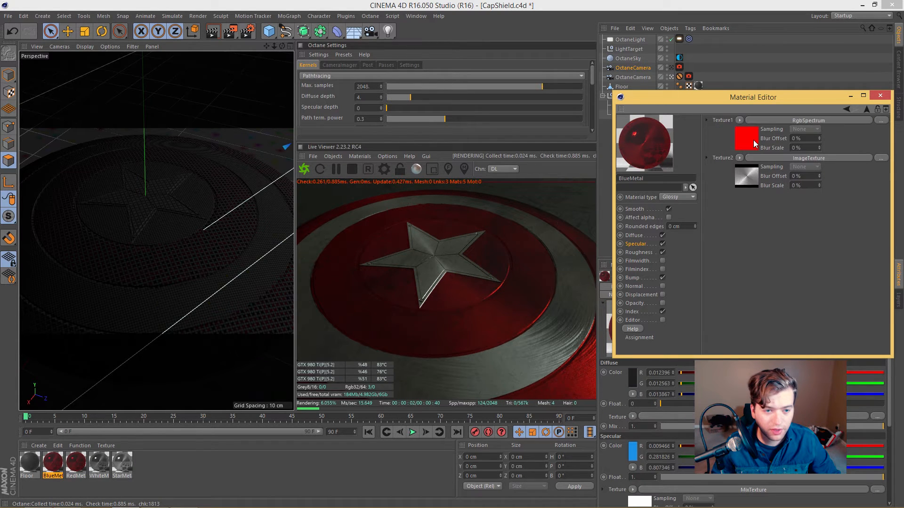
click(753, 141)
drag(801, 142, 761, 127)
click(867, 111)
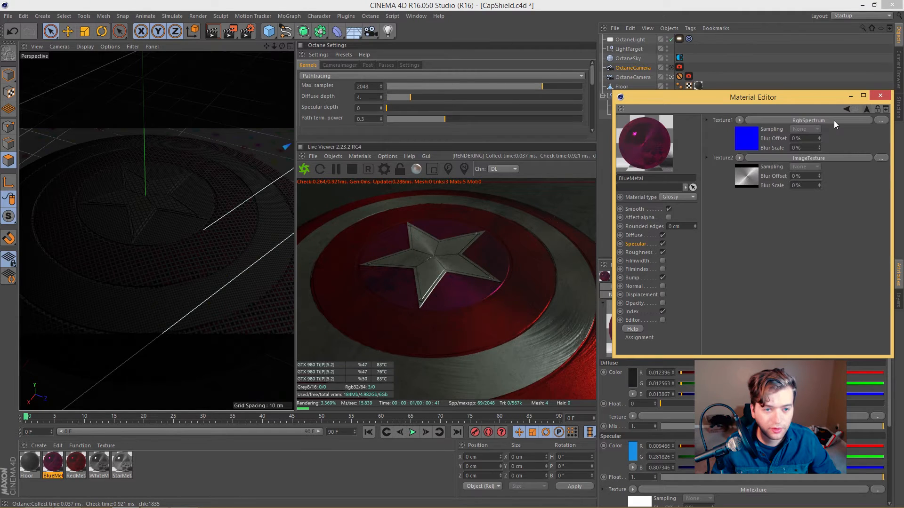
click(865, 110)
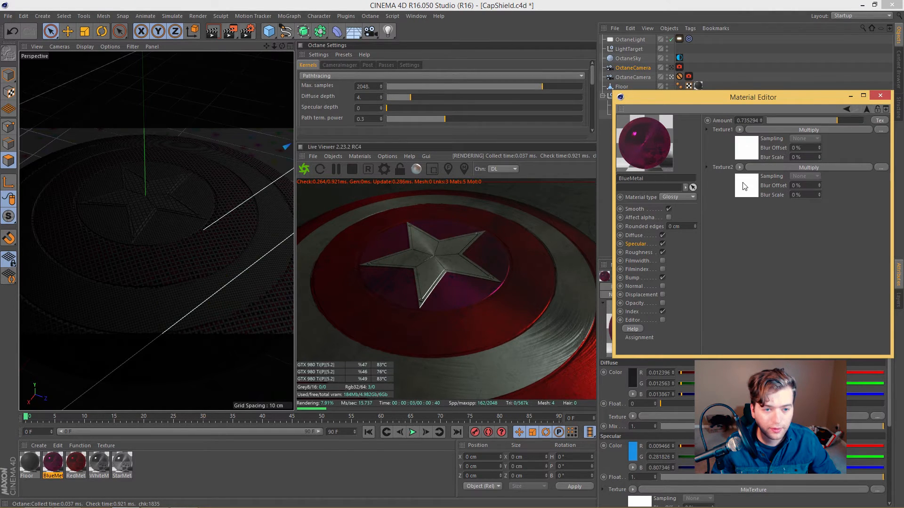
Recolour the RgbSpectrum in Texture2's Multiply to R 0, G 0, B 1 and set BlueMetal's mix Amount to 0.862745
click(751, 137)
drag(832, 142, 779, 122)
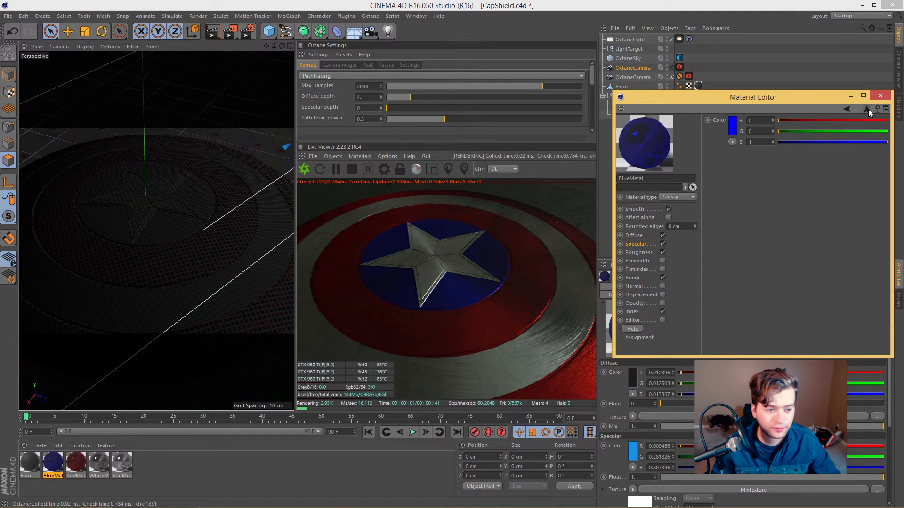
click(868, 109)
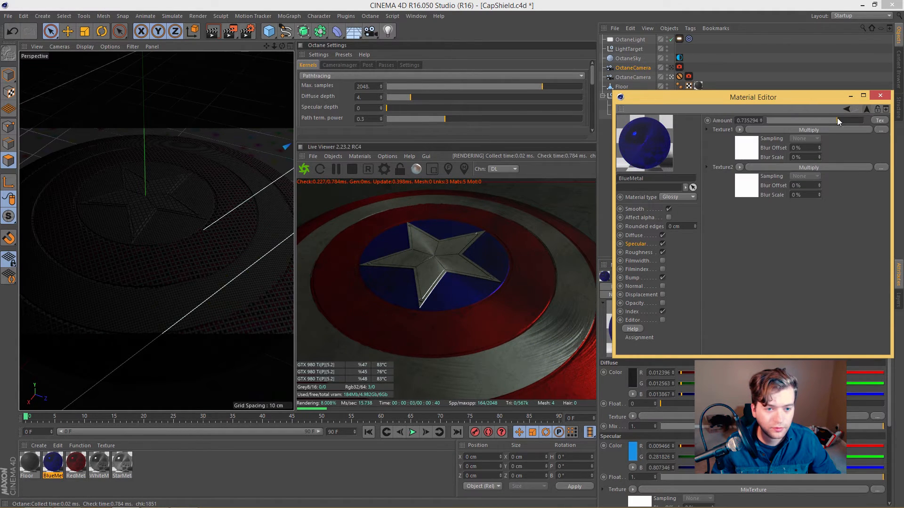
mouse_move(836, 120)
mouse_down()
mouse_move(780, 124)
mouse_move(849, 123)
mouse_up()
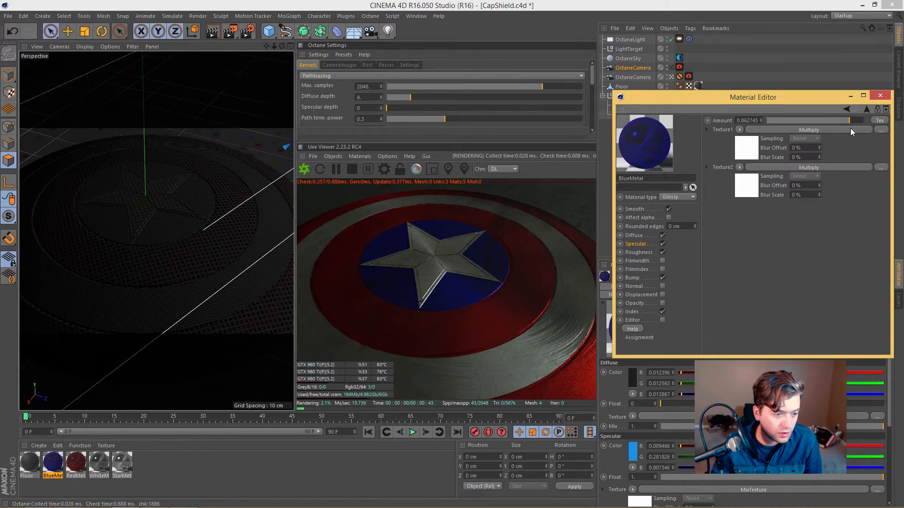
Set the saturation of the blue RgbSpectrum in BlueMetal's Texture1 Multiply to 70%
click(746, 150)
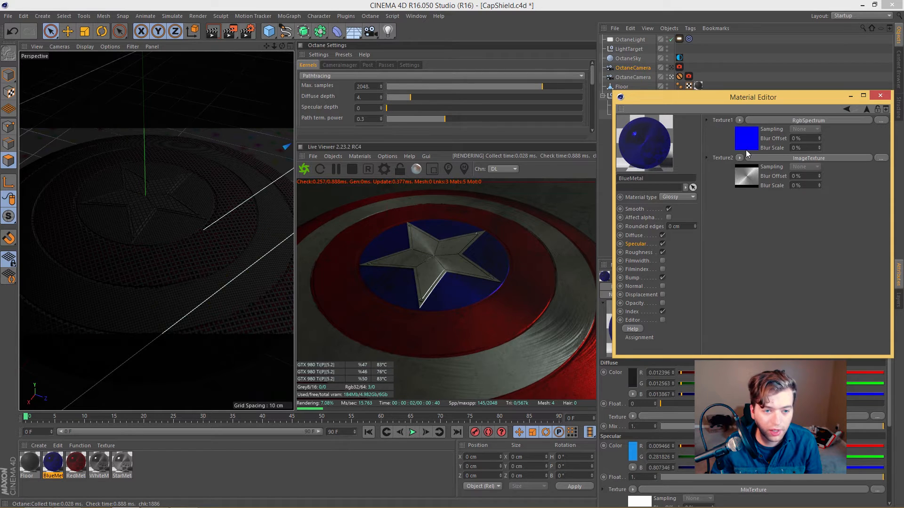
click(736, 129)
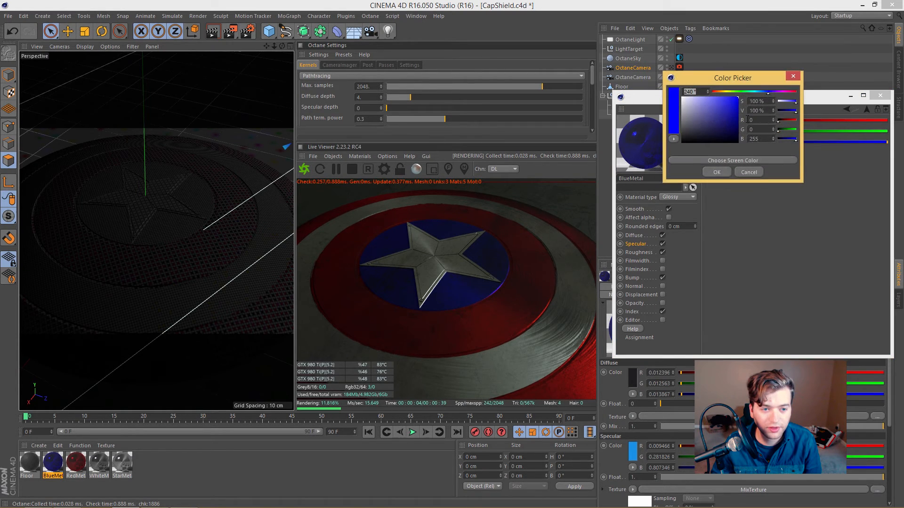
key(Tab)
text(7)
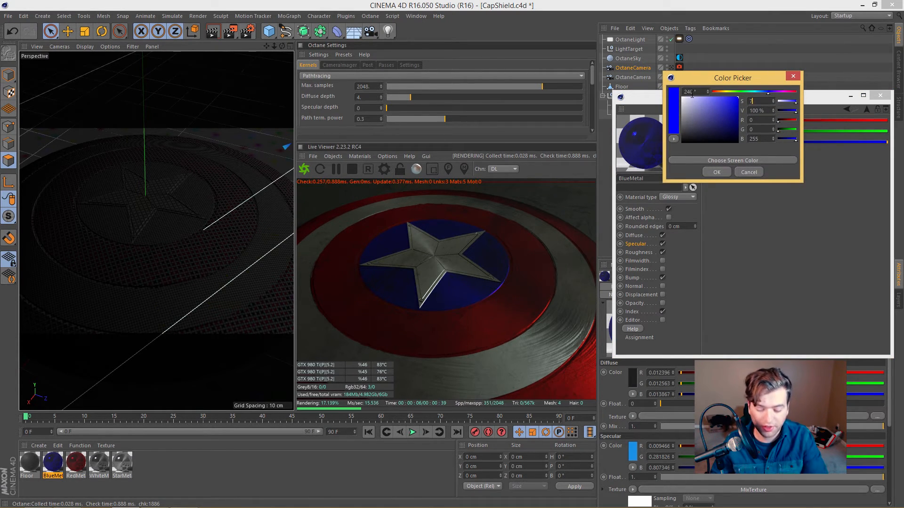
key(Return)
Mute the Texture1 RgbSpectrum further to a darker blue, about 47% saturation and 70% value
click(718, 120)
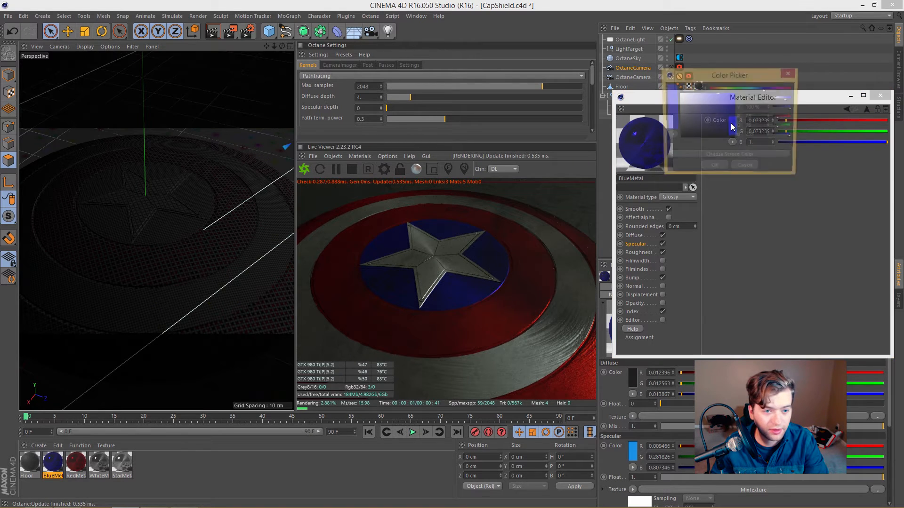
click(759, 98)
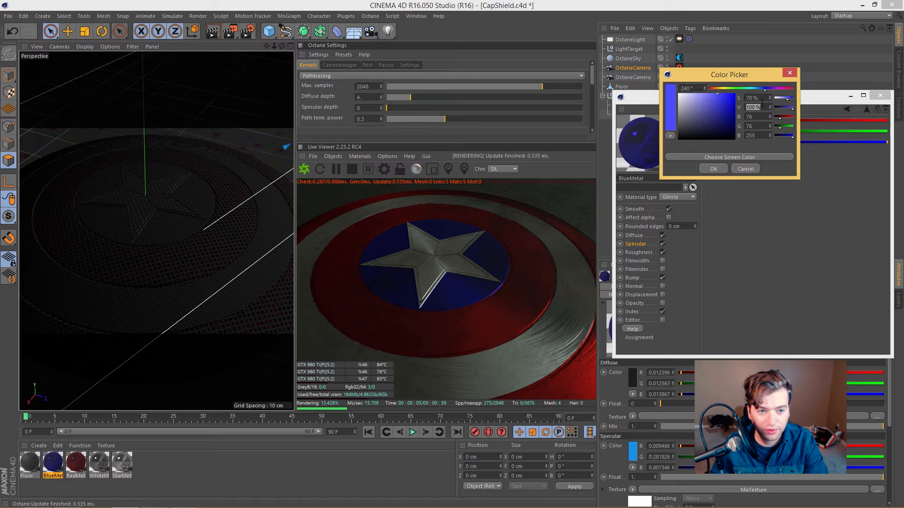
click(752, 98)
mouse_move(711, 99)
mouse_down()
mouse_move(714, 107)
mouse_move(705, 107)
mouse_up()
click(713, 168)
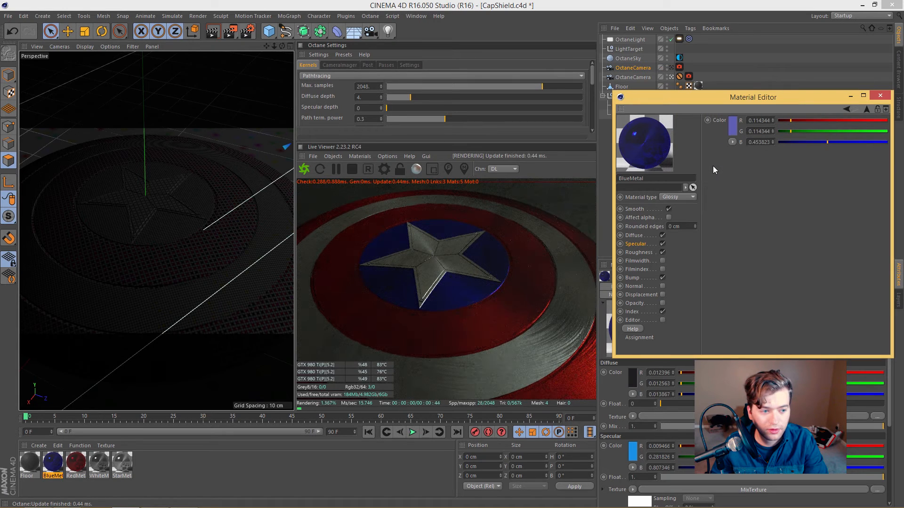
Sample a blue from the screen for the Texture1 RgbSpectrum, adjust it to R 42, G 111, B 176 and store it as a swatch
click(735, 128)
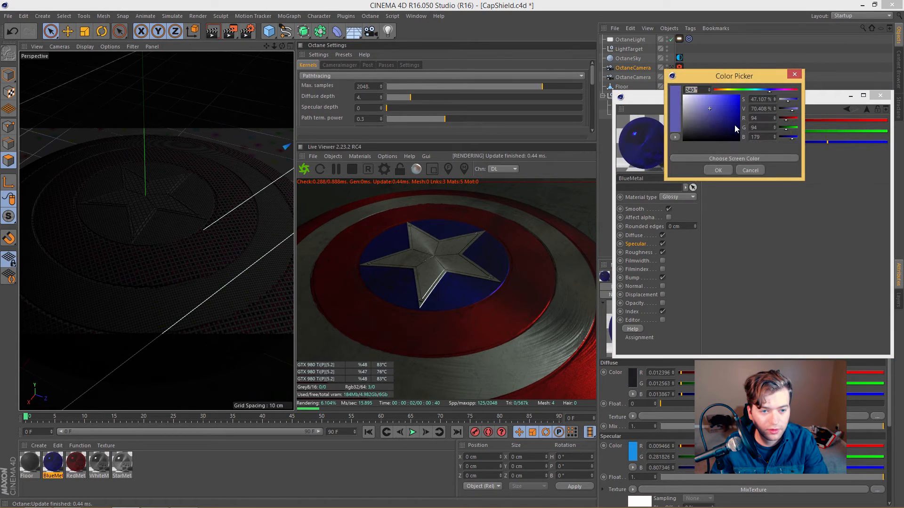
click(737, 159)
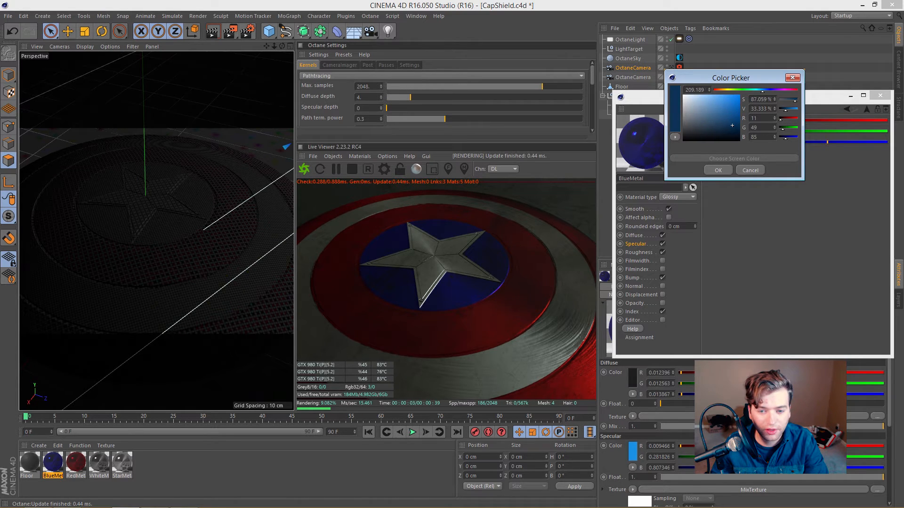
click(819, 183)
click(726, 108)
click(675, 137)
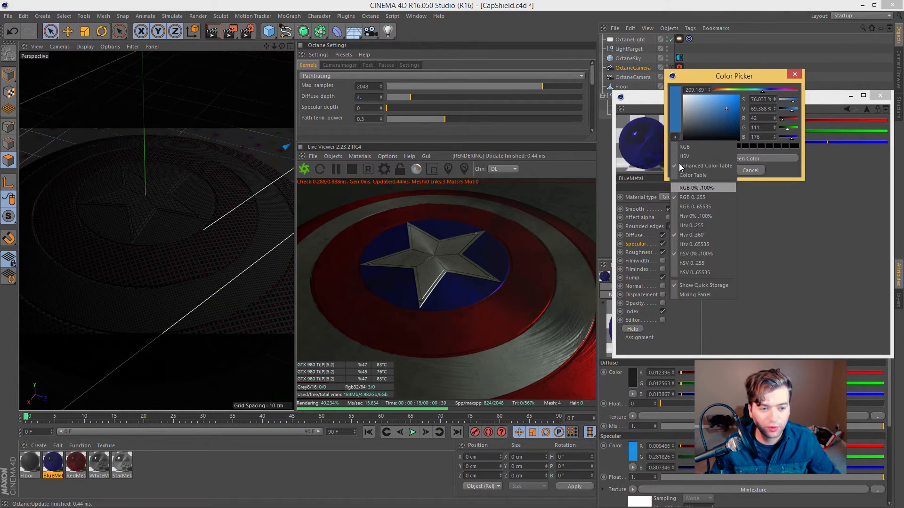
click(673, 103)
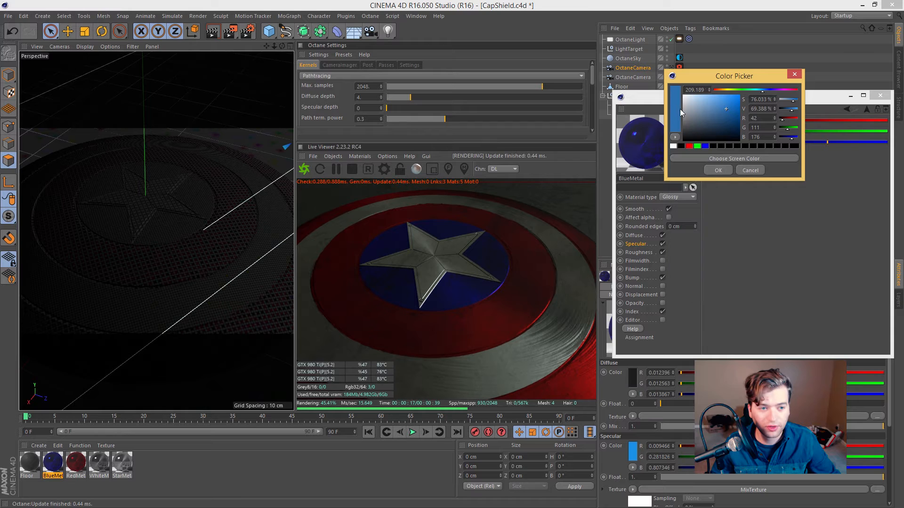
click(728, 171)
click(868, 109)
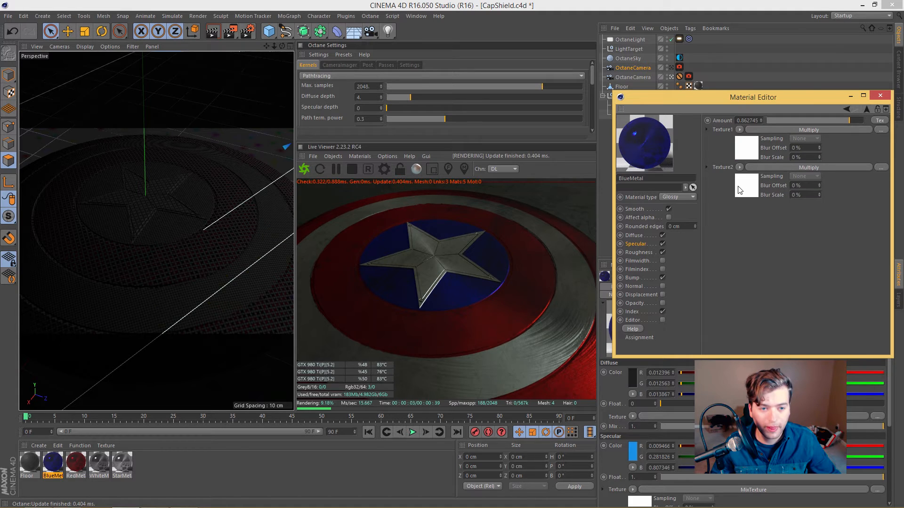
Apply the stored steel-blue swatch to the RgbSpectrum in BlueMetal's Texture2 Multiply
click(747, 143)
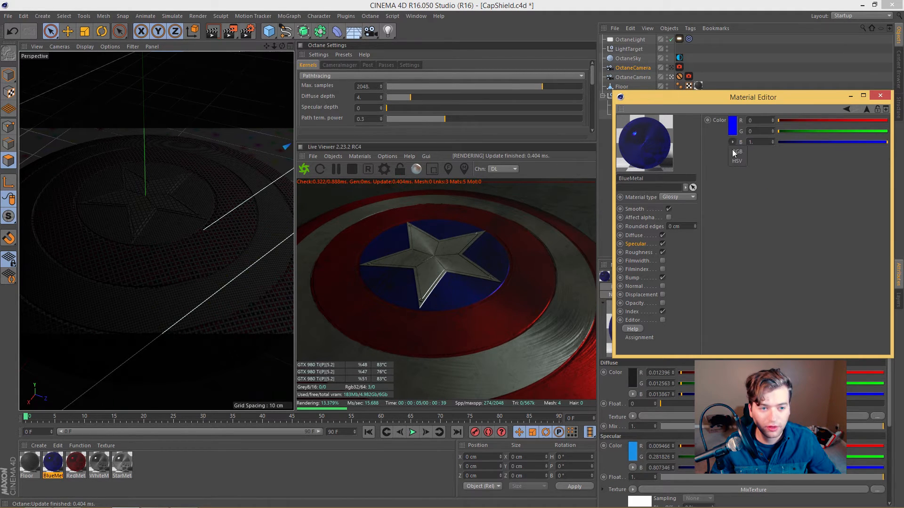
click(733, 126)
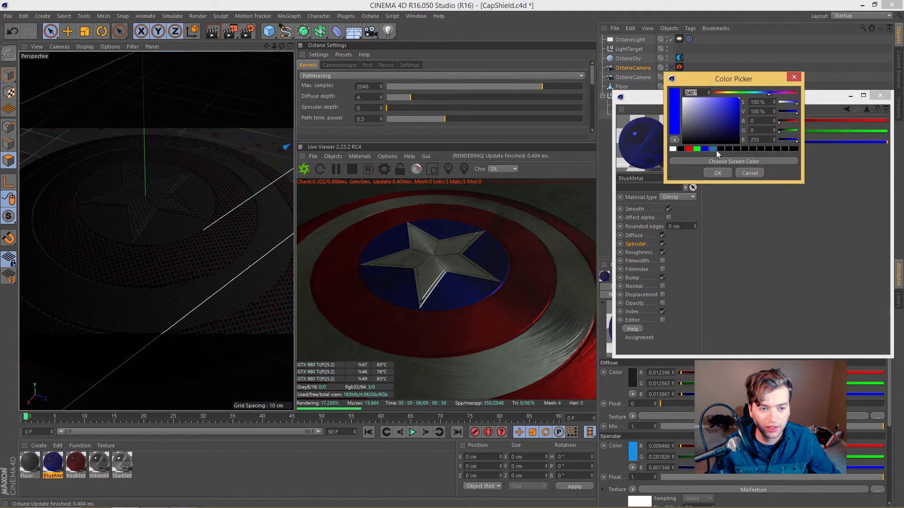
click(713, 149)
click(716, 173)
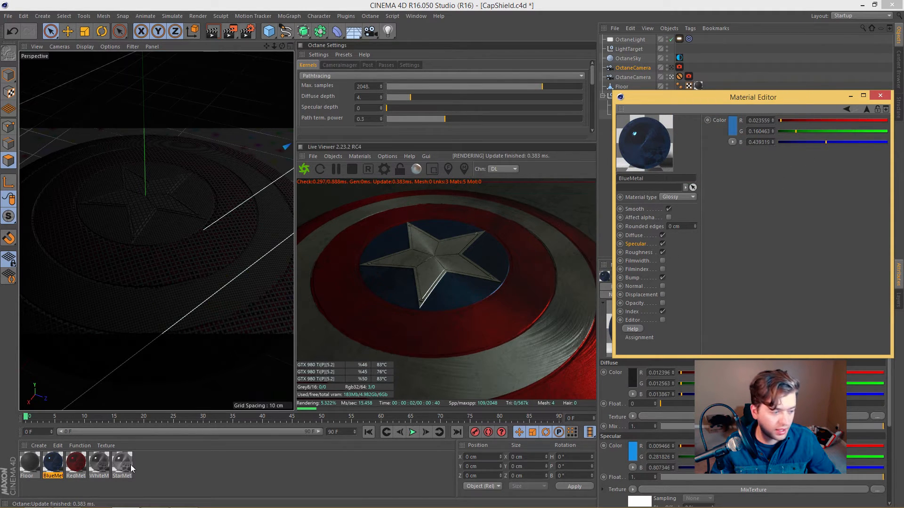
Set the RgbSpectrum multiplying RedMetal's radial brush image to R 156, G 38, B 53 and store that red as a swatch
click(76, 463)
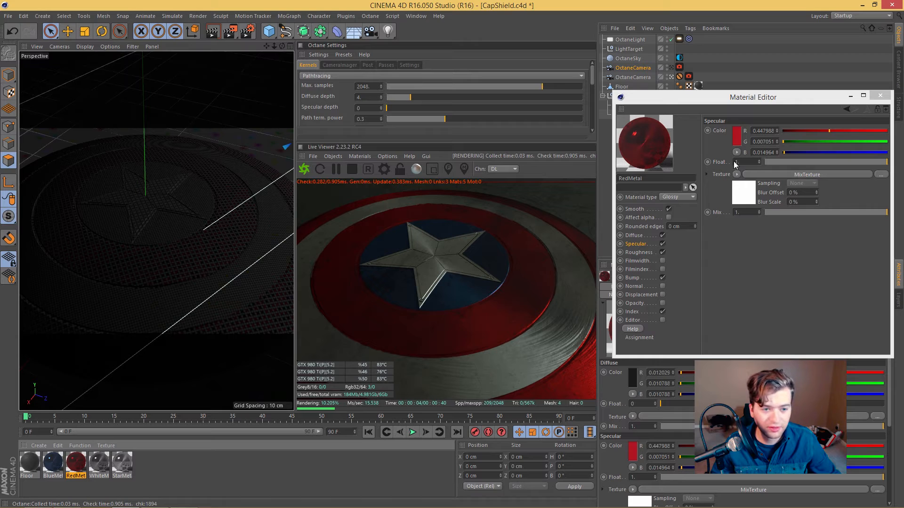
click(761, 185)
click(752, 192)
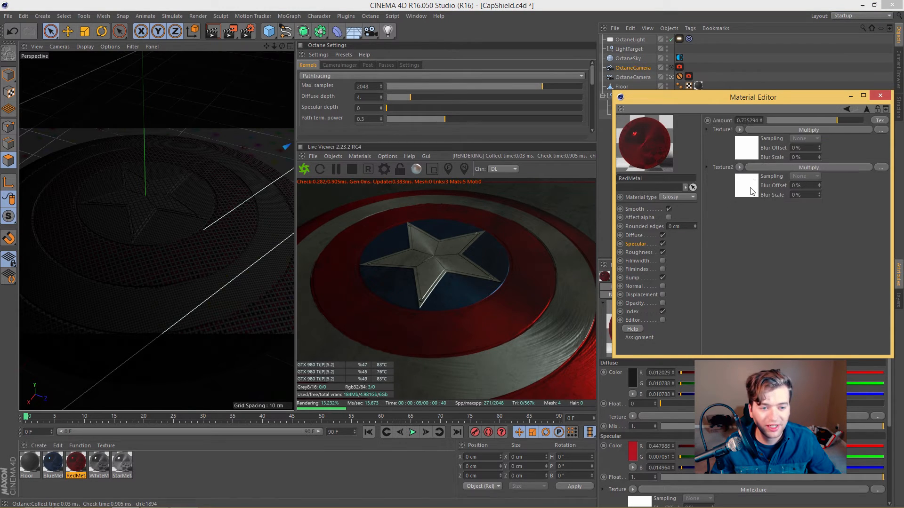
click(743, 139)
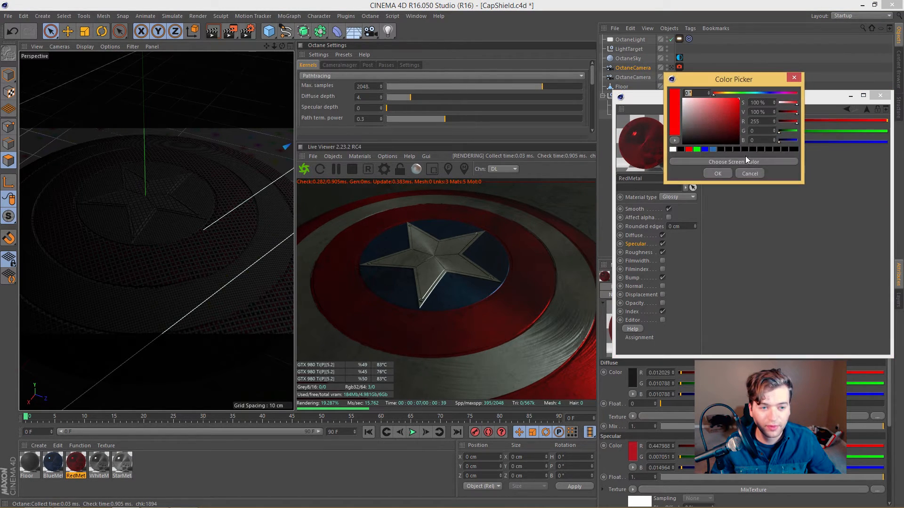
drag(738, 131, 725, 116)
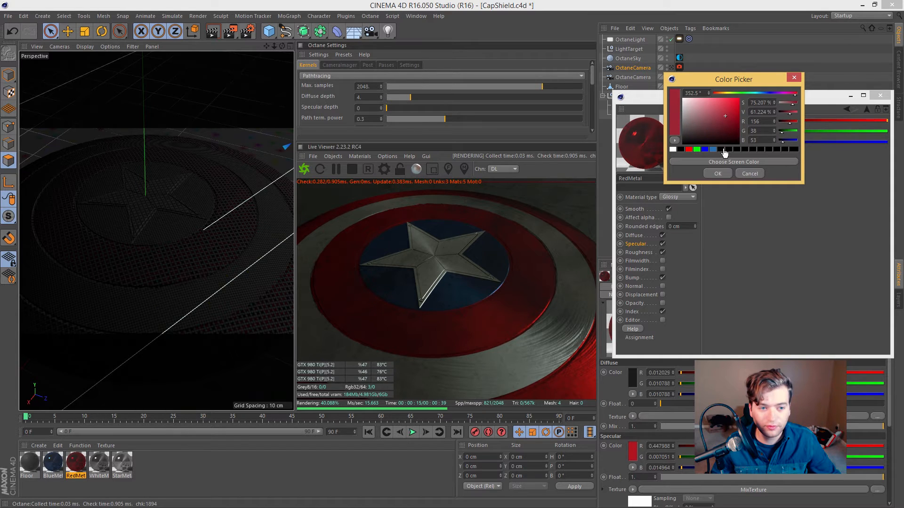
click(717, 172)
click(866, 110)
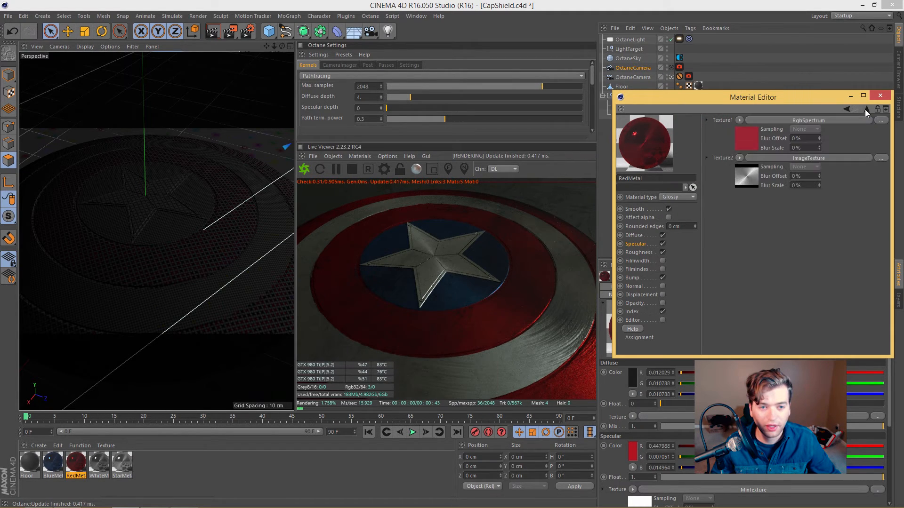
Apply the stored dark red swatch to the RgbSpectrum multiplying RedMetal's grime image in Texture2 and close the Material Editor
click(749, 178)
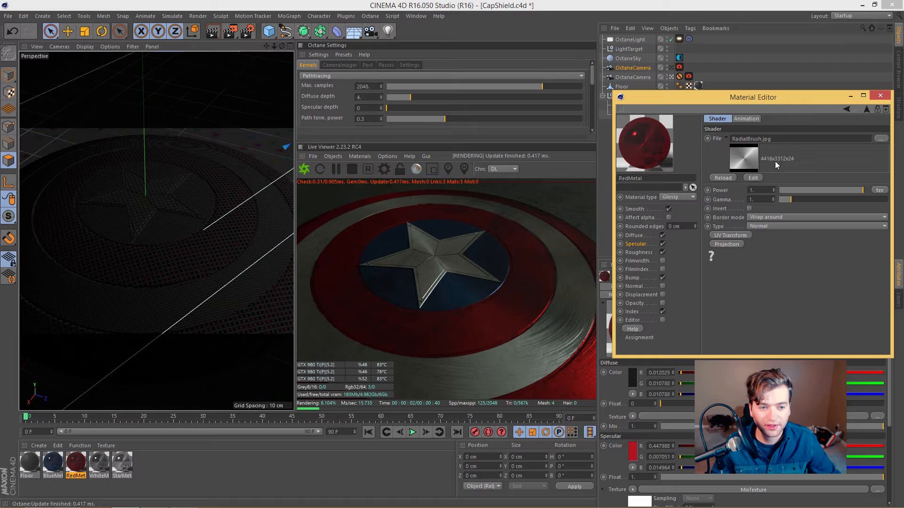
click(869, 109)
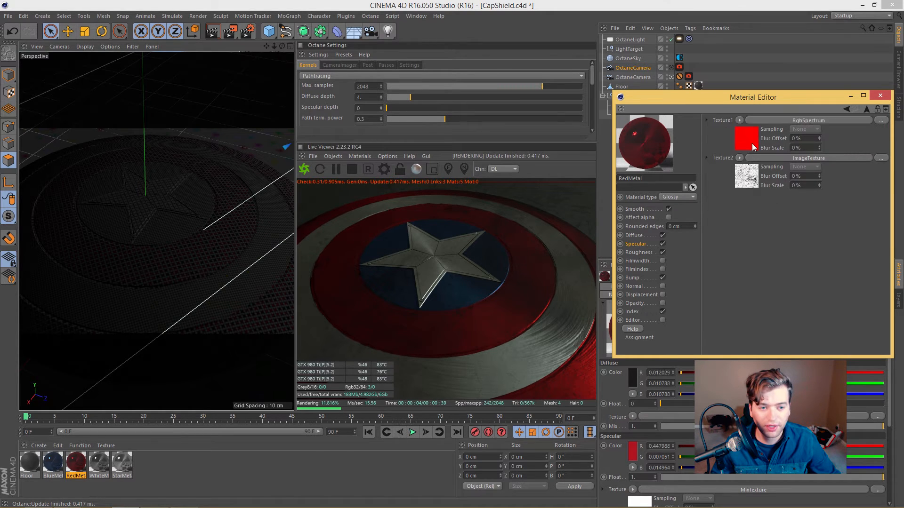
click(751, 144)
click(711, 135)
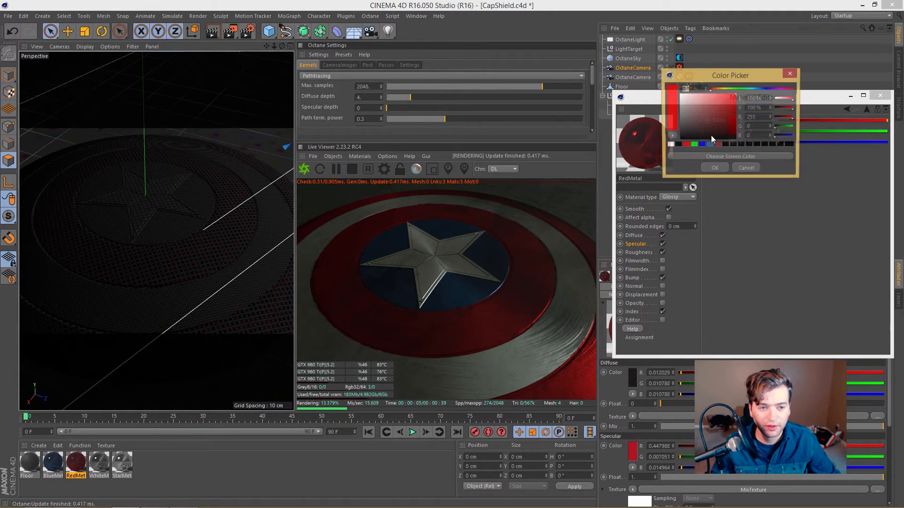
click(715, 169)
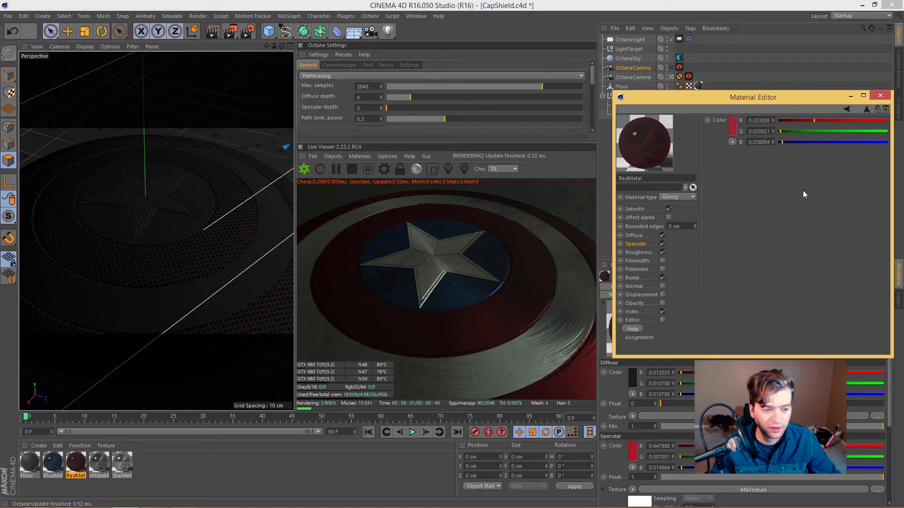
click(878, 96)
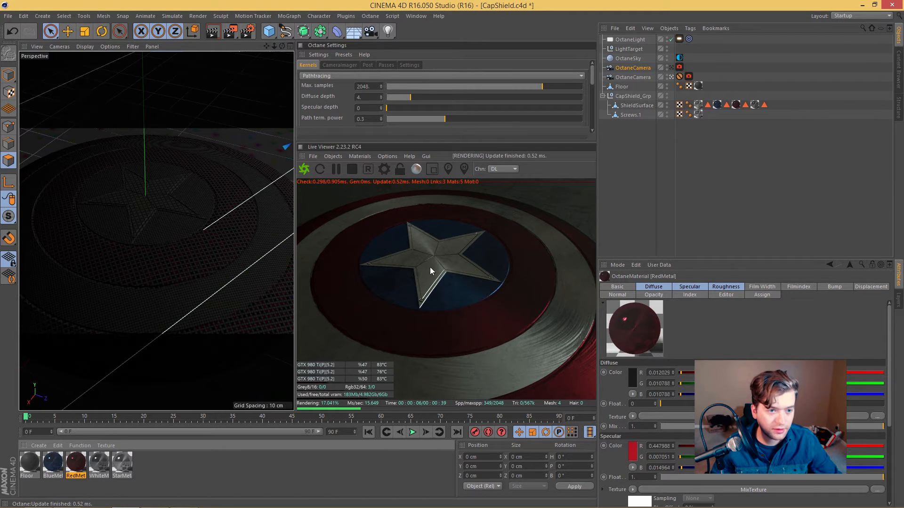
Show all four views and switch the Top view to a Perspective view framing the shield and lights
click(679, 78)
click(698, 137)
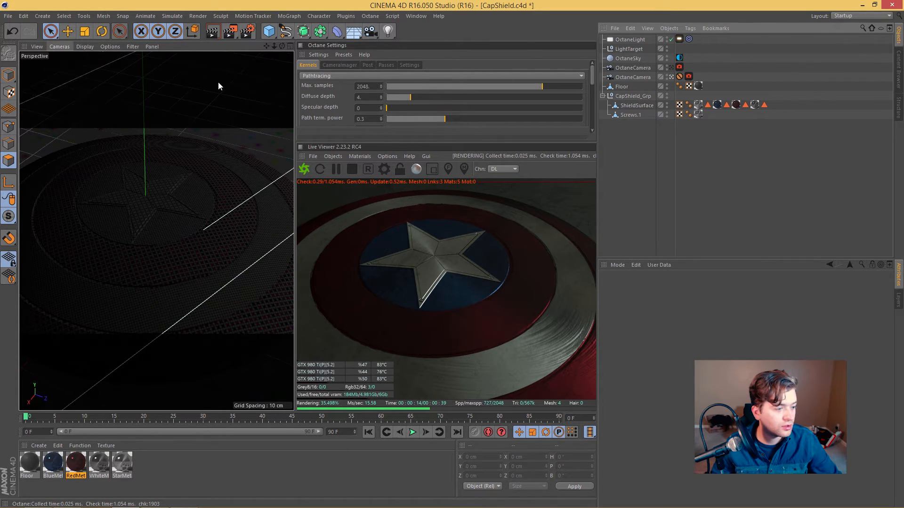
middle_click(155, 196)
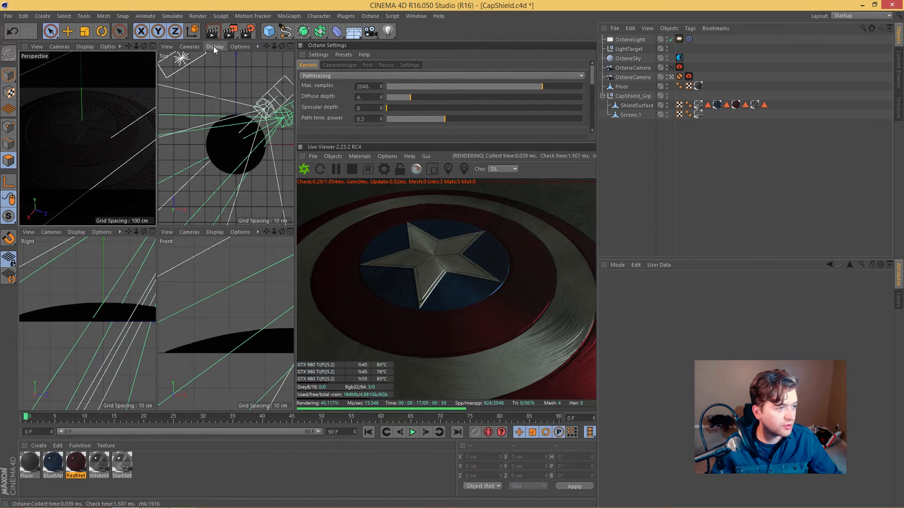
click(189, 46)
click(188, 91)
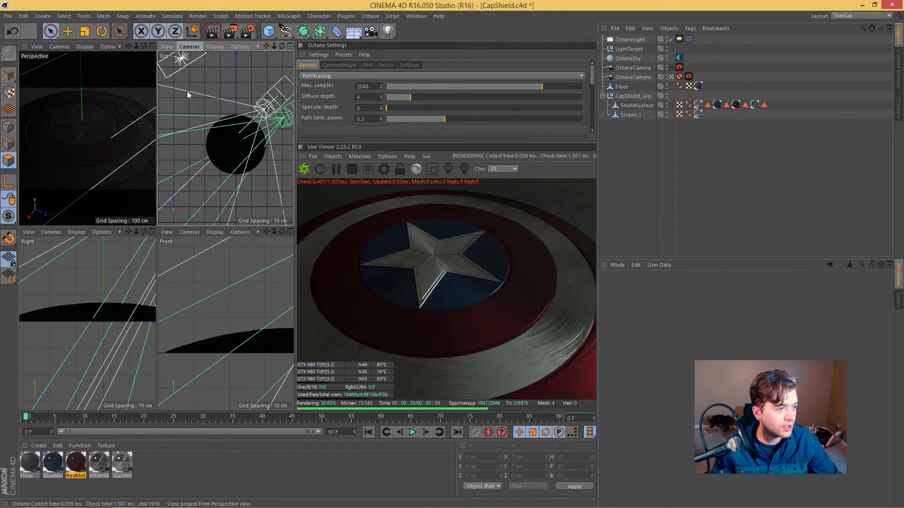
alt+drag(216, 177, 247, 155)
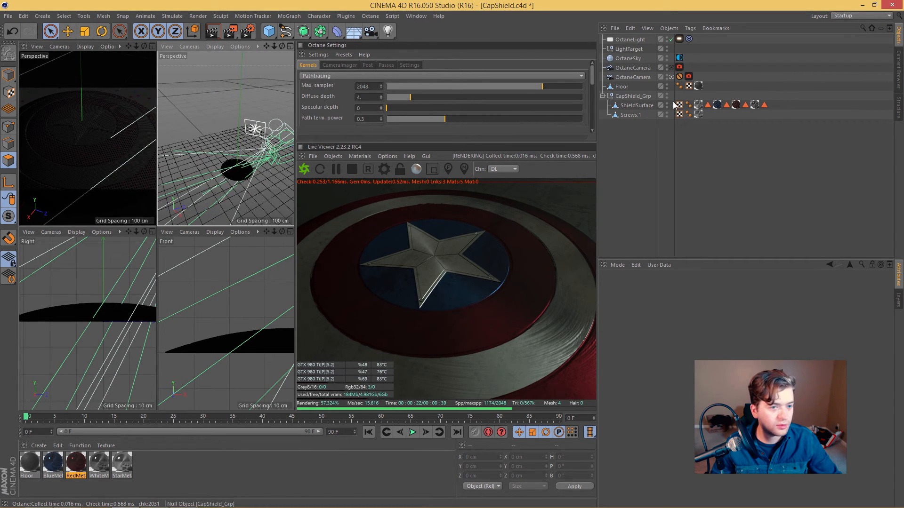
Hide both OctaneCameras in the viewports and move the OctaneLight to the opposite side of the shield
click(667, 67)
click(666, 77)
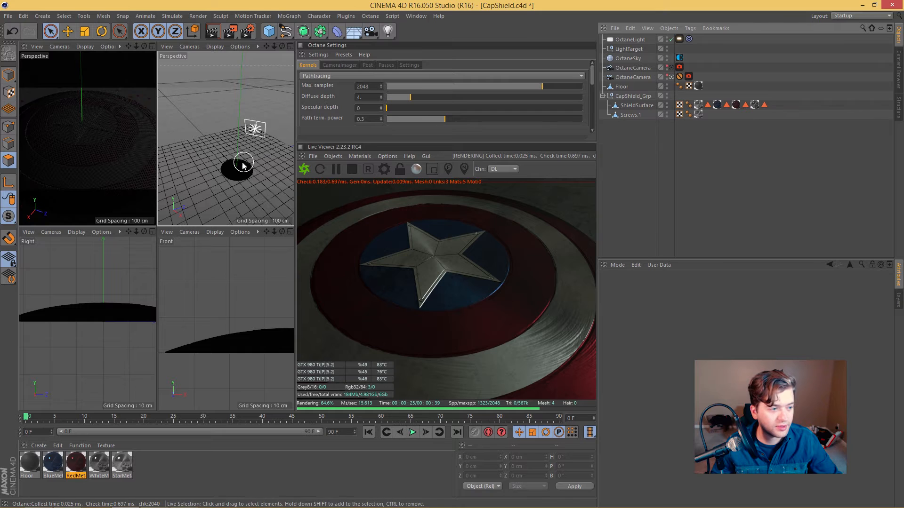
click(630, 40)
key(e)
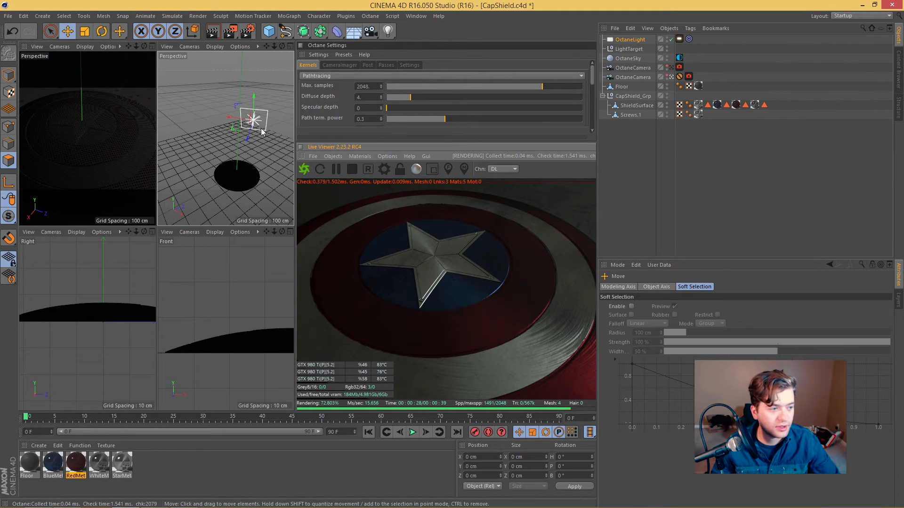
alt+drag(262, 133, 199, 174)
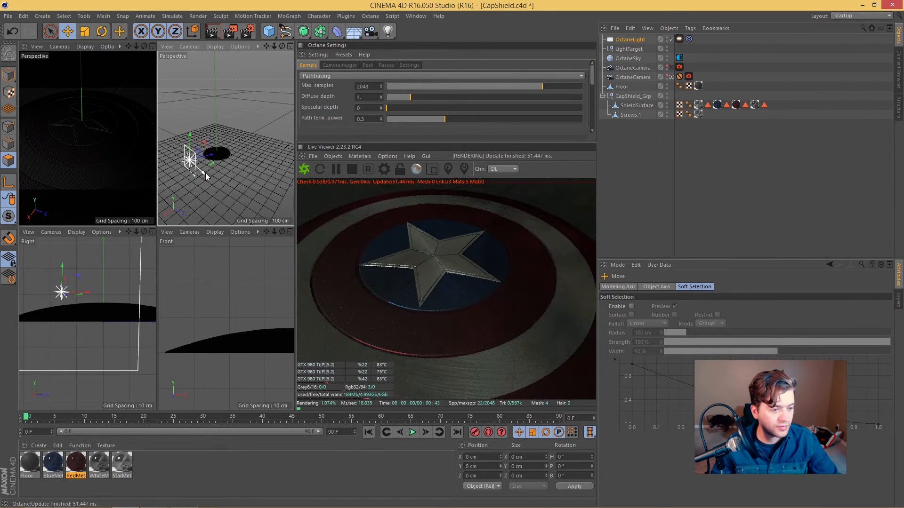
mouse_move(222, 168)
alt+mouse_down()
mouse_move(185, 120)
mouse_move(230, 125)
mouse_move(217, 157)
mouse_move(221, 186)
mouse_move(222, 155)
alt+mouse_up()
Shrink the OctaneLight's area to 10 cm in Size X and 10 cm in Size Y
click(630, 40)
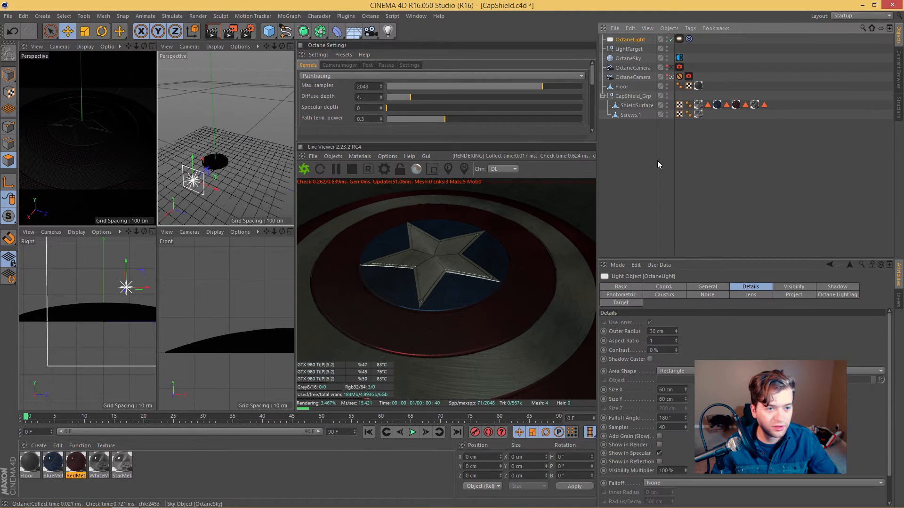
double_click(669, 391)
text(10)
key(Return)
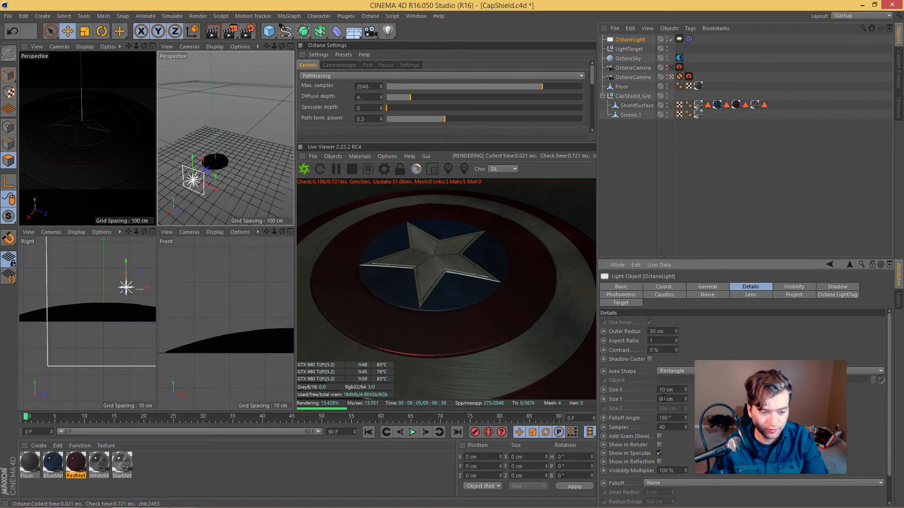
text(100)
key(Return)
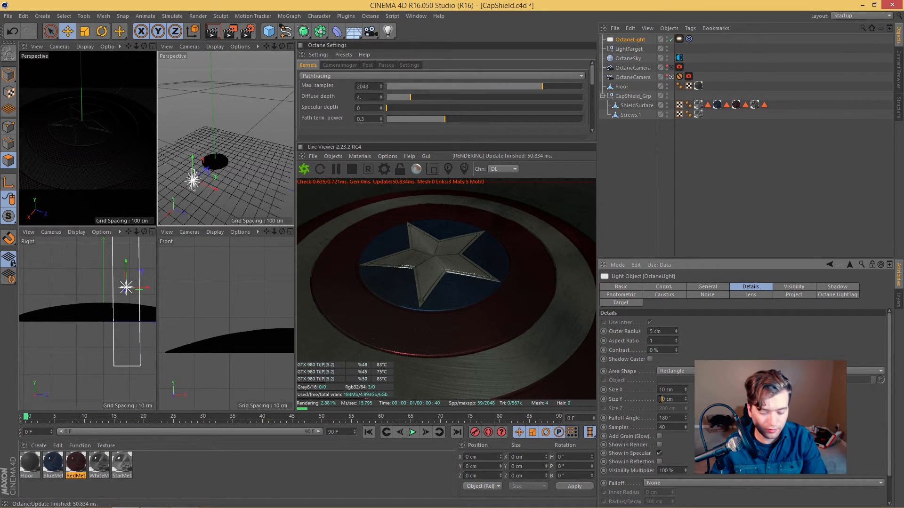
key(Return)
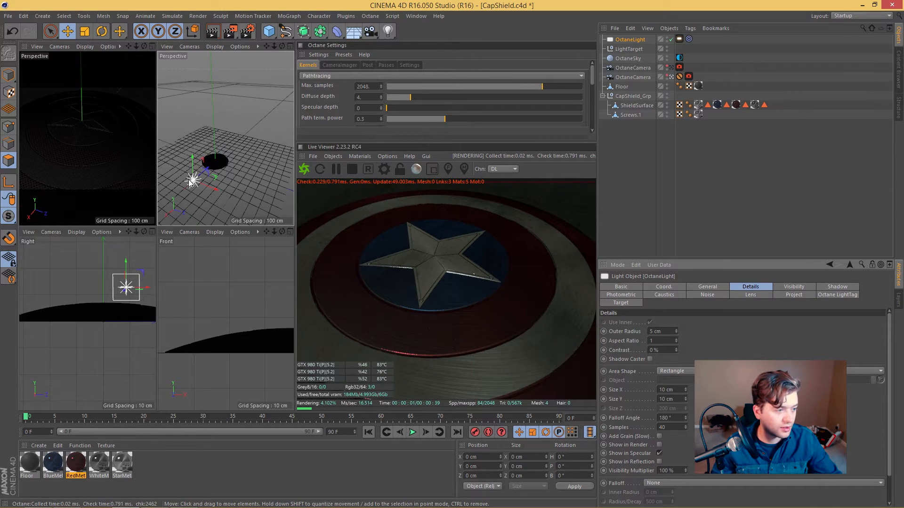
Lower the OctaneLight close to floor level beside the shield and change its area shape to Disc
scroll(202, 174, up, 4)
alt+drag(223, 138, 203, 137)
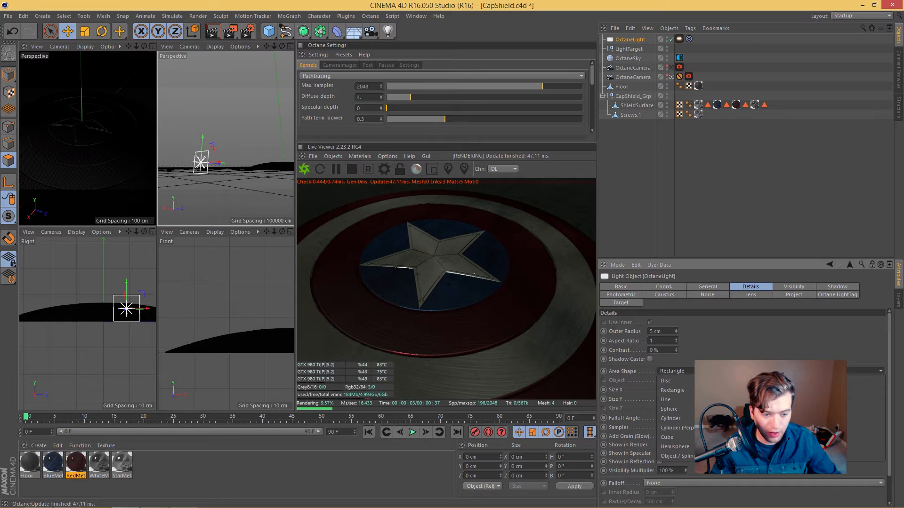
click(673, 371)
click(673, 379)
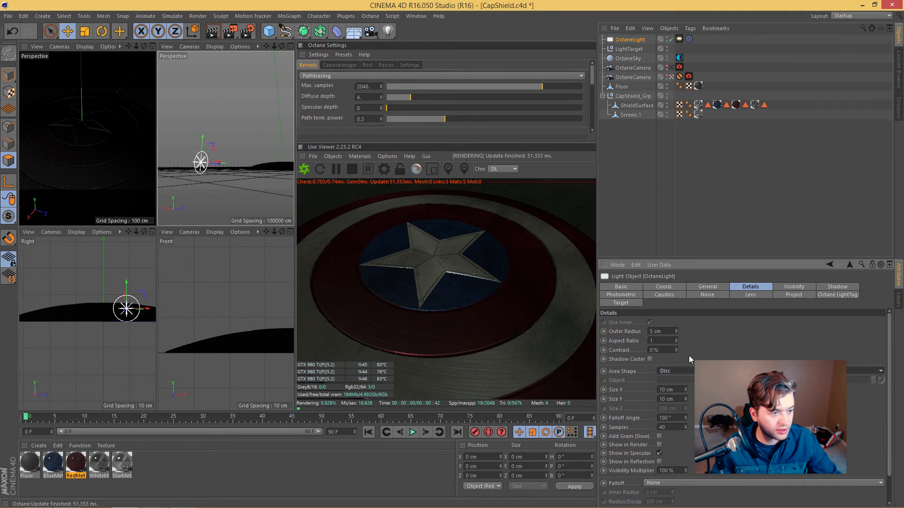
drag(202, 136, 210, 176)
drag(169, 151, 175, 140)
Set the disc light's power to 5 and its blackbody temperature to 4200 in its Octane LightTag
click(680, 39)
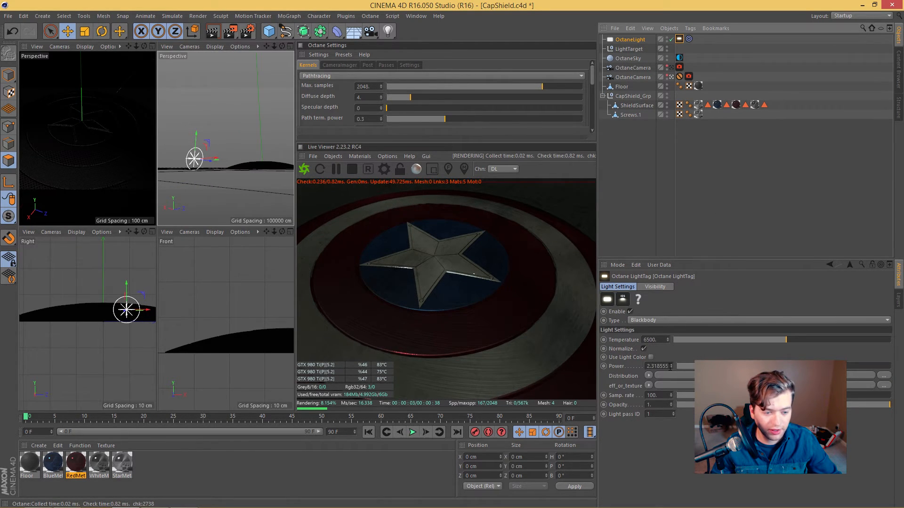
mouse_move(671, 367)
mouse_down()
mouse_move(709, 381)
mouse_move(671, 363)
mouse_up()
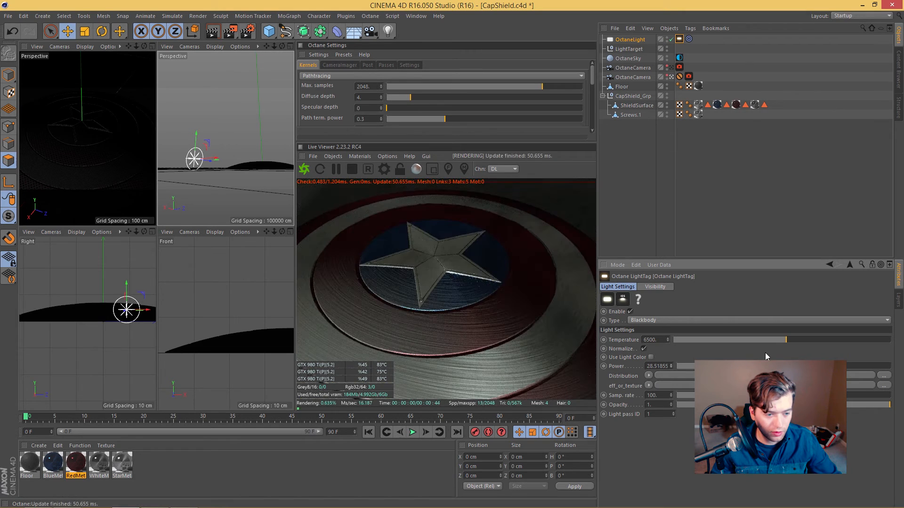
drag(735, 341, 748, 340)
scroll(654, 366, down, 3)
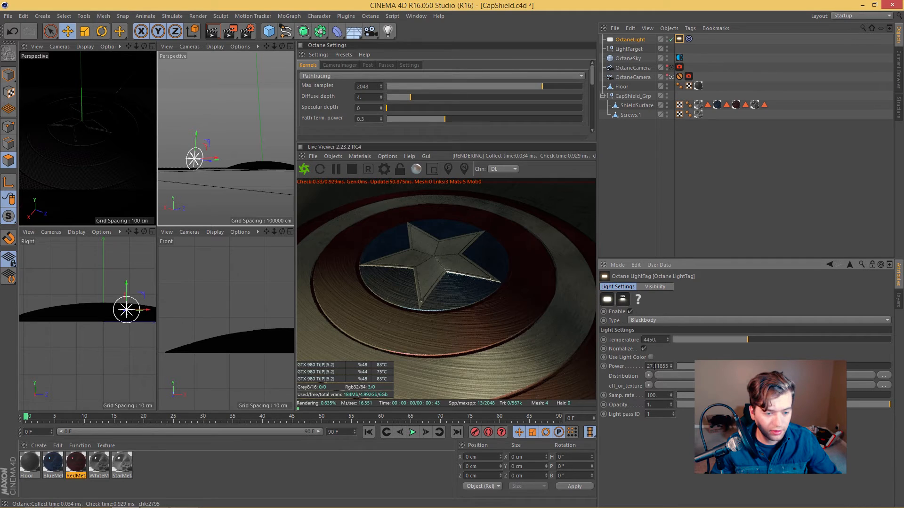
text(5)
key(Return)
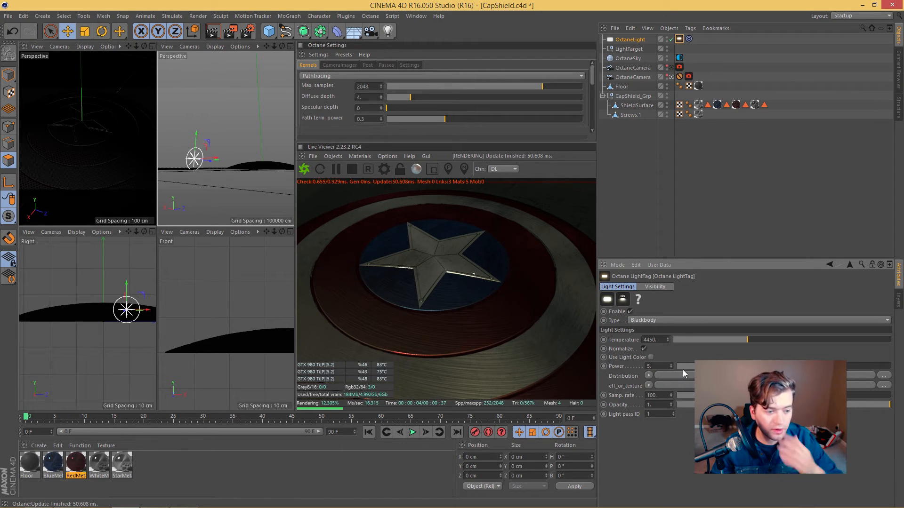
click(651, 340)
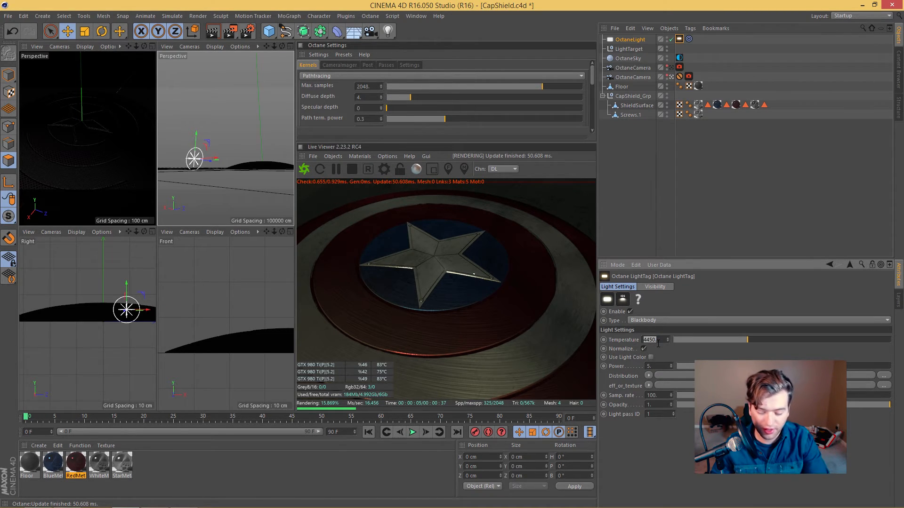
text(4200)
key(Return)
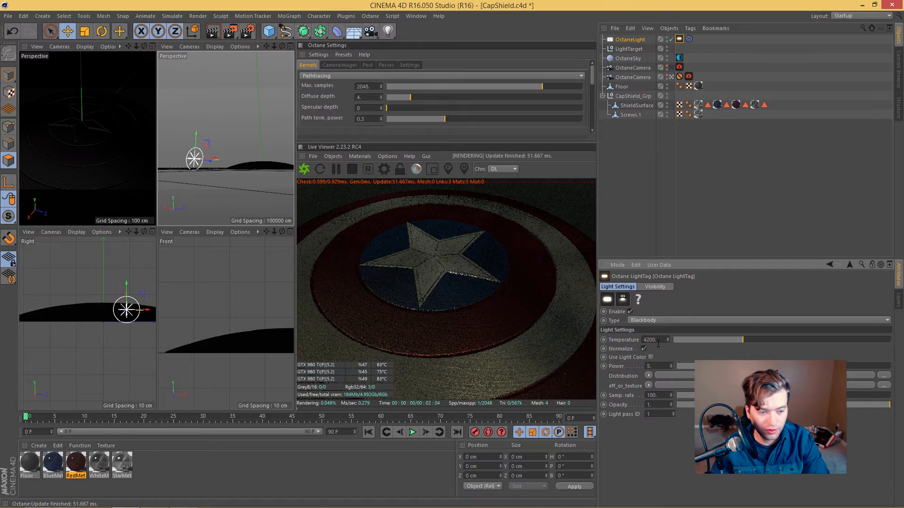
Add an Octane Targetted Arealight and move it up and away from the shield
click(671, 190)
click(330, 156)
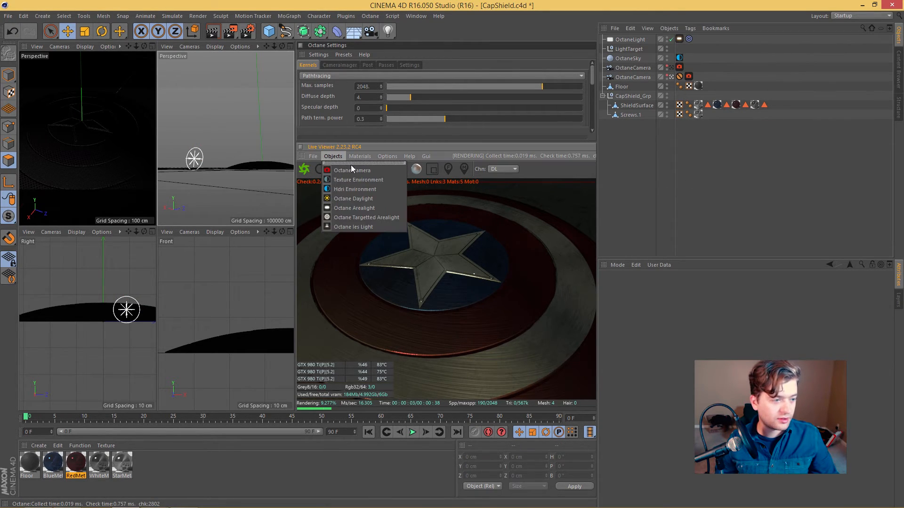
click(354, 217)
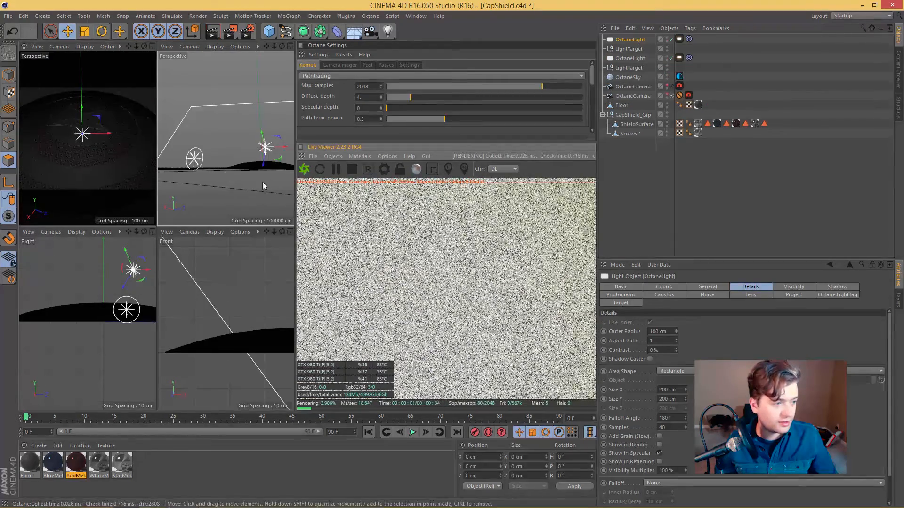
key(o)
mouse_move(239, 168)
mouse_down()
mouse_move(254, 123)
mouse_move(245, 146)
mouse_move(235, 132)
mouse_move(247, 169)
mouse_move(224, 143)
mouse_move(211, 171)
mouse_move(236, 180)
mouse_up()
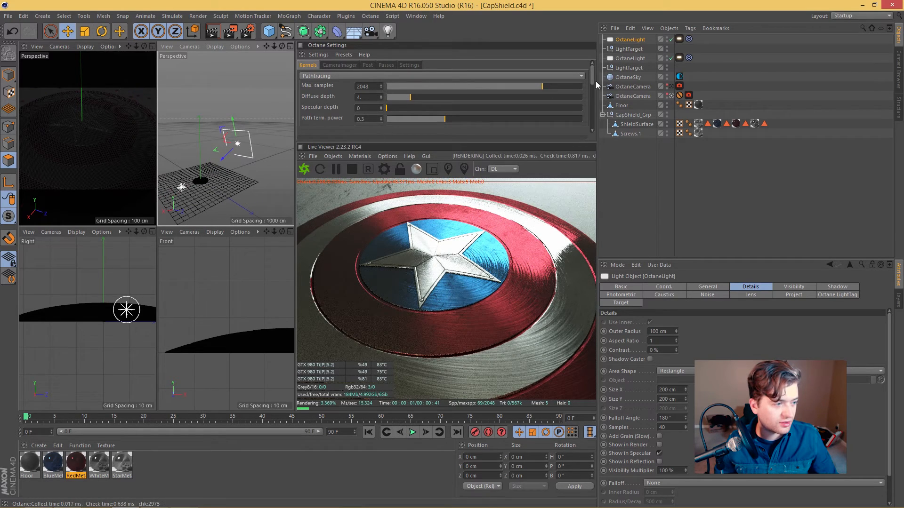
Set the new area light's temperature to 9625 and reduce its power to about 4.77
click(680, 39)
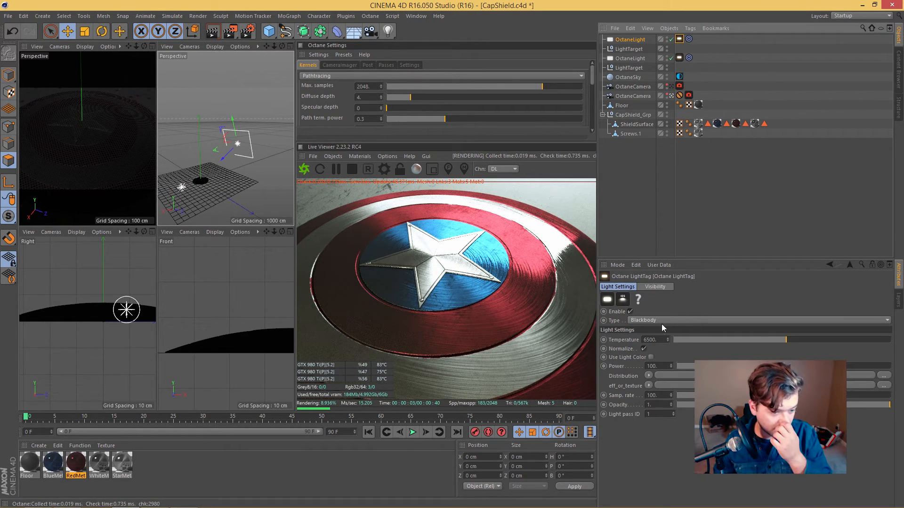
drag(786, 339, 845, 340)
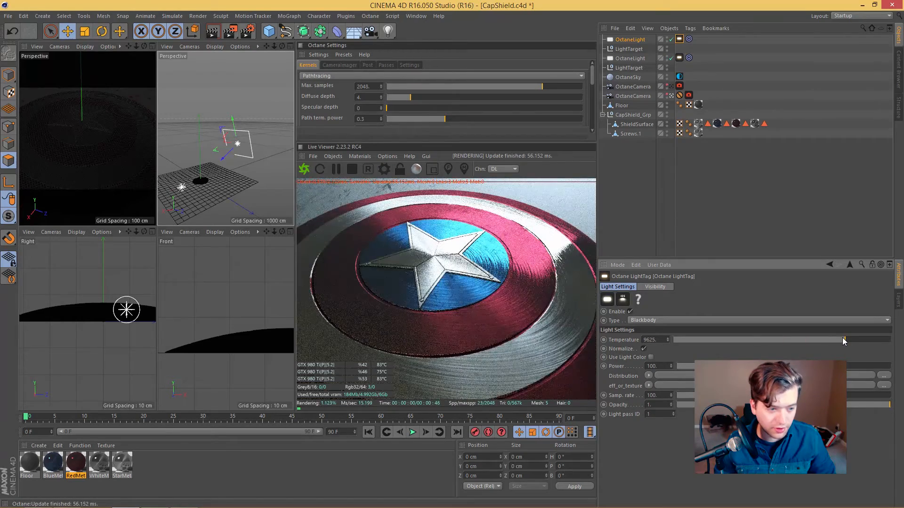
click(777, 367)
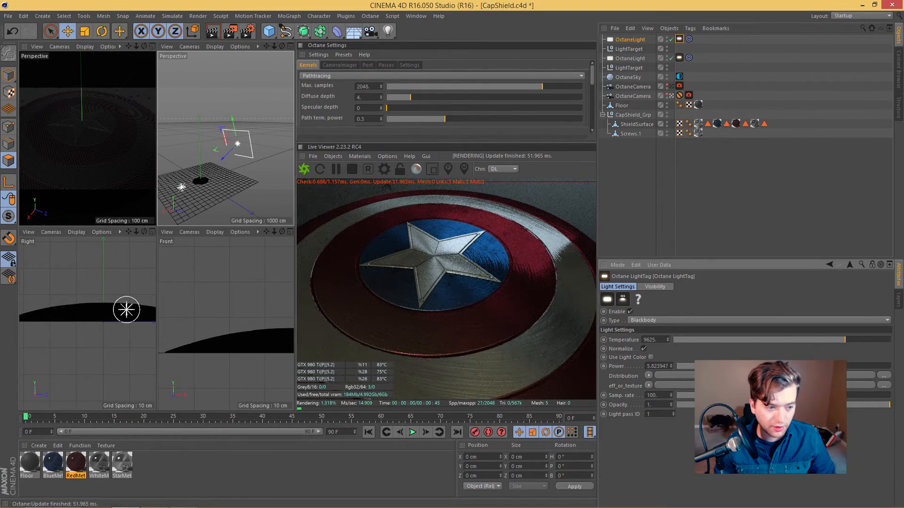
drag(777, 366, 775, 366)
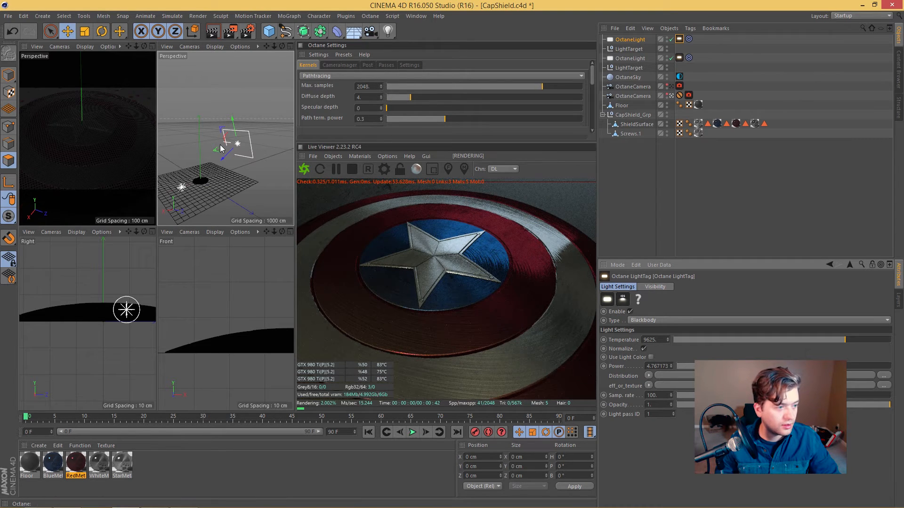
Reposition the new area light and resize its rectangle to 214 cm in Size X and 118 cm in Size Y
alt+drag(222, 146, 327, 153)
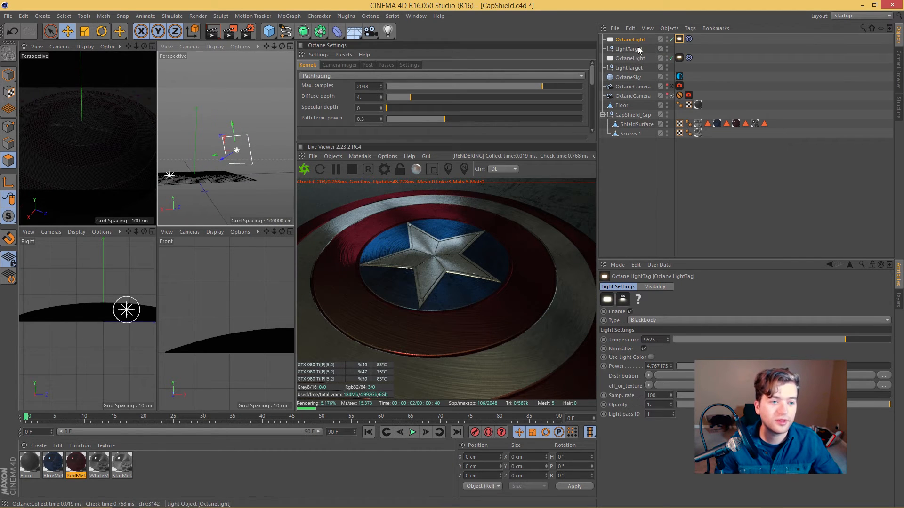
click(631, 40)
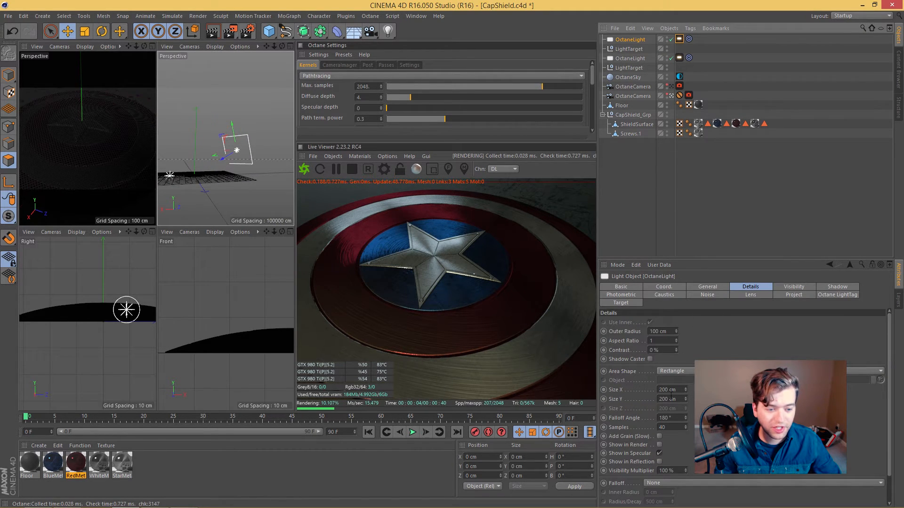
drag(685, 399, 685, 436)
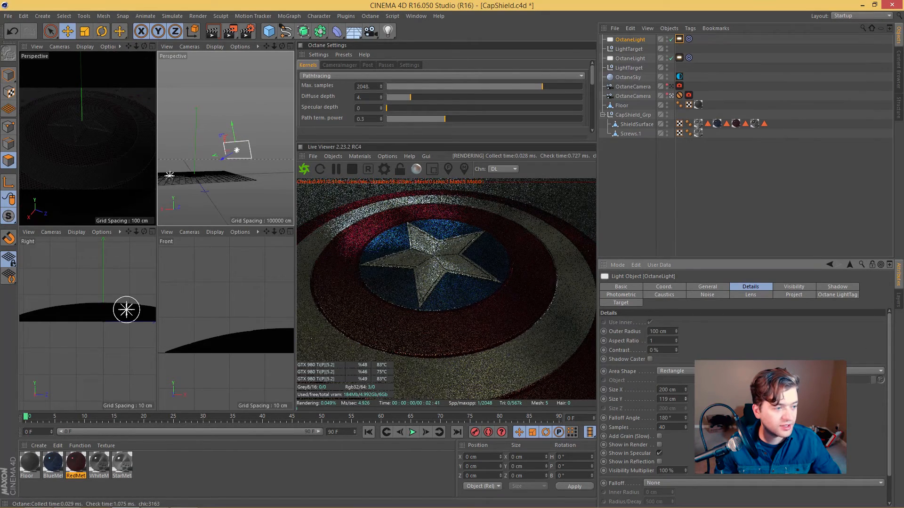
click(685, 389)
drag(685, 388, 684, 382)
Raise the rectangular area light higher and shift it sideways behind the shield
mouse_move(235, 166)
alt+mouse_down()
mouse_move(236, 205)
mouse_move(281, 208)
mouse_move(240, 162)
alt+mouse_up()
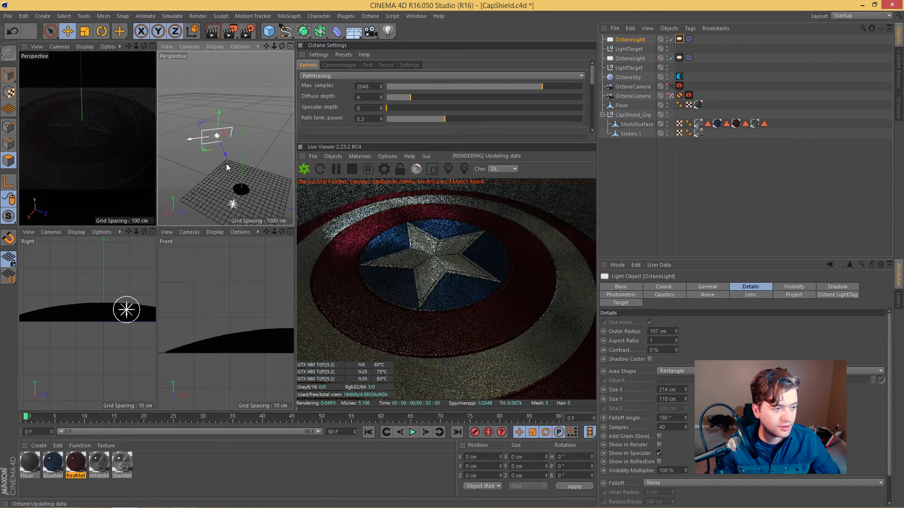
drag(218, 117, 221, 102)
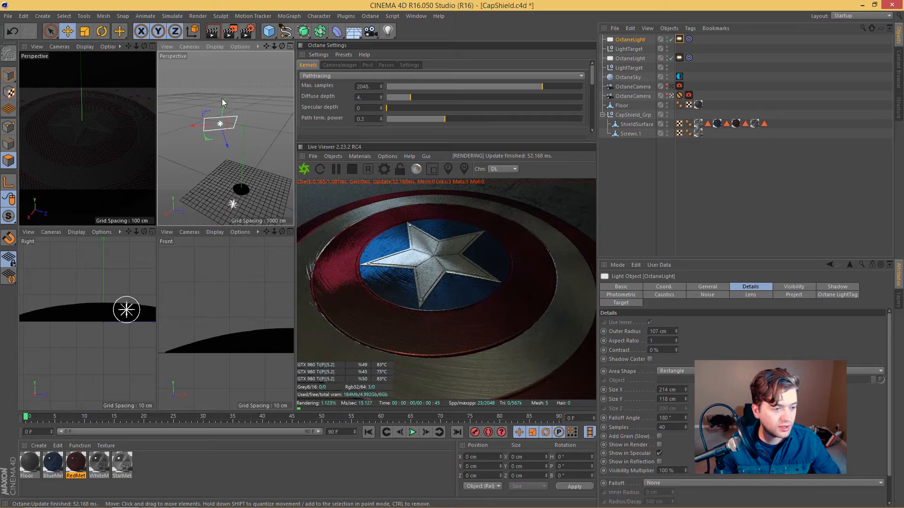
alt+drag(221, 141, 211, 123)
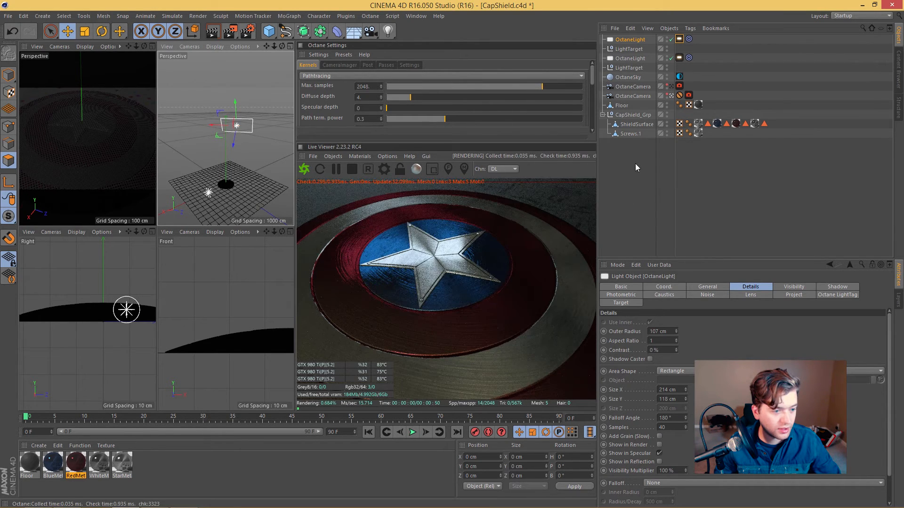
Set the rectangular area light's power to 3 and its blackbody temperature to 9450
click(678, 39)
double_click(660, 365)
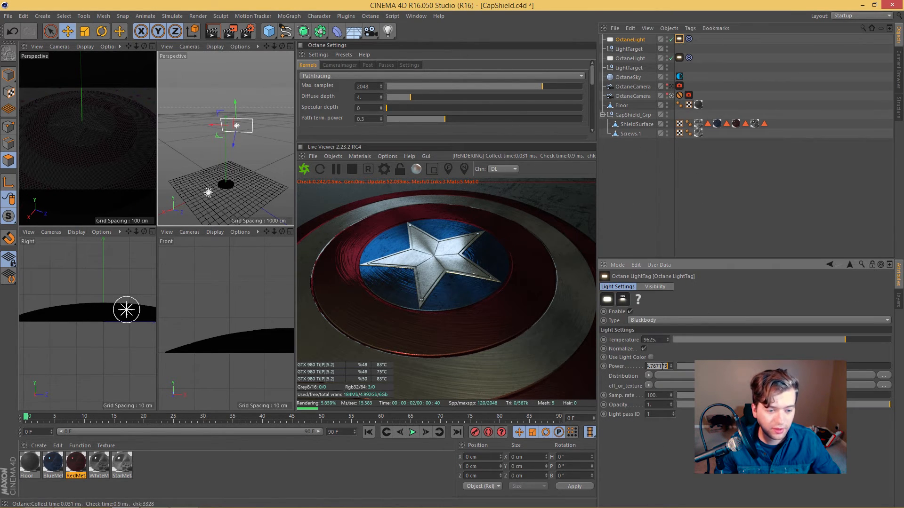
text(3)
key(Return)
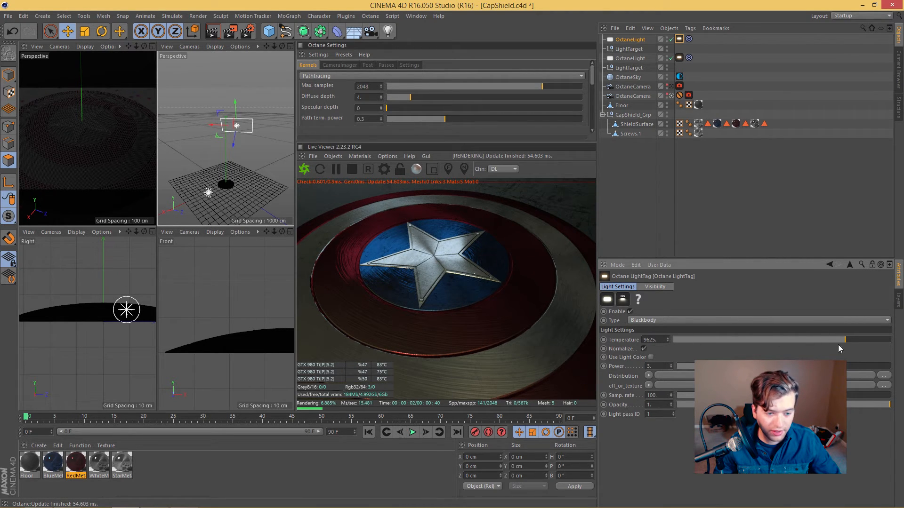
drag(844, 339, 841, 341)
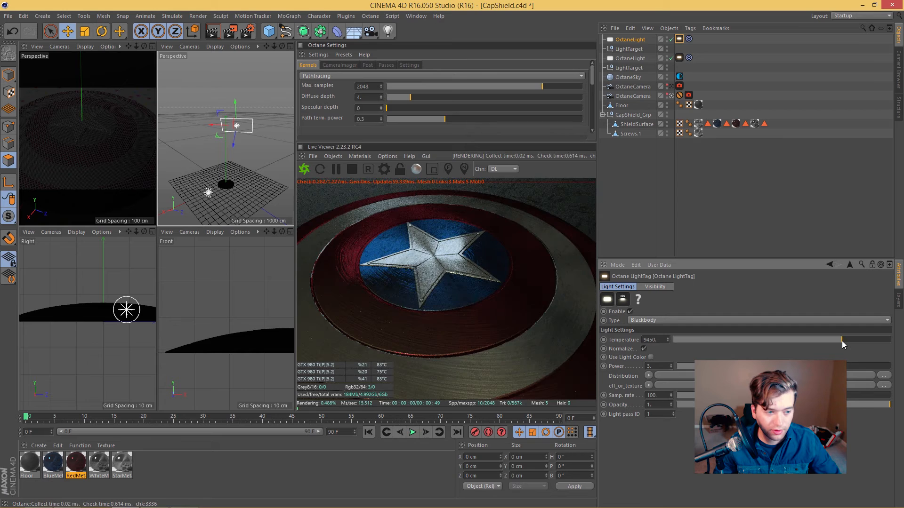
Set the other area light's blackbody temperature to 3100 for a warmer glow
click(678, 57)
click(721, 340)
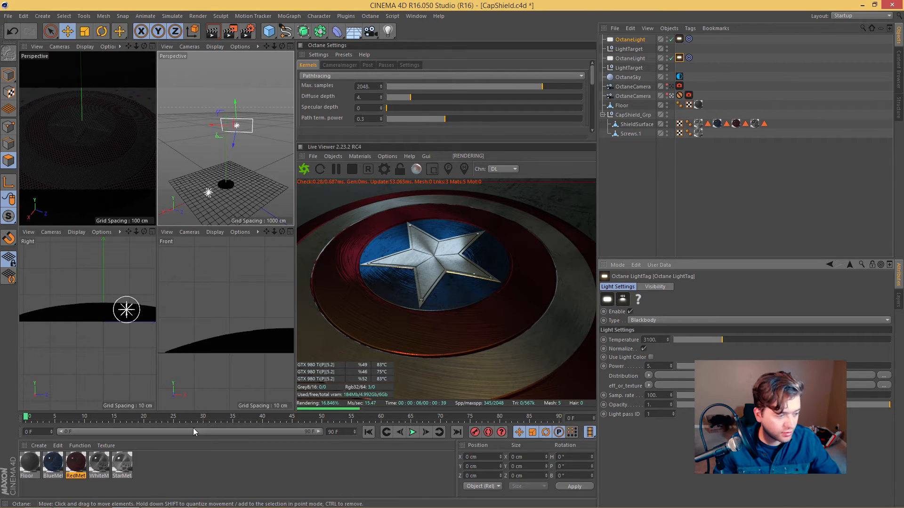
Open the Floor material for editing and set its Specular float to 1 and texture mix to 0.5
click(29, 463)
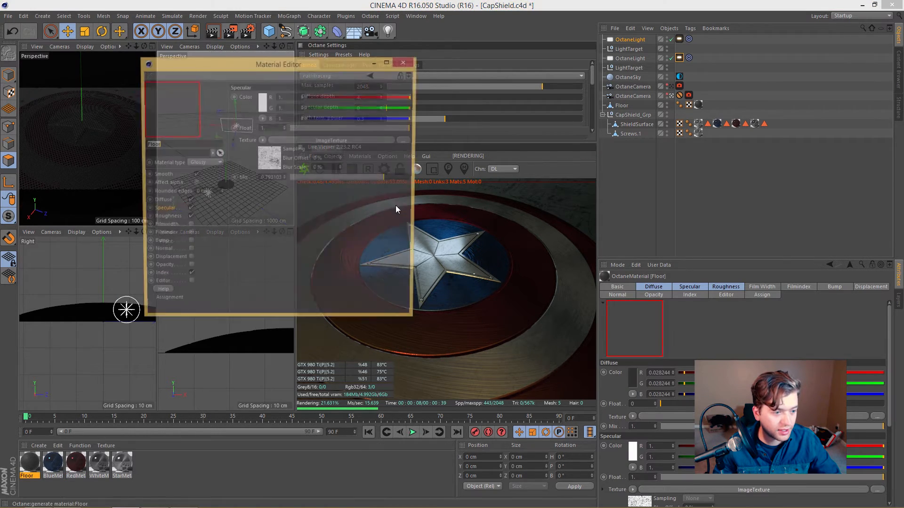
drag(251, 57, 569, 84)
drag(292, 93, 746, 55)
click(613, 200)
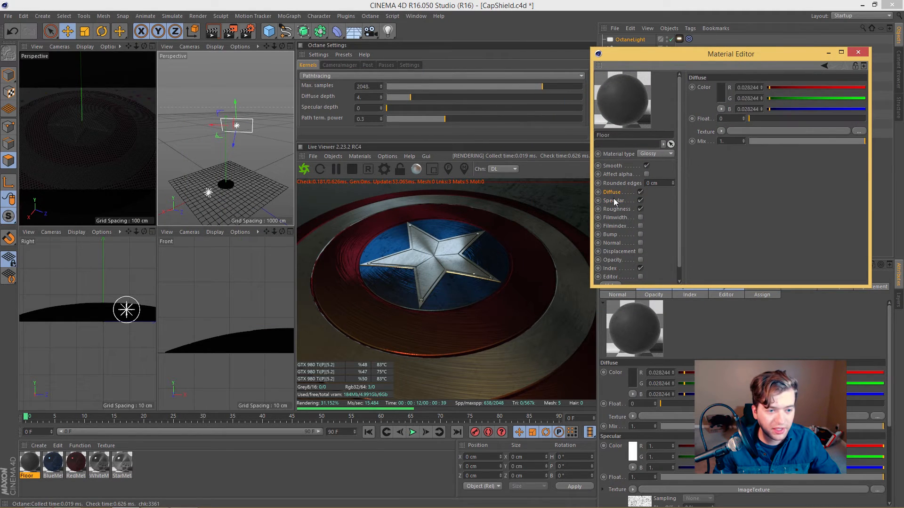
drag(839, 117, 866, 122)
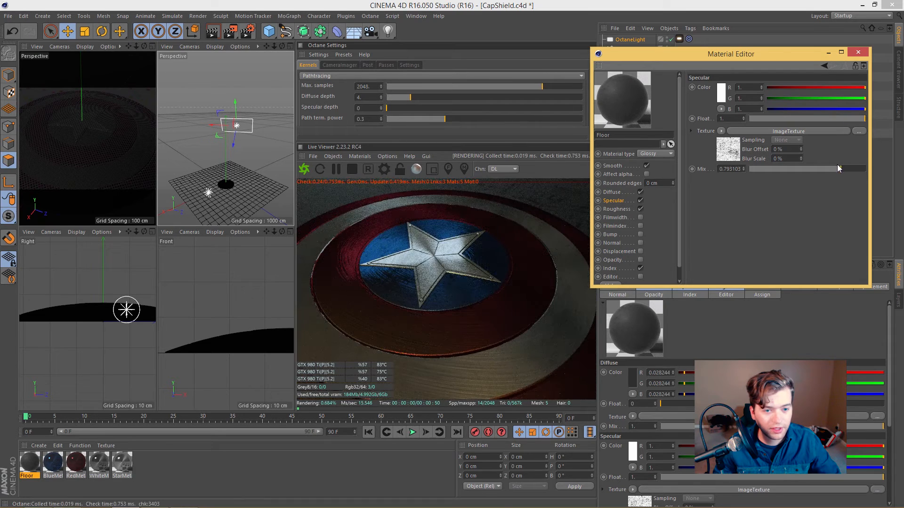
click(805, 170)
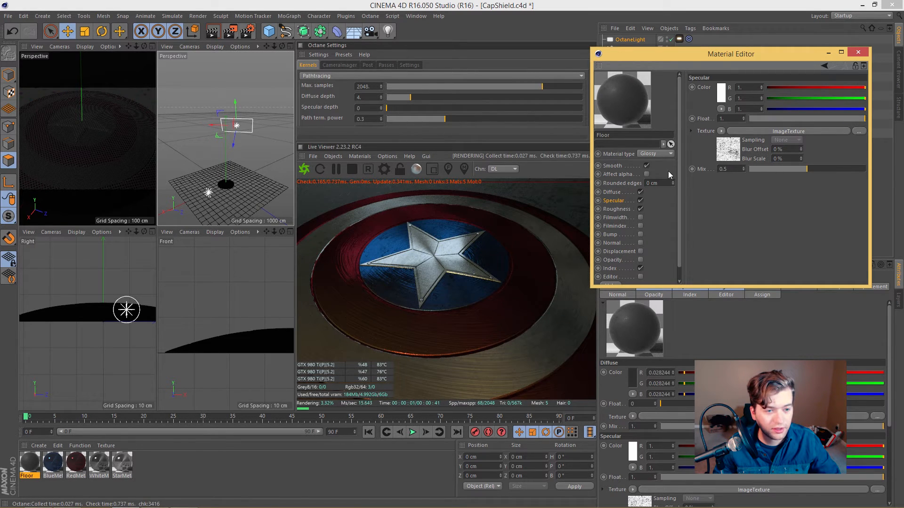
Reduce the Floor material's Roughness float to 0 and its texture mix to about 0.12
click(617, 209)
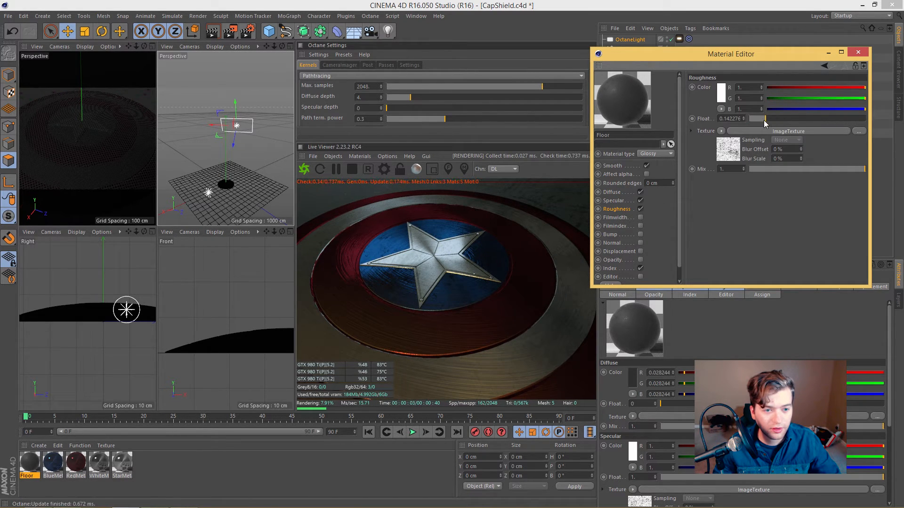
drag(764, 121, 758, 120)
drag(846, 169, 814, 169)
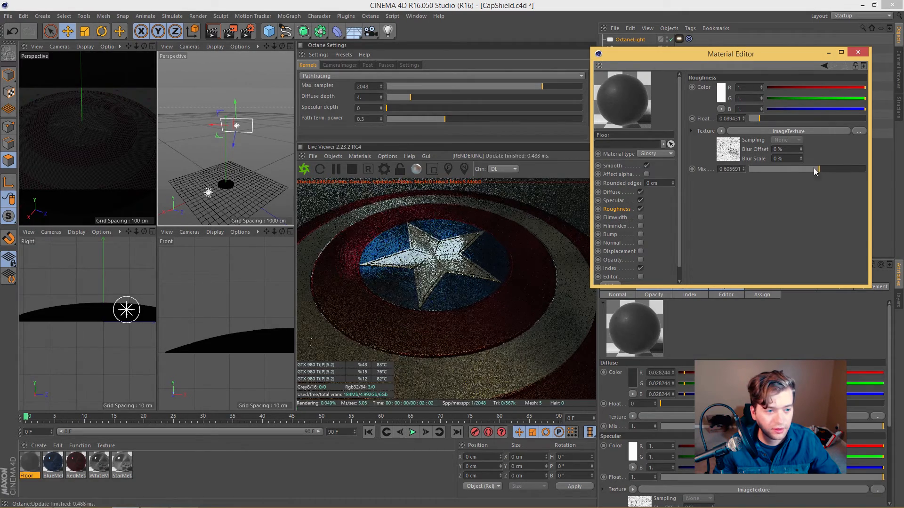
drag(755, 120, 753, 121)
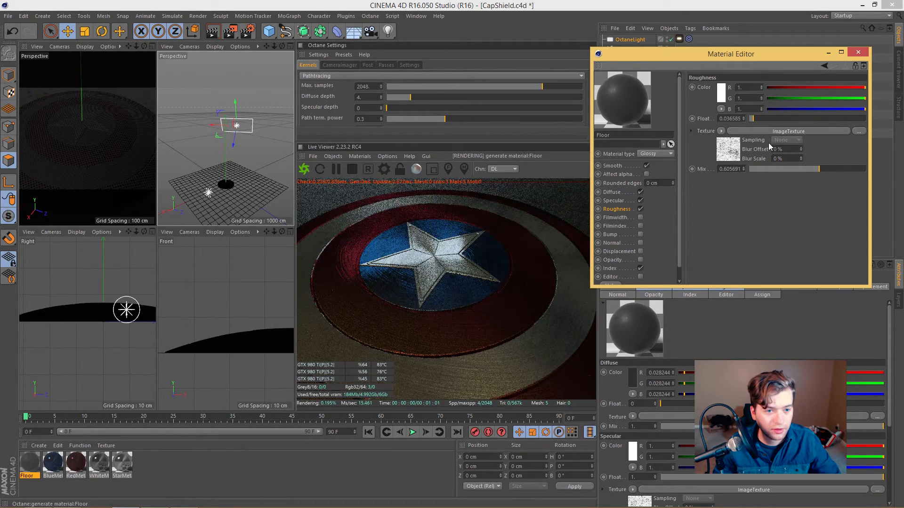
drag(804, 170, 764, 169)
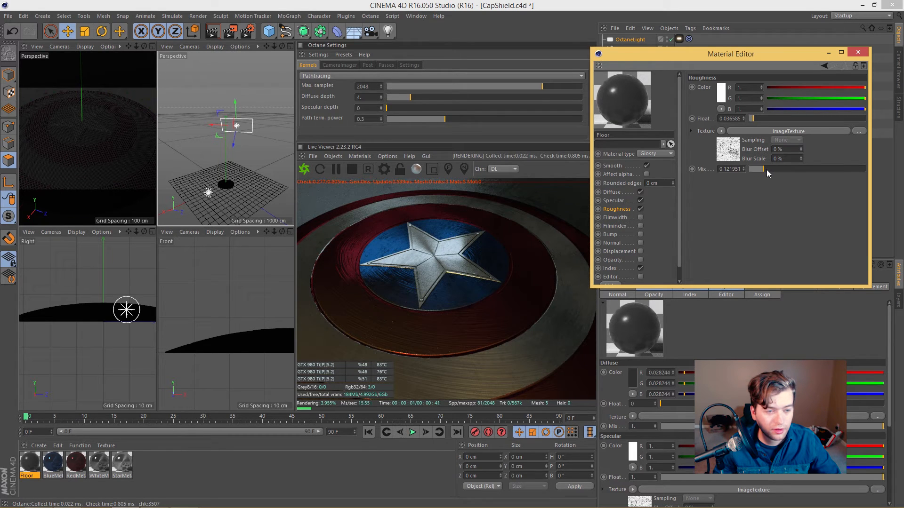
drag(773, 118, 747, 119)
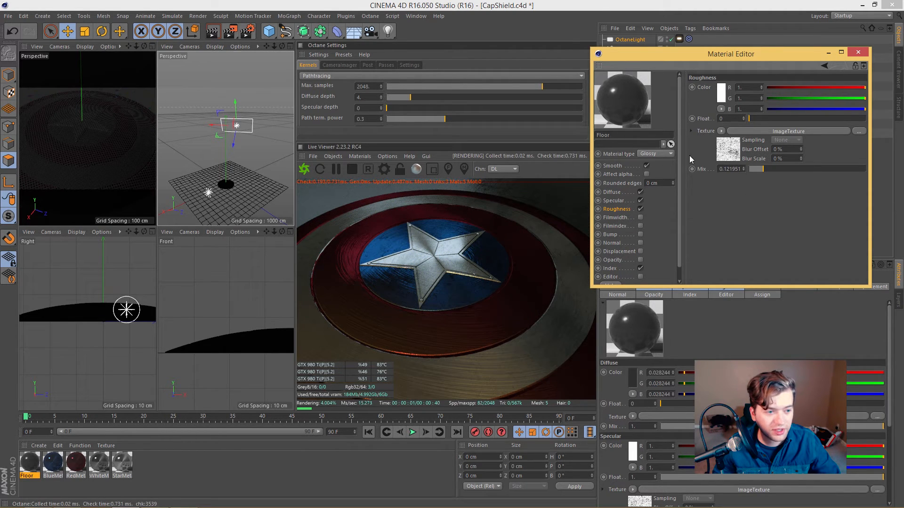
Set the Floor roughness grime texture's power to 4.49 and raise its gamma to the maximum of 8
click(723, 157)
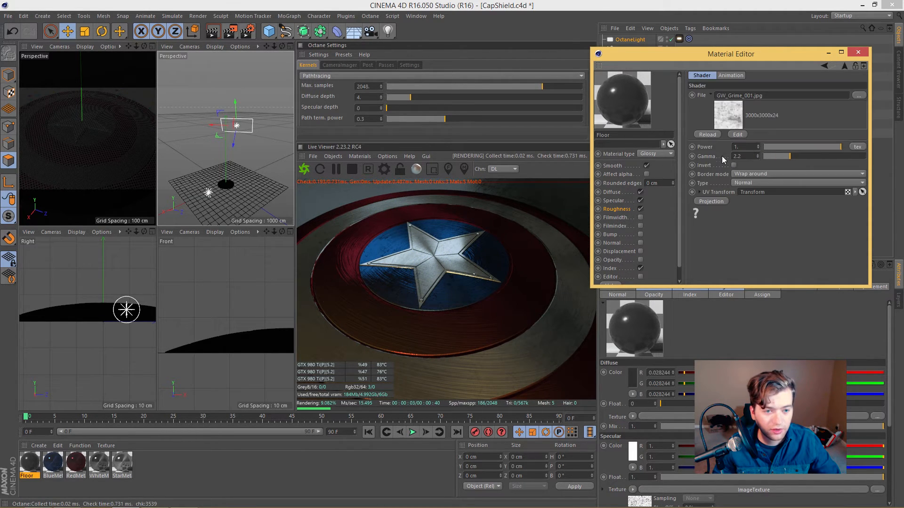
drag(759, 150, 755, 181)
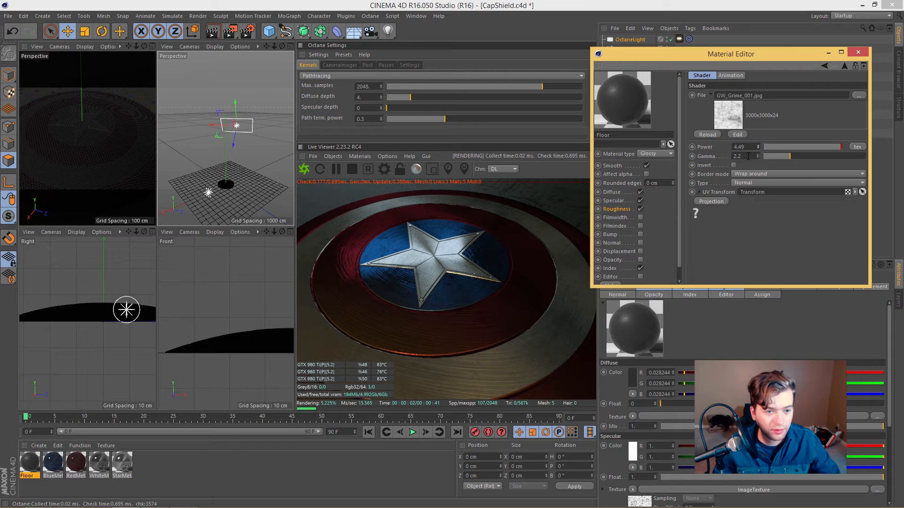
drag(764, 156, 856, 157)
drag(756, 157, 758, 155)
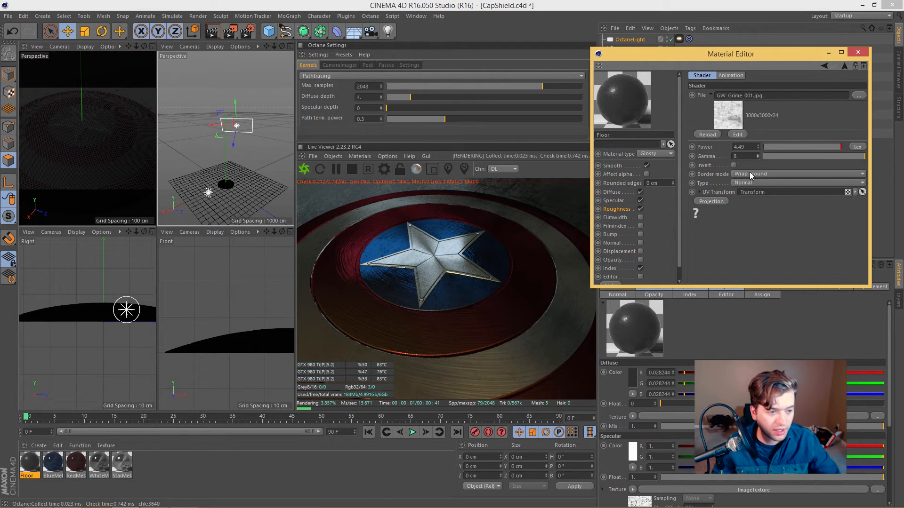
drag(671, 56, 696, 72)
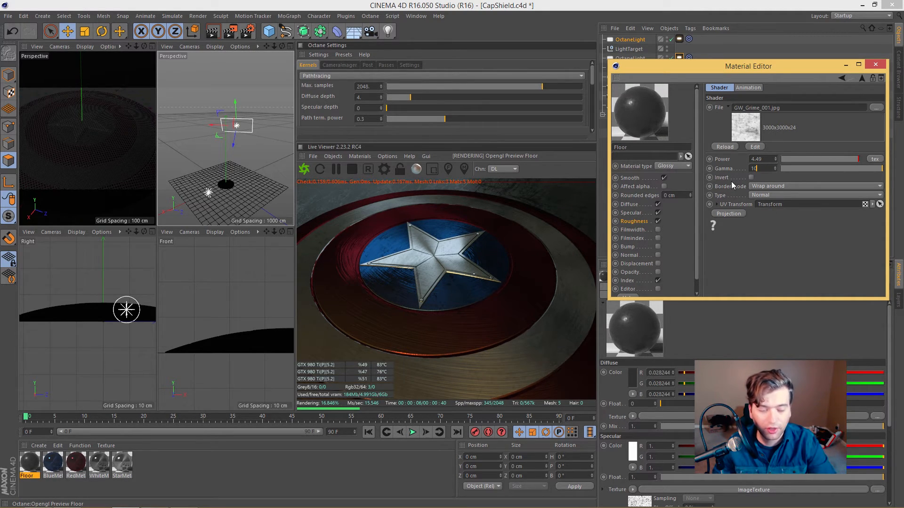
Set the Floor specular grime texture's power to 6.55 and gamma to 8, and lower the Specular mix to about 0.07
click(632, 215)
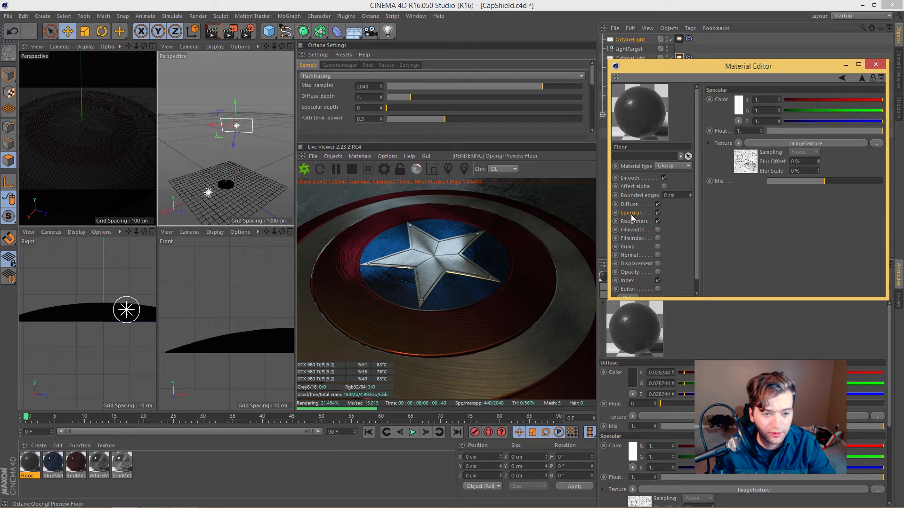
click(741, 165)
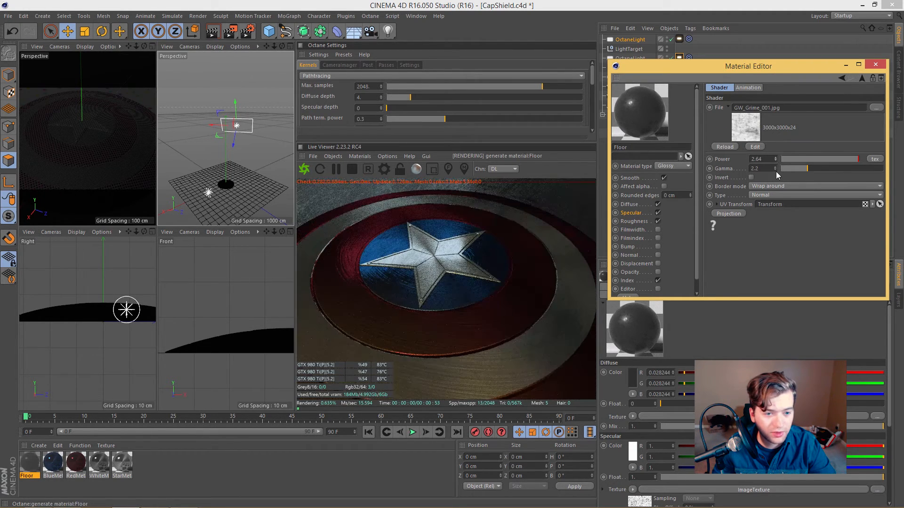
drag(775, 159, 775, 141)
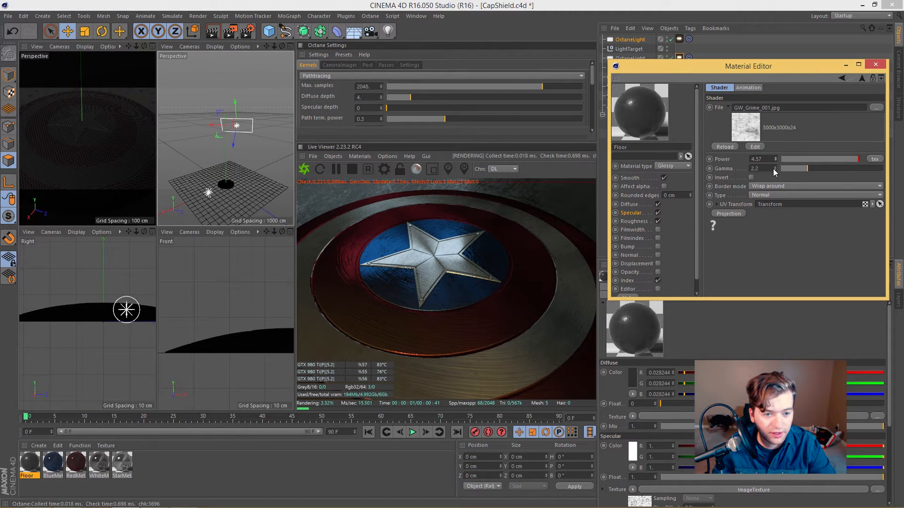
text(8)
key(Return)
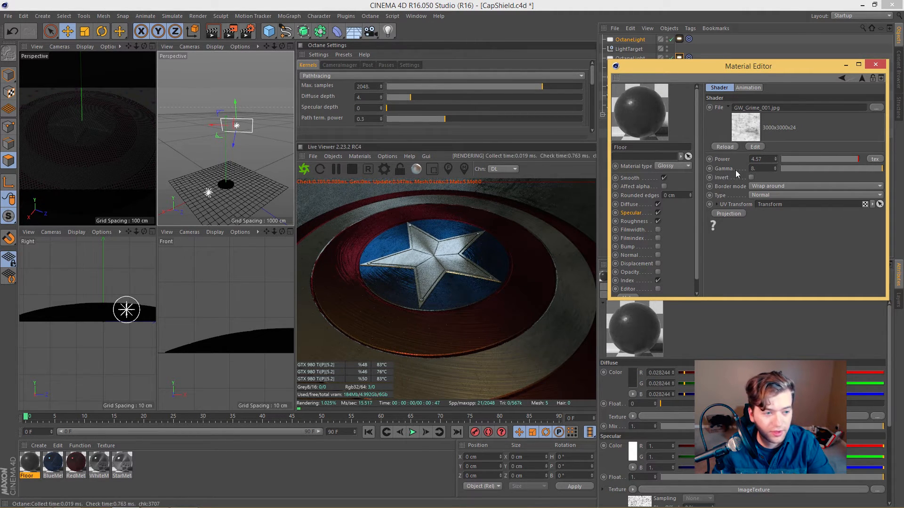
drag(780, 158, 781, 147)
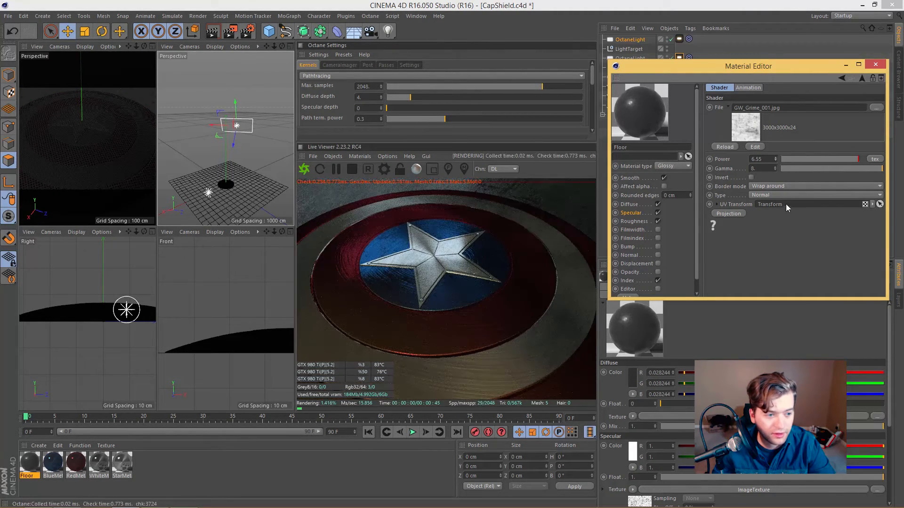
drag(692, 66, 690, 70)
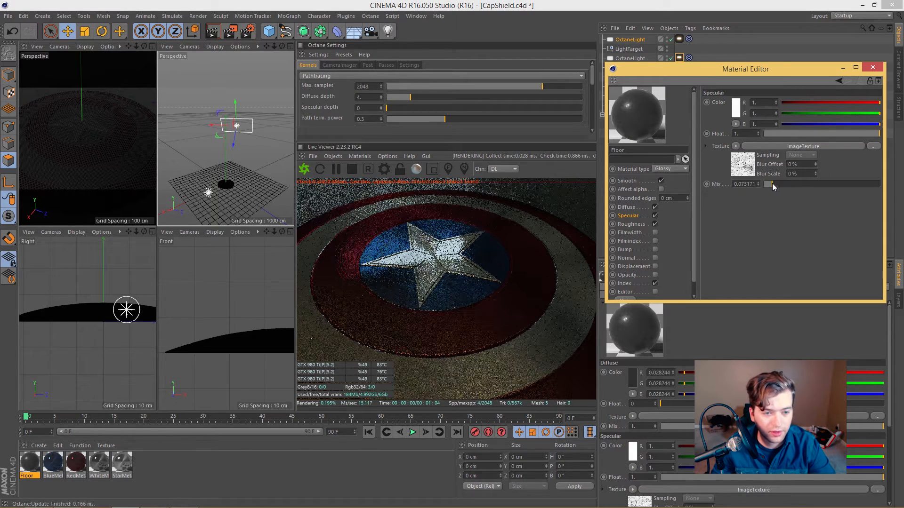
Darken the Floor material's Diffuse color to near black, with RGB values of about 0.005, 0.004 and 0.004
click(627, 207)
click(735, 107)
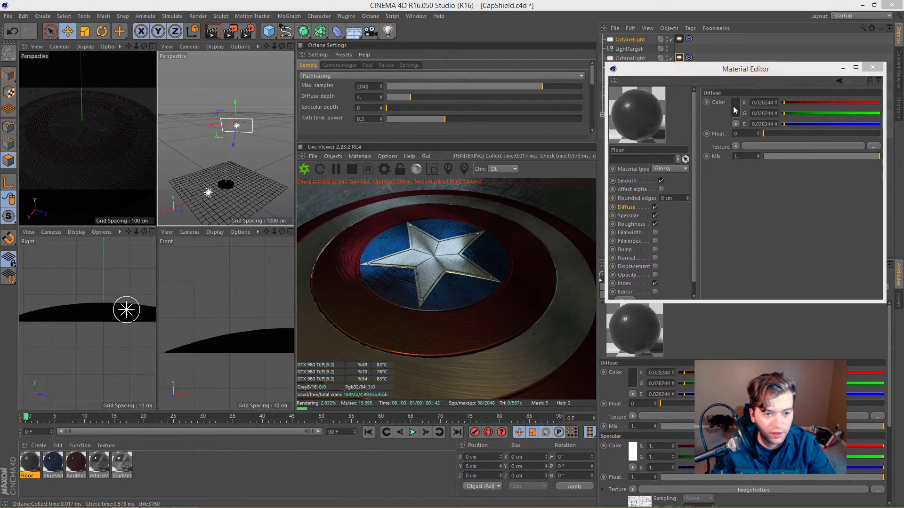
click(719, 147)
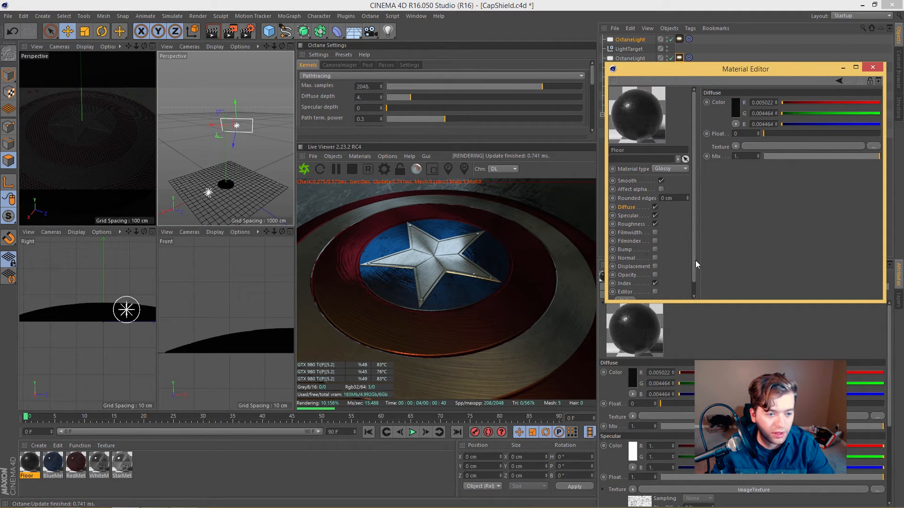
Set the Floor material's index to 1.6
scroll(695, 264, down, 1)
click(624, 270)
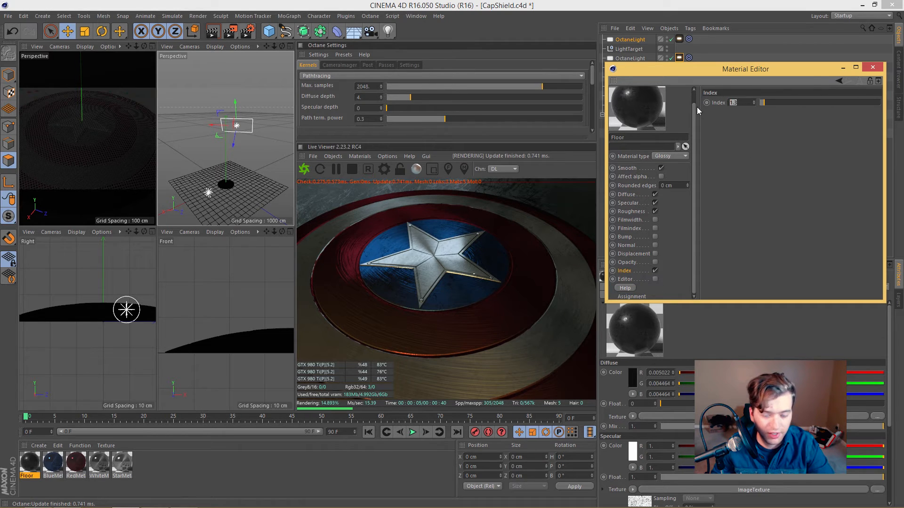
text(1)
key(Return)
text(1.6)
key(Return)
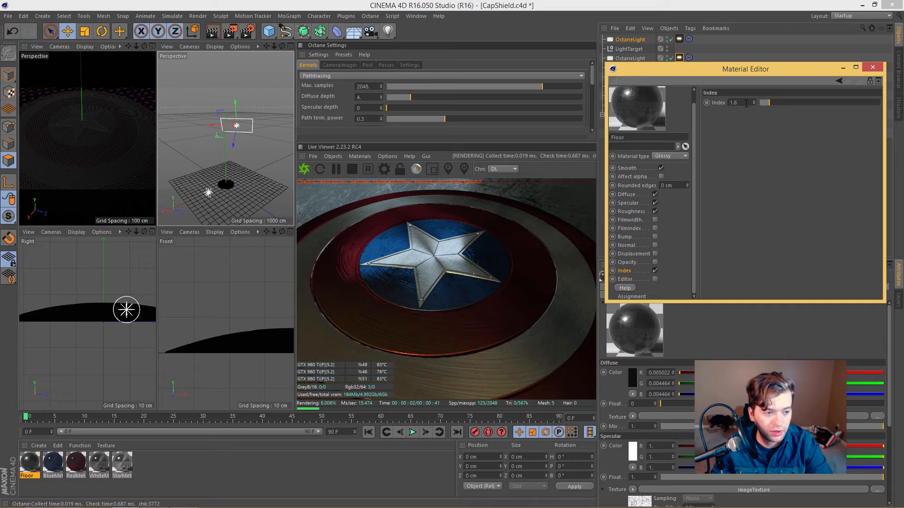
Lower the Floor material's Roughness texture mix to about 0.06 and close the Material Editor
drag(727, 72, 737, 81)
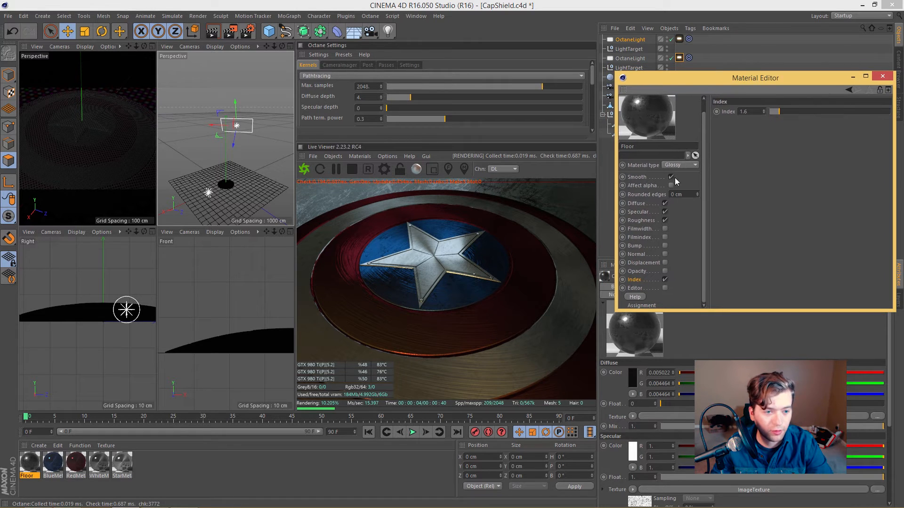
click(641, 221)
mouse_move(794, 192)
mouse_down()
mouse_move(815, 193)
mouse_move(781, 194)
mouse_up()
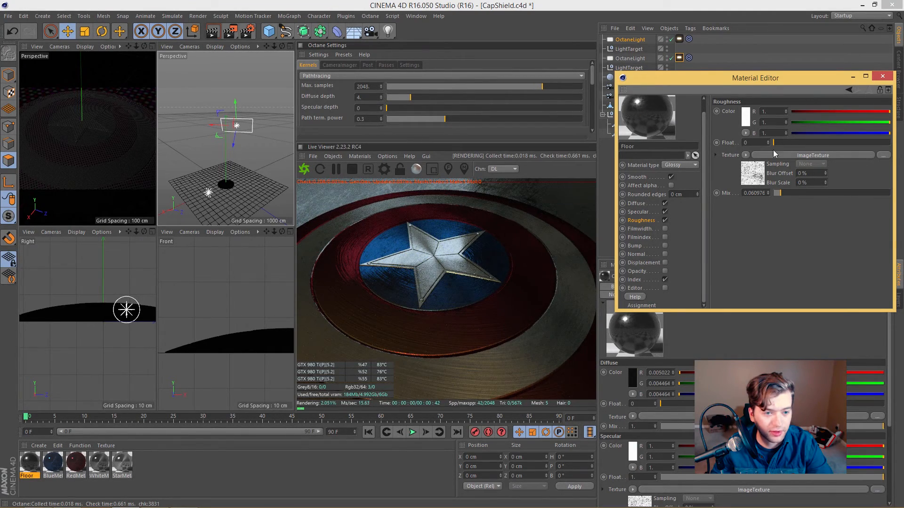
drag(728, 83, 672, 62)
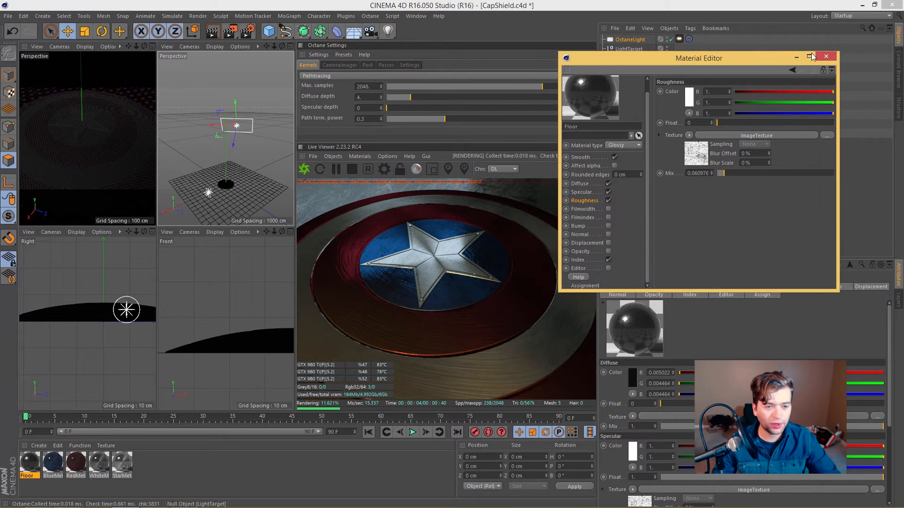
click(827, 57)
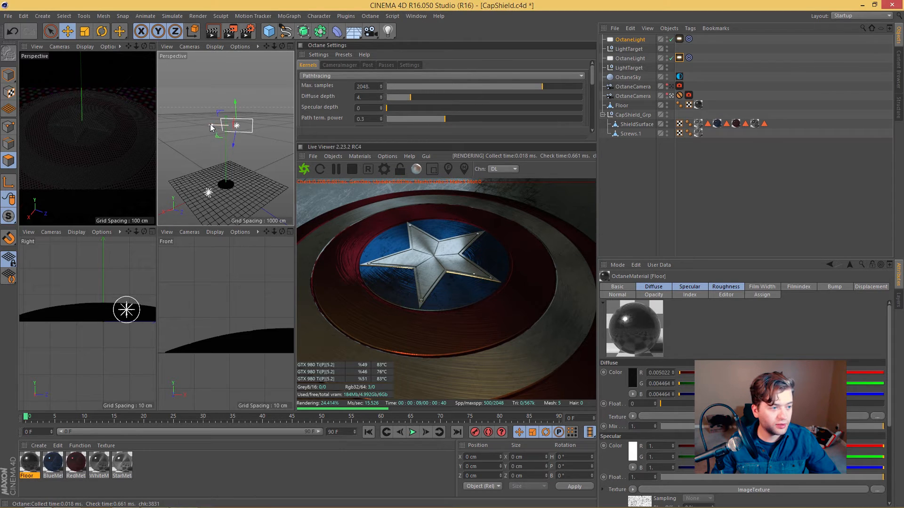
Nudge the rectangular area light slightly sideways behind the shield
mouse_move(212, 126)
mouse_down()
mouse_move(201, 129)
mouse_move(214, 124)
mouse_up()
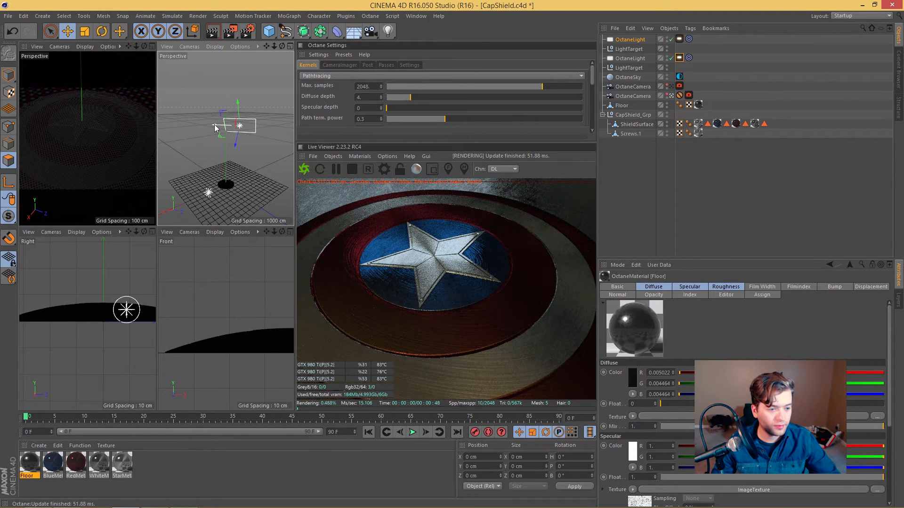
Drop the OctaneSky environment power to 0.0001, then raise it in small increments to 0.0901
click(679, 76)
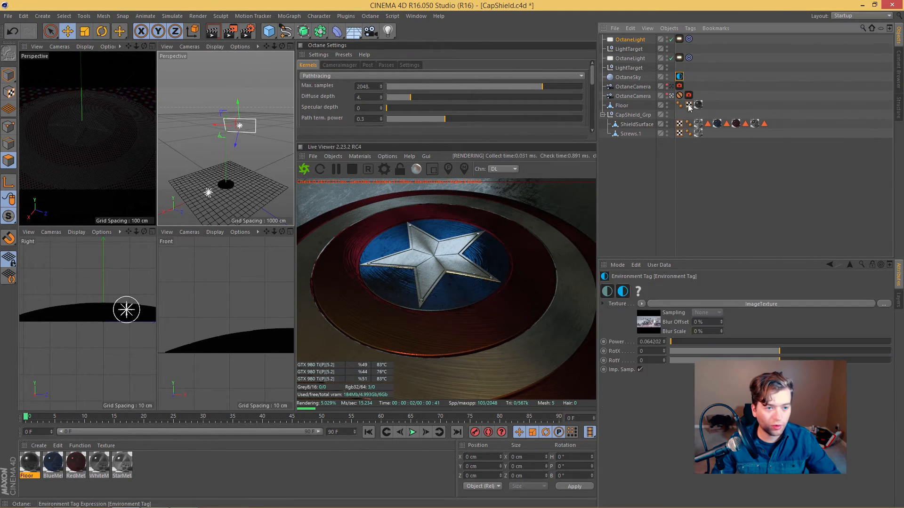
drag(681, 342, 671, 348)
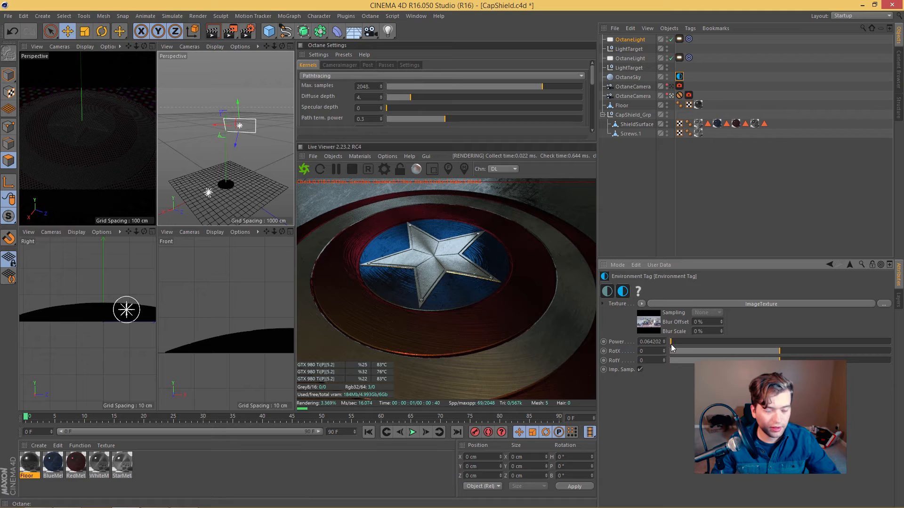
drag(672, 348, 663, 348)
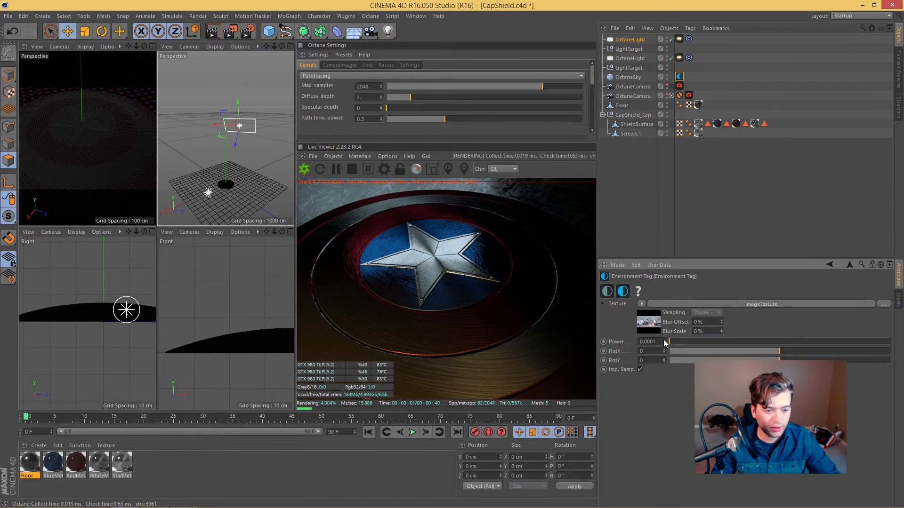
drag(664, 343, 665, 343)
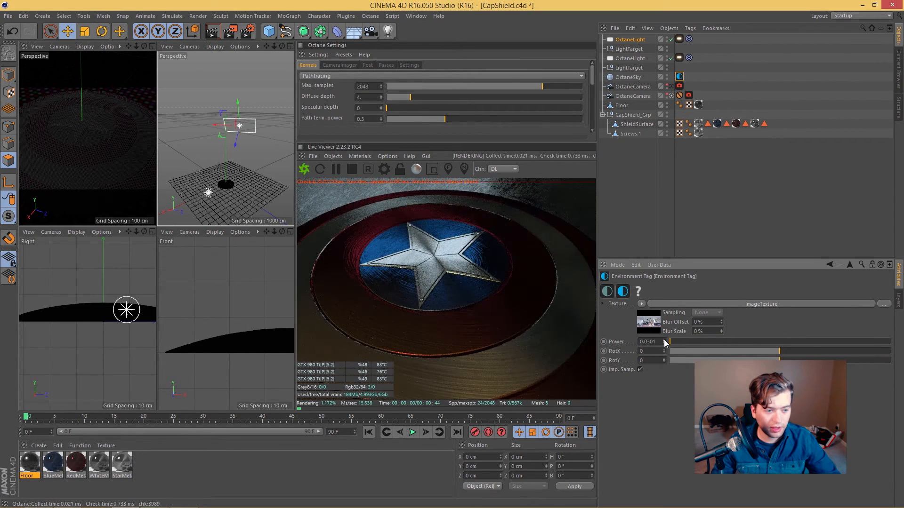
click(664, 342)
click(664, 342)
click(664, 342)
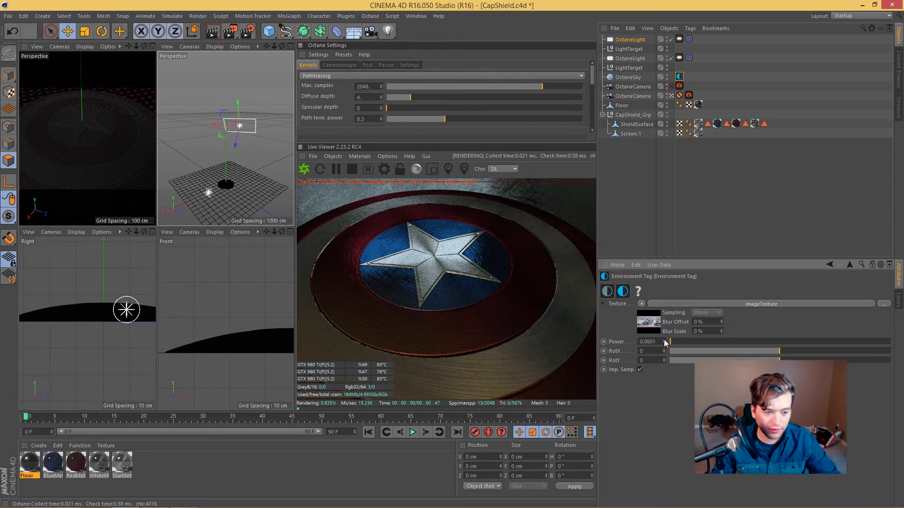
click(664, 342)
click(665, 342)
click(664, 342)
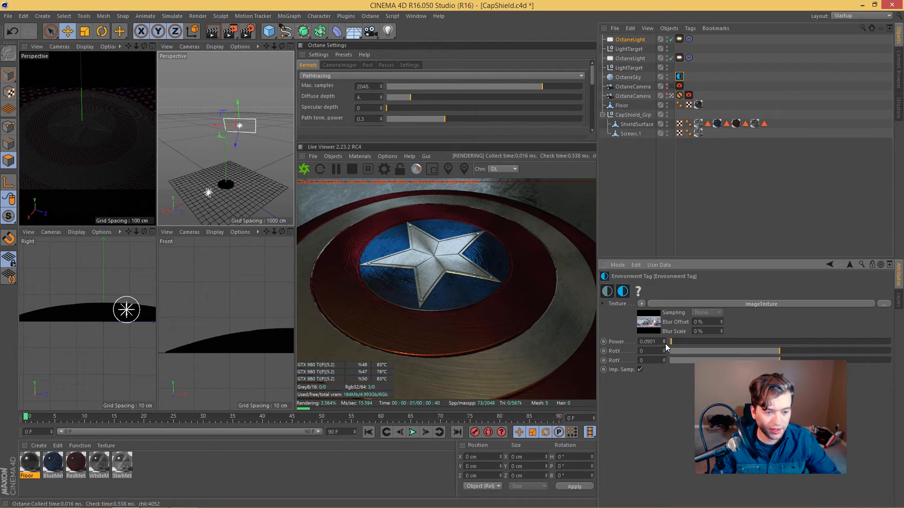
Lower the OctaneSky environment power to 0.0601 and rotate the texture to about -0.18 in RotX and 0.35 in RotY
click(664, 344)
click(665, 344)
click(664, 344)
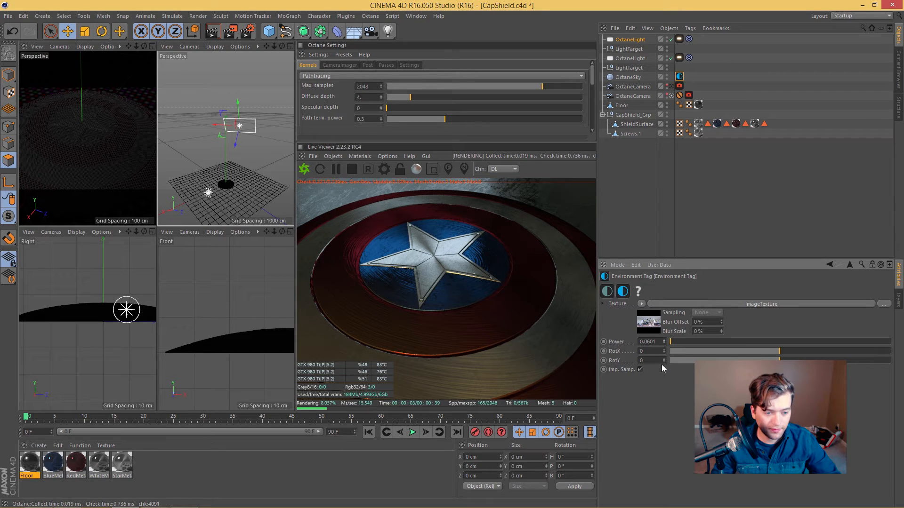
drag(779, 361, 760, 359)
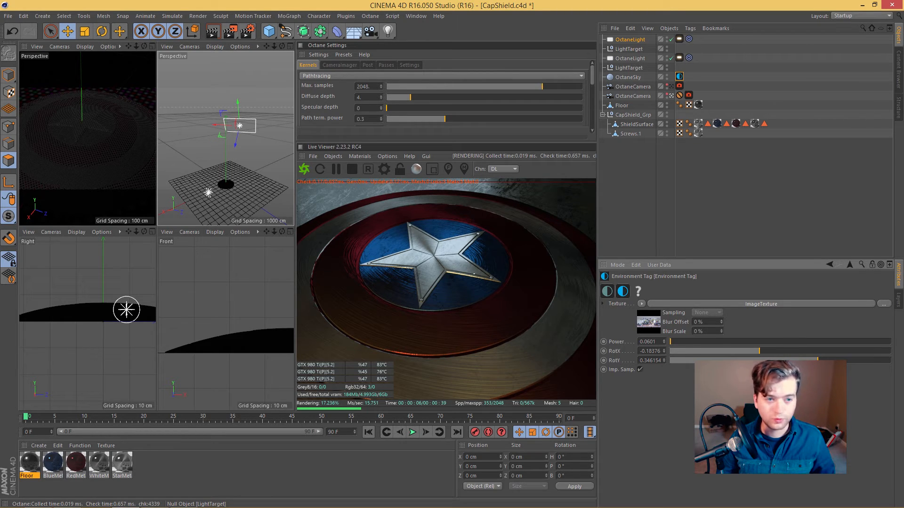
Add an Octane targeted area light and set its Size X and Size Y to 8 cm
click(333, 156)
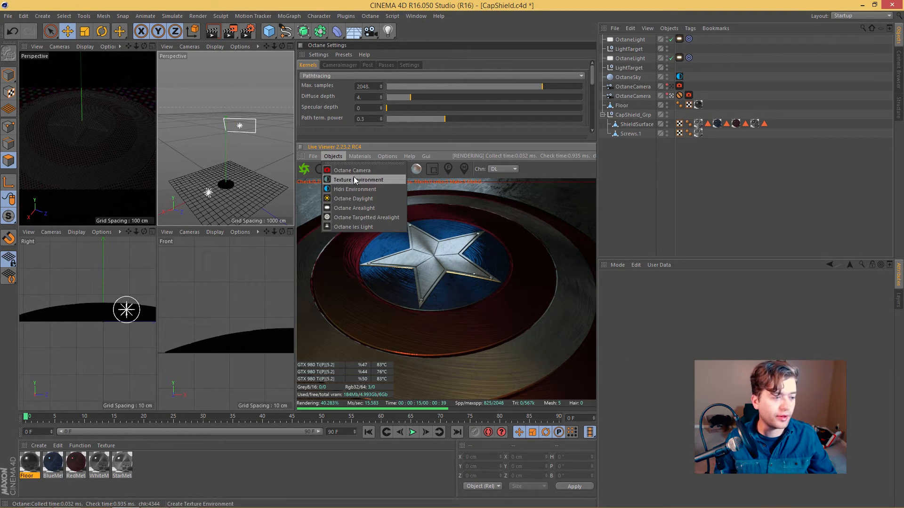
click(385, 218)
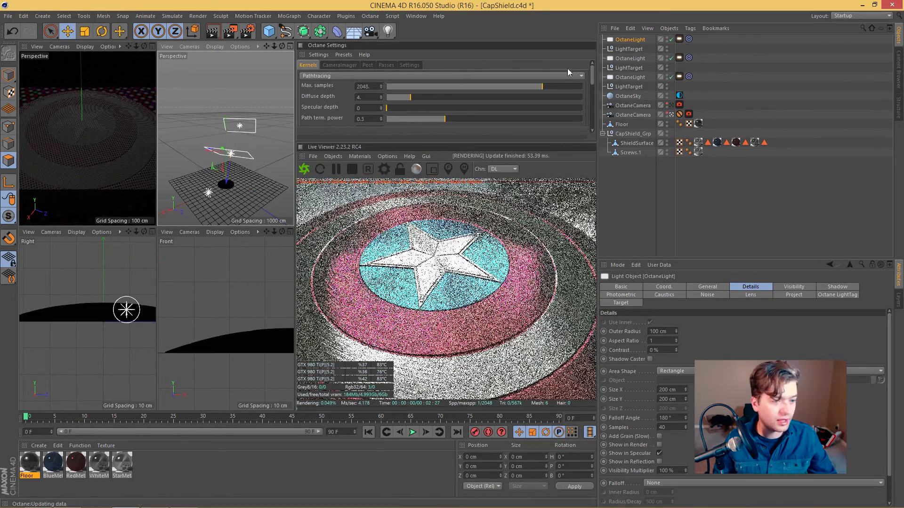
double_click(667, 390)
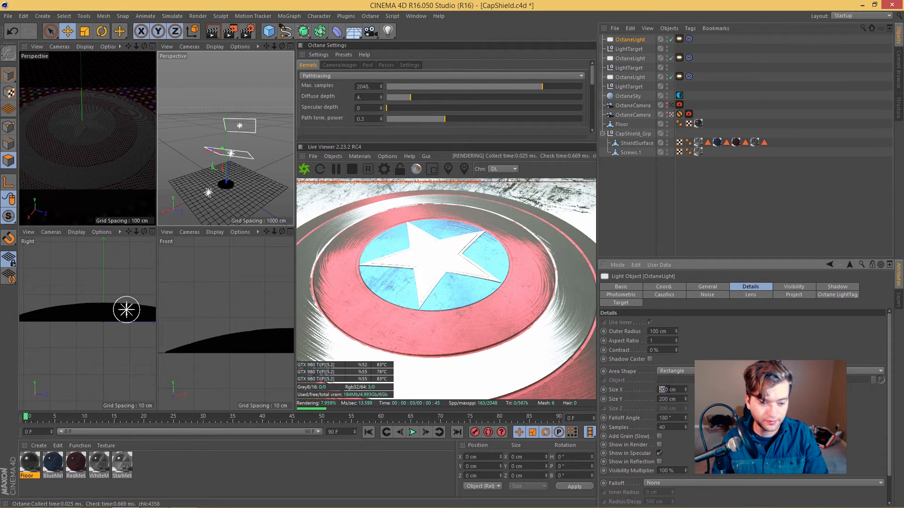
text(8)
click(667, 399)
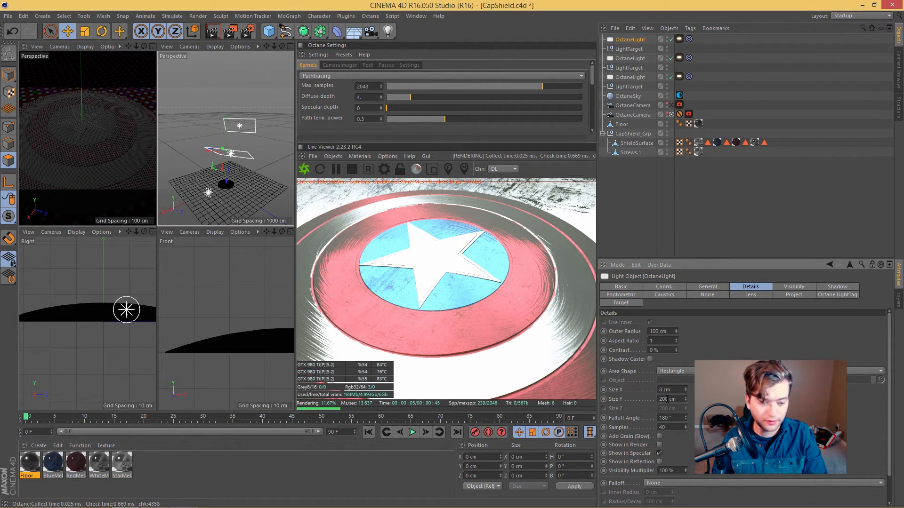
text(8)
key(Return)
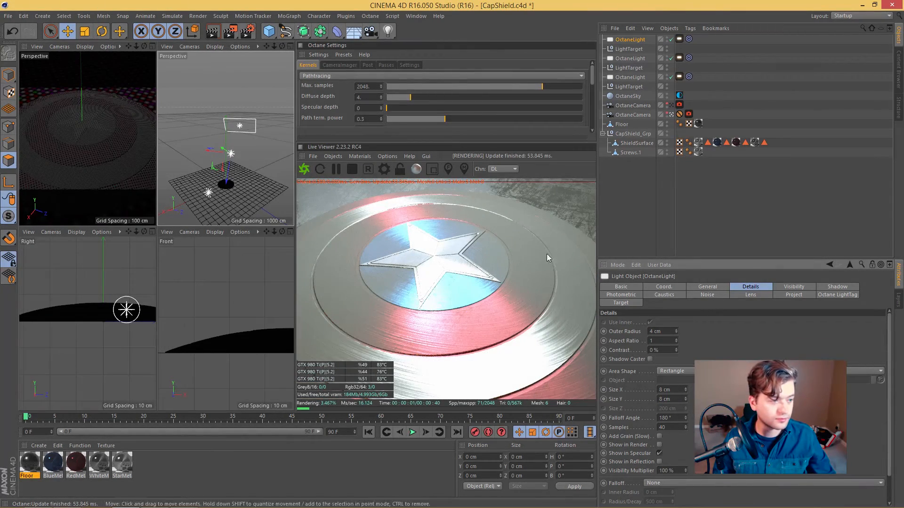
Change the new light's area shape to Sphere and set its Size Z to 8 cm
click(684, 371)
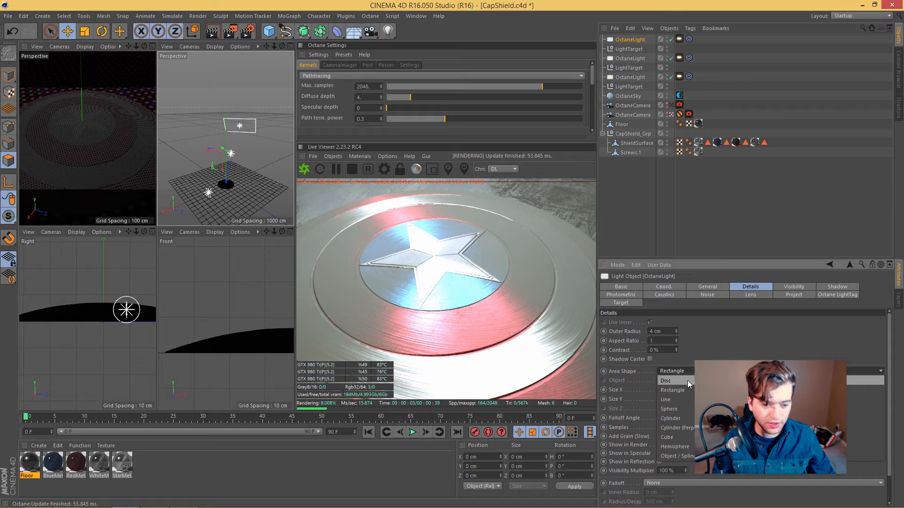
click(694, 409)
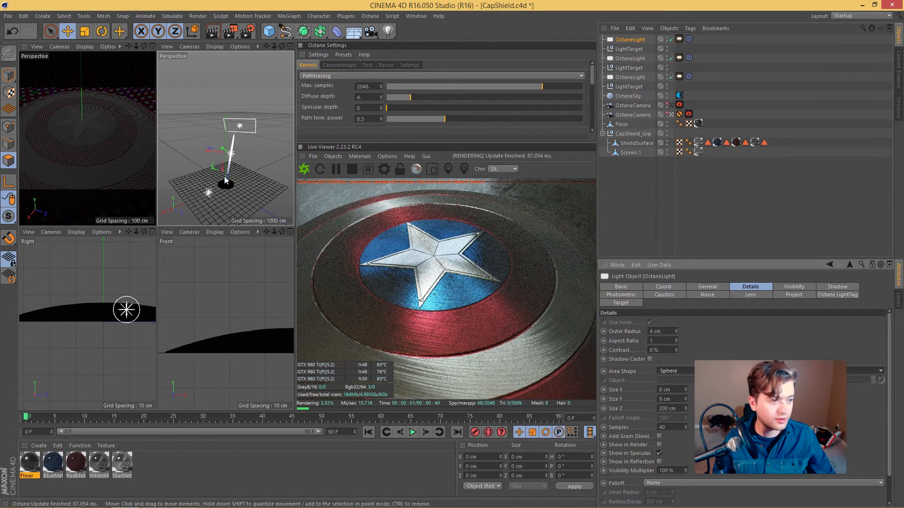
scroll(225, 181, up, 5)
alt+drag(225, 180, 200, 177)
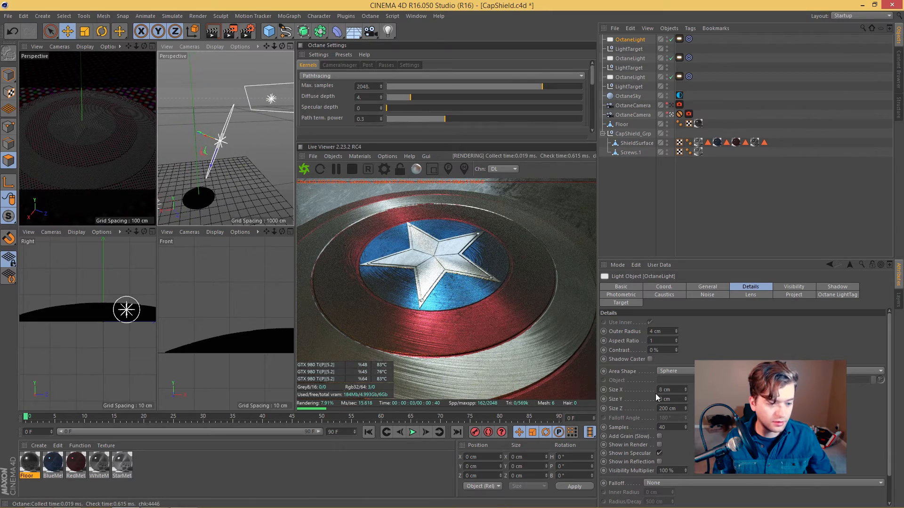
double_click(669, 409)
text(8)
key(Return)
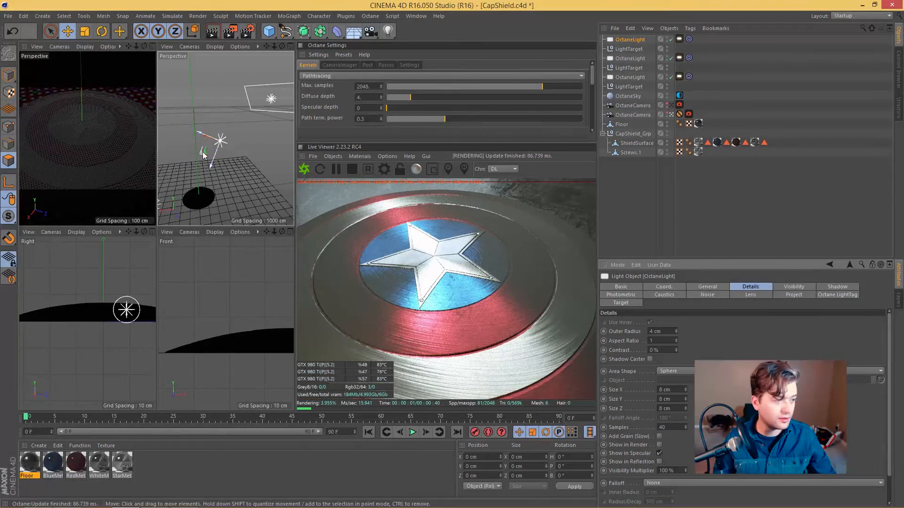
Reduce the sphere light's power to about 0.186 in its Octane light tag
alt+drag(204, 156, 268, 203)
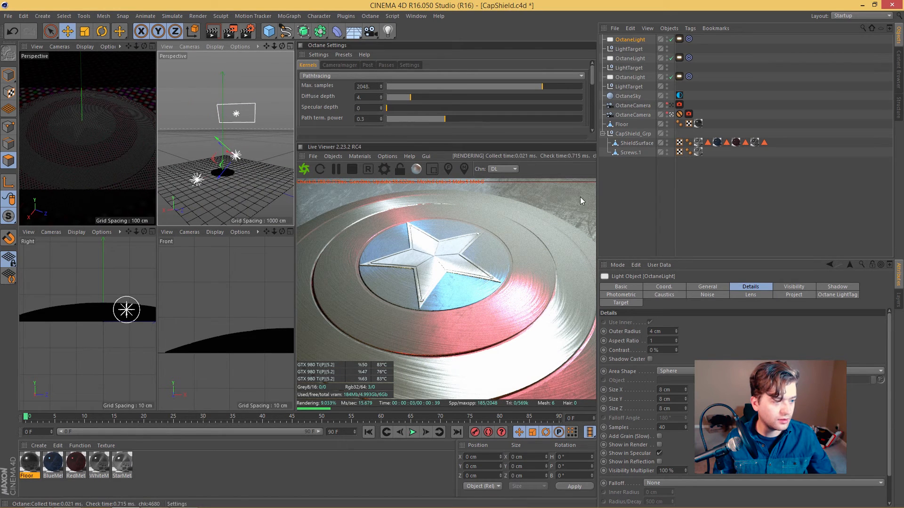
click(681, 41)
drag(777, 366, 809, 366)
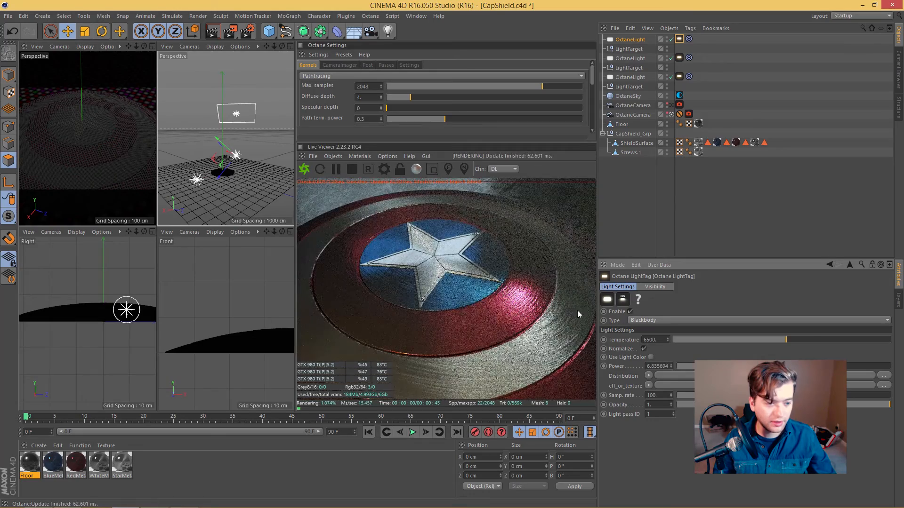
drag(754, 366, 724, 367)
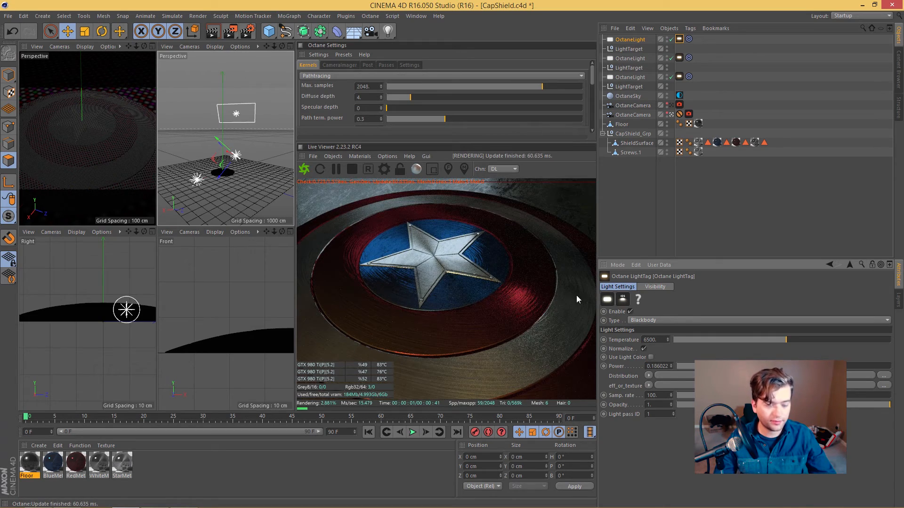
Move the sphere light close above the shield so its highlight falls on the red ring beside the star
scroll(238, 159, up, 5)
scroll(238, 163, down, 8)
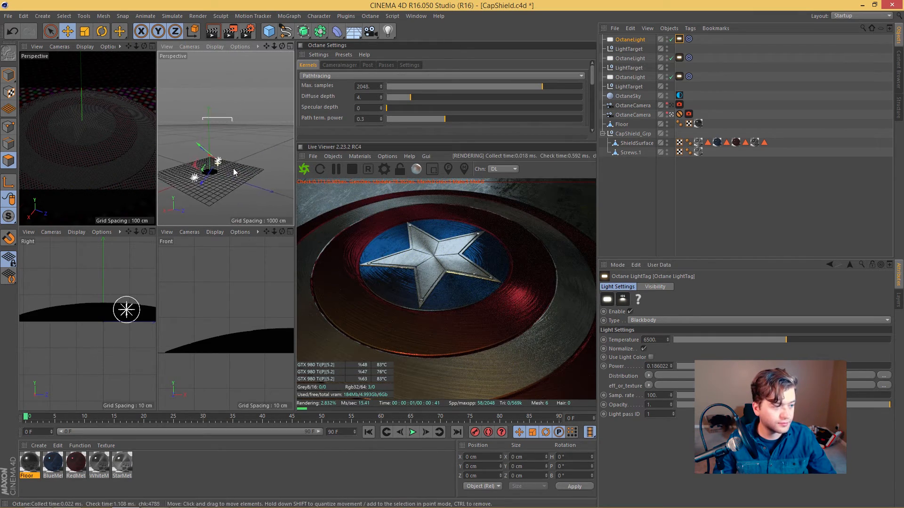
scroll(221, 158, up, 5)
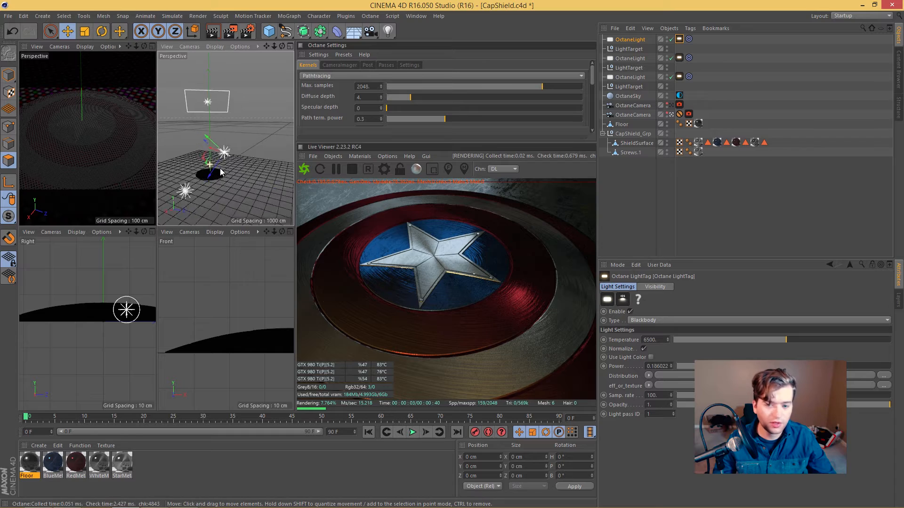
mouse_move(217, 156)
mouse_down()
mouse_move(213, 169)
mouse_move(260, 195)
mouse_move(182, 148)
mouse_move(241, 171)
mouse_move(210, 151)
mouse_move(224, 119)
mouse_move(233, 145)
mouse_up()
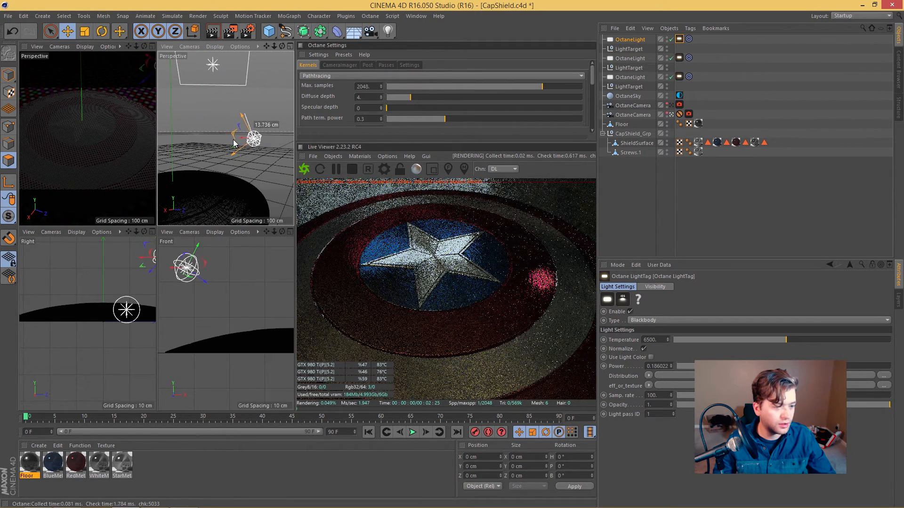
mouse_move(253, 190)
alt+mouse_down()
mouse_move(224, 194)
mouse_move(247, 202)
alt+mouse_up()
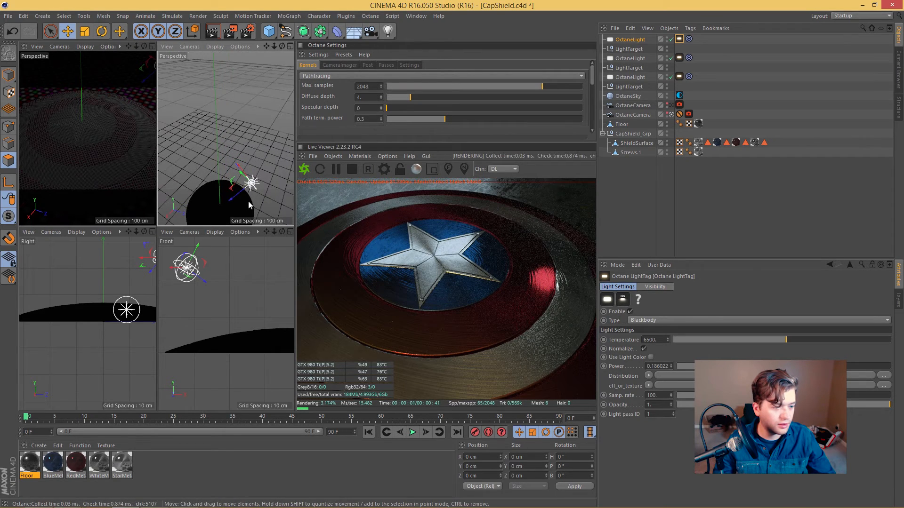
Shrink the sphere light to 2 cm in Size X, Size Y and Size Z
click(651, 40)
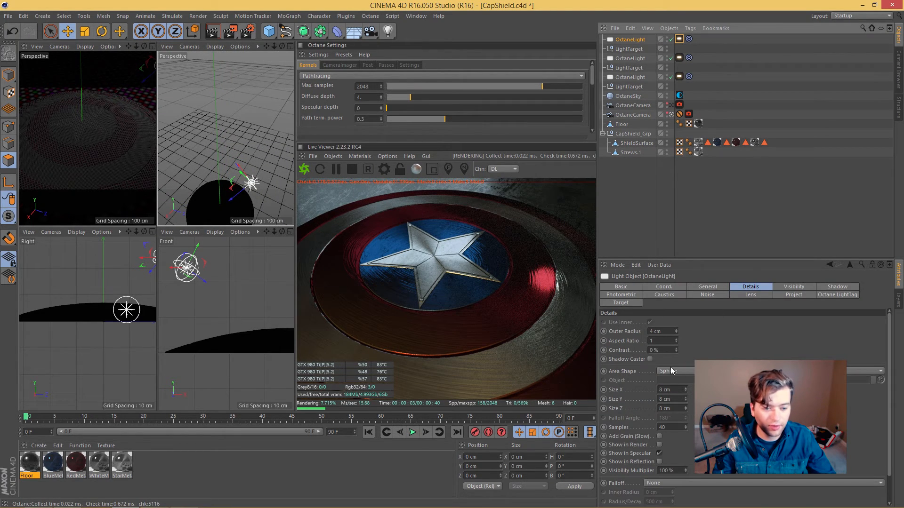
double_click(662, 390)
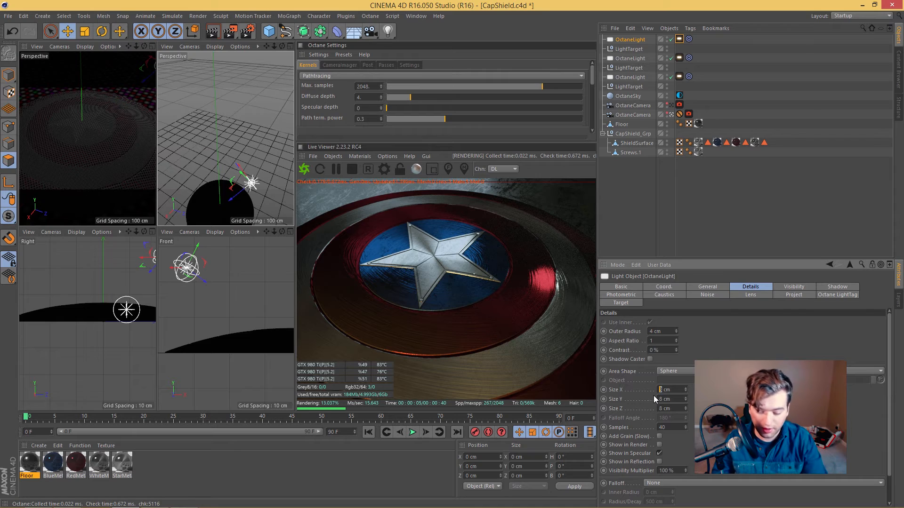
text(2)
click(659, 399)
text(2)
key(Return)
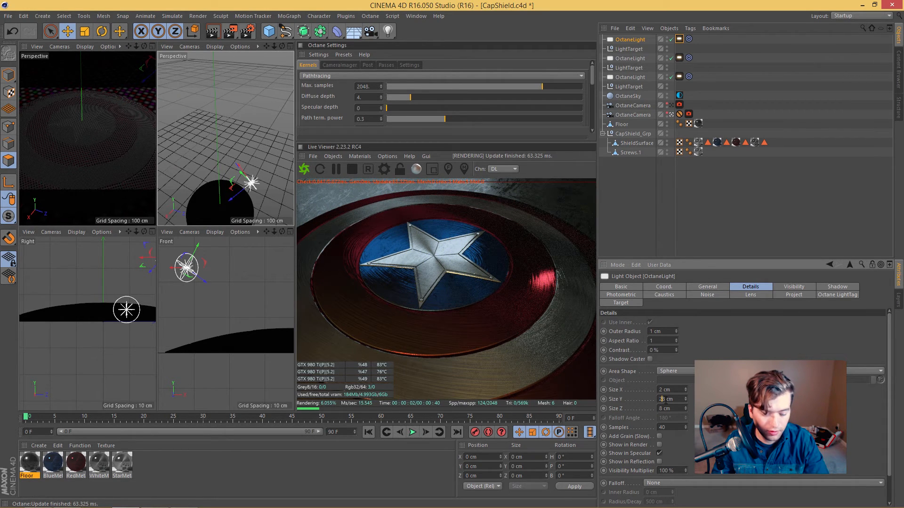
double_click(662, 408)
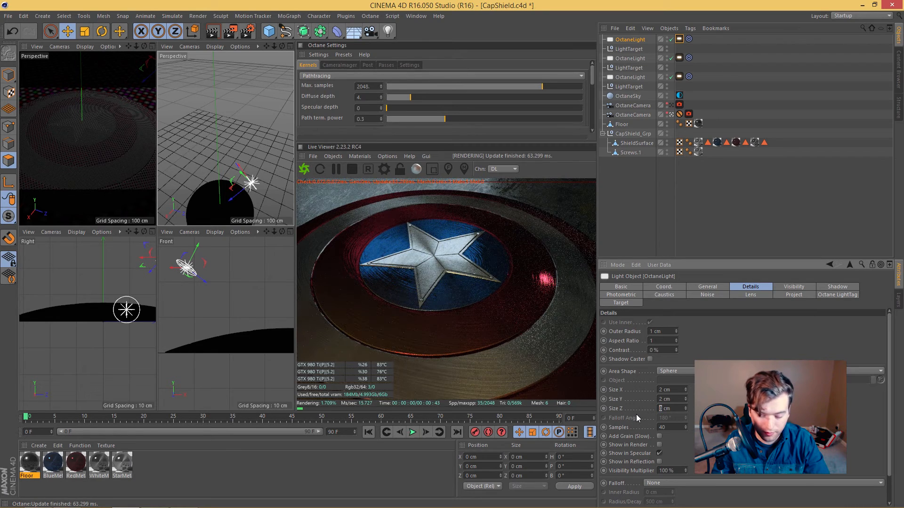
text(2)
key(Return)
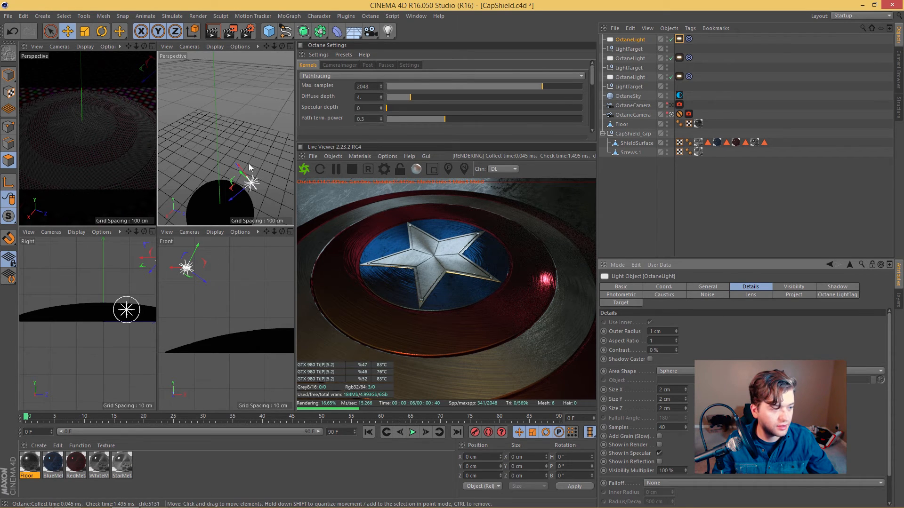
Duplicate the sphere light along world axes and place the copy low over the shield's near outer silver ring
alt+drag(217, 160, 228, 65)
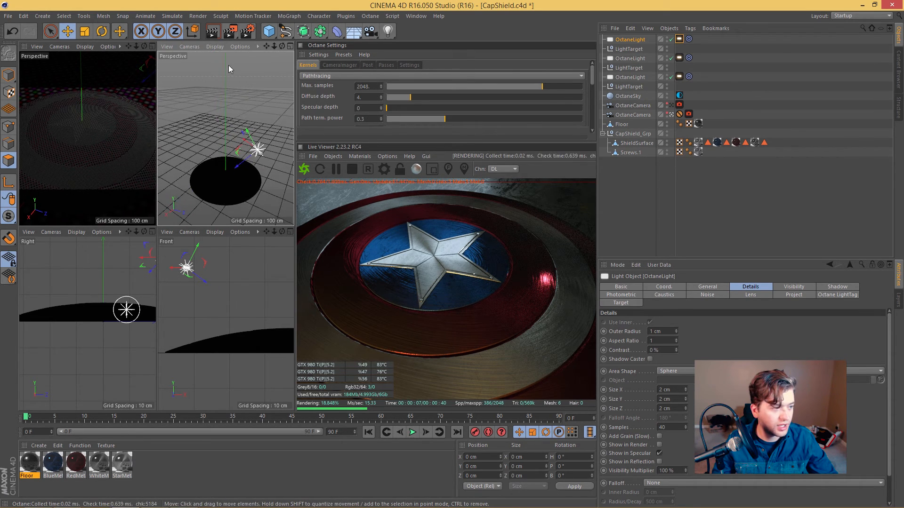
click(192, 33)
ctrl+drag(265, 167, 215, 195)
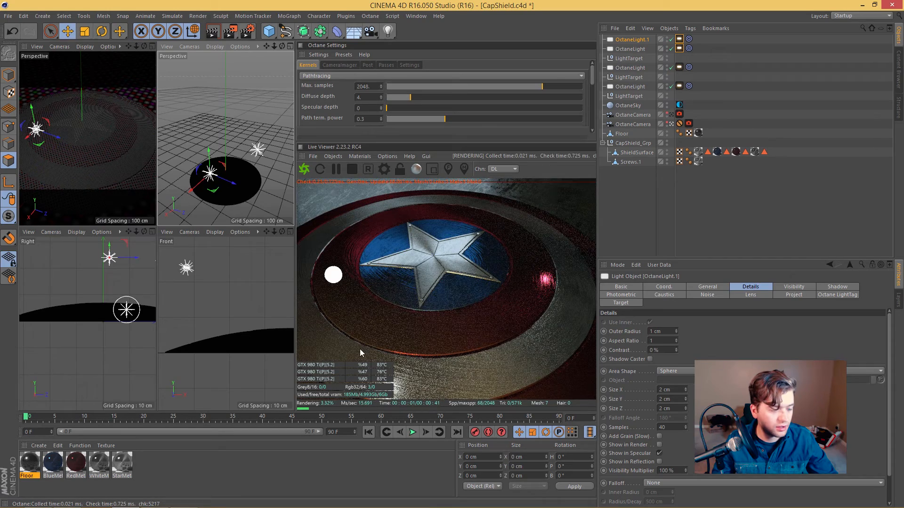
drag(214, 194, 251, 190)
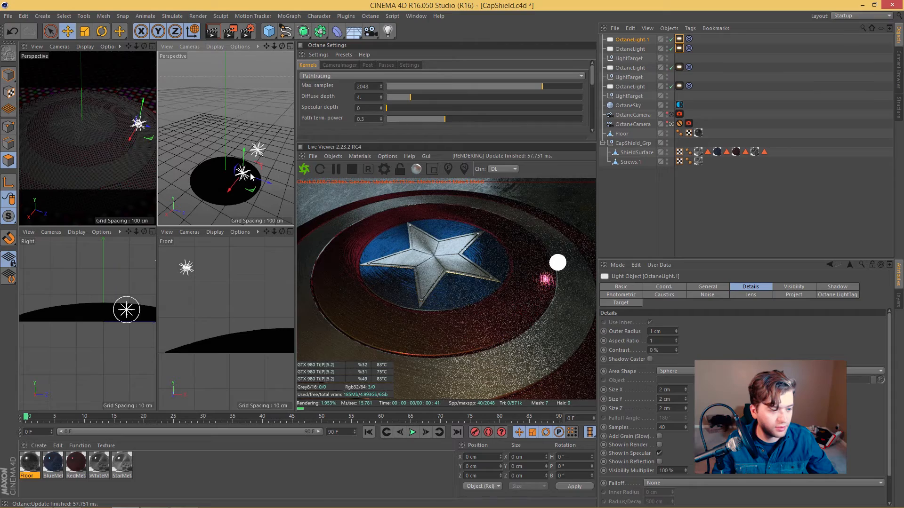
drag(244, 150, 239, 198)
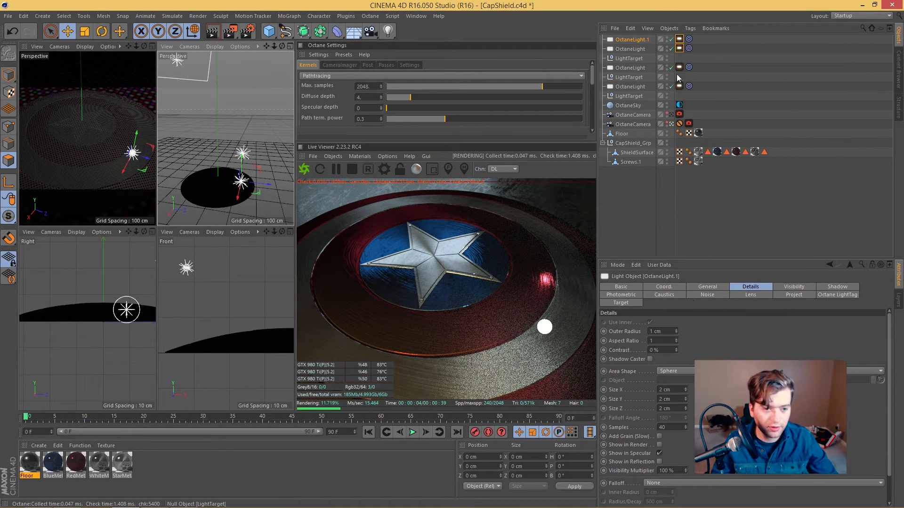
Turn off camera visibility in the duplicated sphere light's Octane light tag
click(688, 49)
click(678, 41)
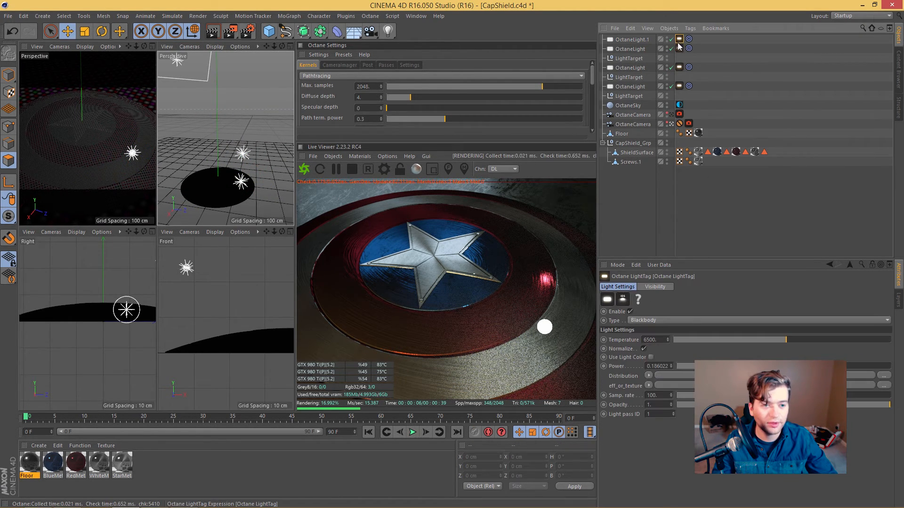
click(654, 286)
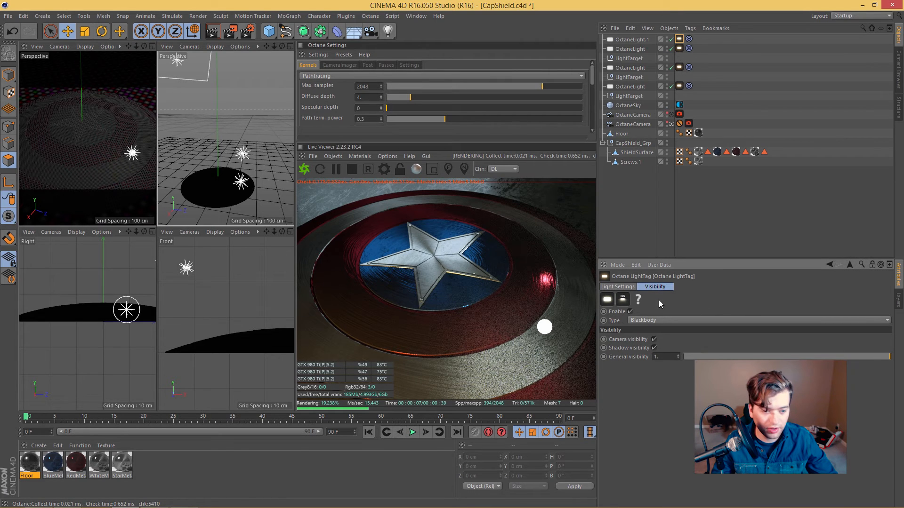
click(654, 340)
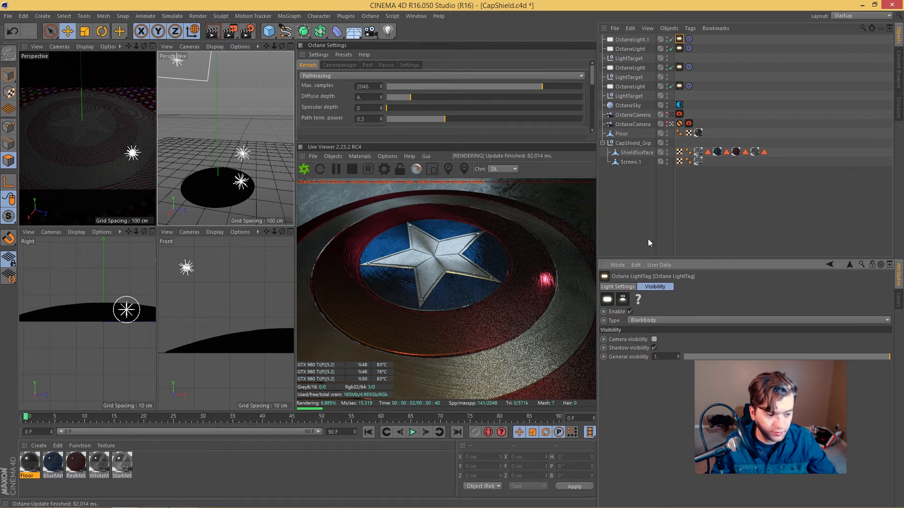
Set the WhiteMetal material's Roughness float to about 0.024 and its texture mix to about 0.077
double_click(99, 464)
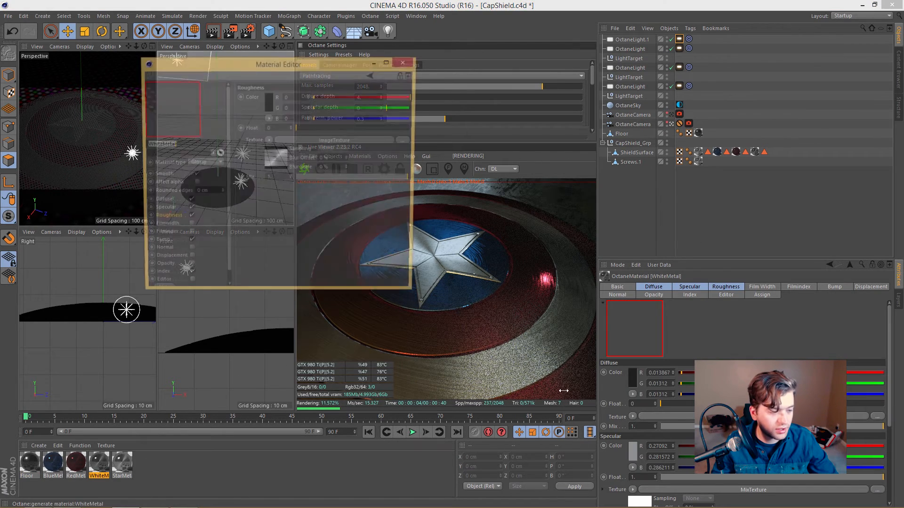
drag(259, 64, 163, 73)
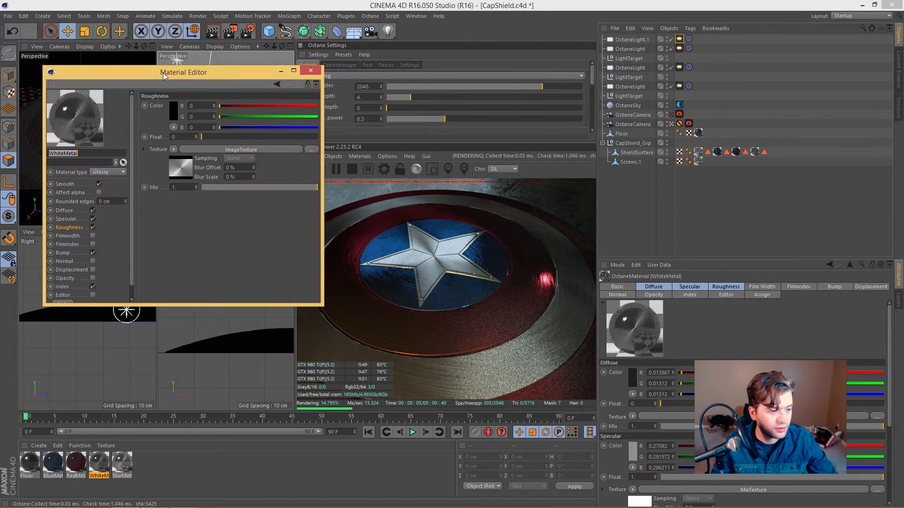
drag(307, 187, 301, 187)
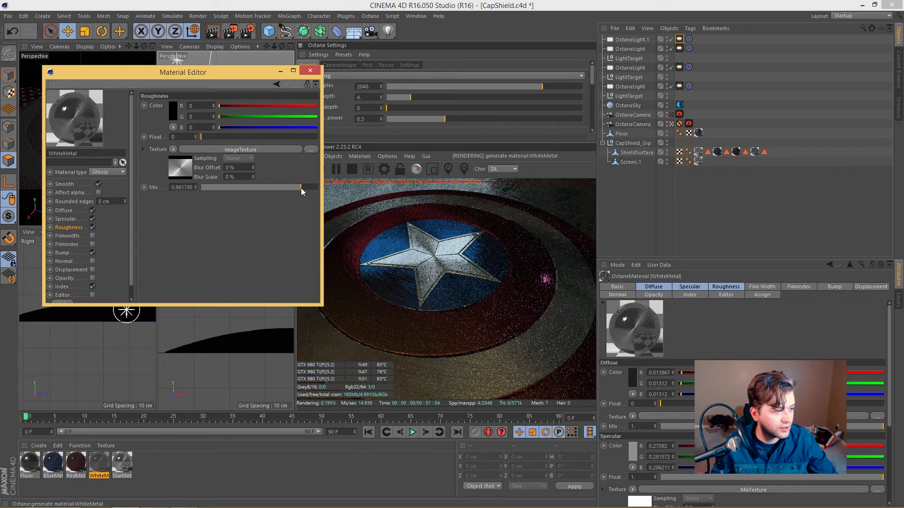
click(204, 137)
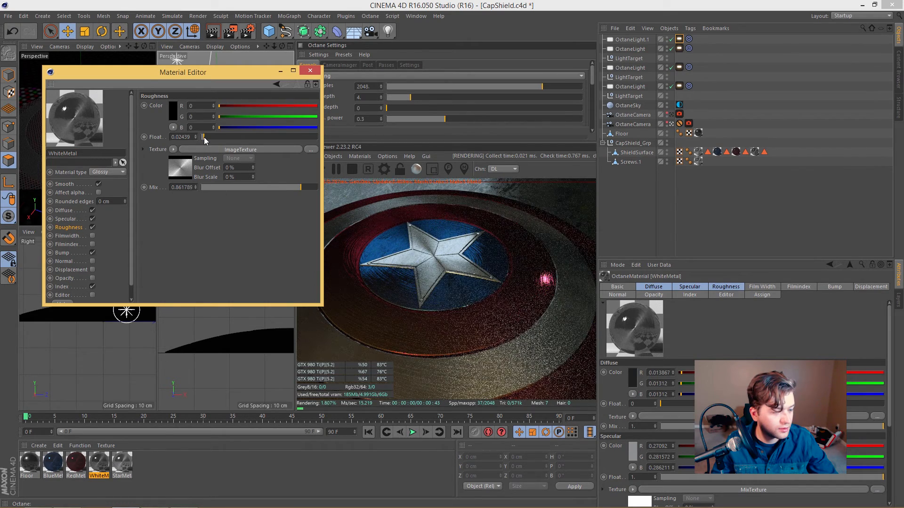
click(210, 187)
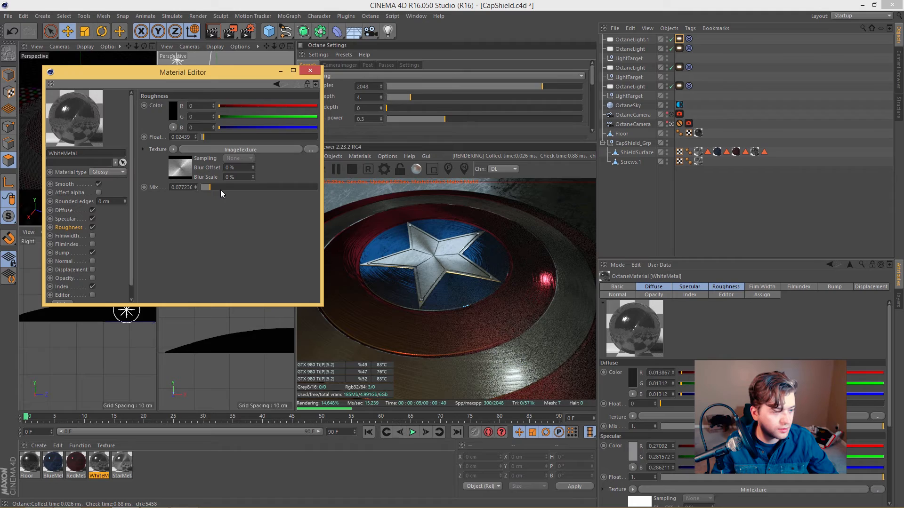
Raise WhiteMetal's roughness texture mix to about 0.74 and the Power of its RadialBrush.jpg roughness image to 9.26
drag(221, 190, 300, 189)
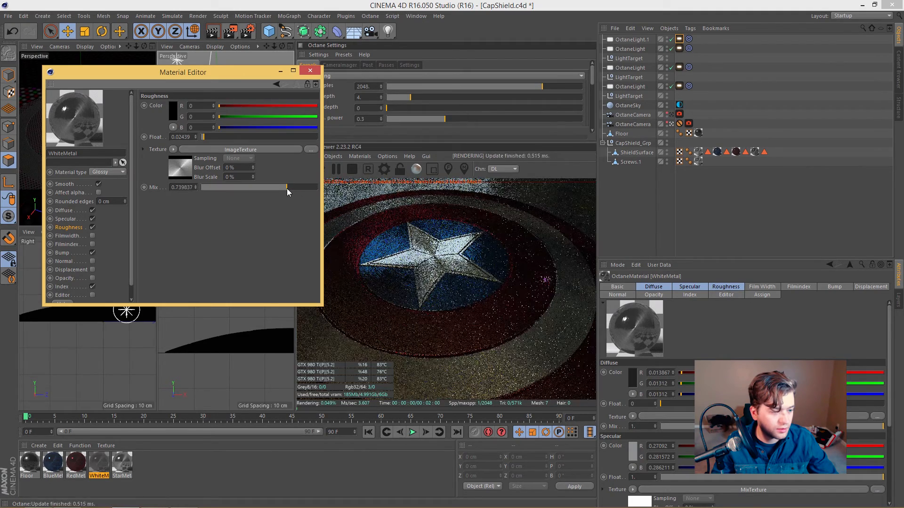
click(178, 168)
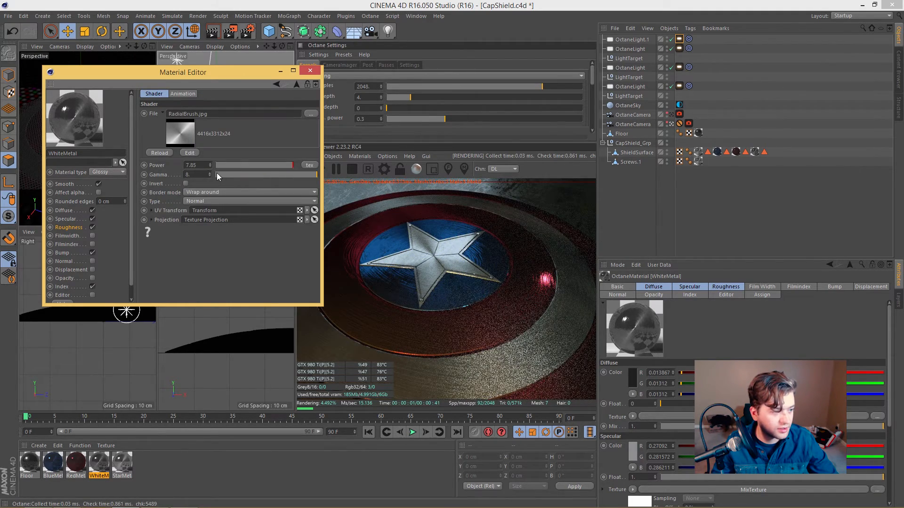
drag(210, 164, 233, 207)
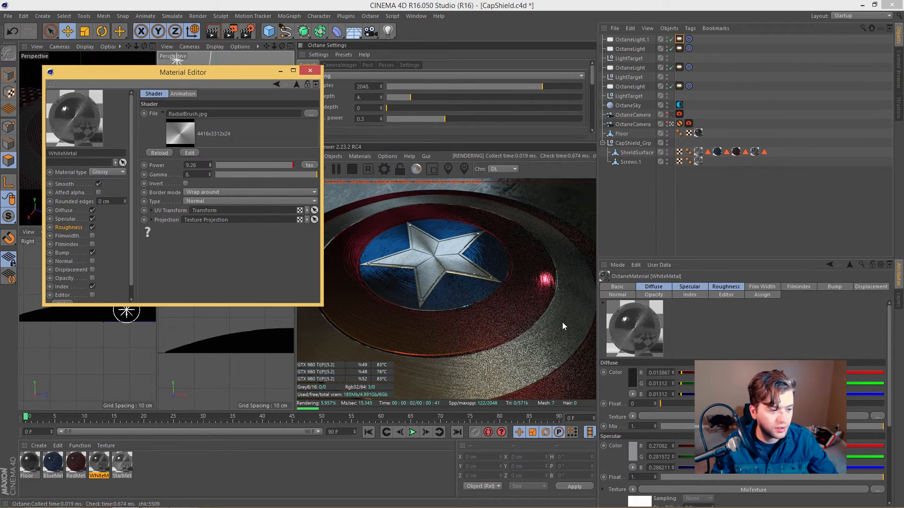
drag(233, 76, 222, 129)
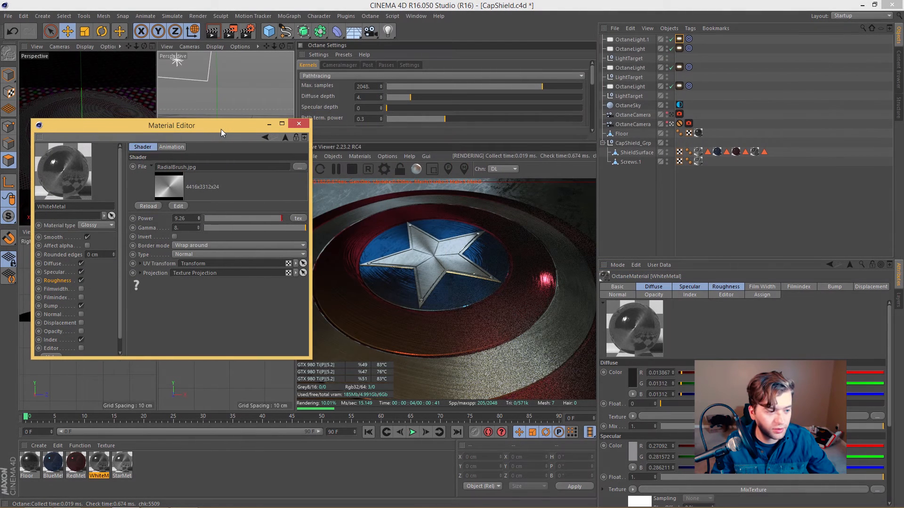
click(300, 124)
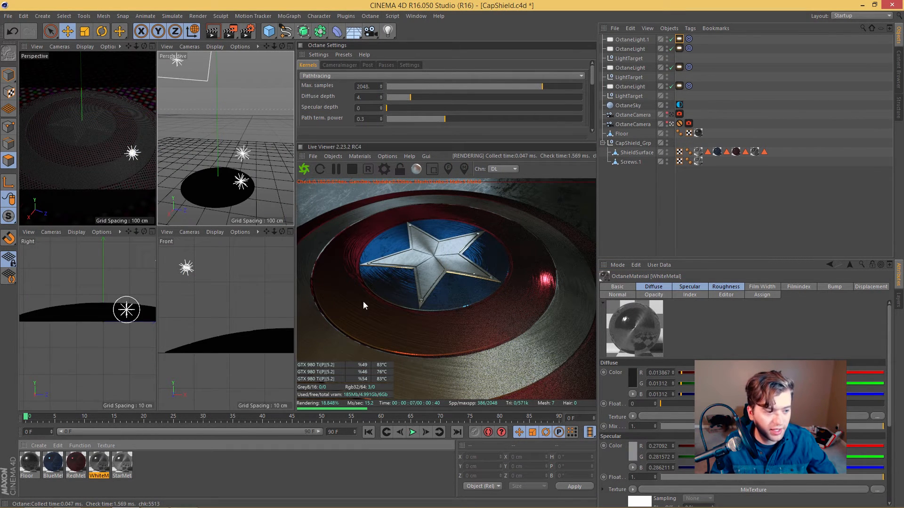
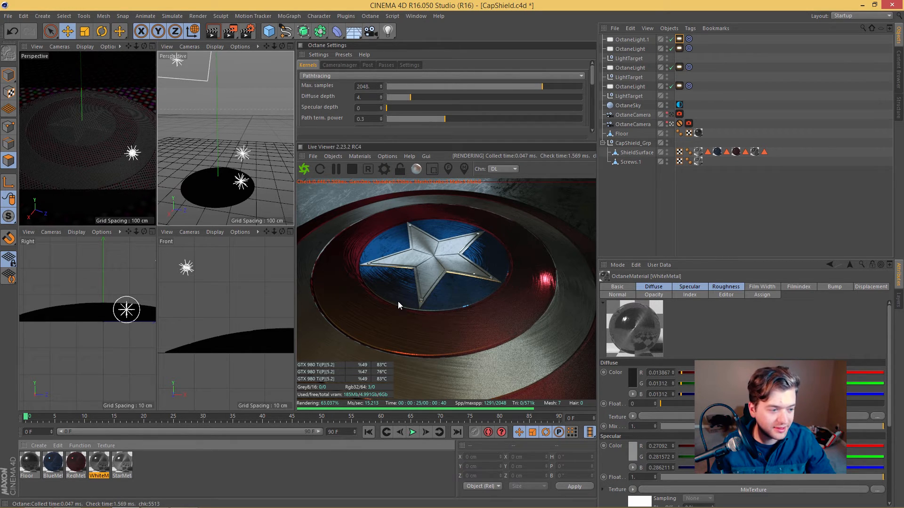
Lower the Power of the RadialBrush.jpg image in the RedMetal material's Bump channel to about 0.055
double_click(76, 462)
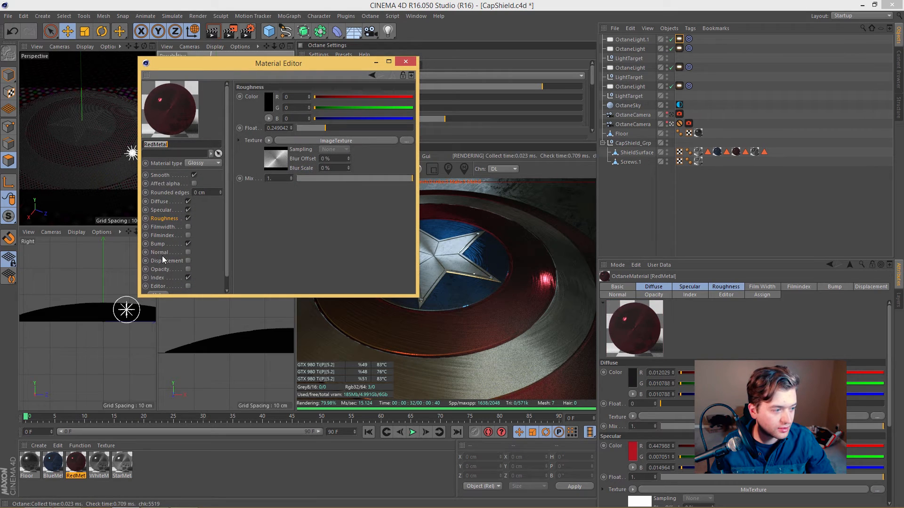
click(158, 244)
click(285, 160)
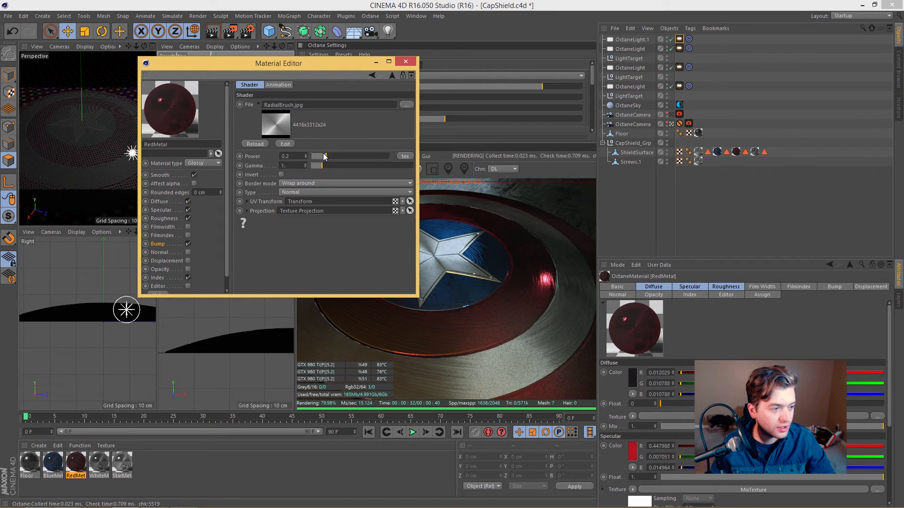
drag(321, 157, 320, 159)
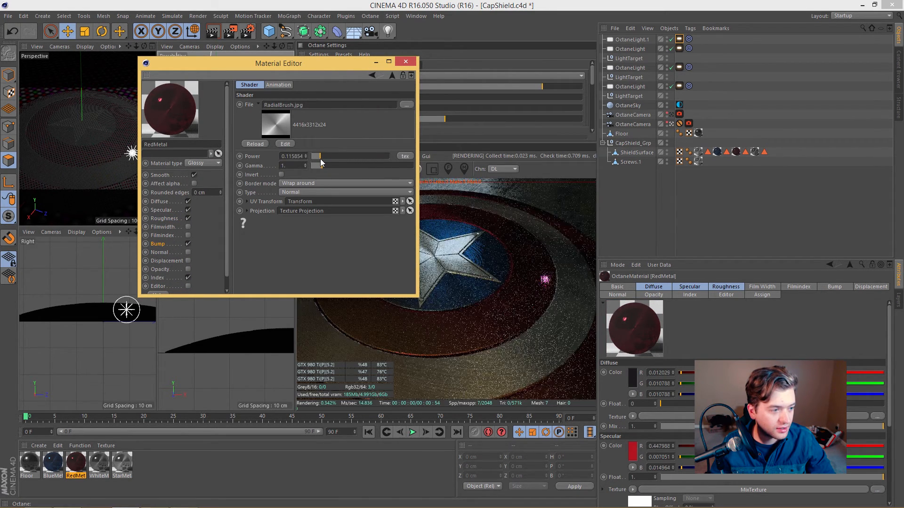
drag(357, 68, 242, 48)
click(198, 136)
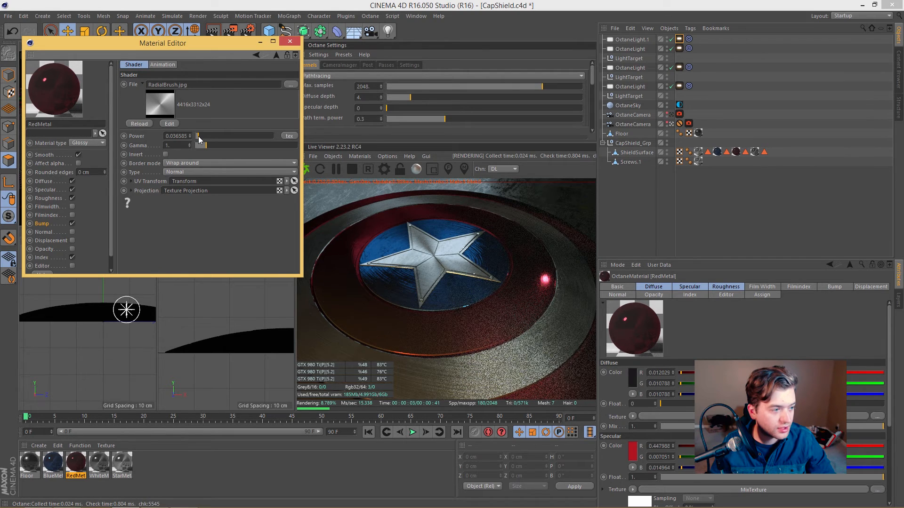
click(198, 136)
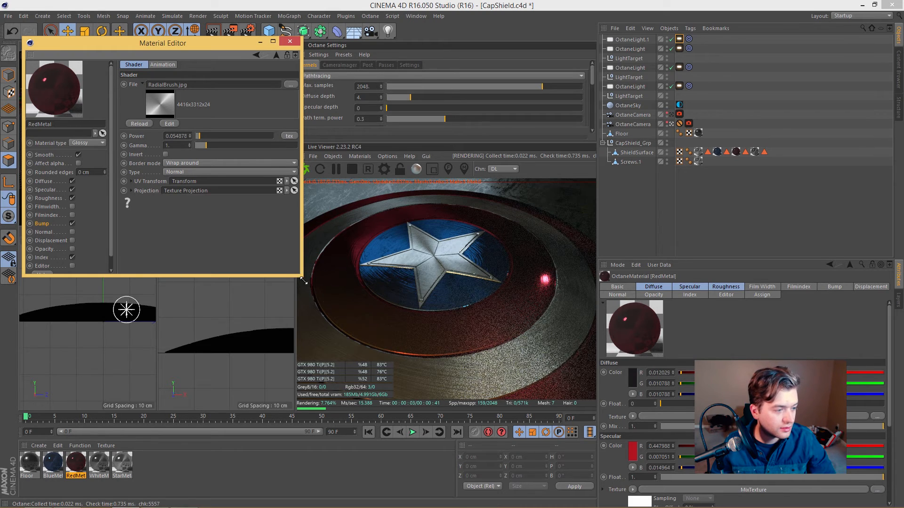
Try an Index of 4 on the RedMetal material, settle on 6, and close its editor
drag(303, 281, 309, 302)
click(61, 258)
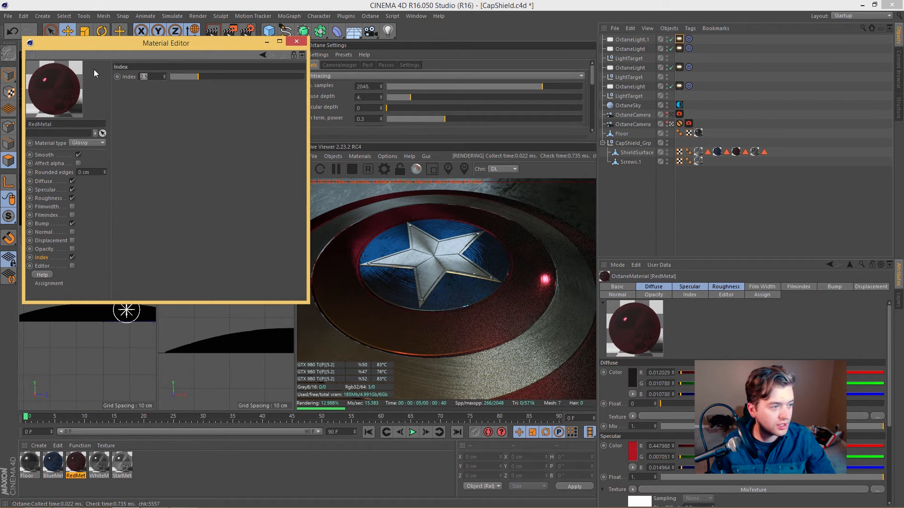
text(4)
key(Return)
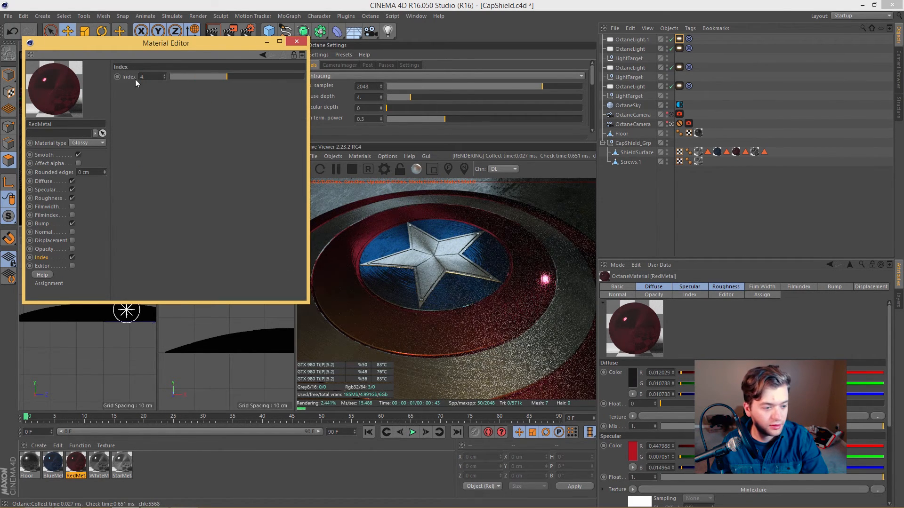
text(6)
key(Return)
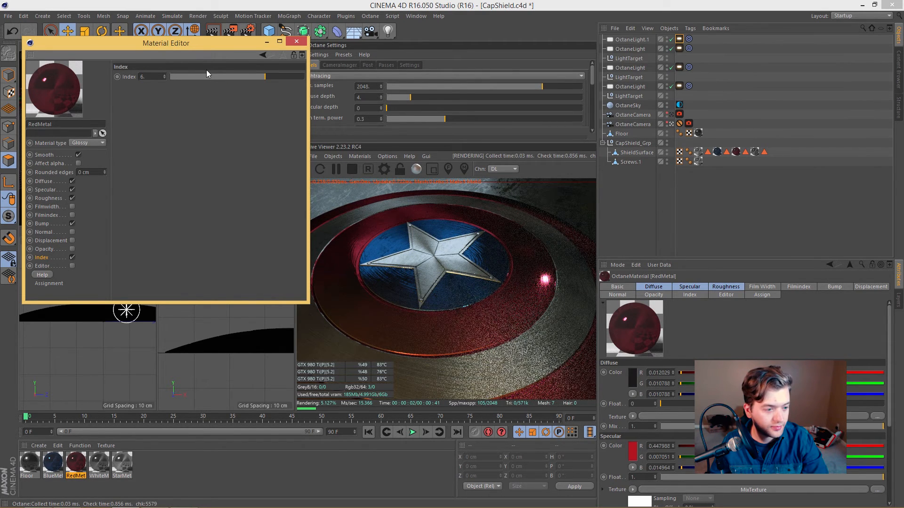
drag(212, 42, 236, 32)
click(321, 32)
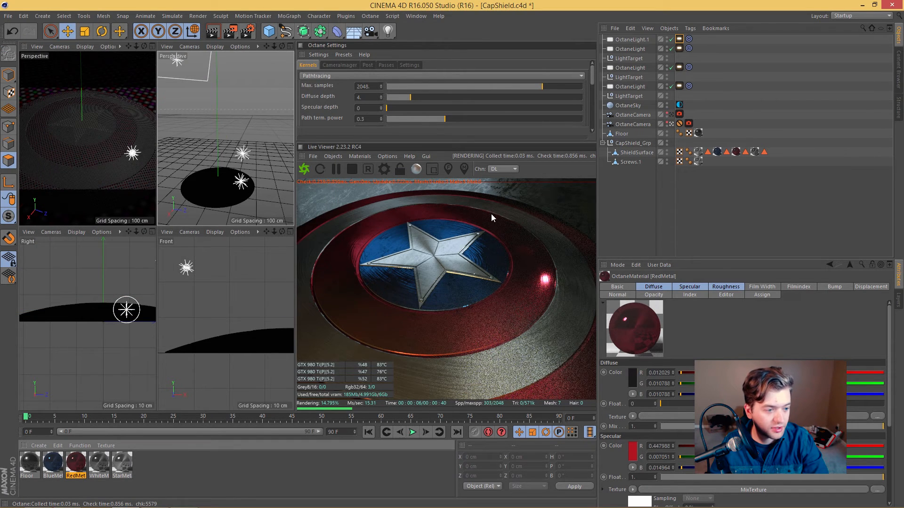
Raise the Amount of the MixTexture in the StarMetal material's Specular channel to about 0.96
double_click(124, 464)
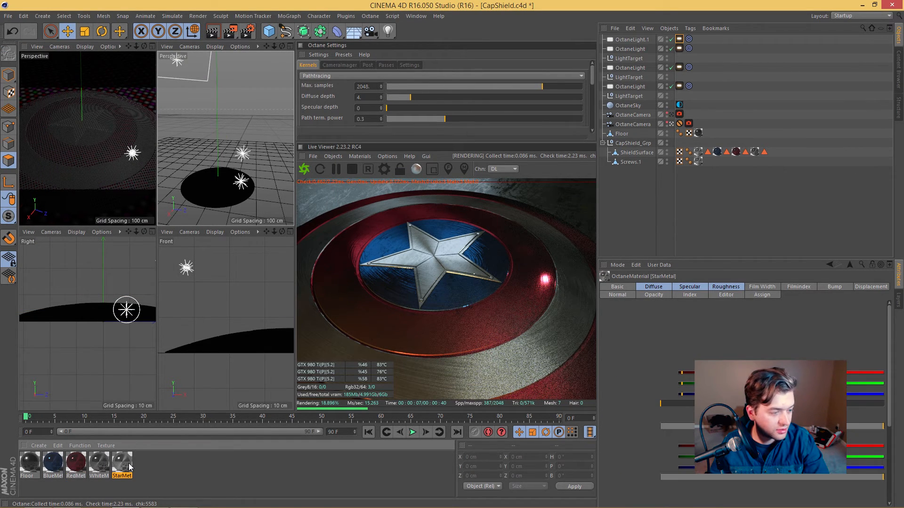
click(162, 219)
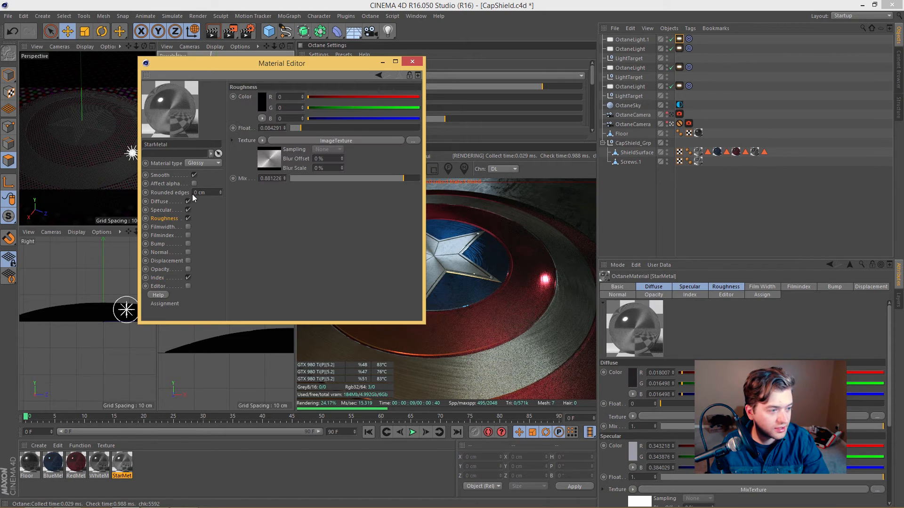
click(168, 211)
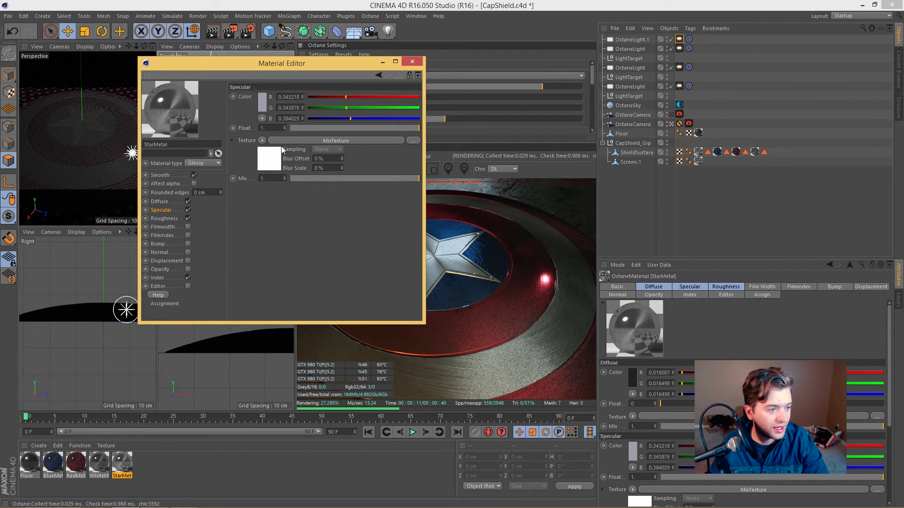
click(269, 158)
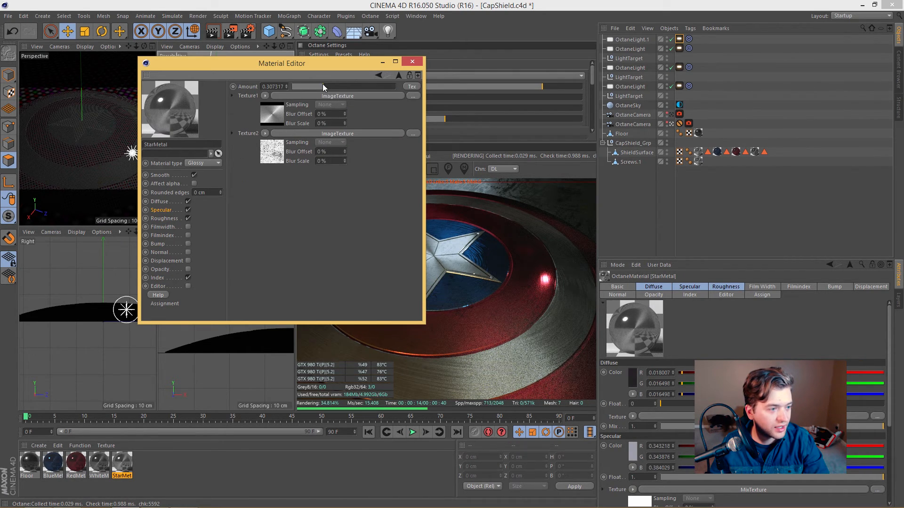
drag(323, 83, 273, 83)
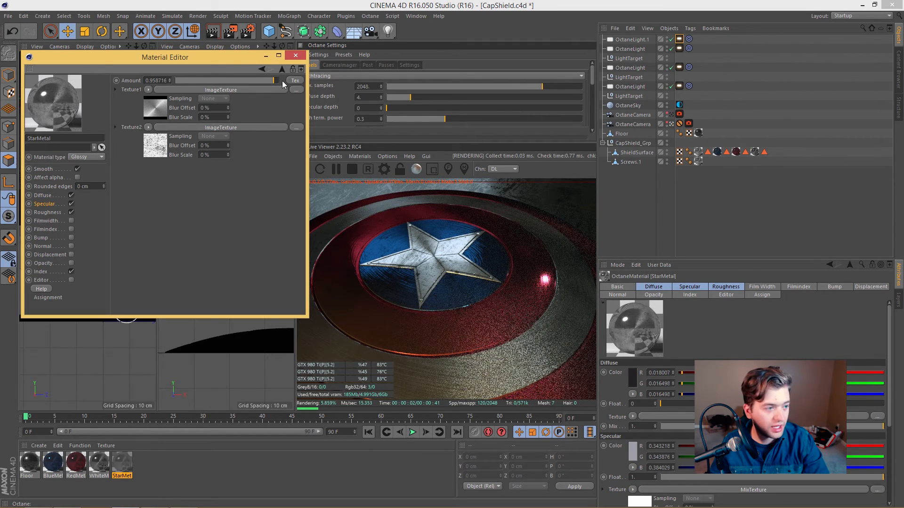
Make the StarMetal specular mix Amount texture-driven and assign the Octane Dirt texture to it
click(294, 80)
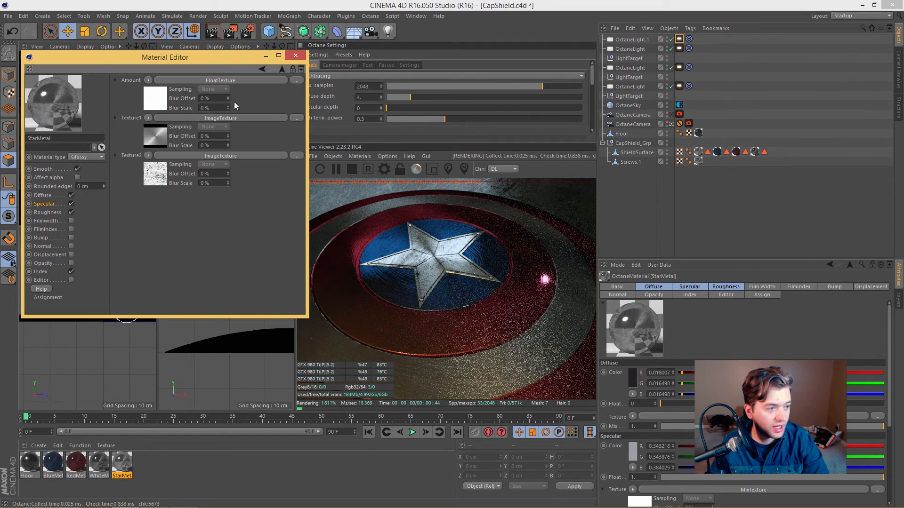
click(157, 102)
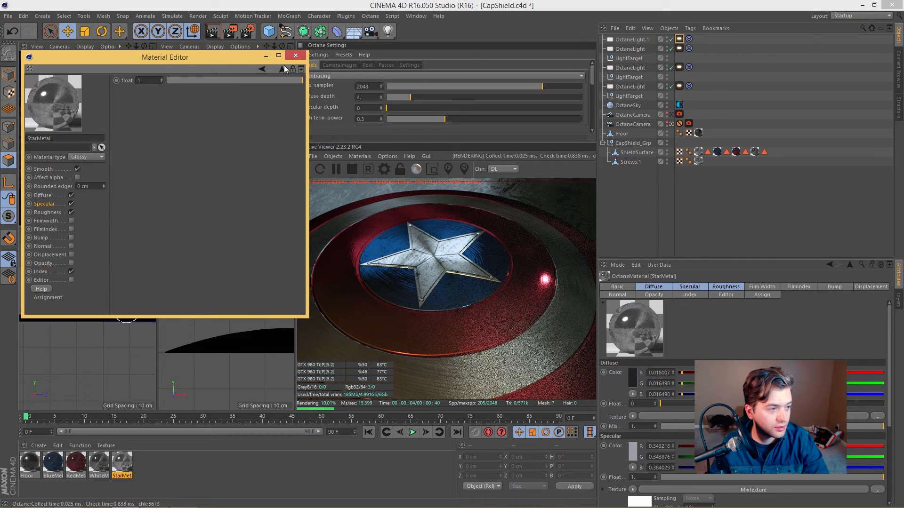
click(283, 67)
click(148, 81)
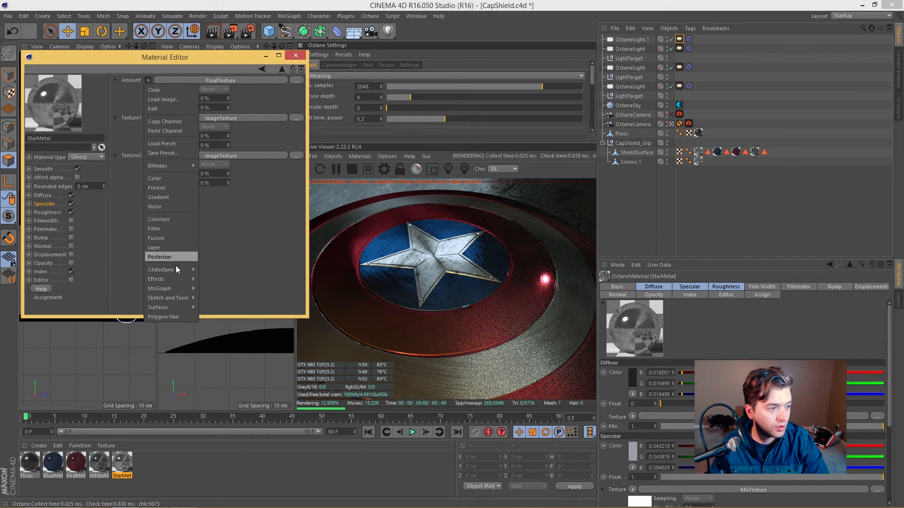
mouse_move(174, 272)
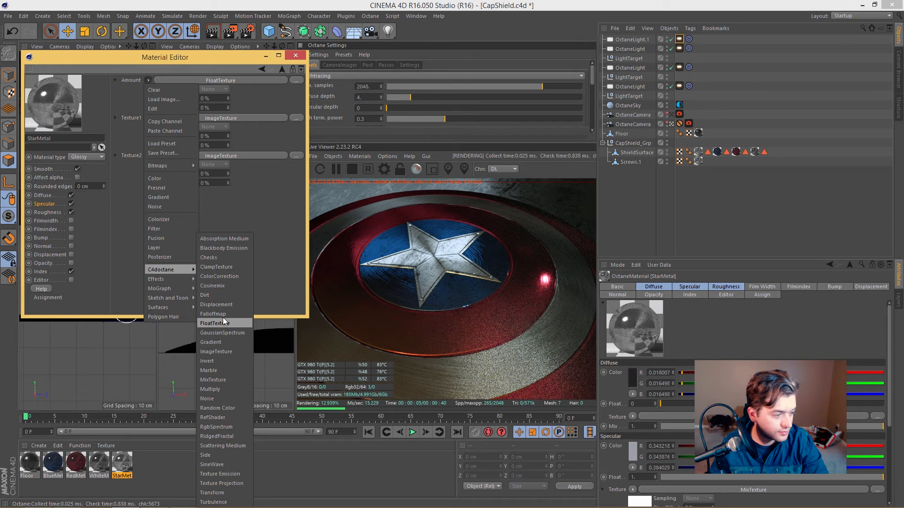
click(211, 296)
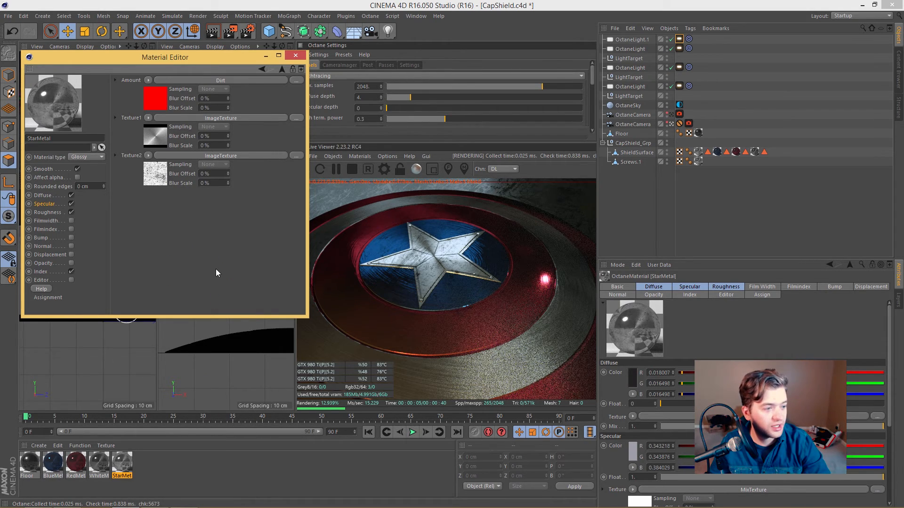
Set the Dirt texture's Details to 100, Radius to 0.002 cm and Tolerance to about 0.269, with Invert Normal enabled
click(145, 94)
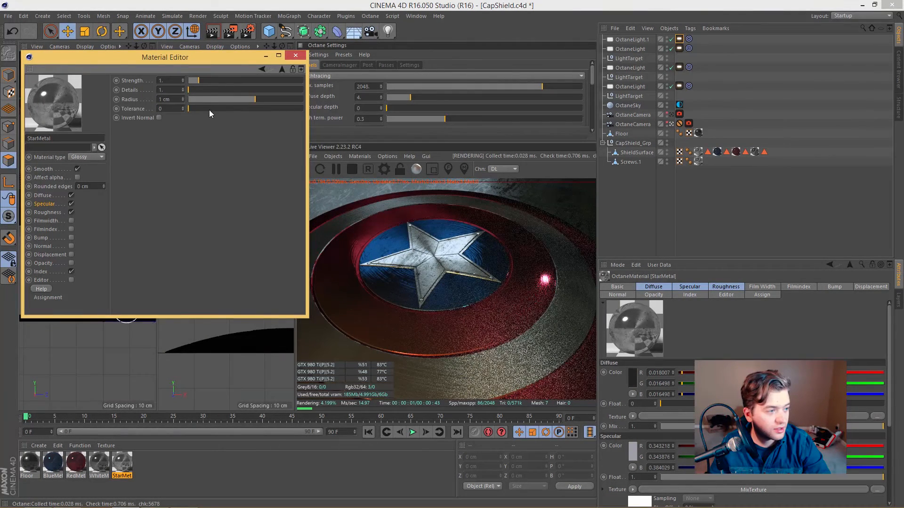
drag(200, 107, 270, 109)
click(158, 118)
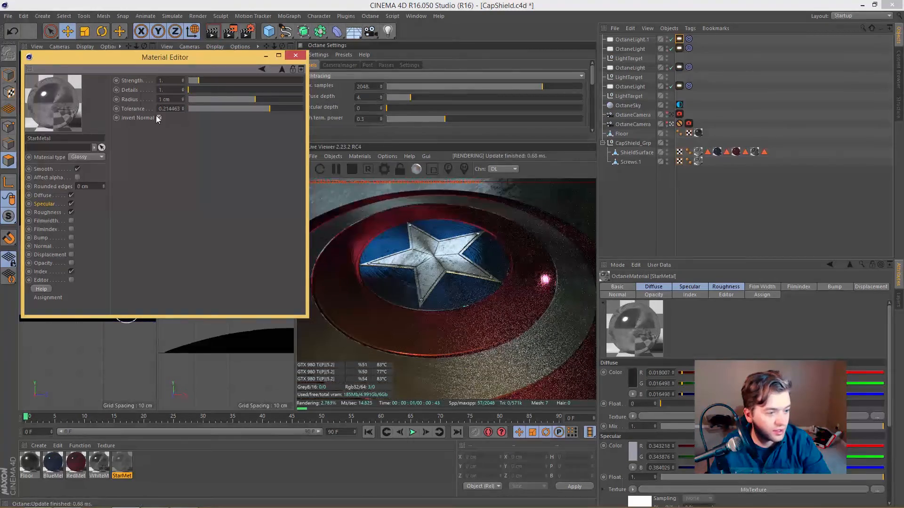
drag(244, 96, 290, 108)
drag(216, 97, 317, 97)
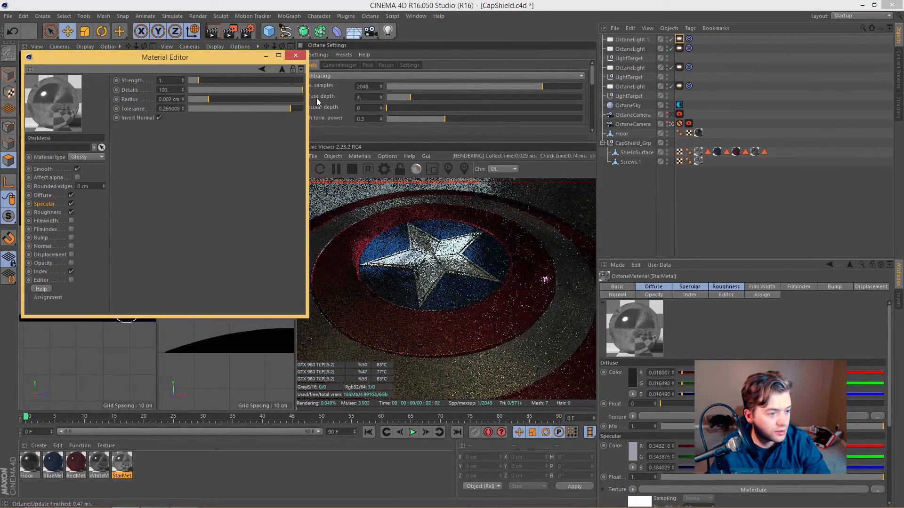
Set the Dirt texture's Strength to 10 and Radius to 0.252 cm, toggle Invert Normal to compare, and close the material editor
drag(204, 82, 305, 82)
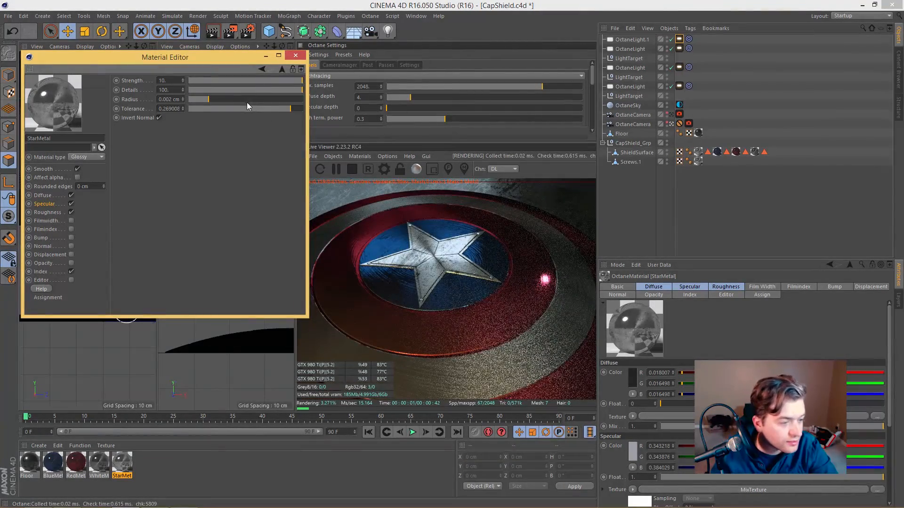
drag(213, 99, 244, 100)
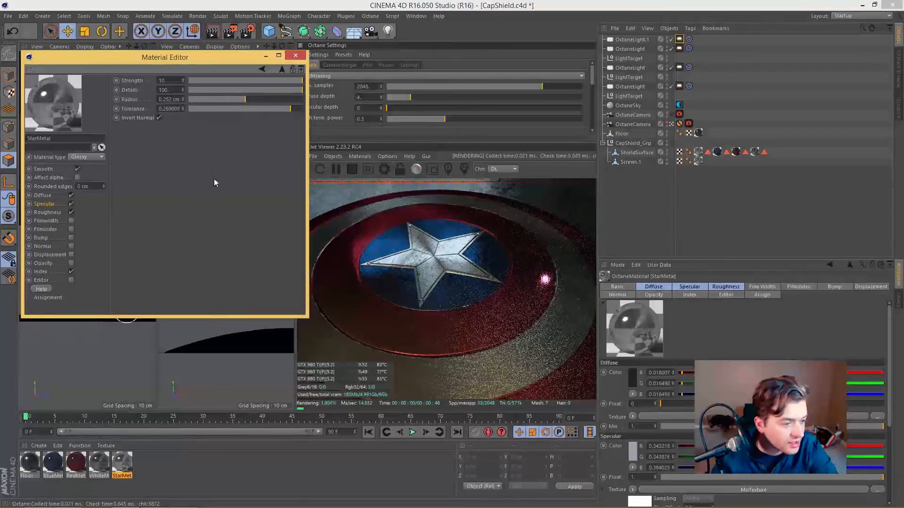
click(160, 117)
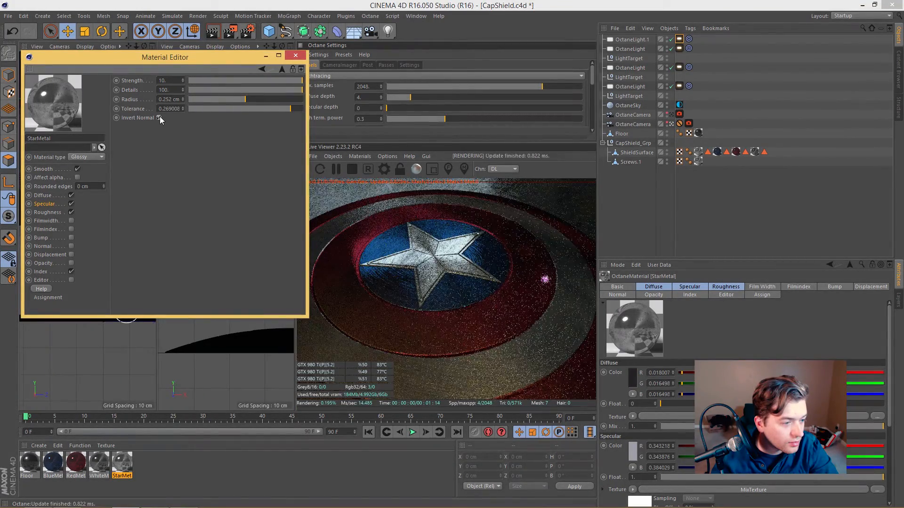
click(160, 117)
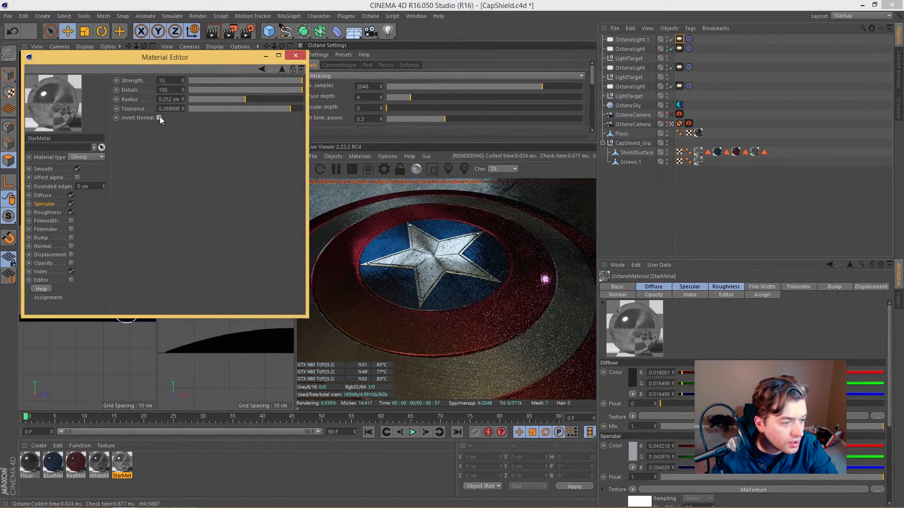
click(281, 69)
click(295, 55)
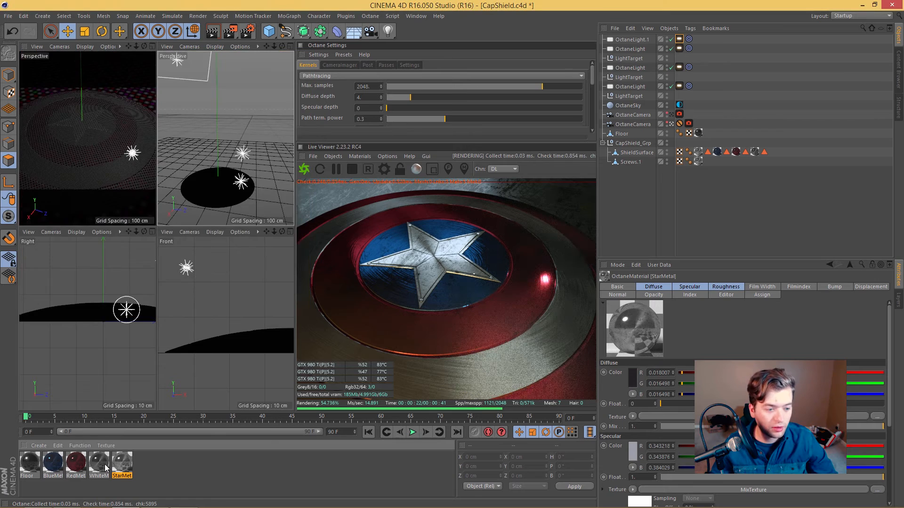
Open the WhiteMetal material for editing, keeping the render preview in view
double_click(100, 463)
drag(243, 66, 134, 34)
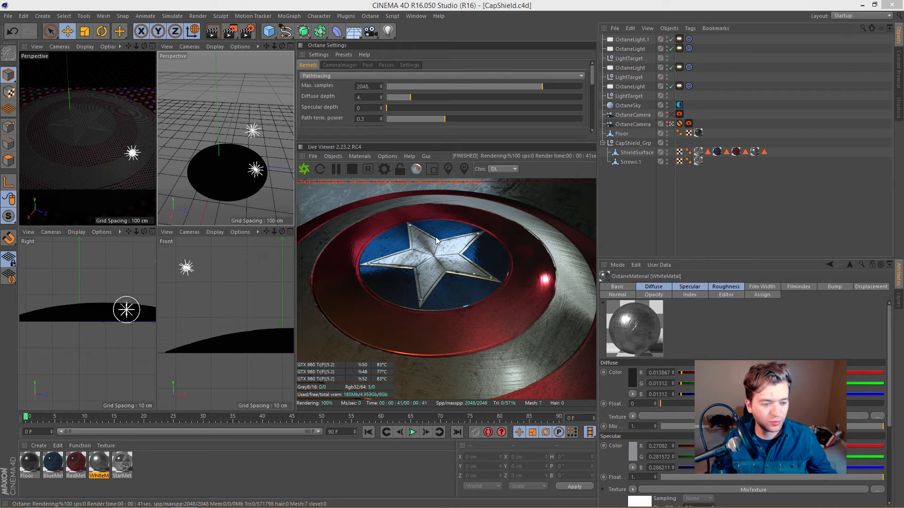
Turn off Auto Focus in the active OctaneCamera's Thinlens settings and set Fstop to 1.8
click(627, 125)
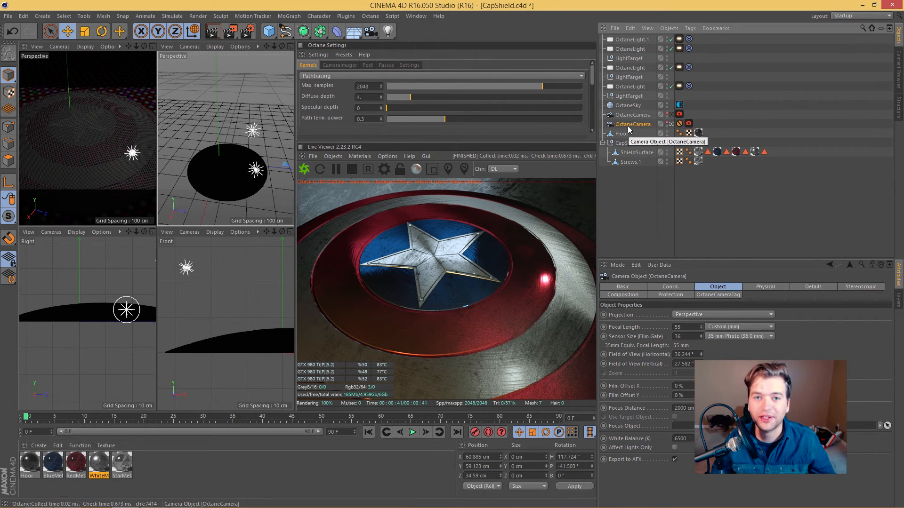
click(689, 124)
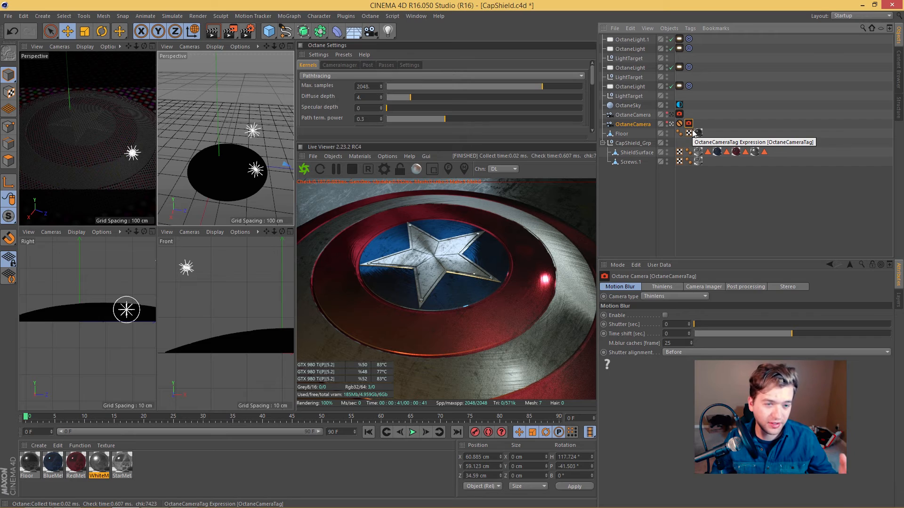
click(680, 288)
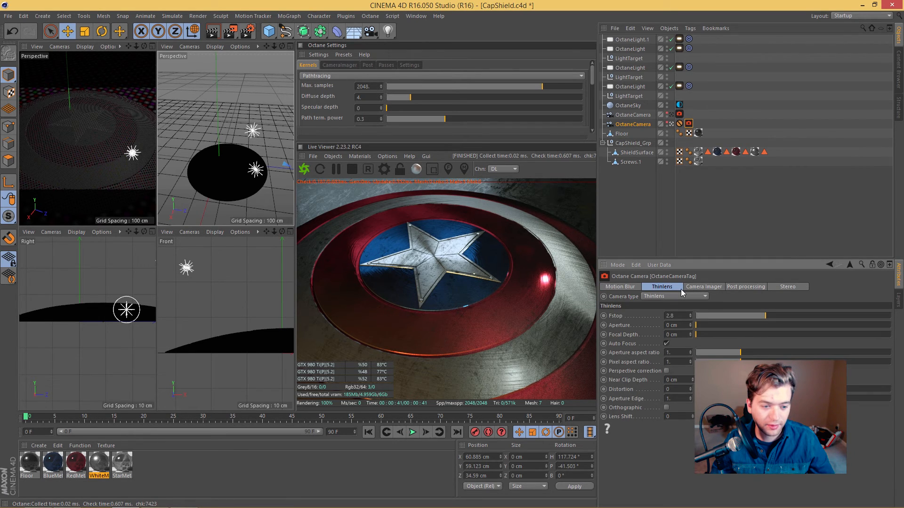
click(667, 343)
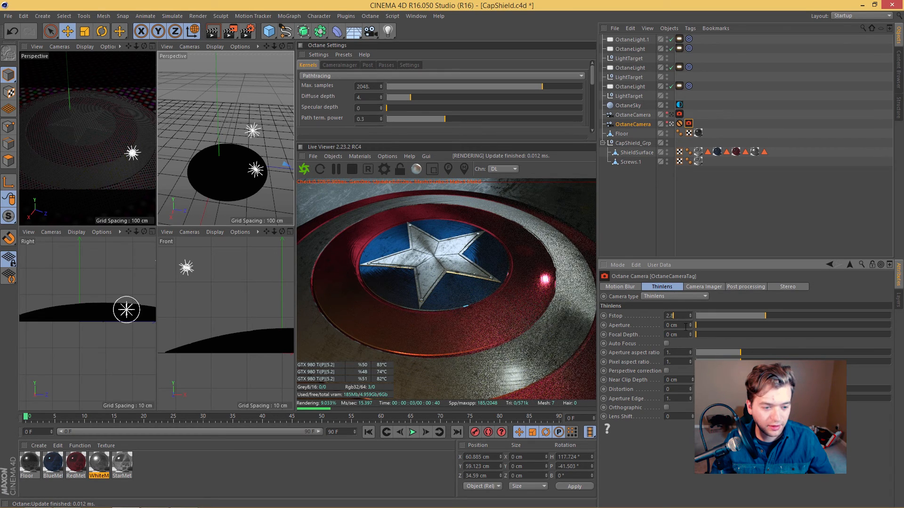
drag(685, 326, 682, 316)
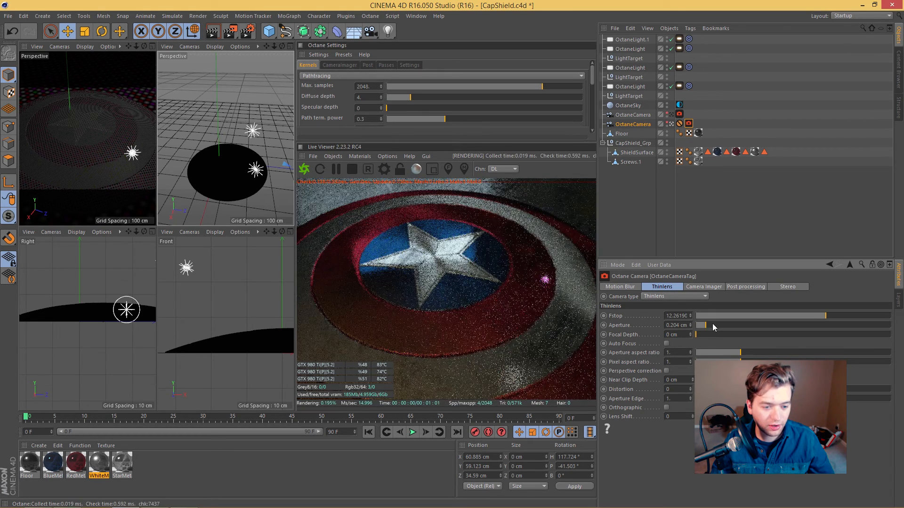
double_click(678, 316)
text(1.8)
key(Return)
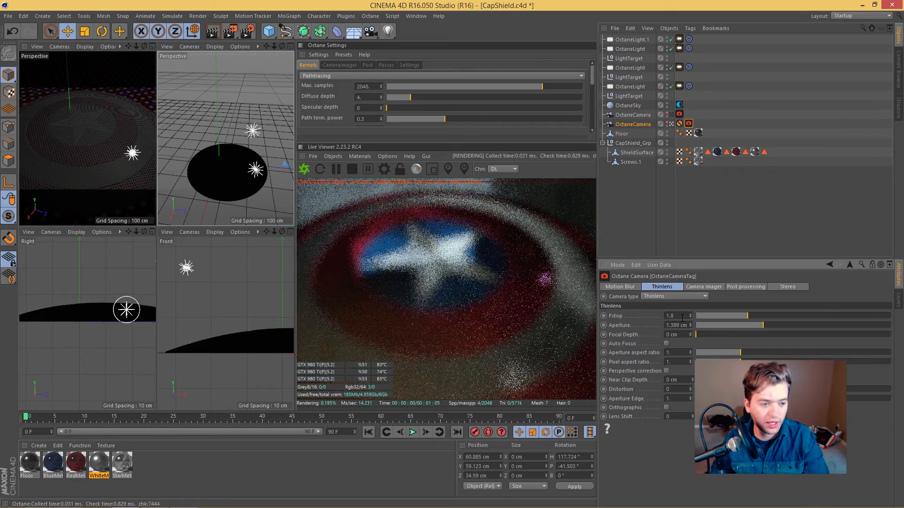
Pick focus points on the shield's star to bring its centre into focus, and set the camera's Fstop to 2
click(441, 261)
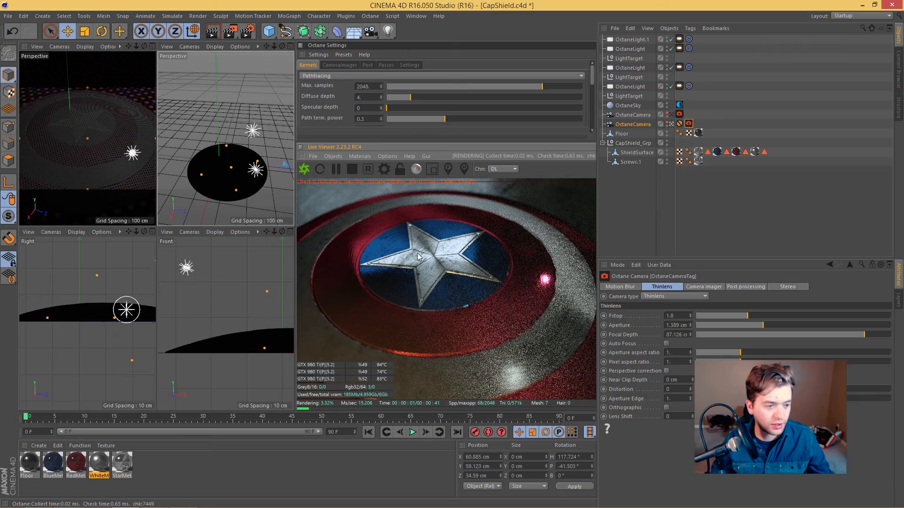
click(413, 231)
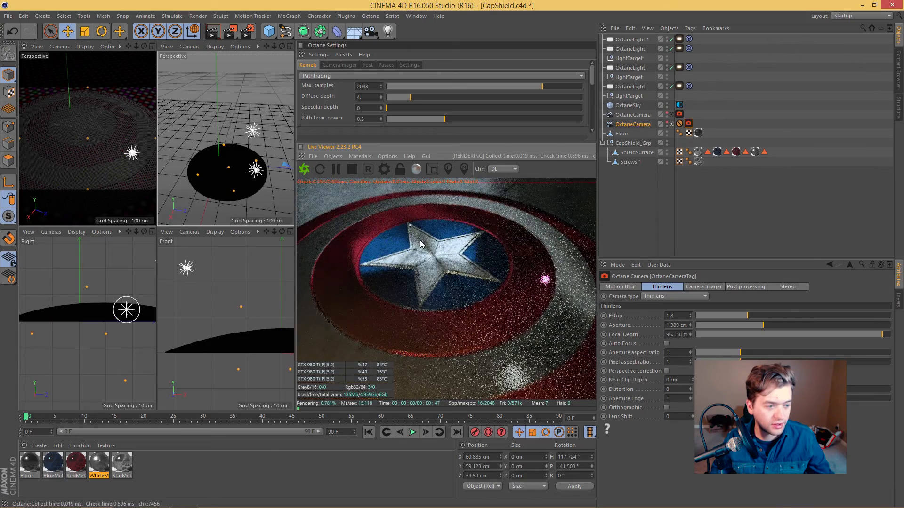
click(442, 281)
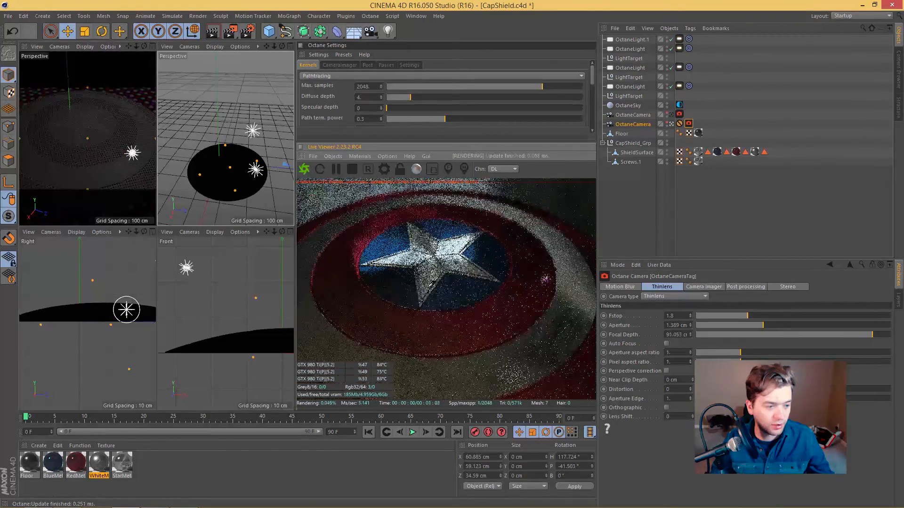
click(435, 262)
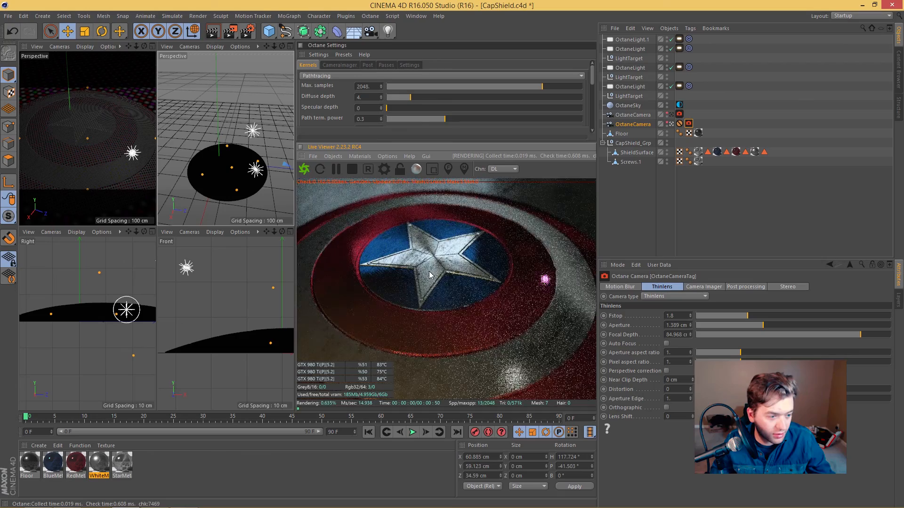
click(681, 317)
text(2)
key(Return)
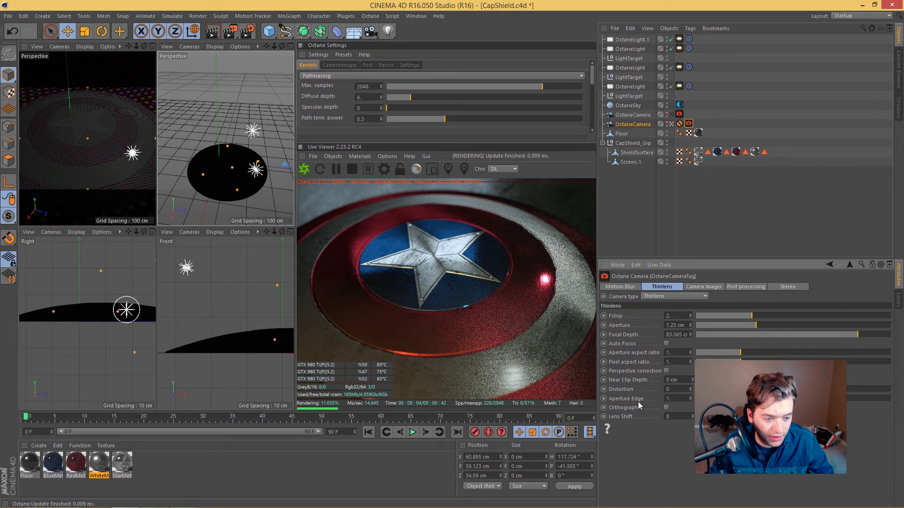
Set the camera's Aperture Edge to 2
double_click(667, 399)
text(2)
key(Return)
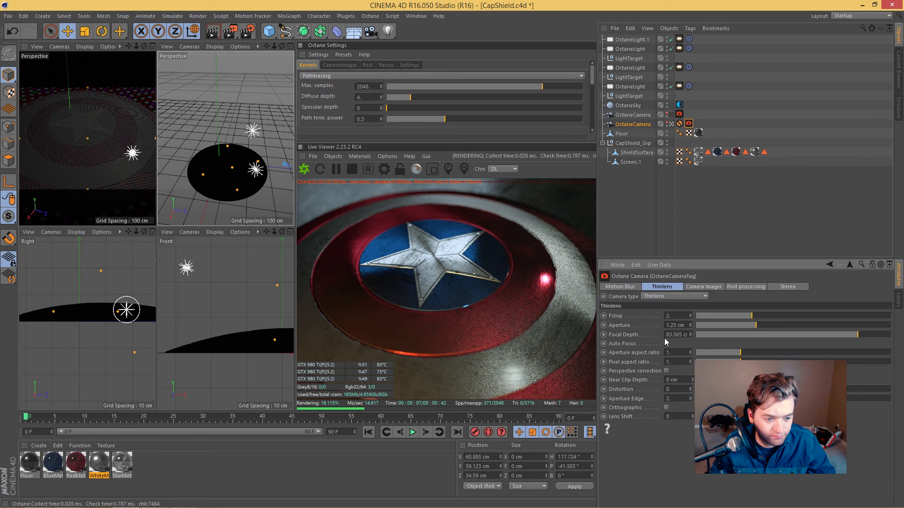
Enable the Camera Imager for the active camera and set Exposure to 0.5 and Gamma to 1
click(713, 288)
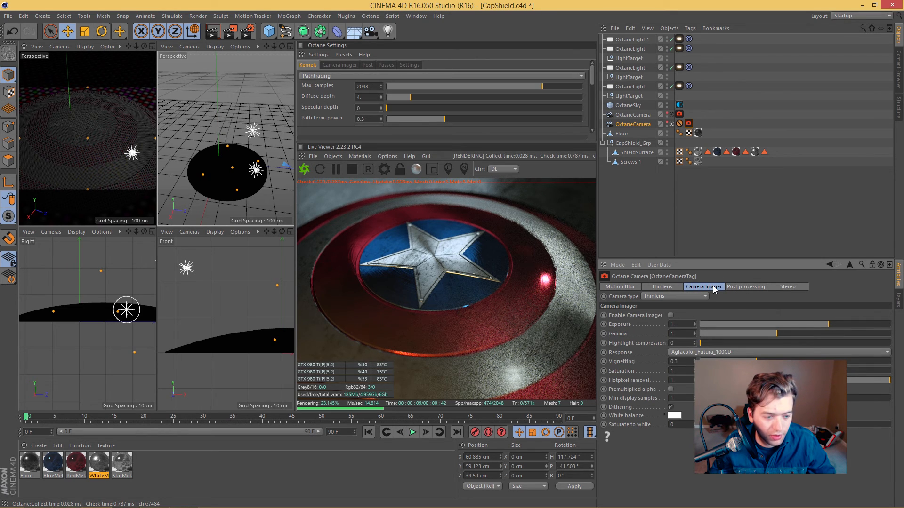
click(671, 315)
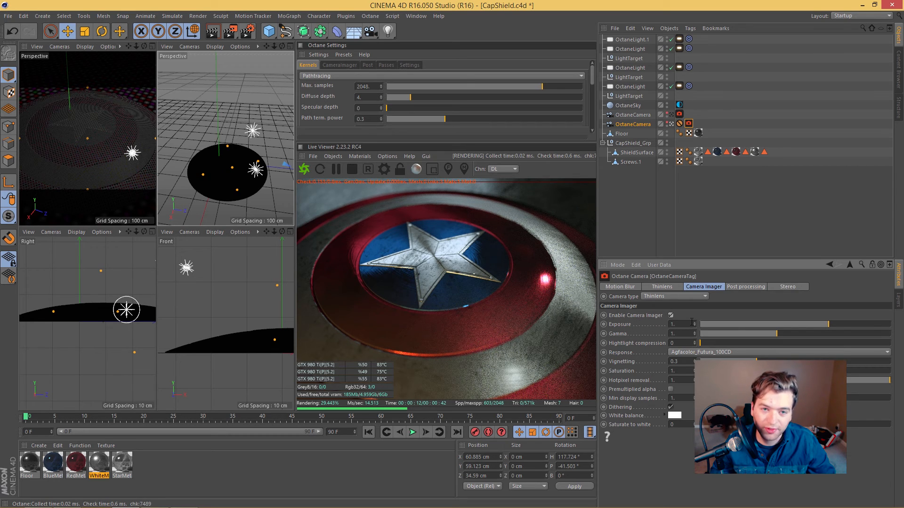
drag(816, 323, 775, 335)
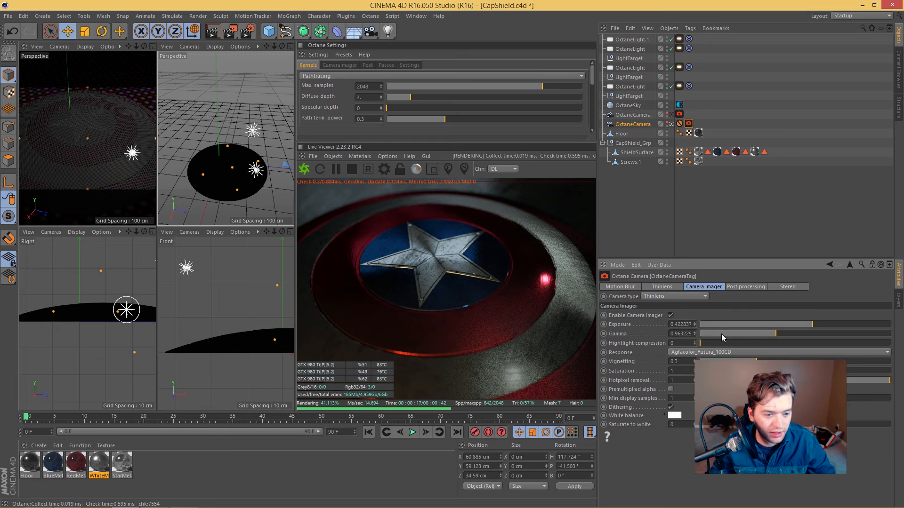
text(1)
key(Return)
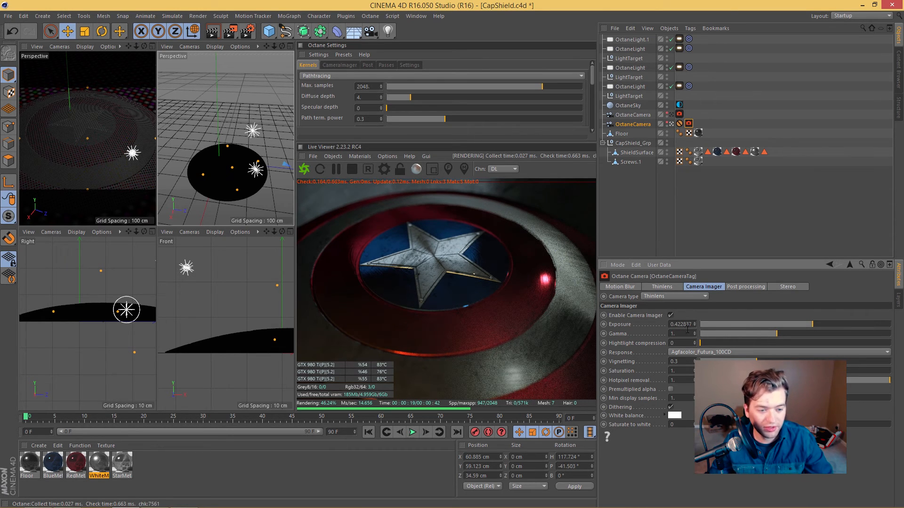
mouse_move(826, 323)
mouse_down()
mouse_move(799, 325)
mouse_move(854, 323)
mouse_move(797, 324)
mouse_move(815, 324)
mouse_up()
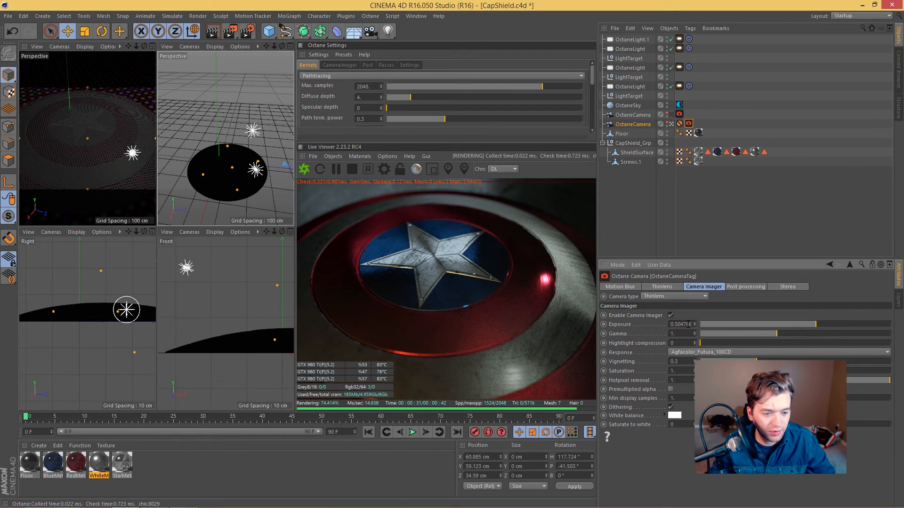
double_click(687, 324)
text(0.5)
key(Return)
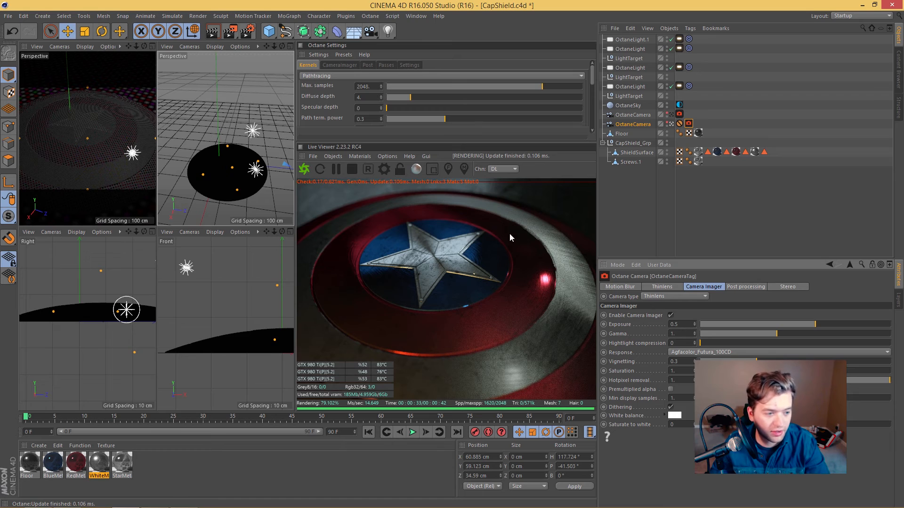
Adjust the 3100 temperature light's Power to about 9.05 and the 9450 temperature light's Power to about 6.84, then deselect everything
click(679, 86)
click(625, 287)
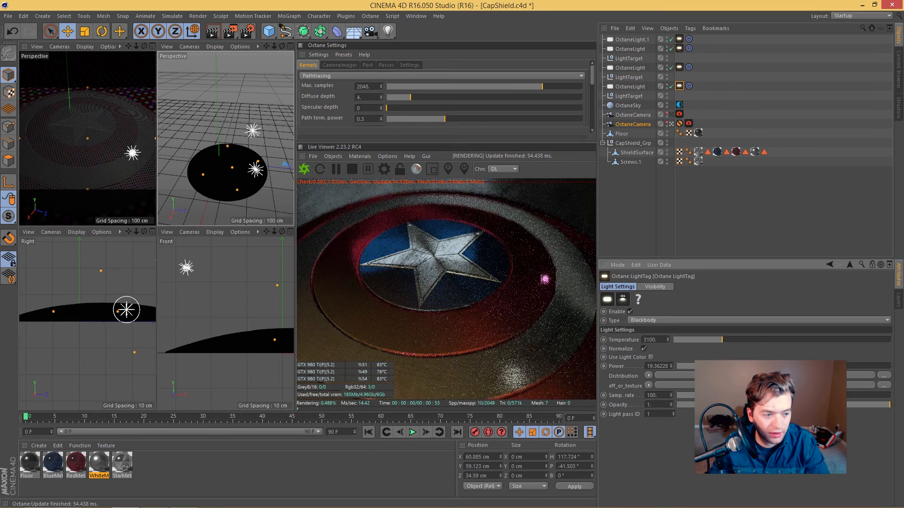
drag(787, 366, 783, 366)
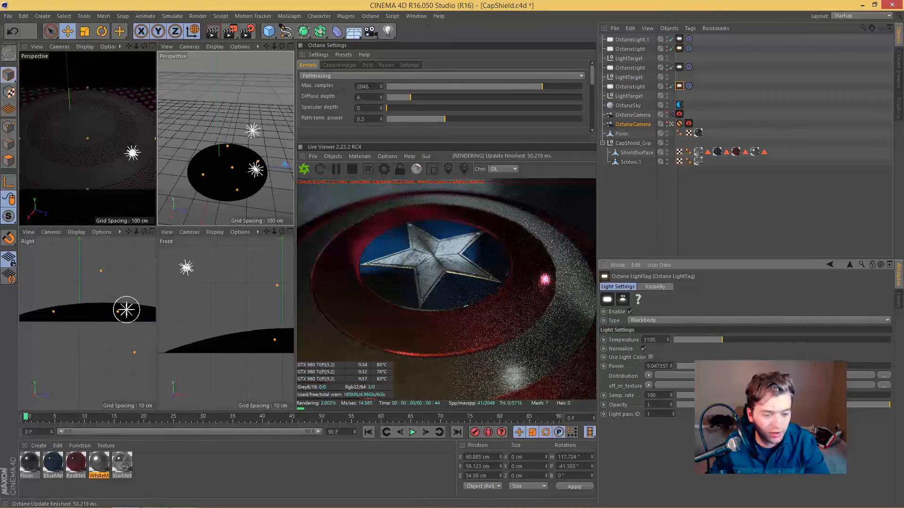
click(680, 68)
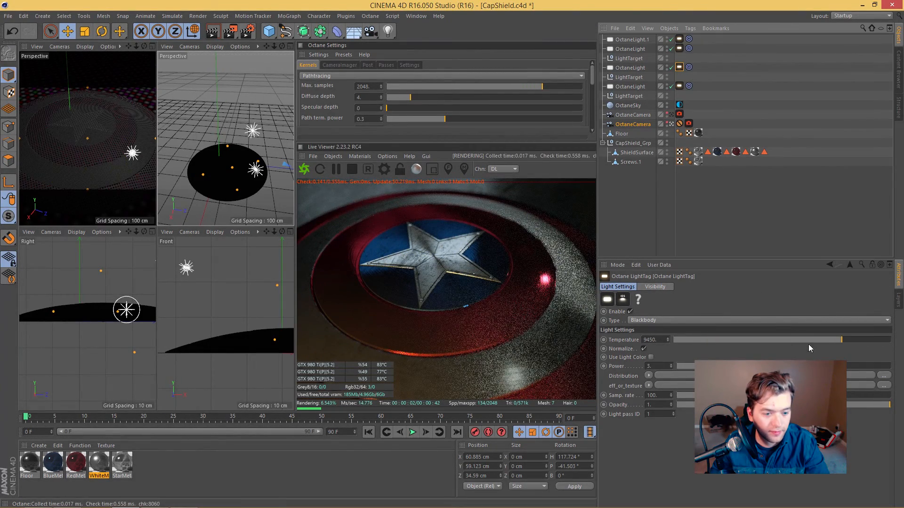
drag(754, 366, 762, 366)
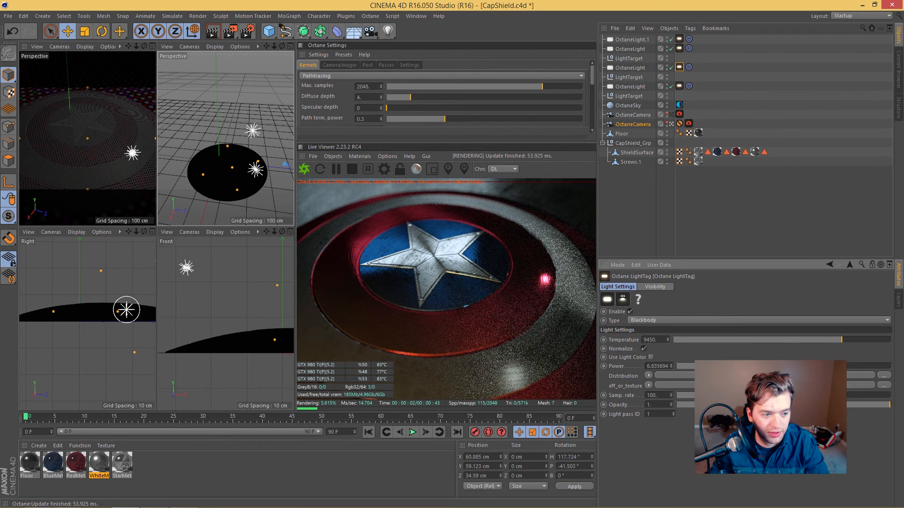
click(733, 254)
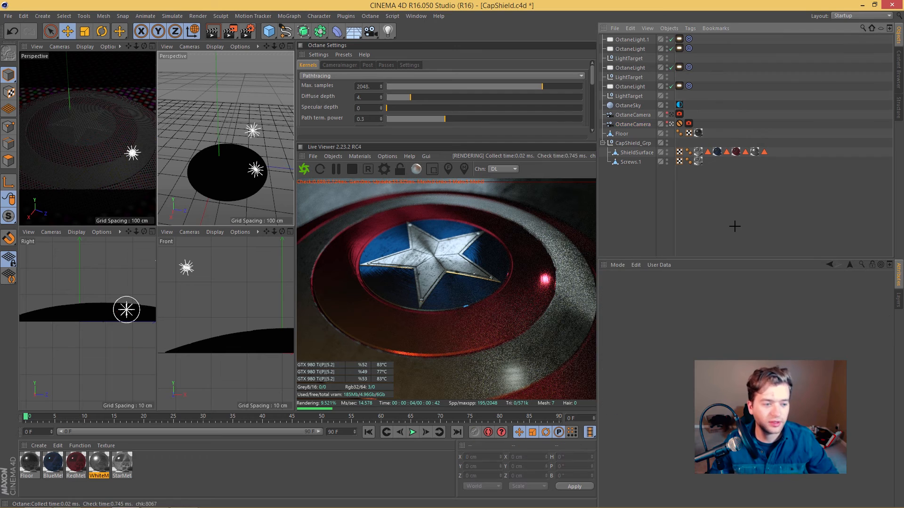
Turn on post processing for the active OctaneCamera and raise its glare power to about 3.86
click(689, 123)
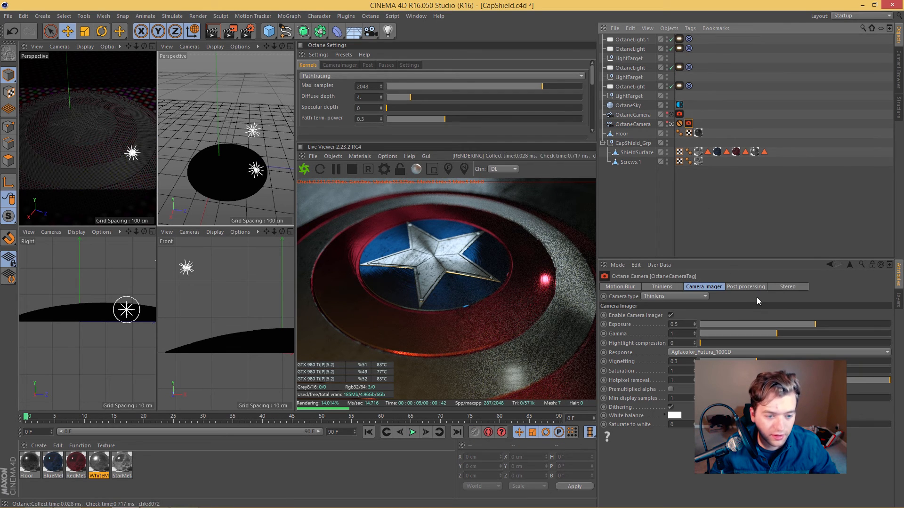
click(657, 315)
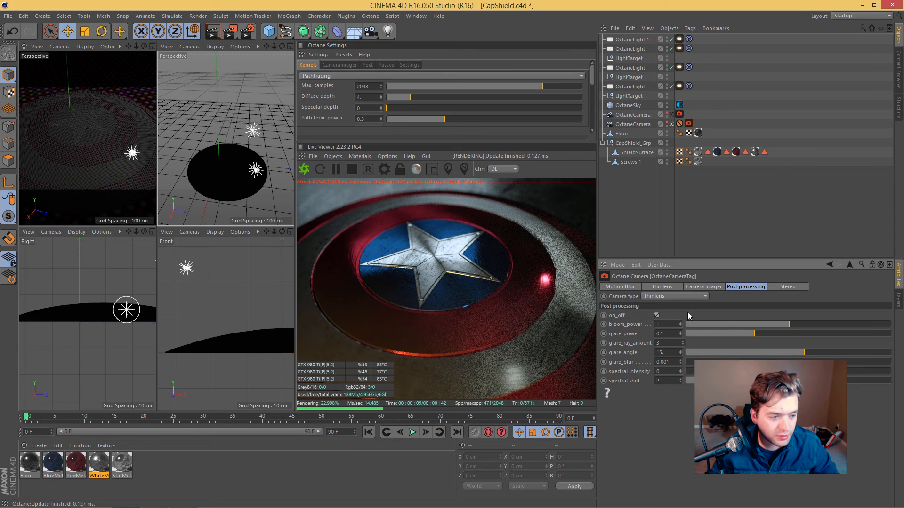
drag(767, 335, 810, 337)
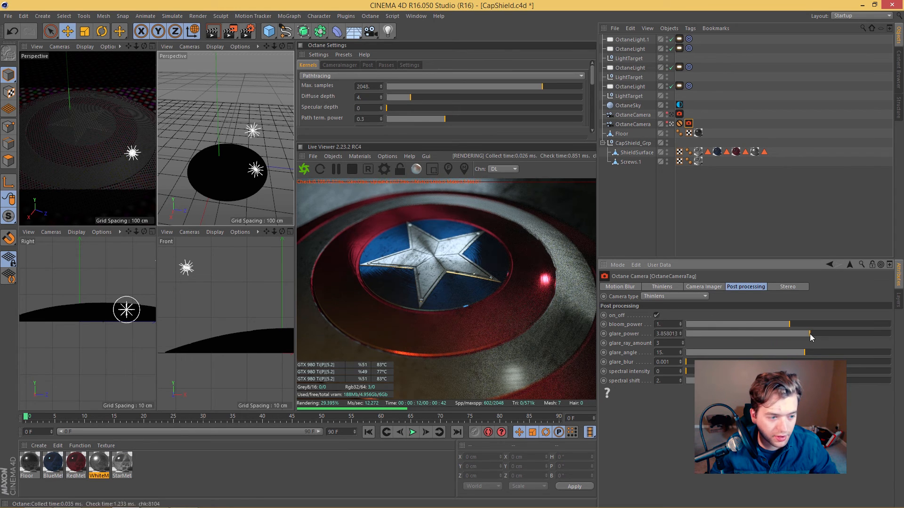
Try bloom power values up to about 89 and glare power values between about 0.002 and 1.29 on the camera
click(806, 324)
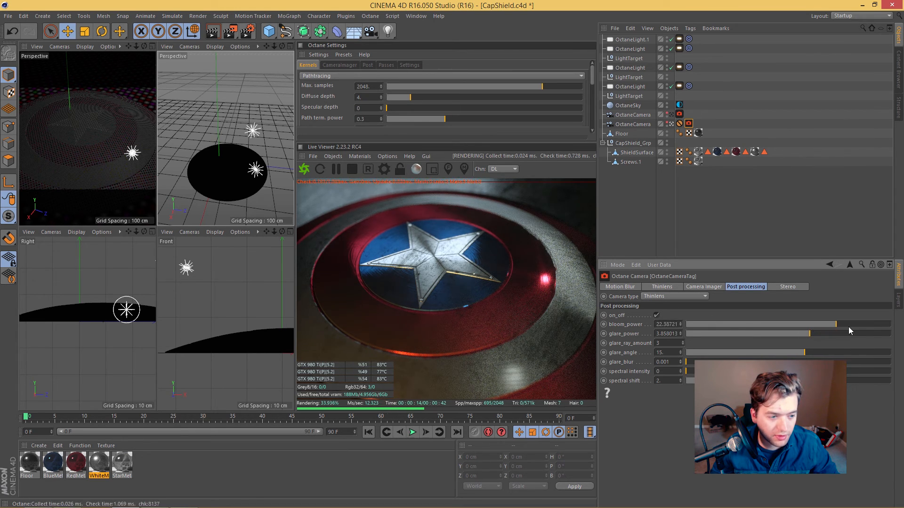
click(857, 324)
click(793, 334)
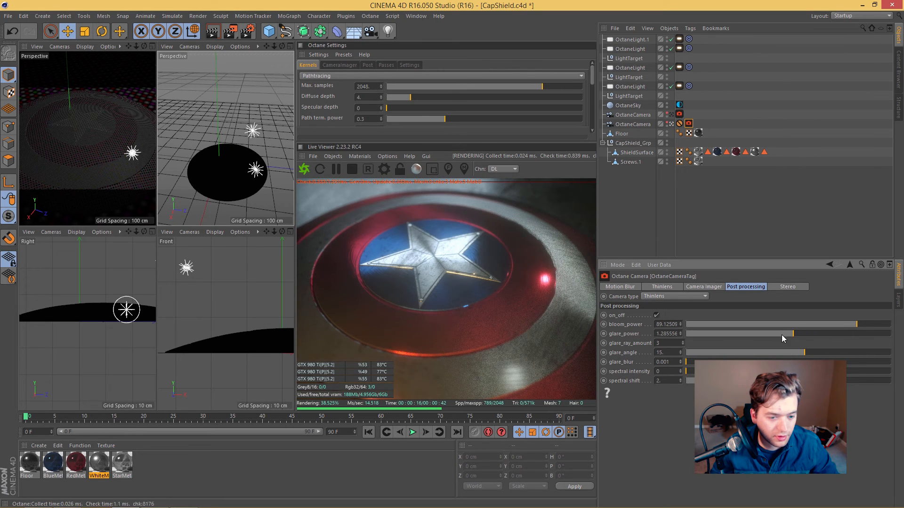
click(694, 334)
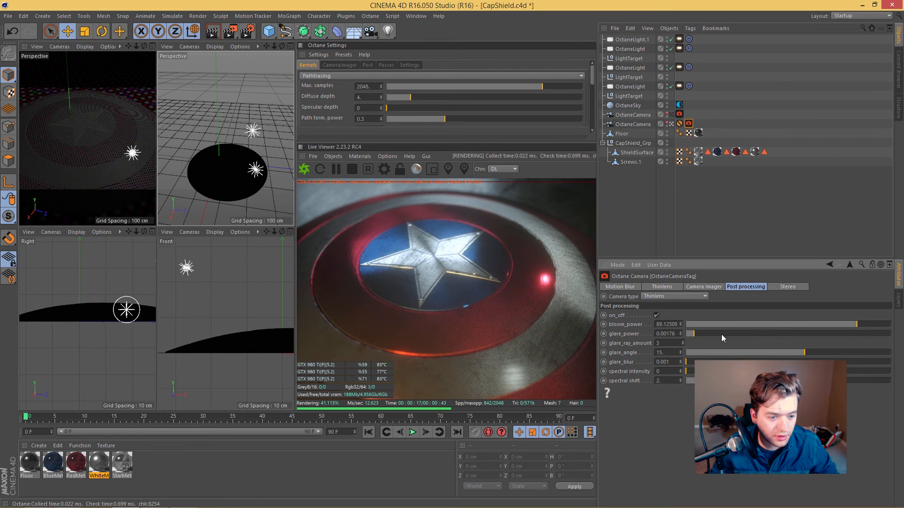
click(766, 333)
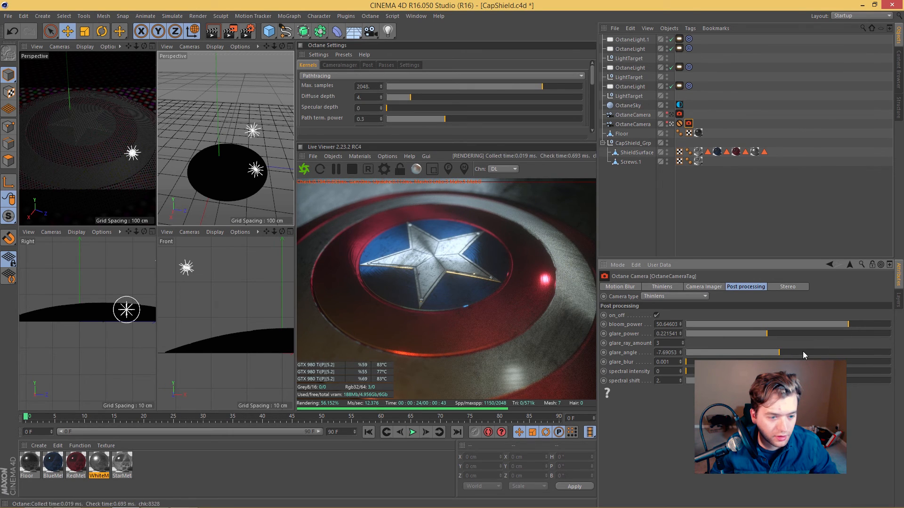
Try a glare angle of about 38.5 with bloom power at about 0.035 and glare power at about 89.1
click(832, 352)
drag(768, 337, 739, 324)
click(856, 334)
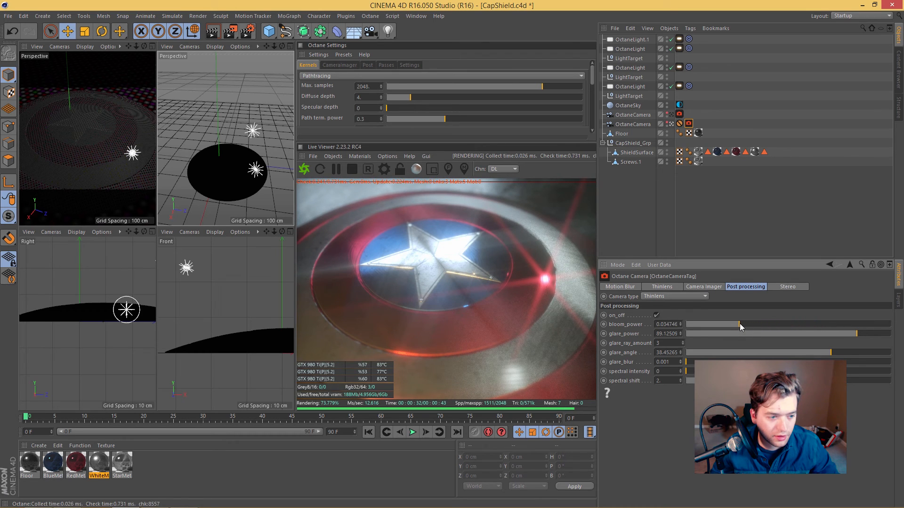
Set the glare angle to about -13.1, glare blur to about 0.0175, bloom power to about 38.2 and glare power to about 3.2
drag(857, 334, 774, 355)
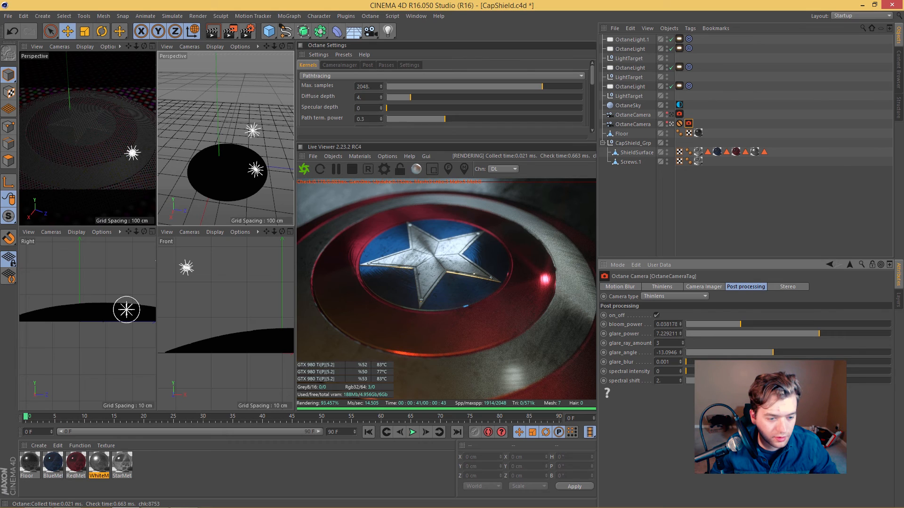
mouse_move(686, 361)
mouse_down()
mouse_move(747, 362)
mouse_move(702, 362)
mouse_up()
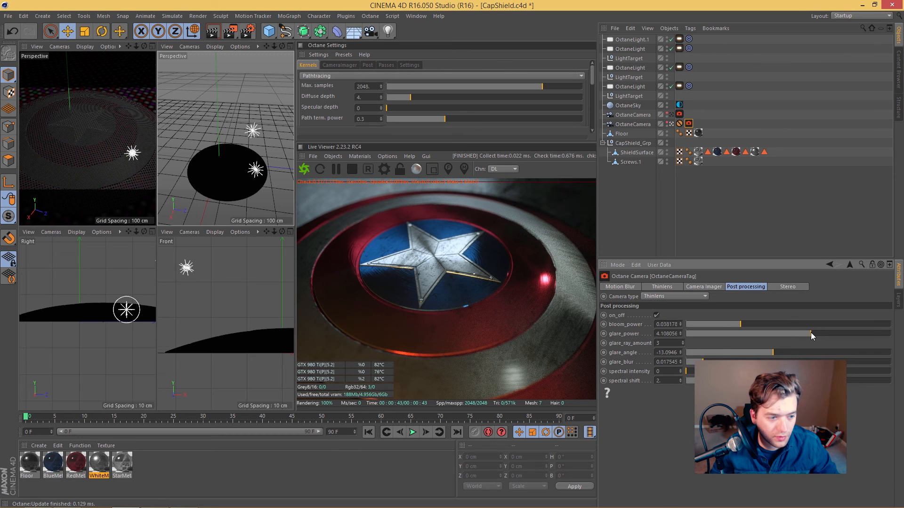
drag(746, 323, 840, 327)
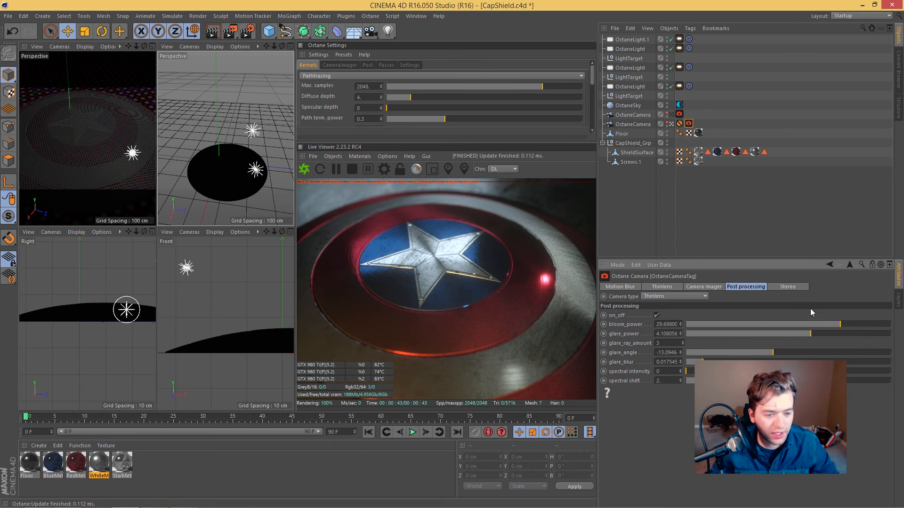
click(844, 323)
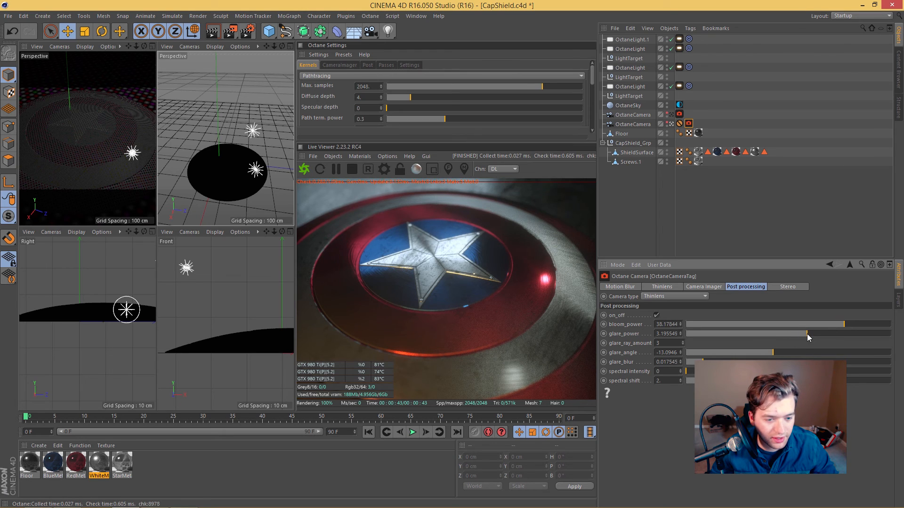
Set the camera imager's vignetting to about 0.777 and exposure to about 0.456 on the active OctaneCamera
drag(807, 334, 807, 325)
click(702, 287)
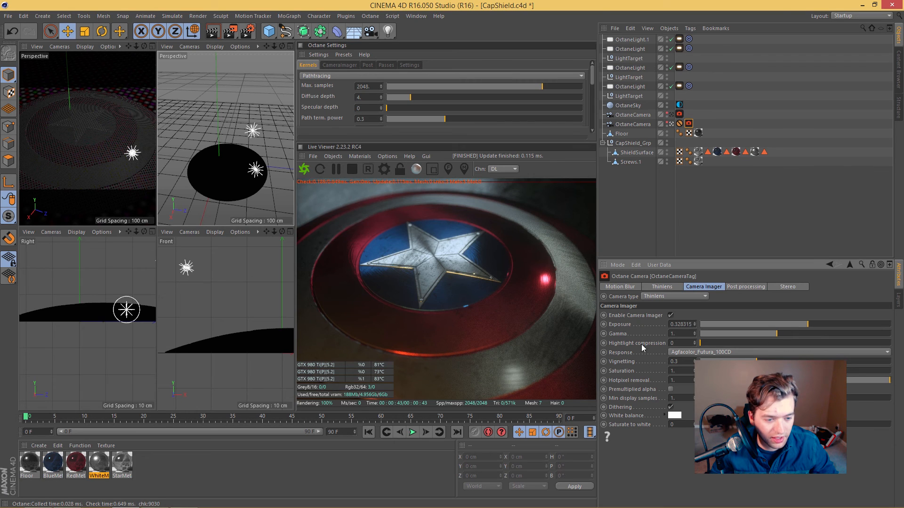
drag(757, 361, 840, 361)
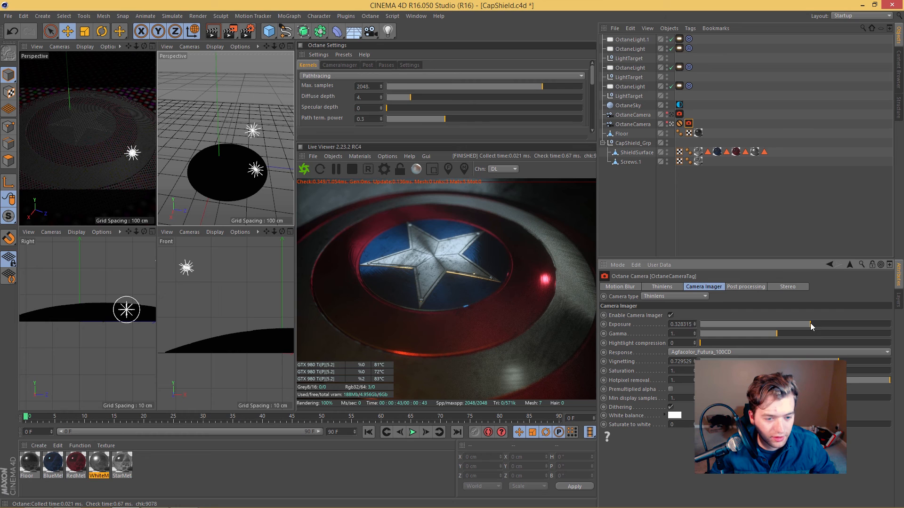
drag(810, 323, 818, 324)
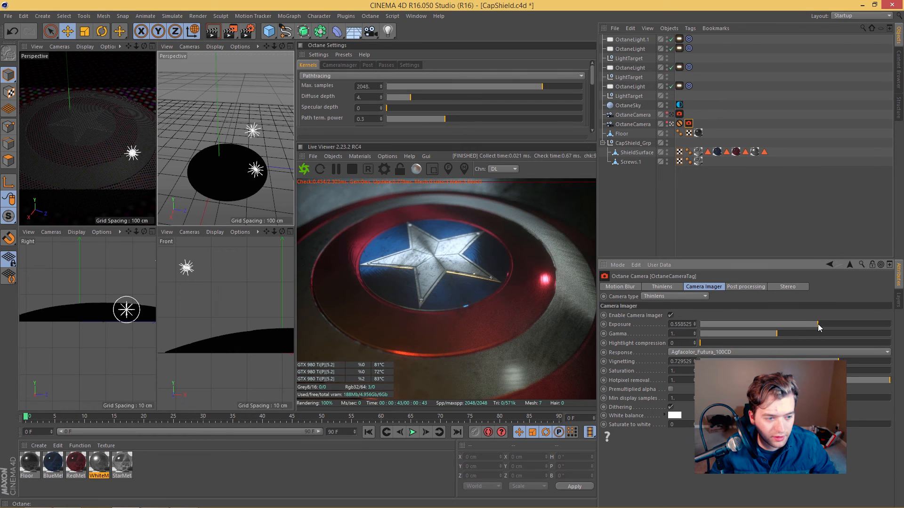
click(846, 361)
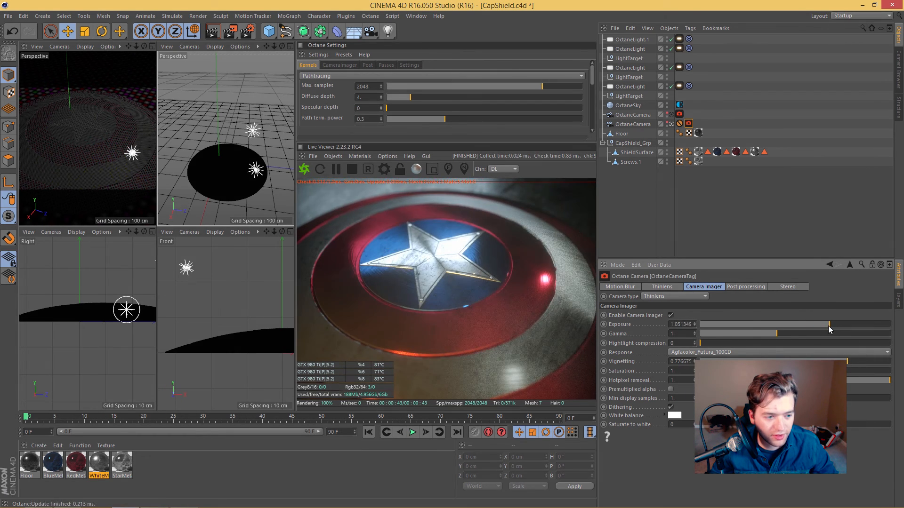
click(819, 325)
drag(820, 330, 814, 326)
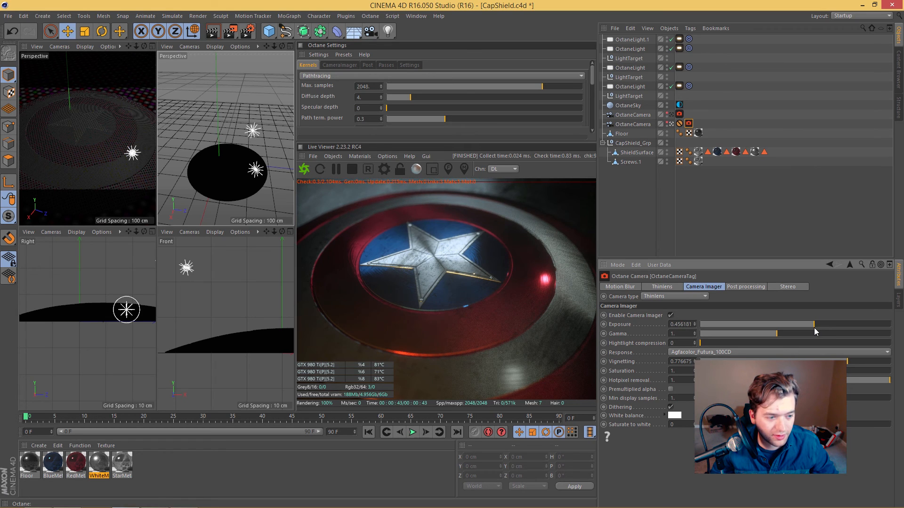
click(726, 118)
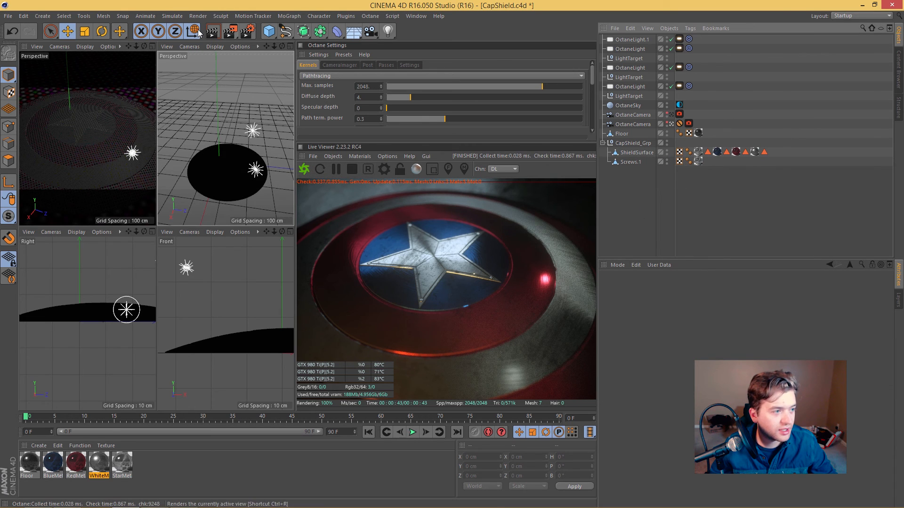
Enable multi-pass output in the render settings and add a Post Effects pass
click(247, 31)
drag(228, 10, 551, 79)
click(442, 158)
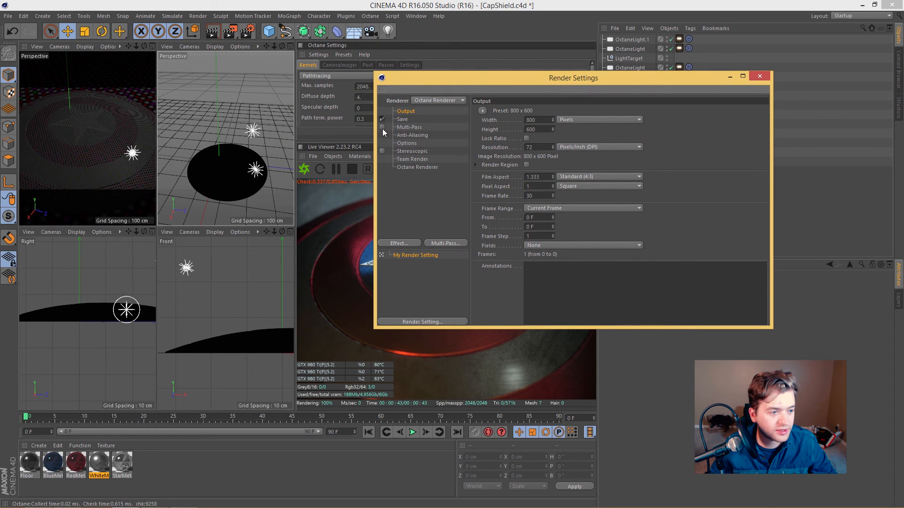
click(403, 120)
right_click(404, 121)
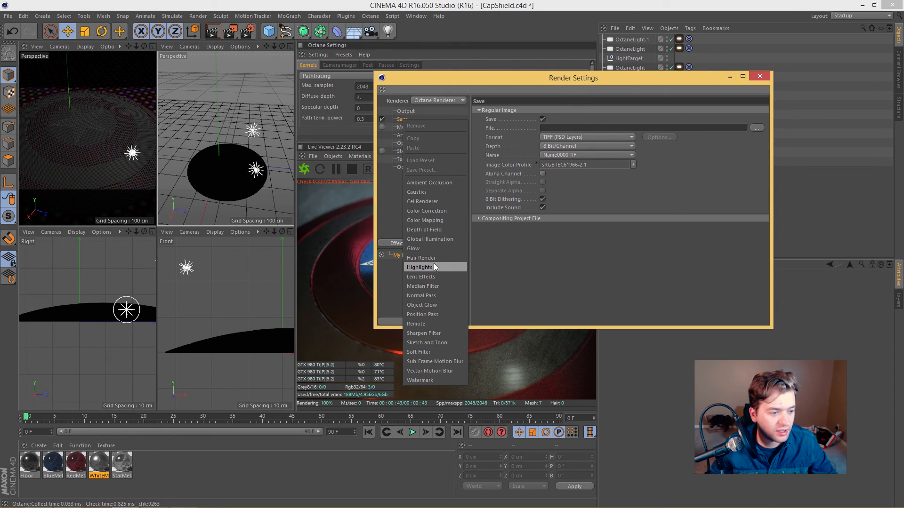
click(393, 140)
click(382, 126)
right_click(413, 129)
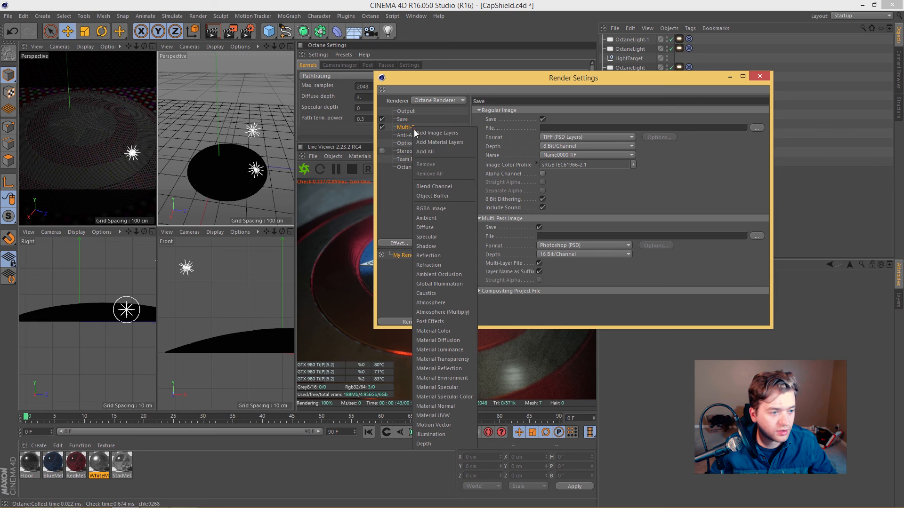
click(429, 322)
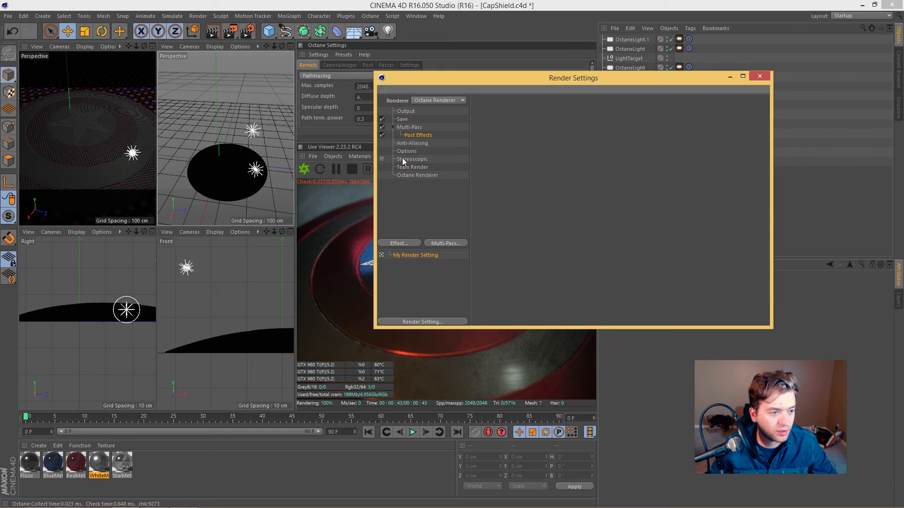
Turn on the direct and indirect diffuse and reflection beauty passes in Octane Renderer's render pass settings
click(416, 178)
click(637, 113)
click(501, 220)
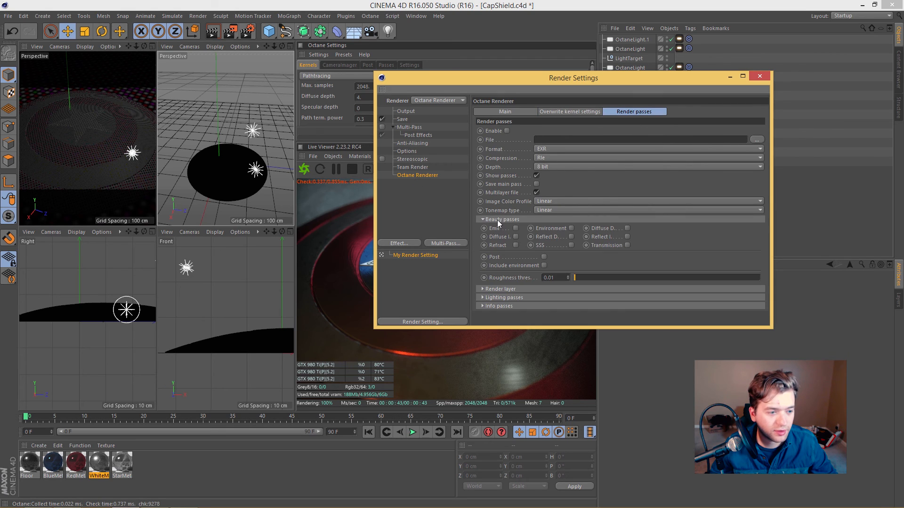
click(571, 245)
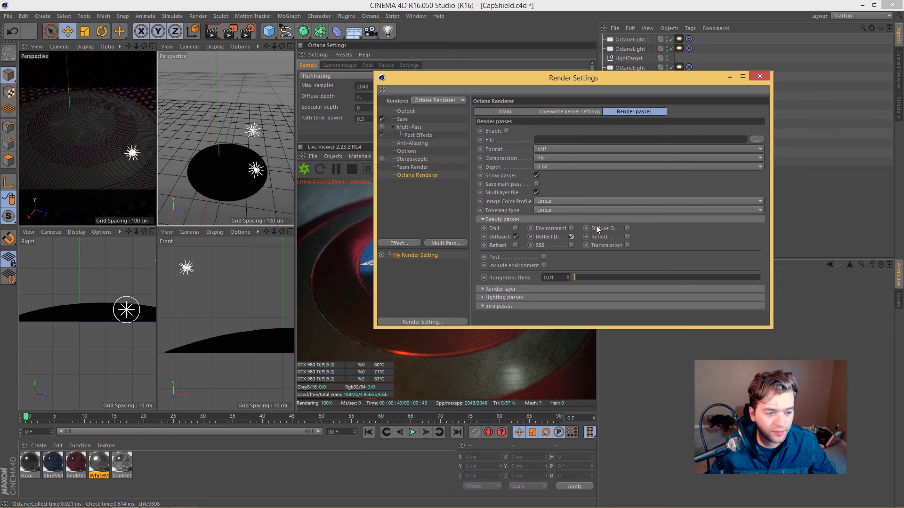
click(627, 228)
click(627, 237)
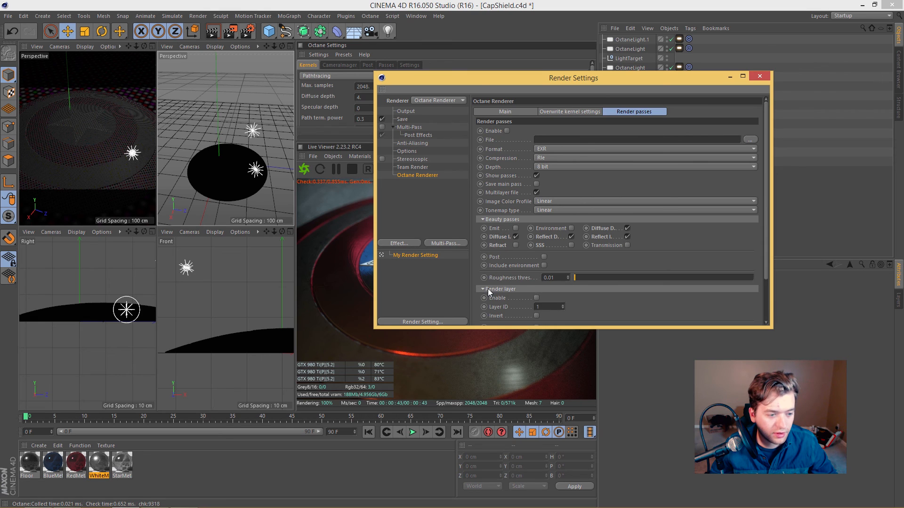
Turn on the AO info pass and enable Octane's render passes
click(508, 297)
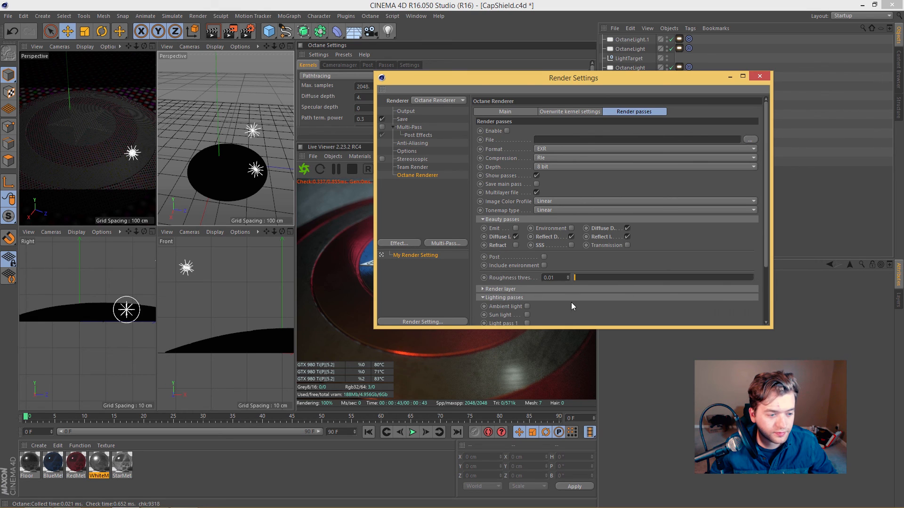
click(553, 299)
click(547, 306)
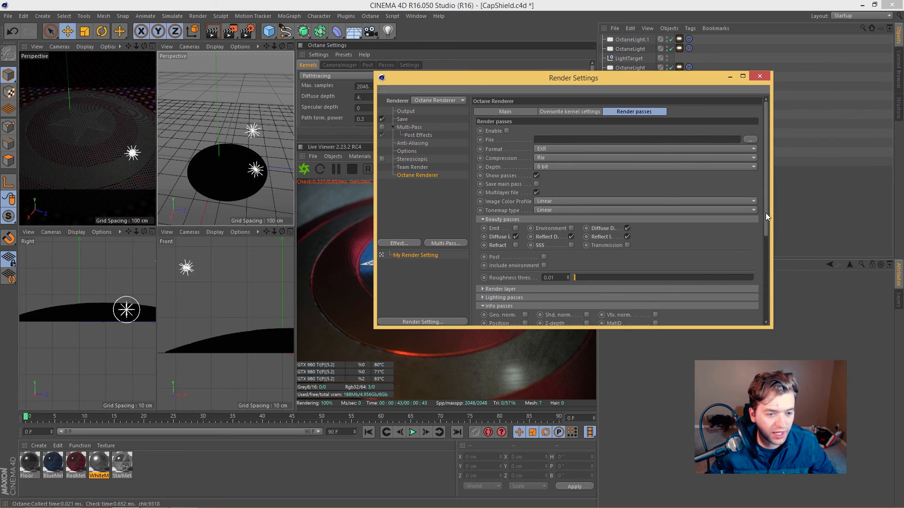
drag(766, 217, 771, 257)
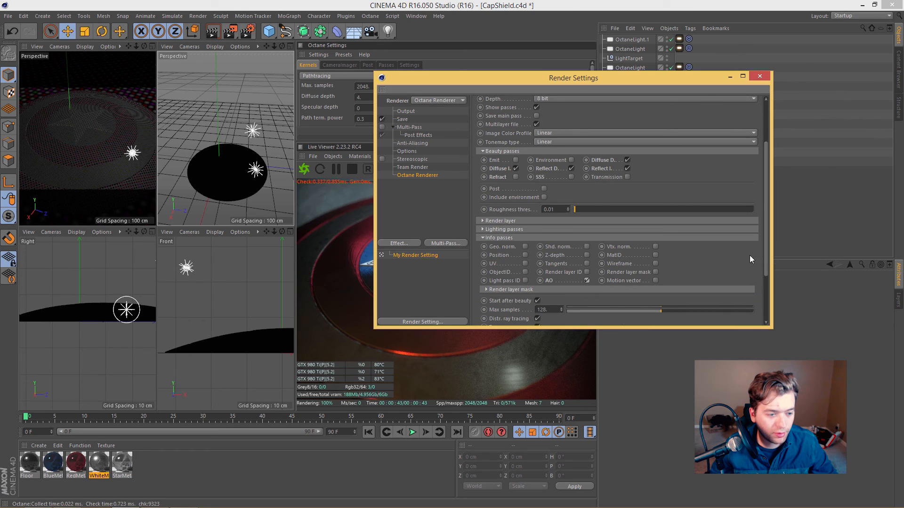
drag(768, 280, 762, 178)
click(507, 131)
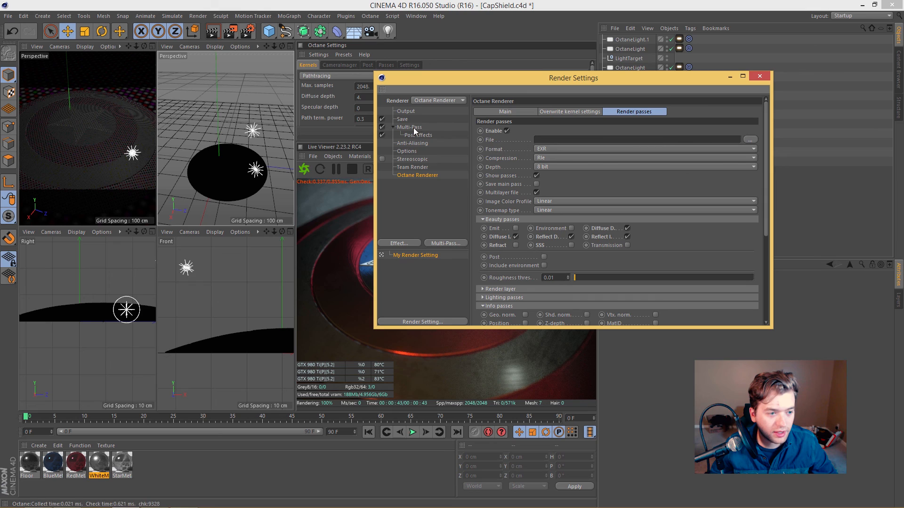
Set the EXR render passes to Zip compression and 16 bit depth
click(547, 159)
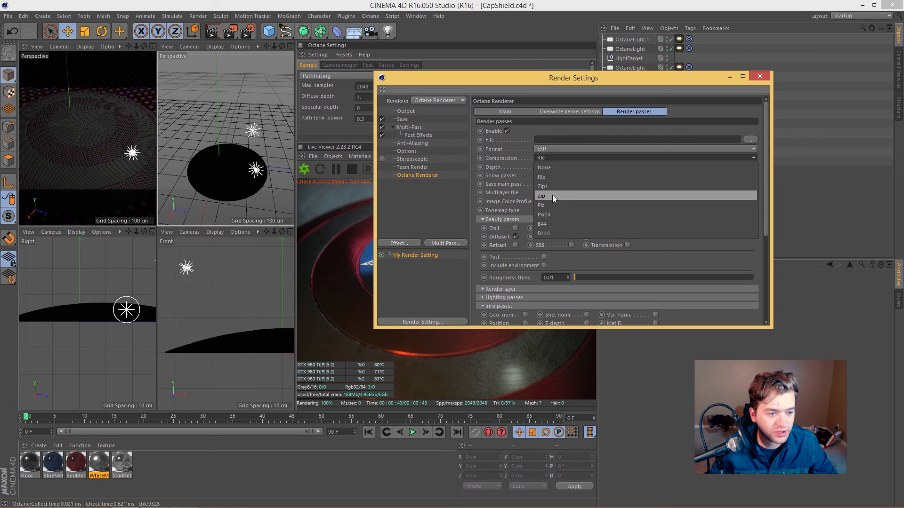
click(553, 195)
click(538, 168)
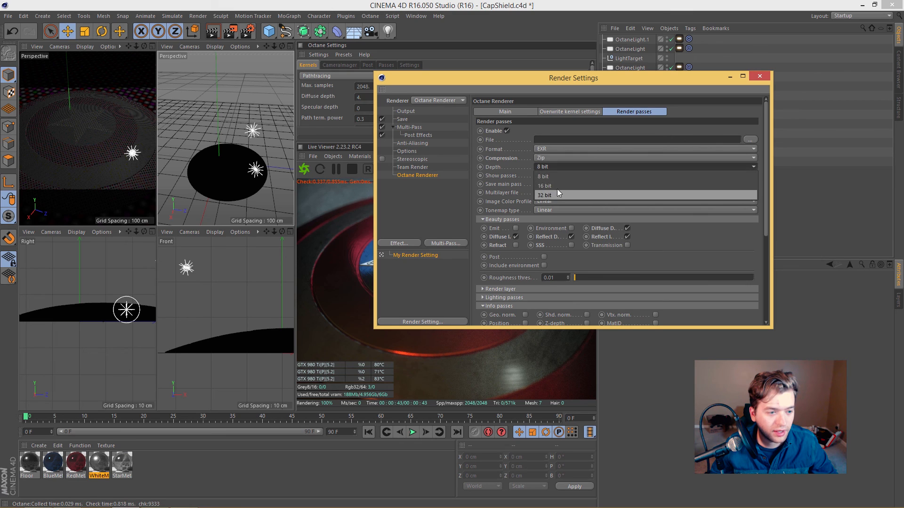
click(551, 186)
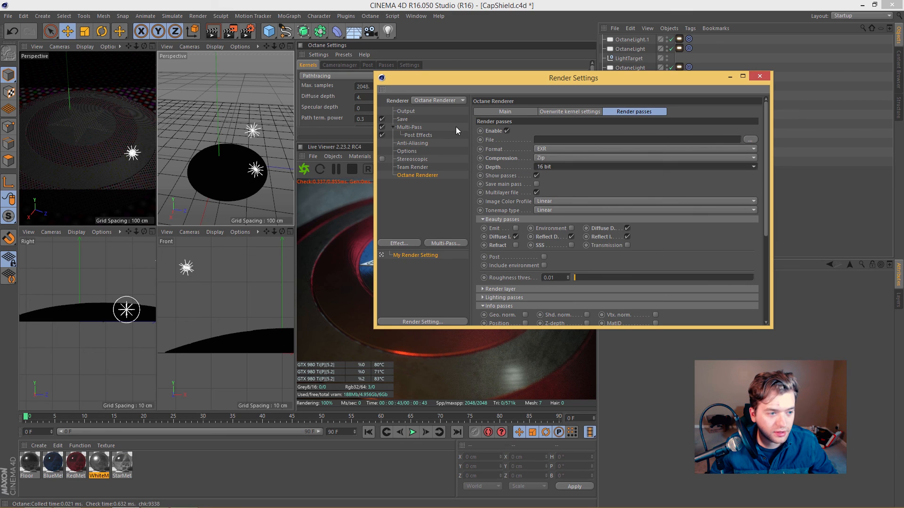
click(403, 126)
click(410, 118)
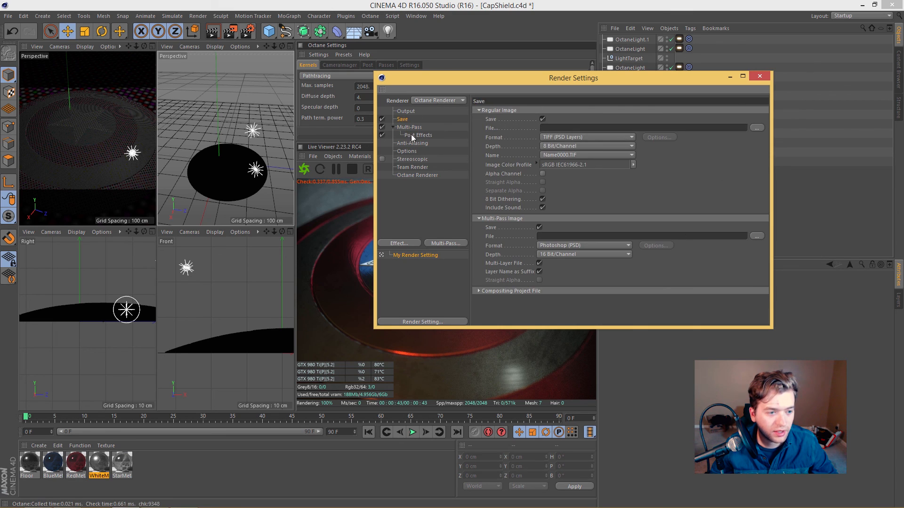
click(404, 127)
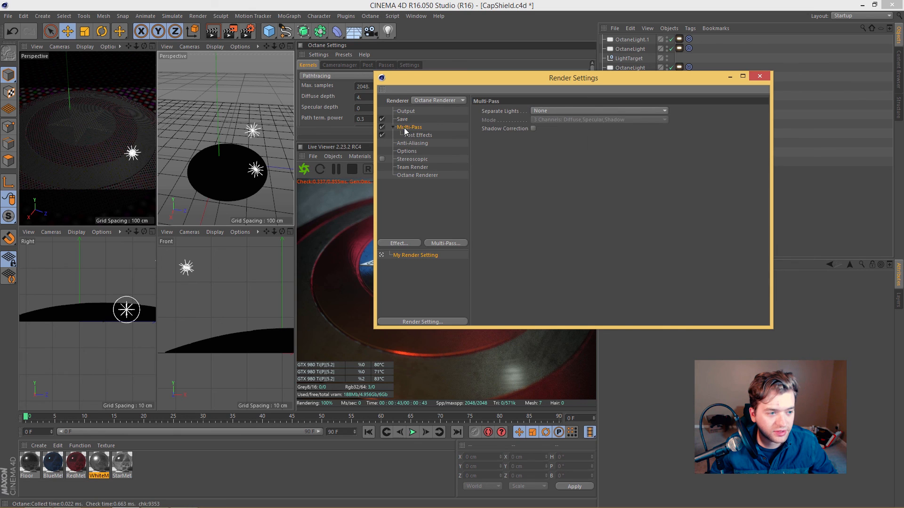
click(407, 144)
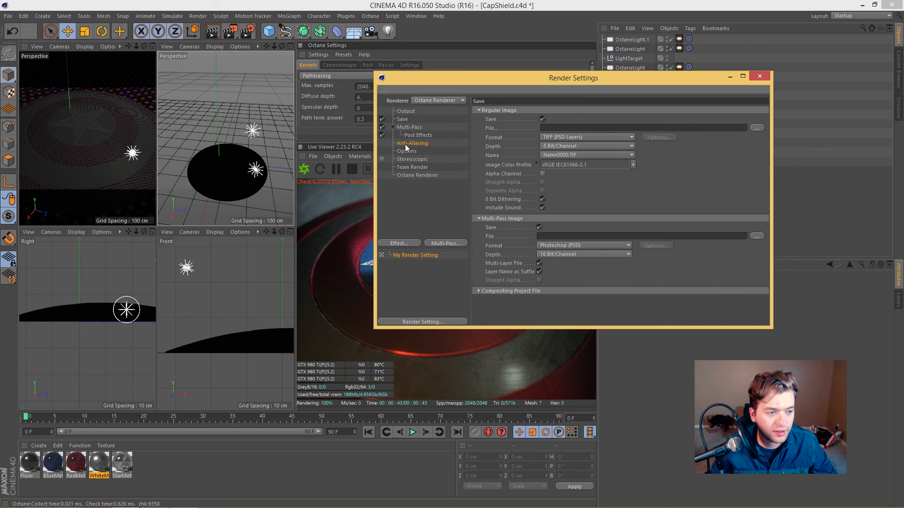
click(407, 176)
Set the render output size to 1920 x 1080 pixels and close the render settings
drag(712, 82, 606, 134)
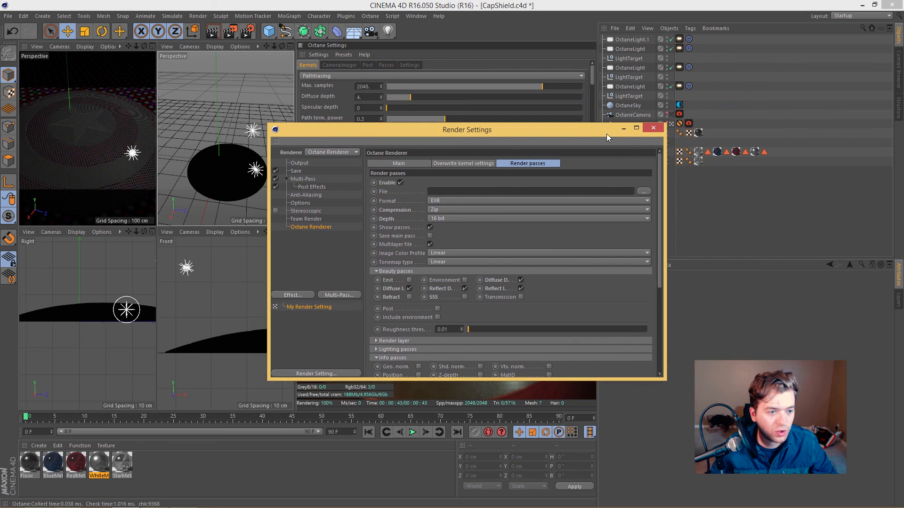
click(314, 162)
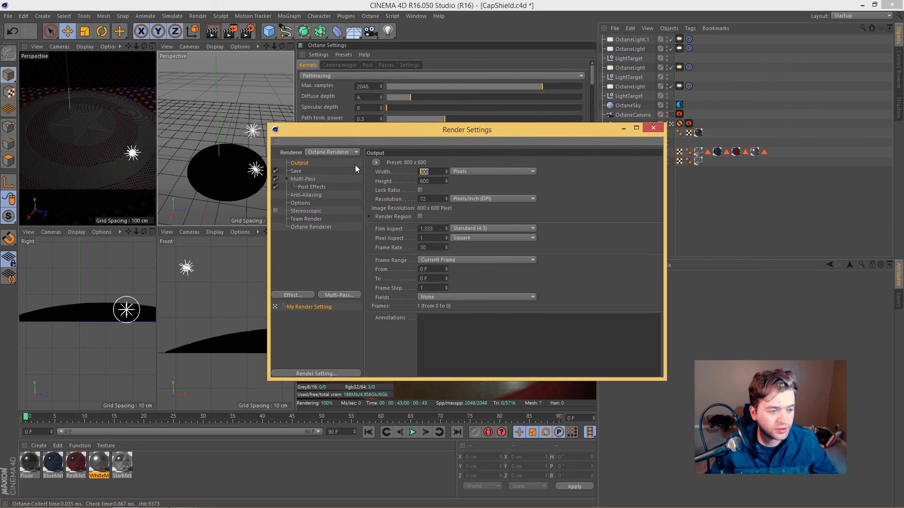
text(1920)
key(Tab)
text(1)
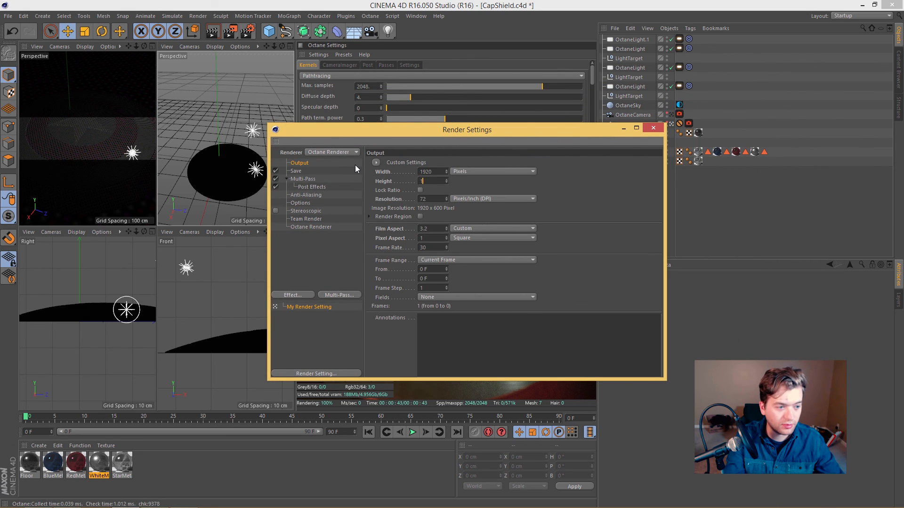
text(080)
key(Return)
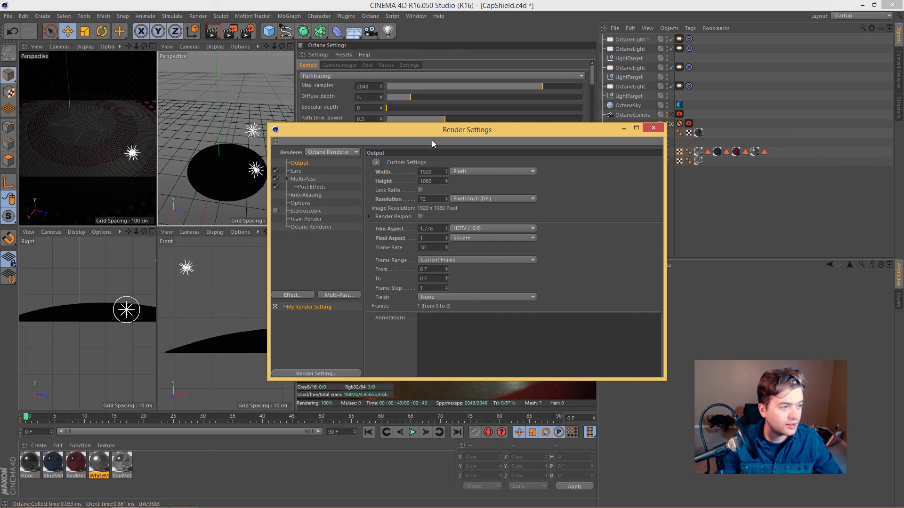
drag(478, 132, 530, 183)
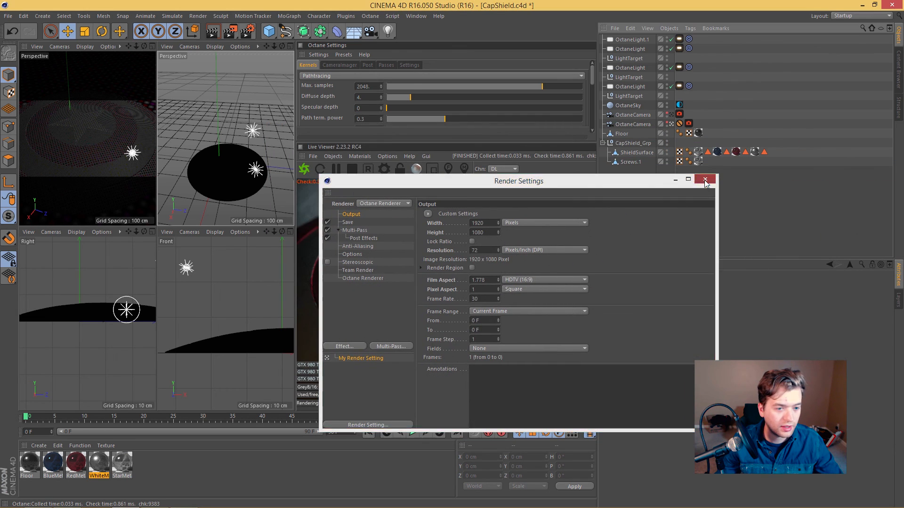
click(704, 181)
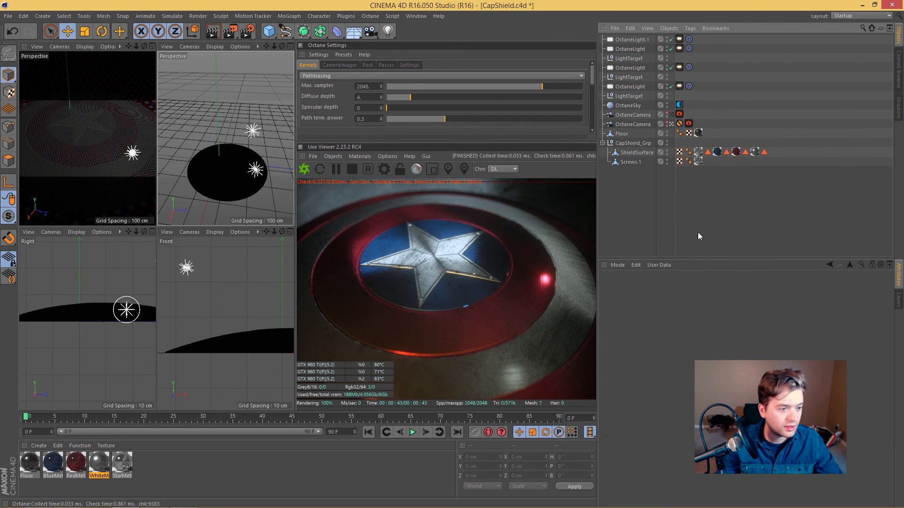
Delete the protection tag from the active OctaneCamera and reframe the shield within the widescreen frame
click(680, 124)
key(Delete)
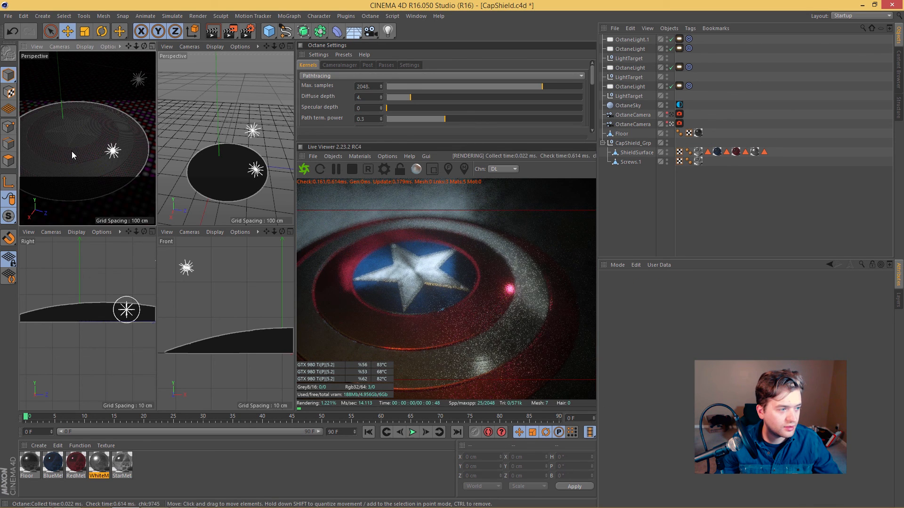
alt+drag(71, 153, 72, 156)
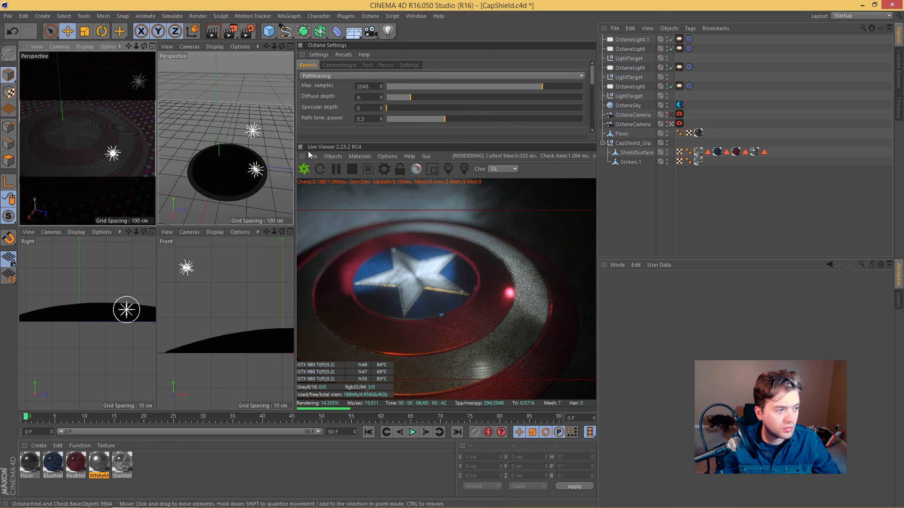
Focus the camera on the shield's star in the live render and save the scene
click(414, 276)
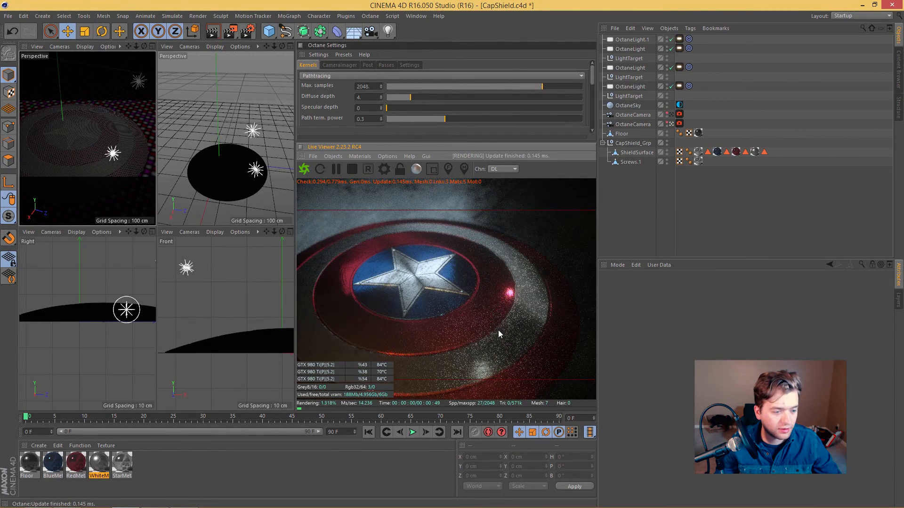
key(ctrl+s)
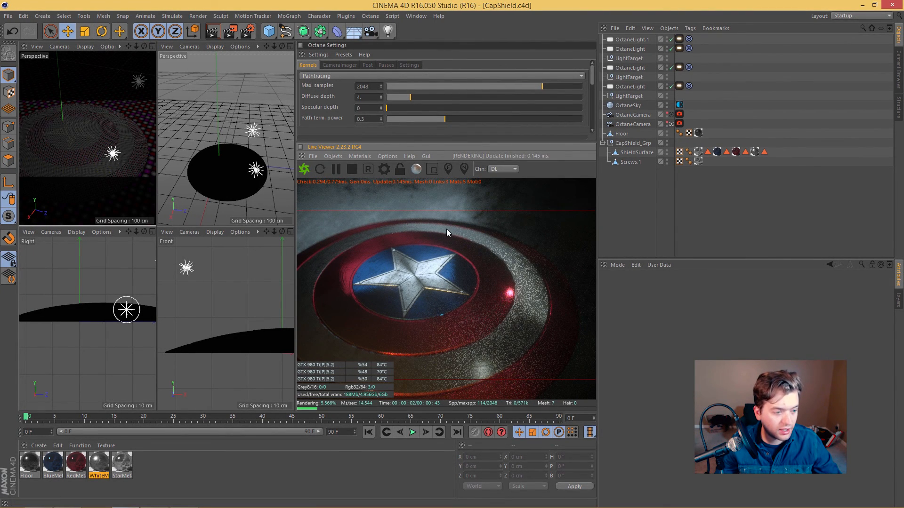
Render the current frame to the Picture Viewer and inspect the finished image around the star
click(227, 36)
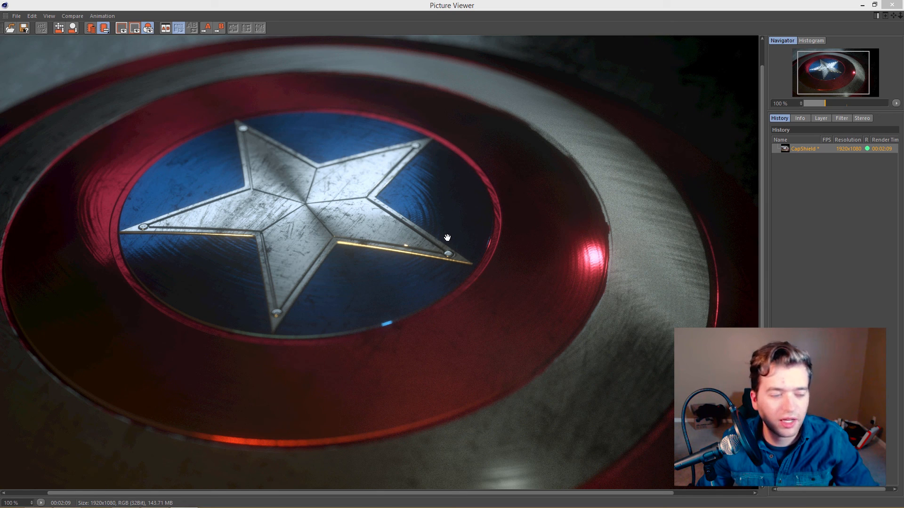
click(228, 233)
drag(367, 254, 486, 180)
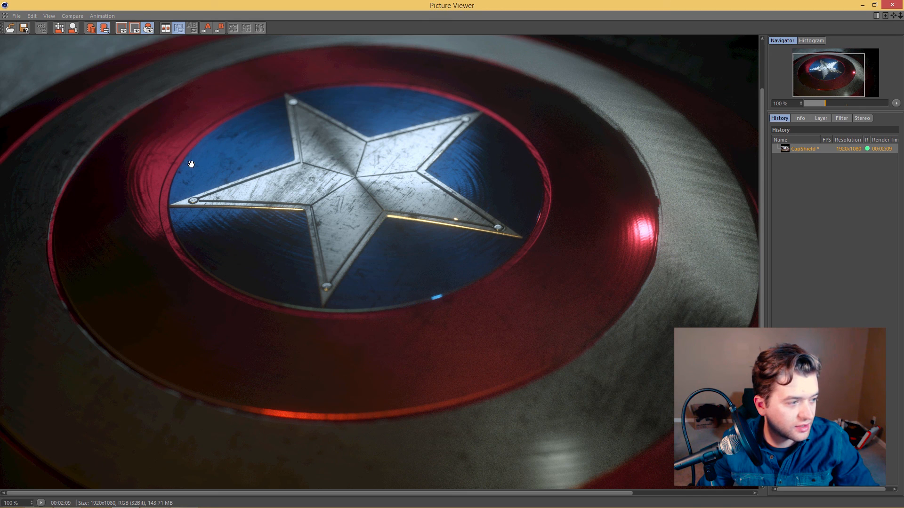
scroll(198, 213, up, 2)
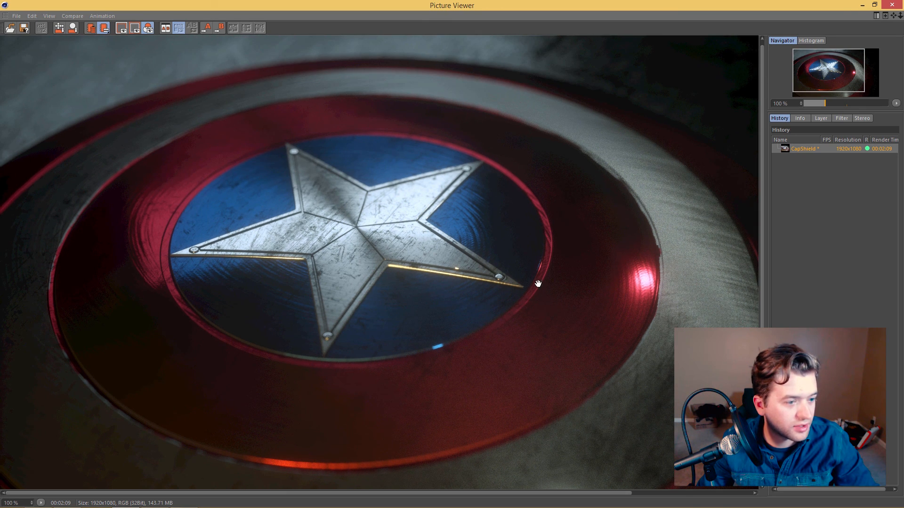
drag(316, 250, 258, 274)
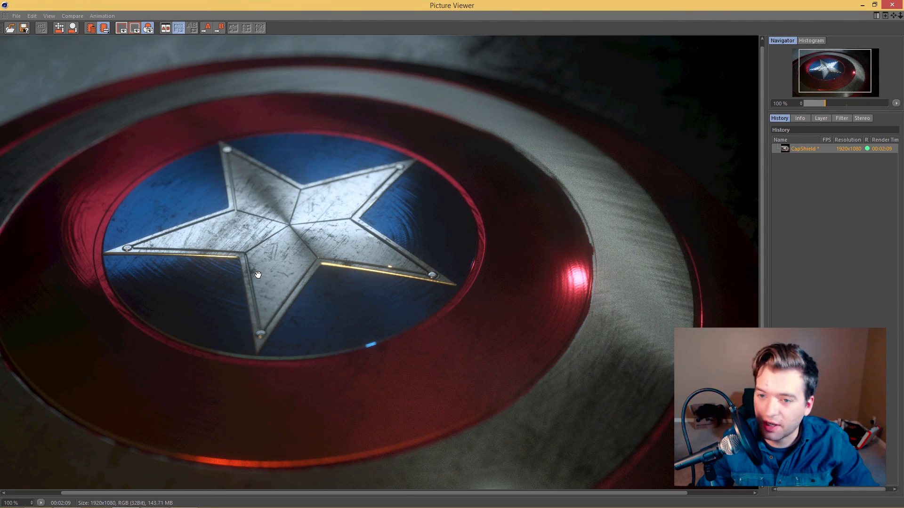
drag(258, 274, 364, 270)
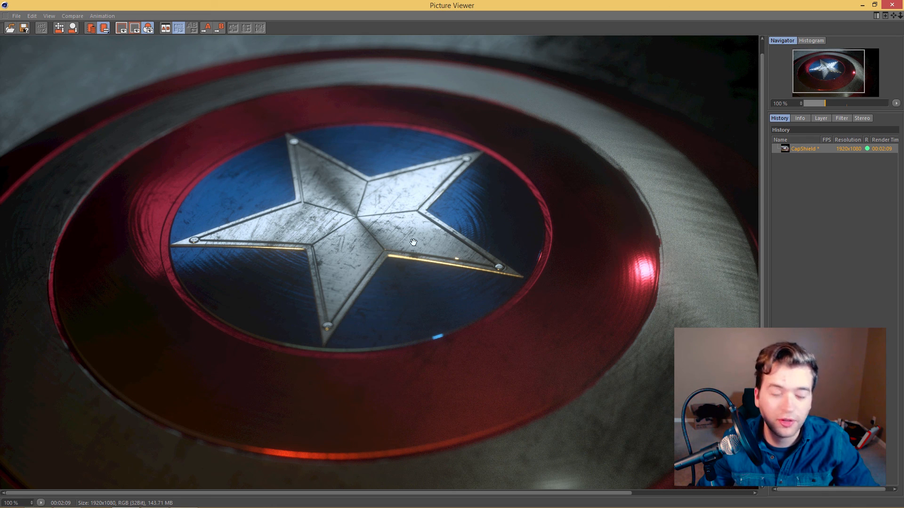
drag(395, 226, 398, 232)
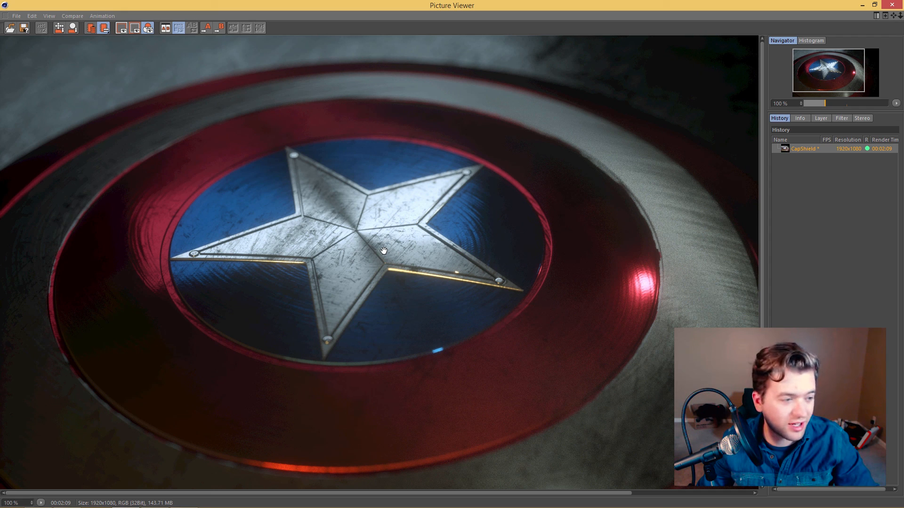
drag(382, 273, 361, 268)
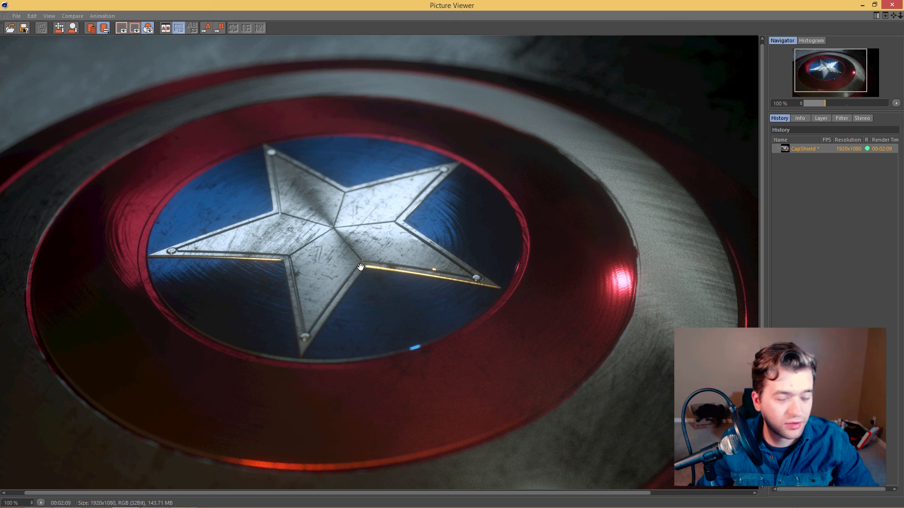
drag(361, 268, 361, 275)
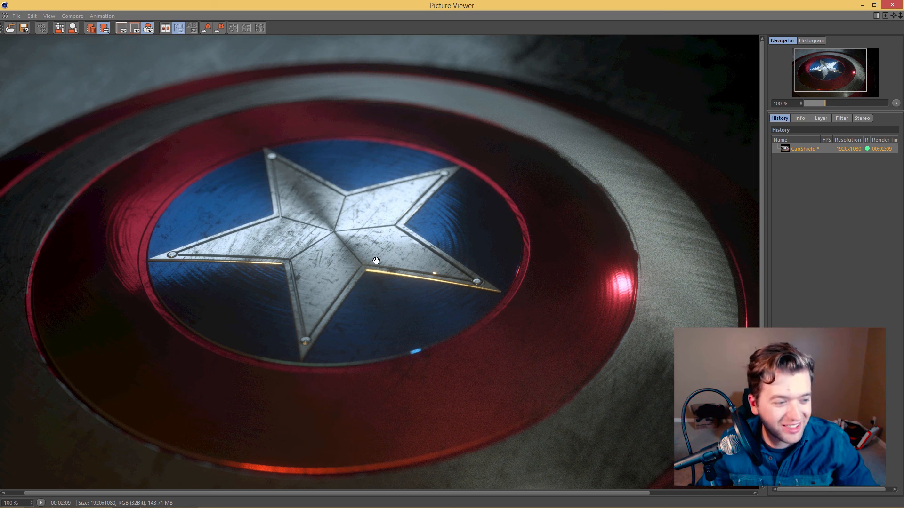
drag(376, 261, 384, 255)
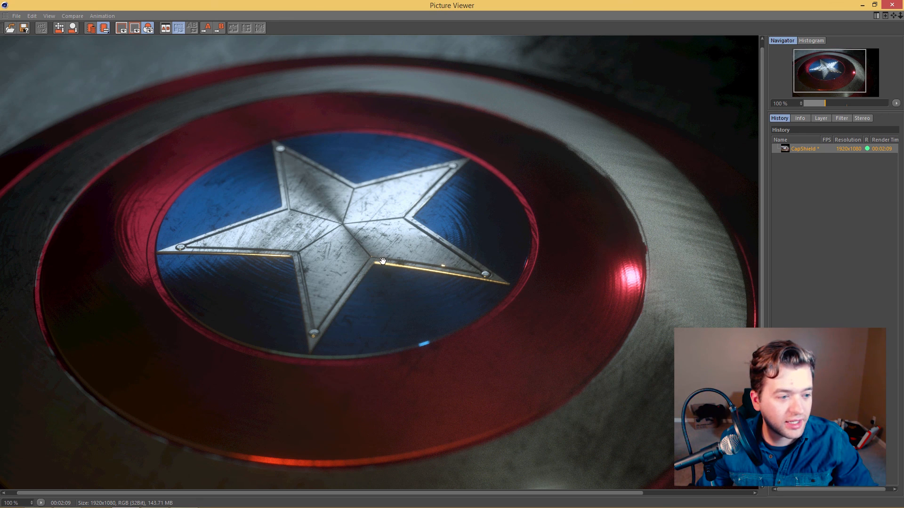
drag(384, 254, 383, 261)
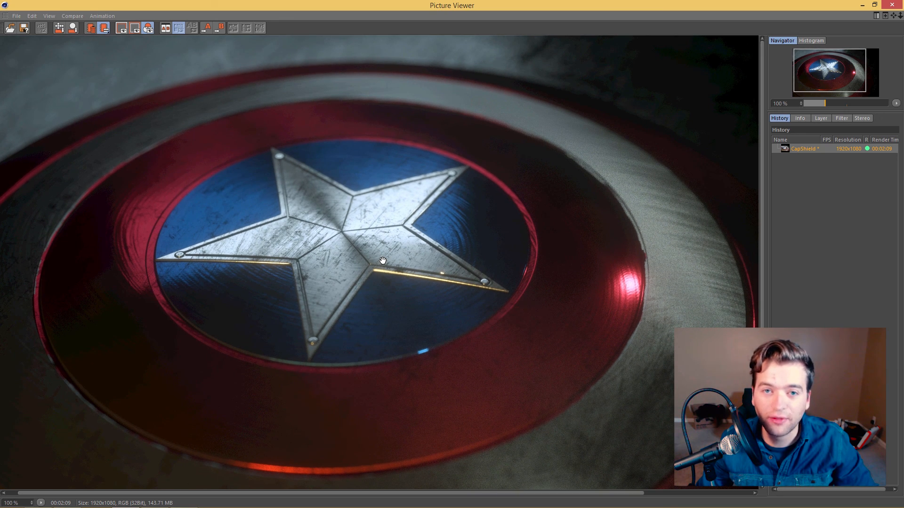